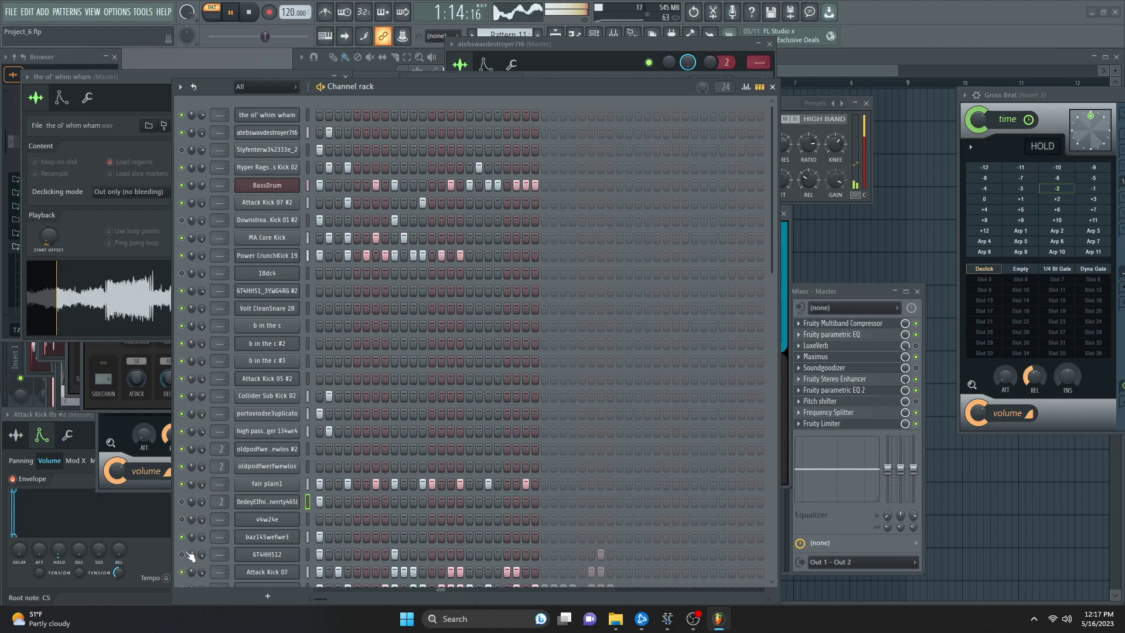
- Add a hit on the fourth step of the ol' whim wham and switch Insert 2's Gross Beat time slot to +1
{"action": "left_click", "coordinate": [348, 114]}
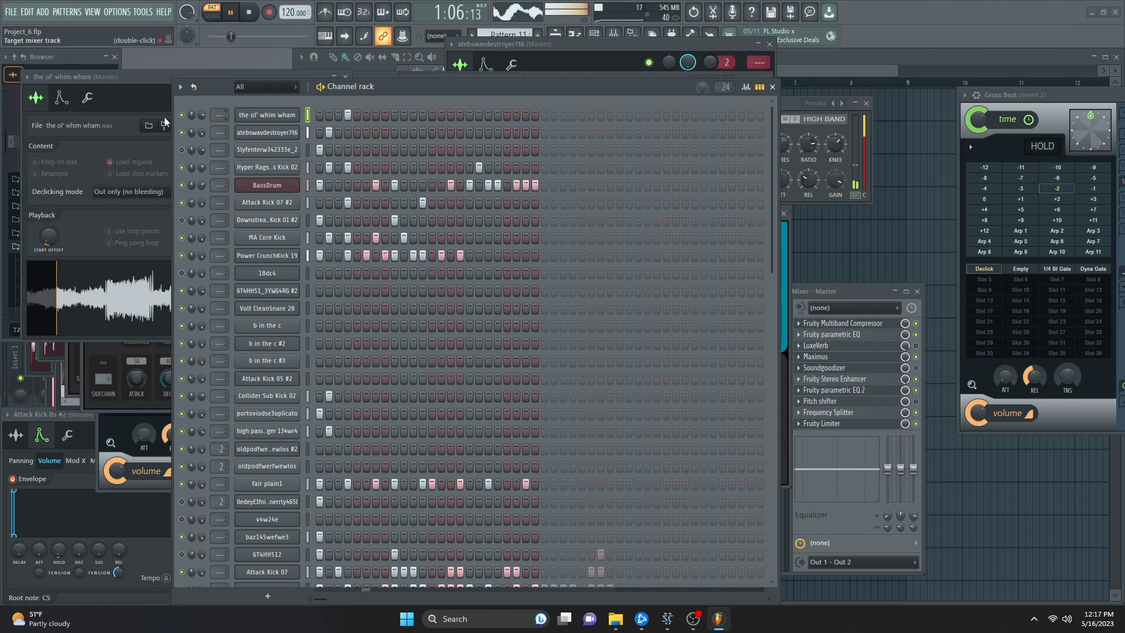
{"action": "left_click", "coordinate": [1021, 221]}
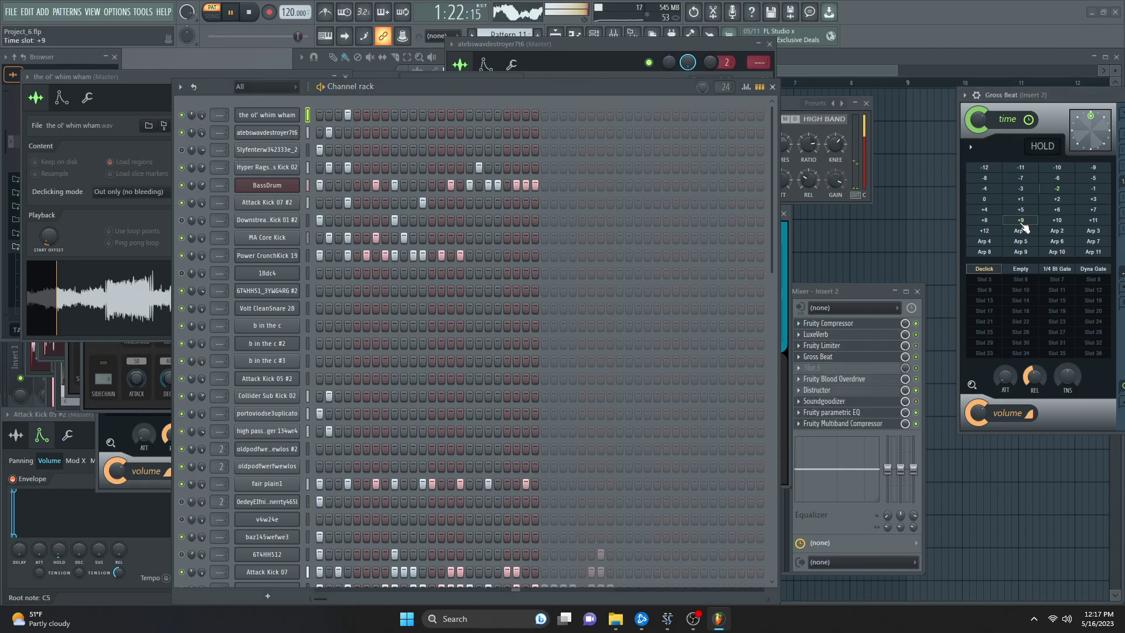
{"action": "left_click", "coordinate": [1021, 201]}
- Route the fair plain1 channel to mixer track 2 and mute the Attack Kick 07 and 6T4HH512 channels
{"action": "left_click_drag", "start_coordinate": [224, 484], "coordinate": [225, 472]}
{"action": "left_click", "coordinate": [182, 572]}
{"action": "left_click", "coordinate": [183, 554]}
- Shift the BassDrum hit from the seventh to the sixth step and set the channel's root note to A5
{"action": "left_click", "coordinate": [377, 484]}
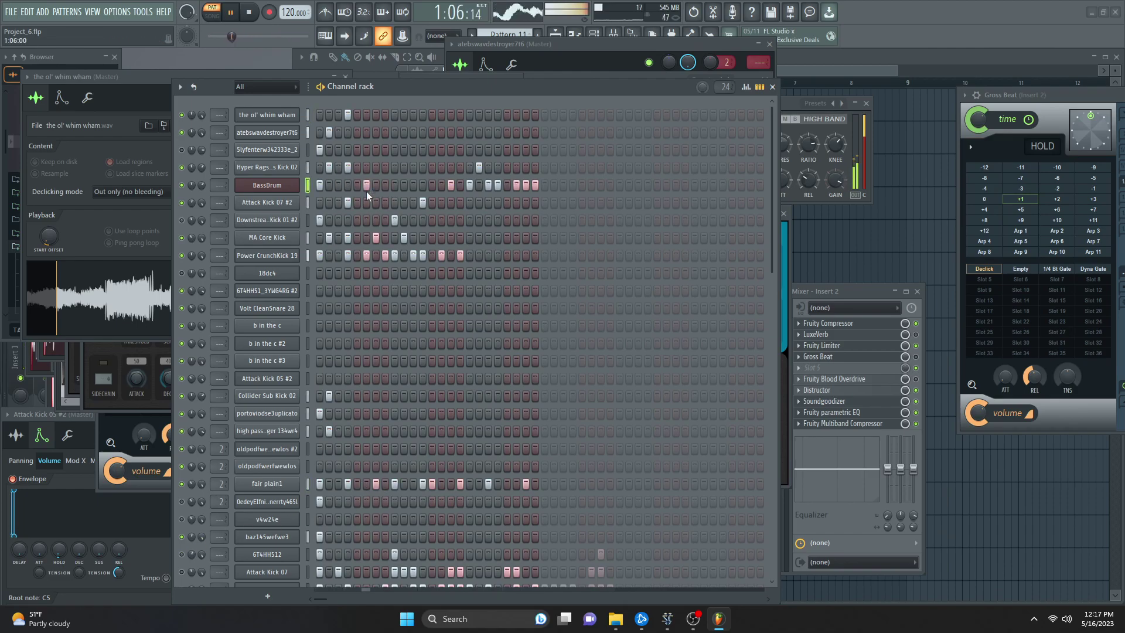
{"action": "left_click", "coordinate": [287, 186]}
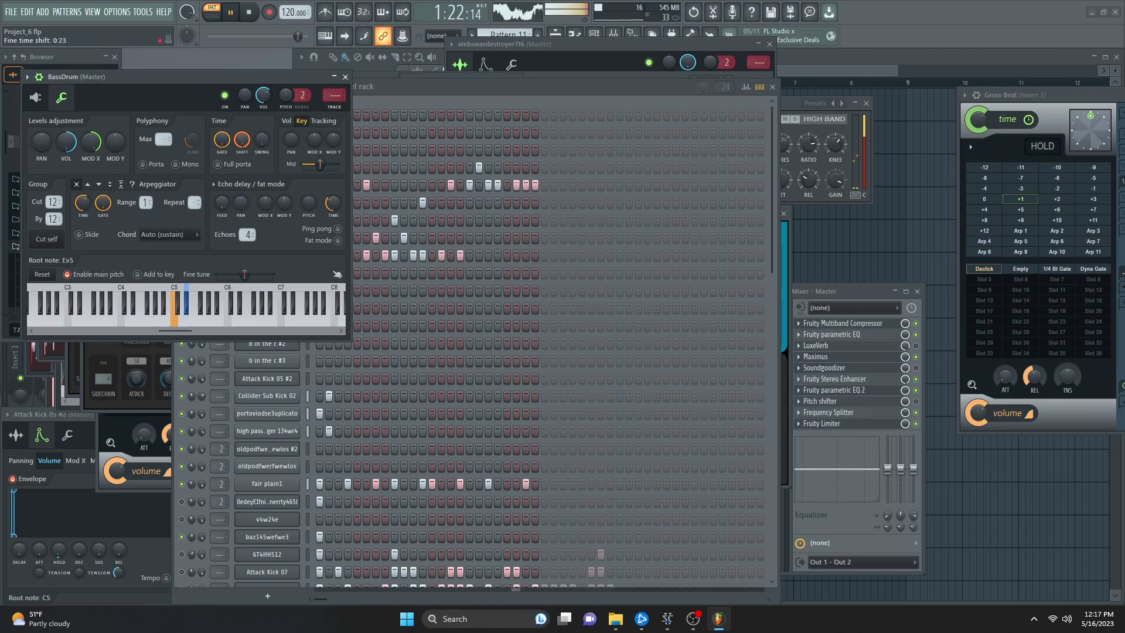
{"action": "right_click", "coordinate": [214, 301]}
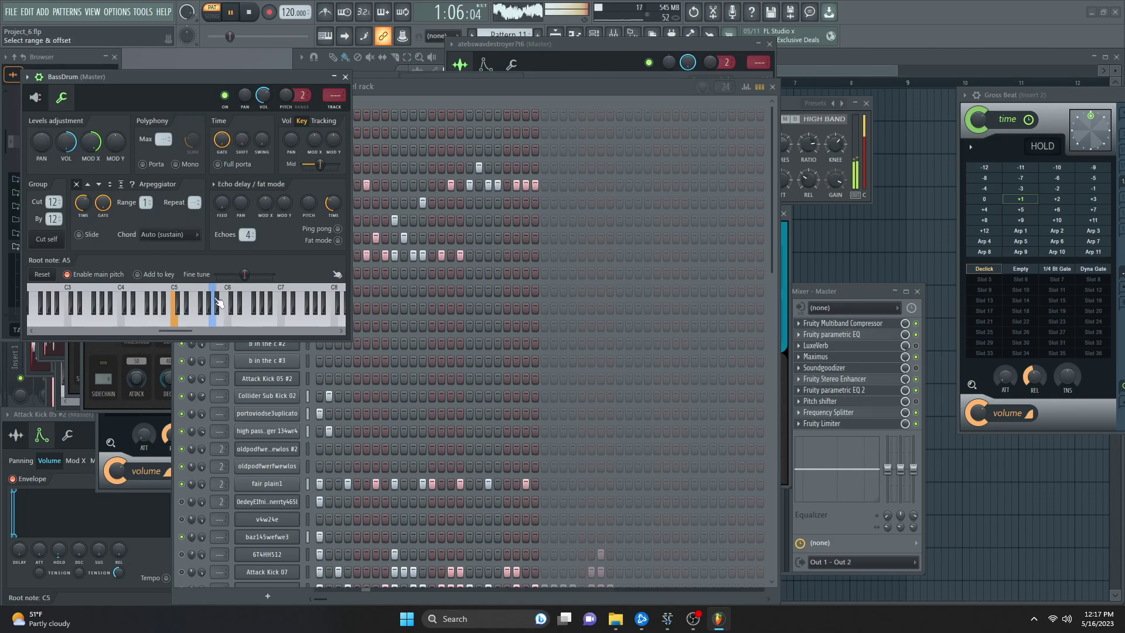
- Mute the fair plain1 and high pass ranger 134wr4 channels and unmute lone star2
{"action": "left_click", "coordinate": [183, 491]}
{"action": "scroll", "coordinate": [219, 570], "scroll_direction": "down", "scroll_amount": 4}
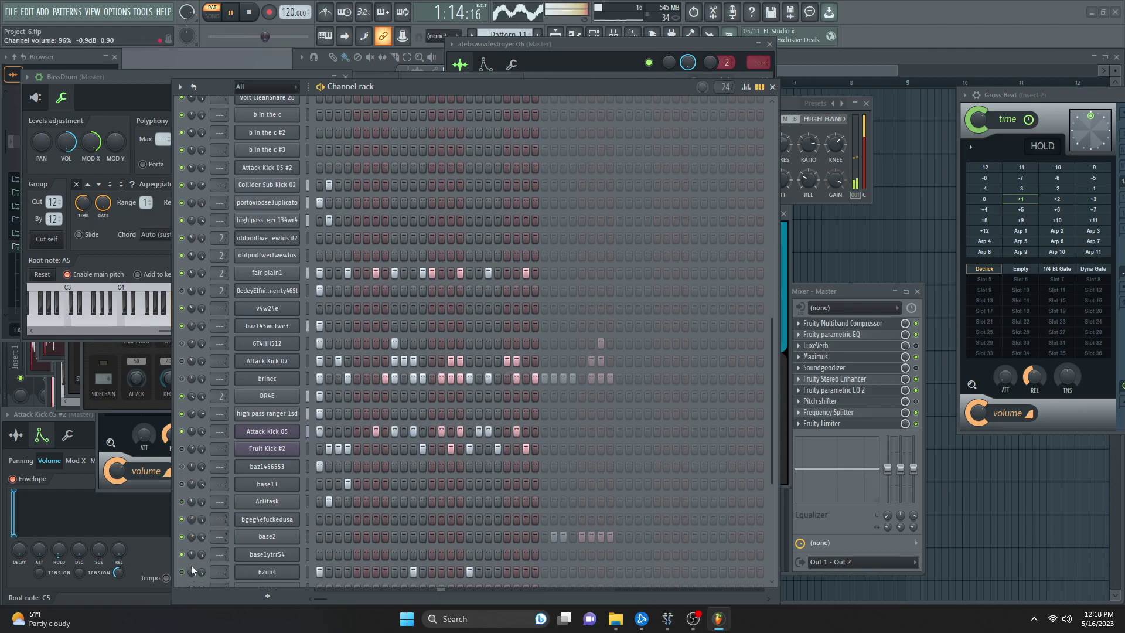
{"action": "scroll", "coordinate": [195, 568], "scroll_direction": "up", "scroll_amount": 1}
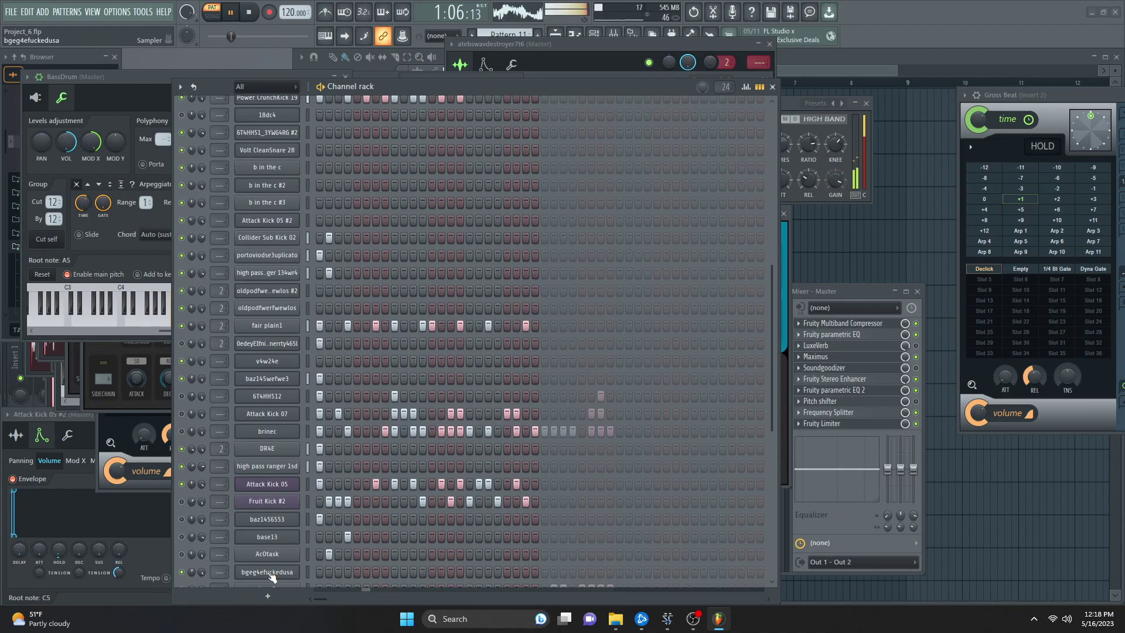
{"action": "scroll", "coordinate": [272, 576], "scroll_direction": "down", "scroll_amount": 3}
{"action": "left_click", "coordinate": [162, 460]}
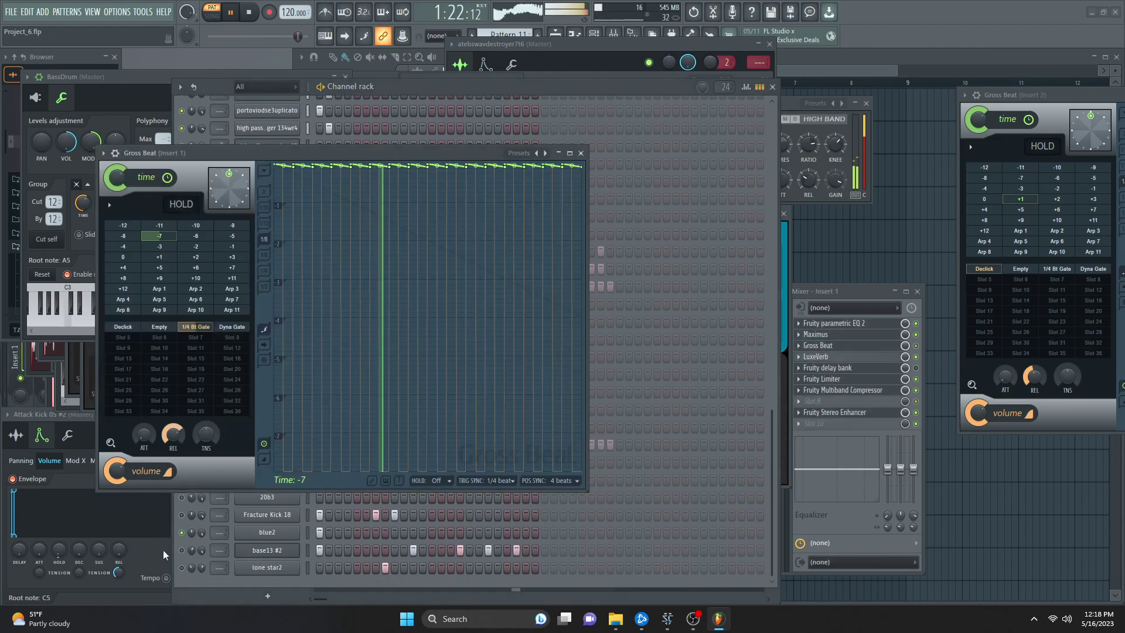
{"action": "left_click", "coordinate": [184, 568]}
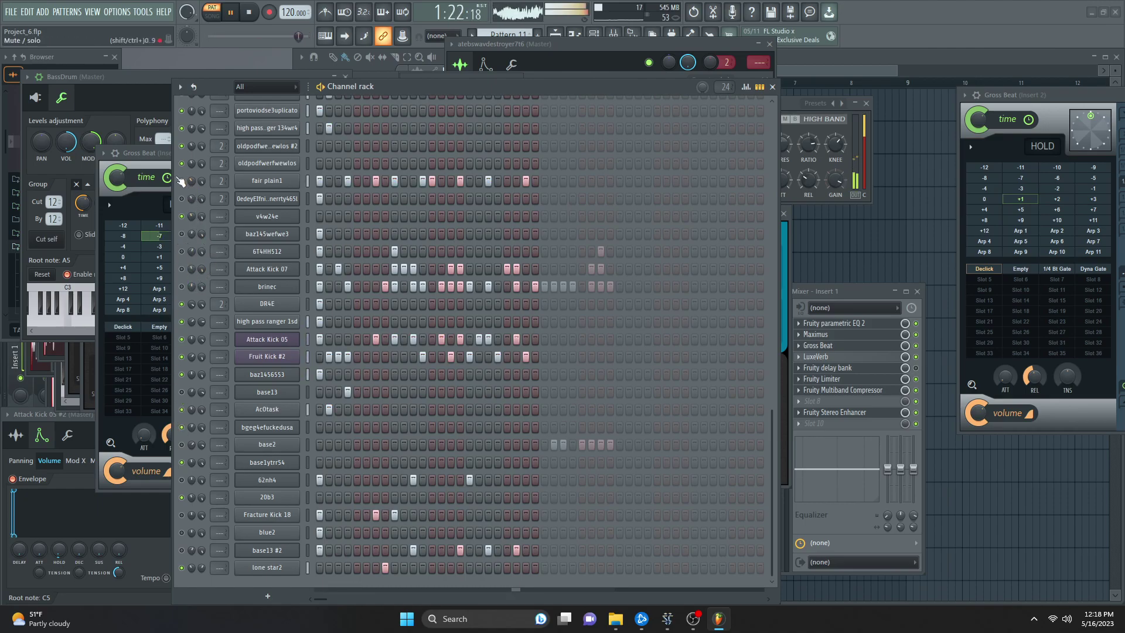
{"action": "left_click", "coordinate": [183, 129]}
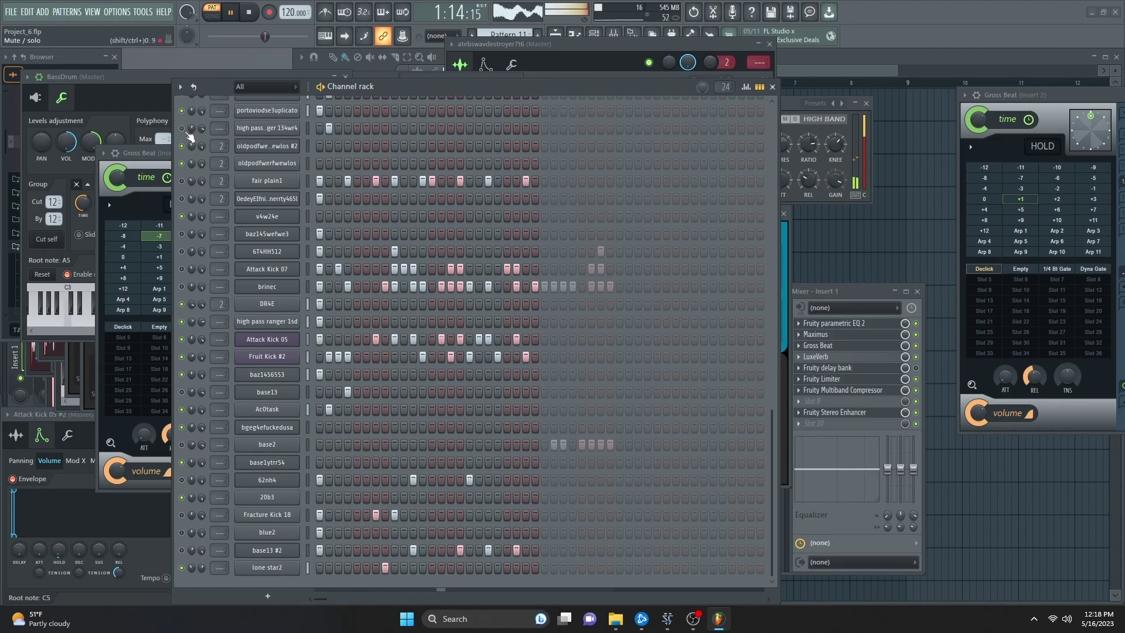
{"action": "scroll", "coordinate": [246, 156], "scroll_direction": "up", "scroll_amount": 3}
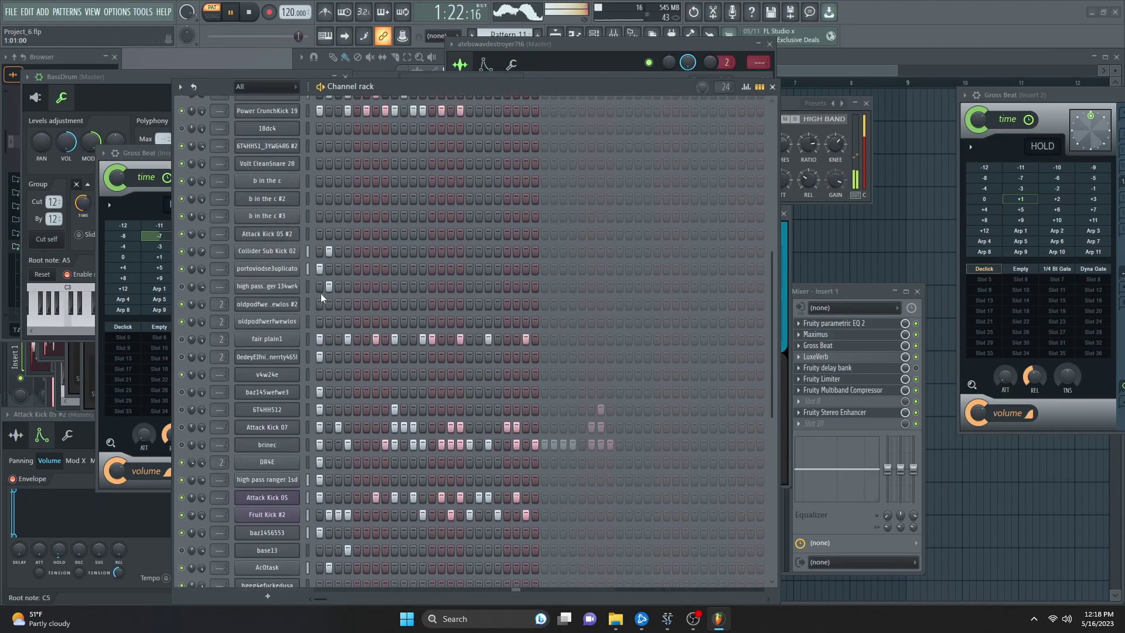
- Set the high pass ranger 134wr4 sample's start offset to about 50% and route the channel to mixer track 5
{"action": "left_click", "coordinate": [277, 285]}
{"action": "left_click_drag", "start_coordinate": [79, 267], "coordinate": [78, 239]}
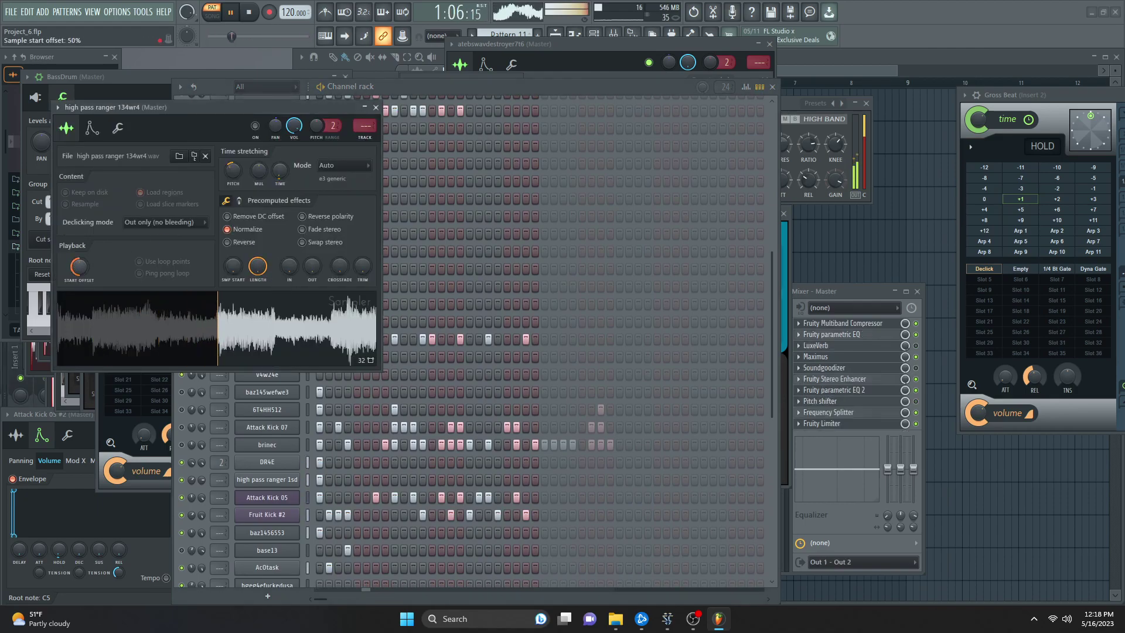
{"action": "left_click", "coordinate": [364, 136]}
{"action": "mouse_move", "coordinate": [367, 121]}
{"action": "left_mouse_down"}
{"action": "mouse_move", "coordinate": [366, 143]}
{"action": "mouse_move", "coordinate": [365, 124]}
{"action": "left_mouse_up"}
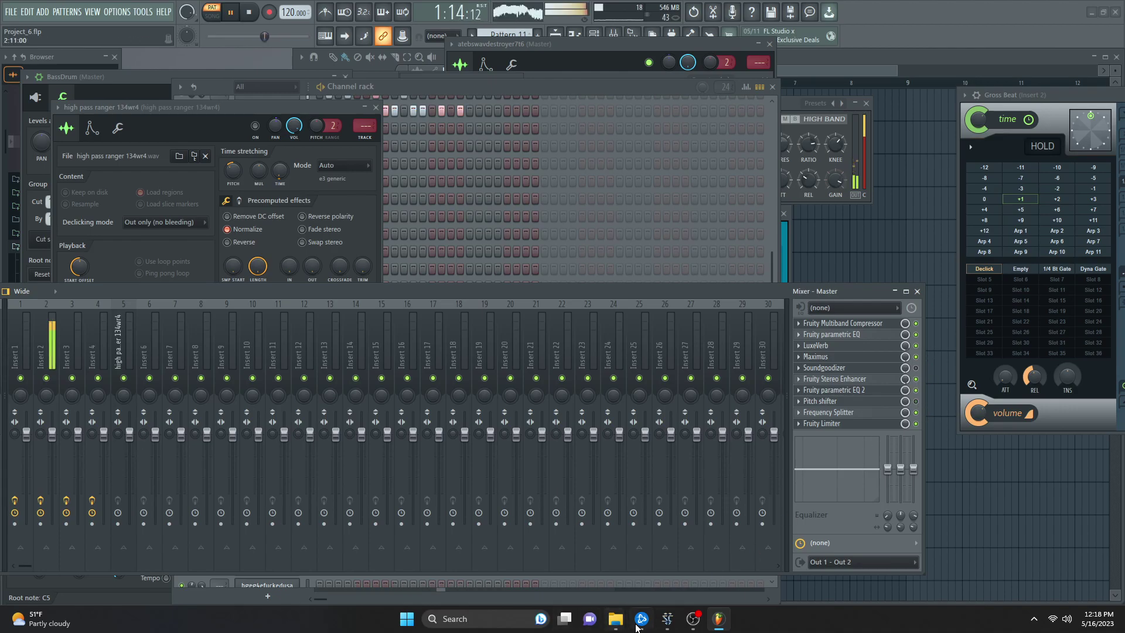
{"action": "left_click", "coordinate": [693, 620]}
{"action": "left_click", "coordinate": [692, 625]}
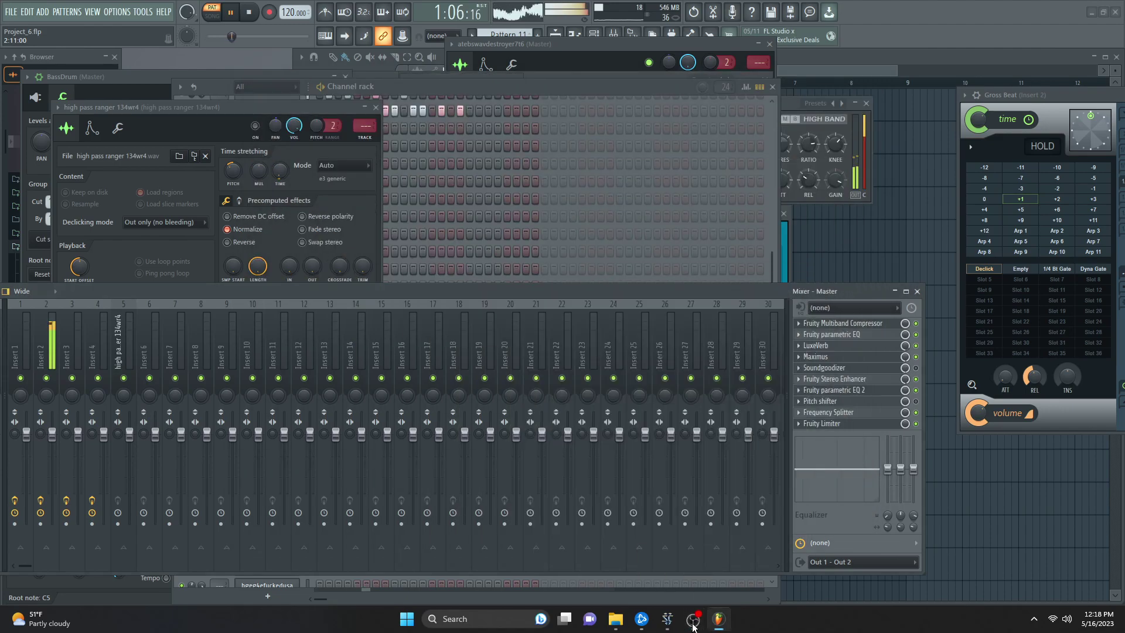
- Add a second-step hit to the oldpodfwe...ewlos #2 channel and remove the second-step hit from Collider Sub Kick 02
{"action": "left_click", "coordinate": [490, 275]}
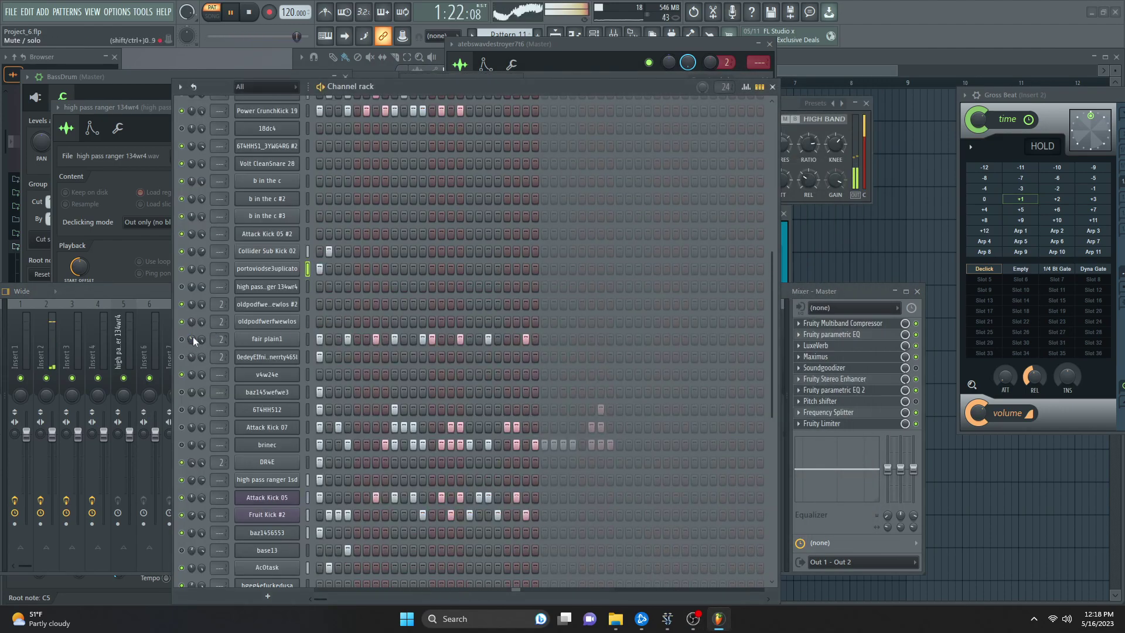
{"action": "left_click", "coordinate": [328, 304]}
{"action": "right_click", "coordinate": [330, 251]}
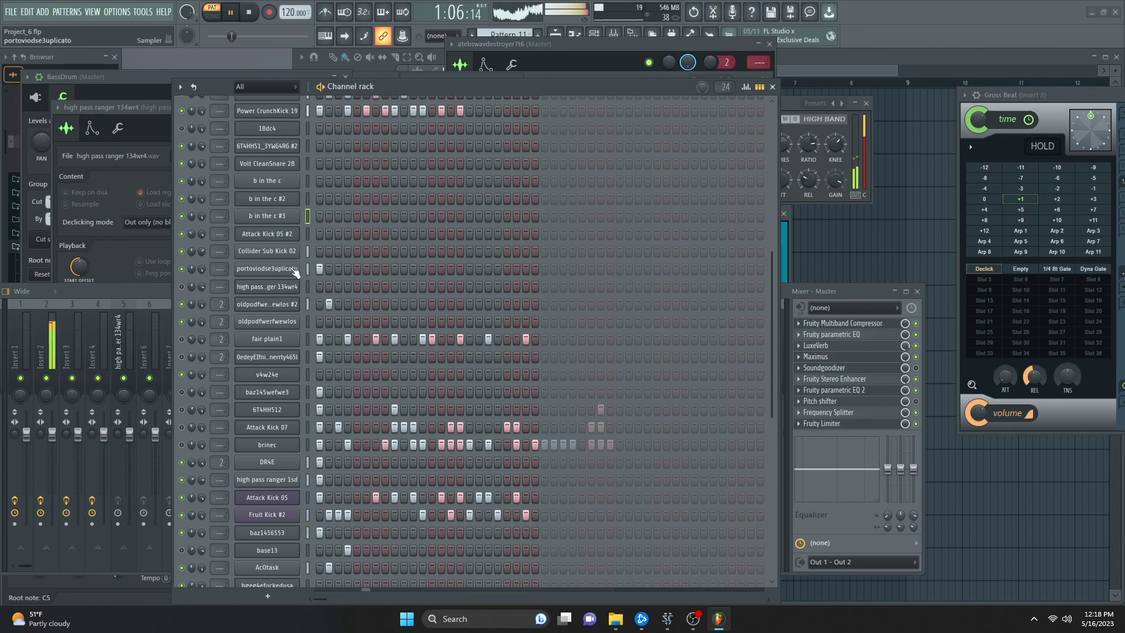
- Replace the sample of the b in the c #3 channel with acmrtbye from the Music folder
{"action": "right_click", "coordinate": [279, 217]}
{"action": "left_click", "coordinate": [324, 282]}
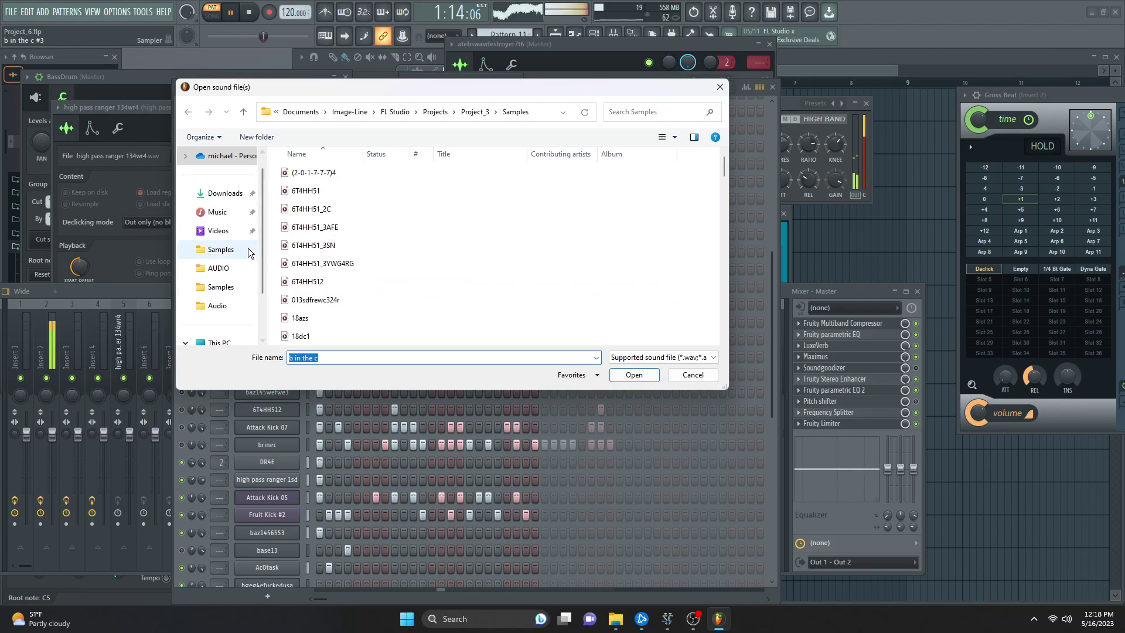
{"action": "left_click", "coordinate": [217, 211]}
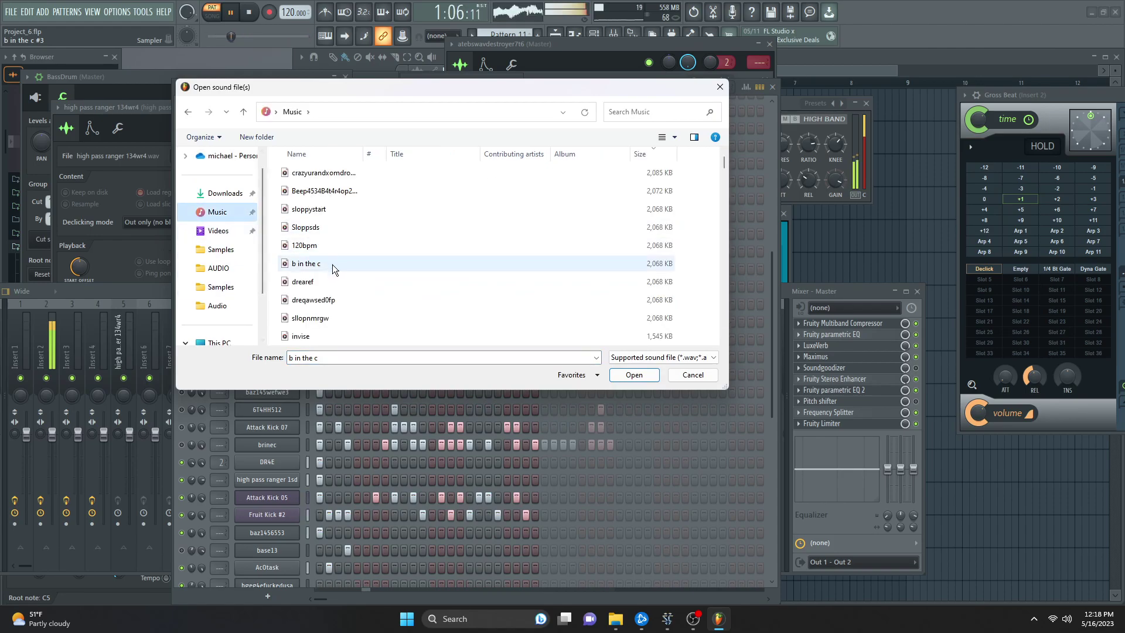
{"action": "left_click_drag", "start_coordinate": [726, 163], "coordinate": [739, 226]}
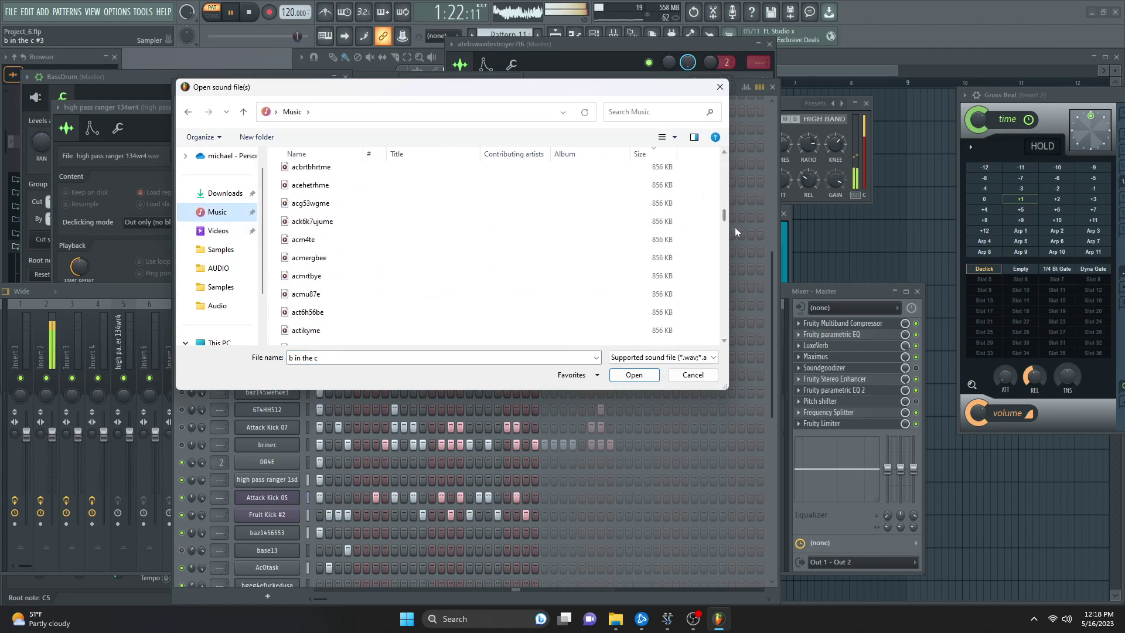
{"action": "left_click", "coordinate": [514, 275]}
{"action": "scroll", "coordinate": [518, 277], "scroll_direction": "down", "scroll_amount": 5}
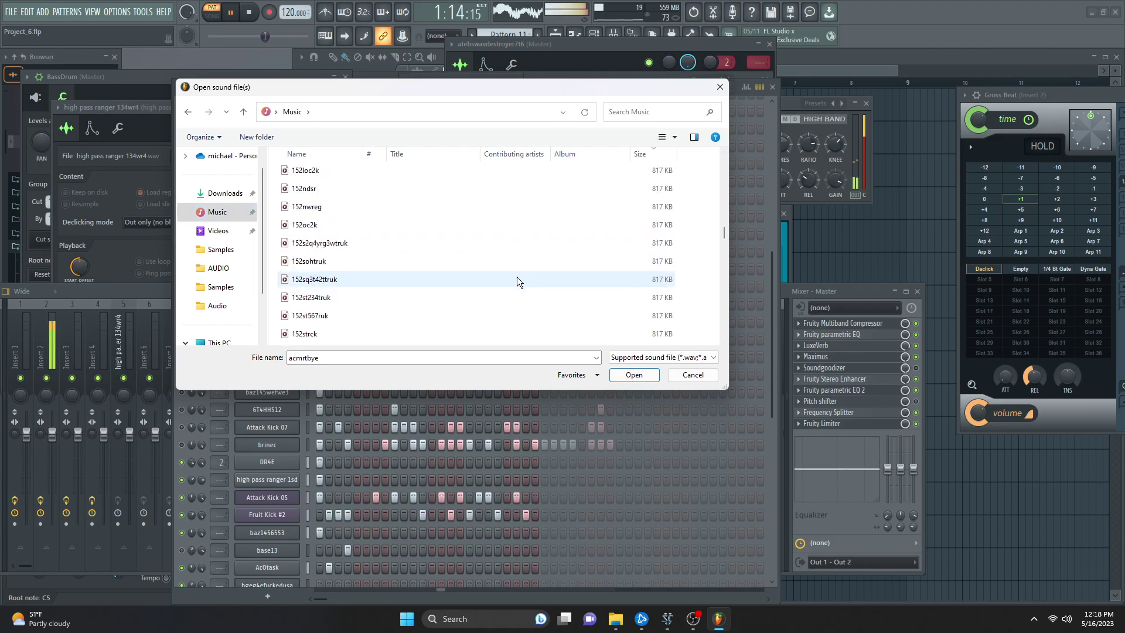
{"action": "left_click", "coordinate": [632, 373]}
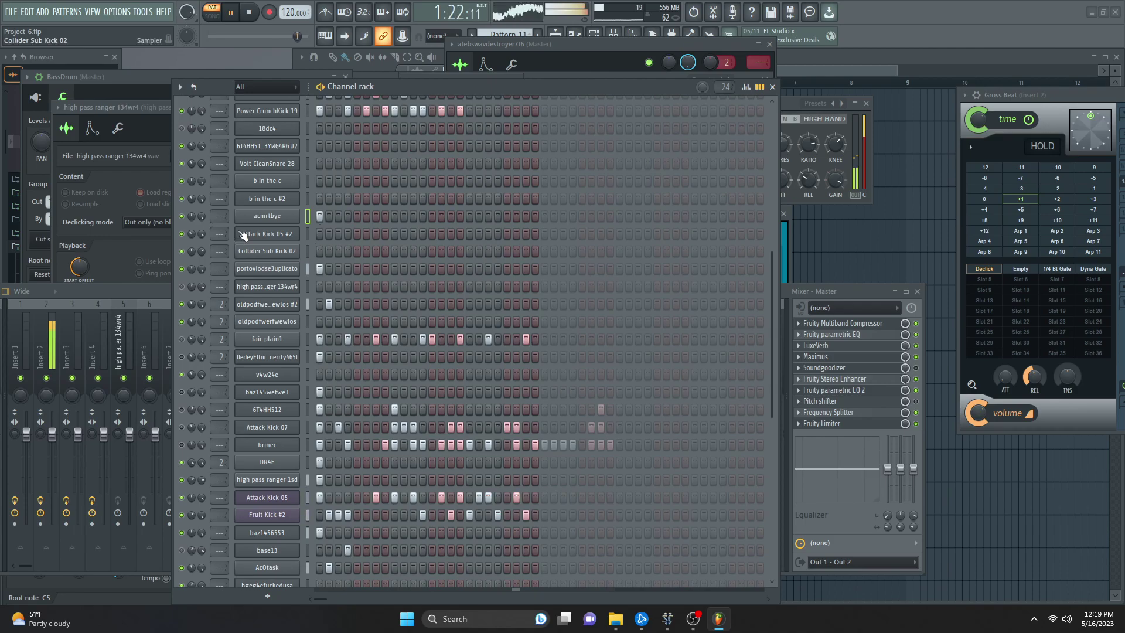
- Reset the acmrtbye channel's sample start offset so that it plays from the beginning of the waveform
{"action": "left_click", "coordinate": [267, 218]}
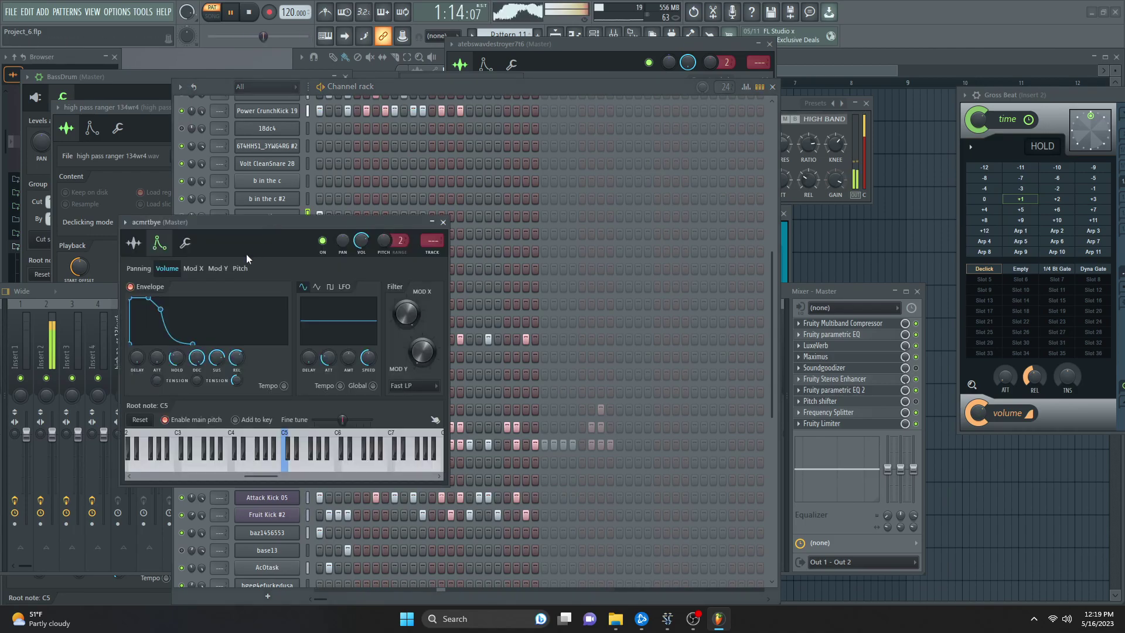
{"action": "left_click", "coordinate": [134, 243]}
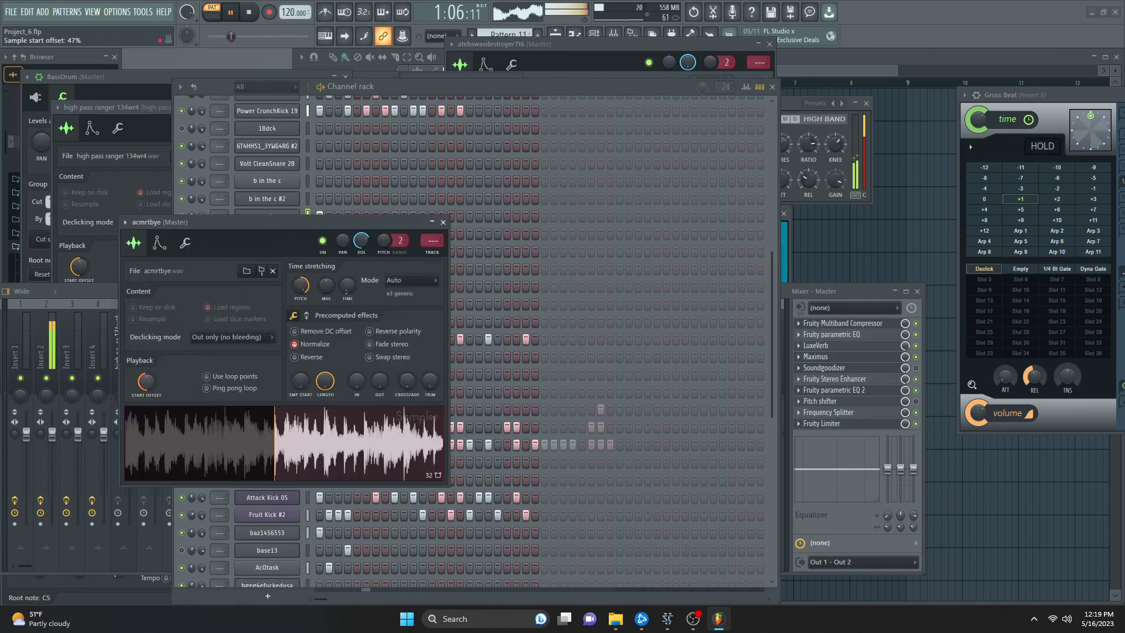
{"action": "left_click_drag", "start_coordinate": [146, 382], "coordinate": [146, 422]}
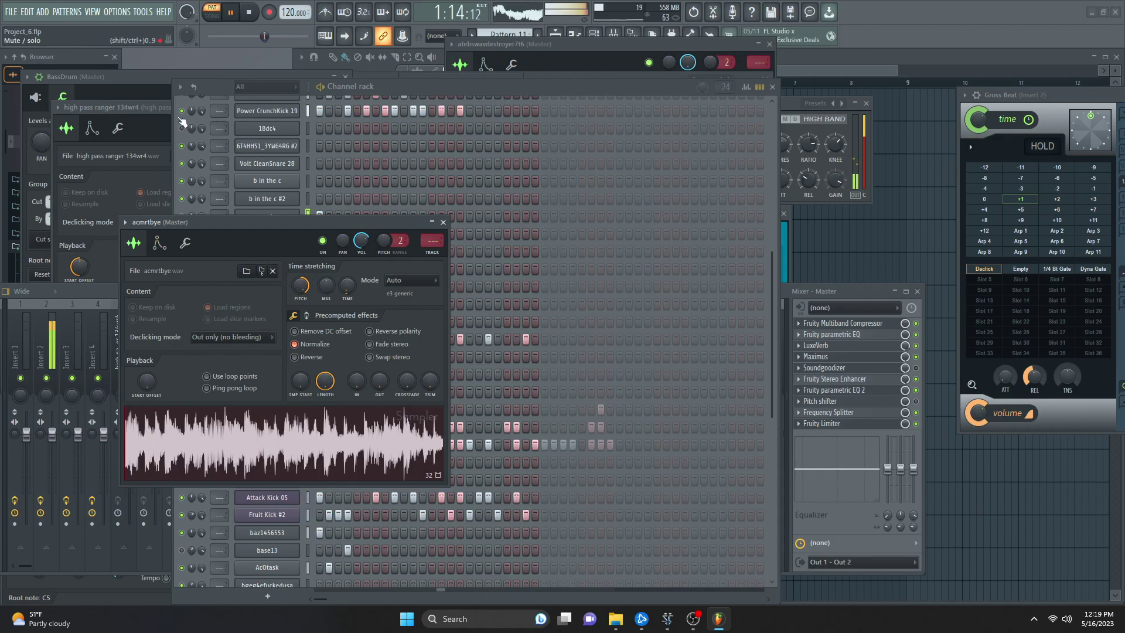
- Toggle the Soundgoodizer effect on the Master mixer track
{"action": "left_click", "coordinate": [322, 140]}
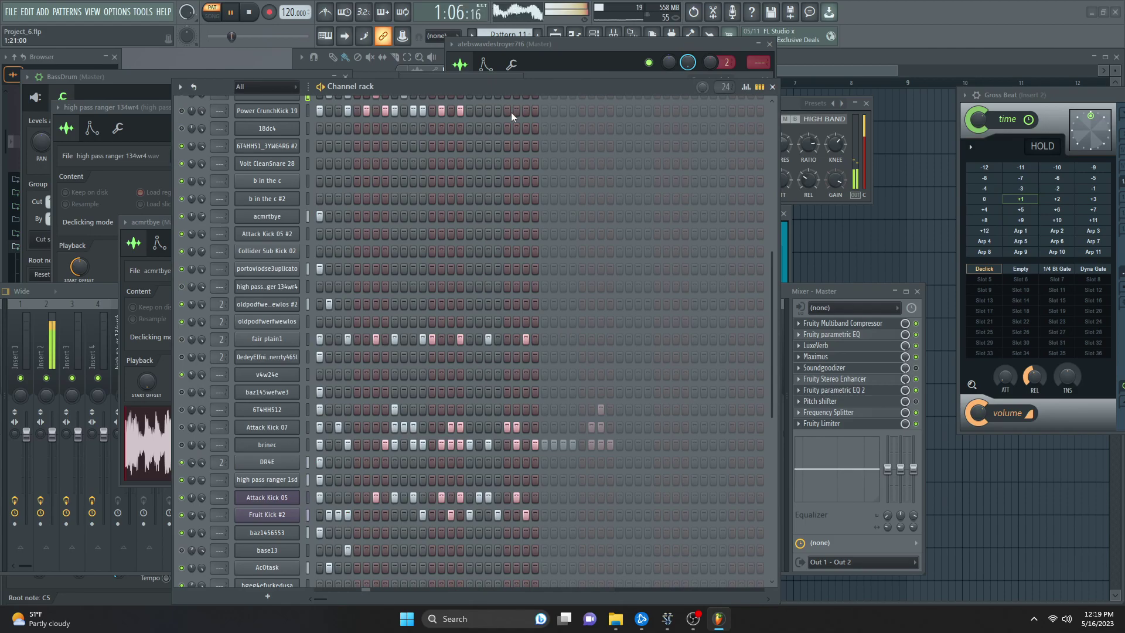
{"action": "left_click", "coordinate": [919, 368]}
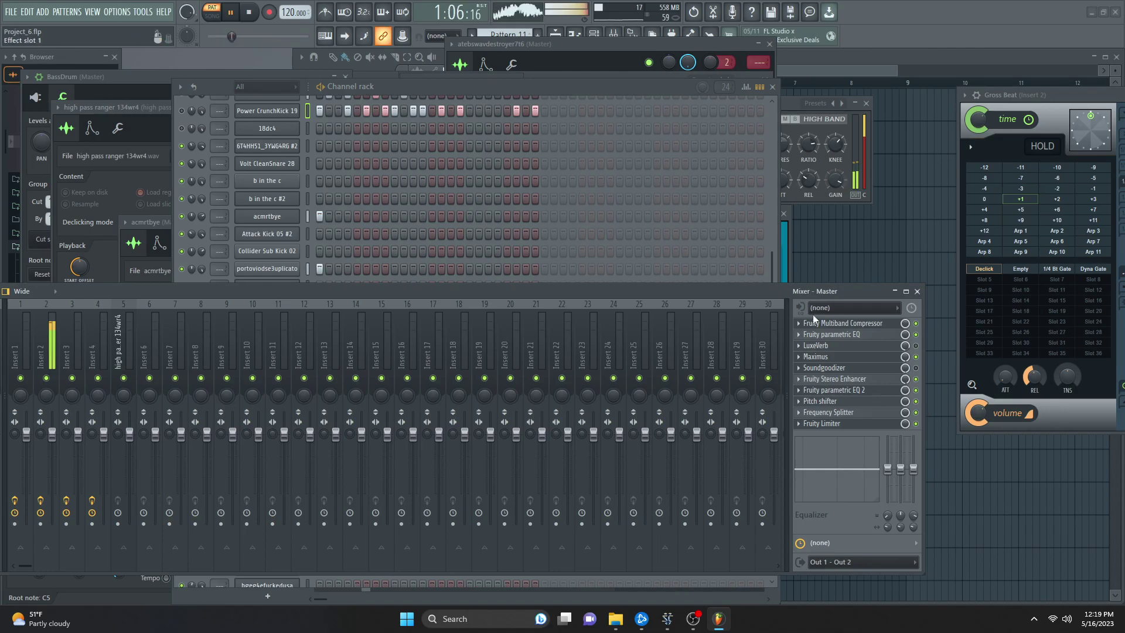
- Toggle the mute of Power CrunchKick 19 and shorten the pattern to 8 steps
{"action": "right_click", "coordinate": [307, 233]}
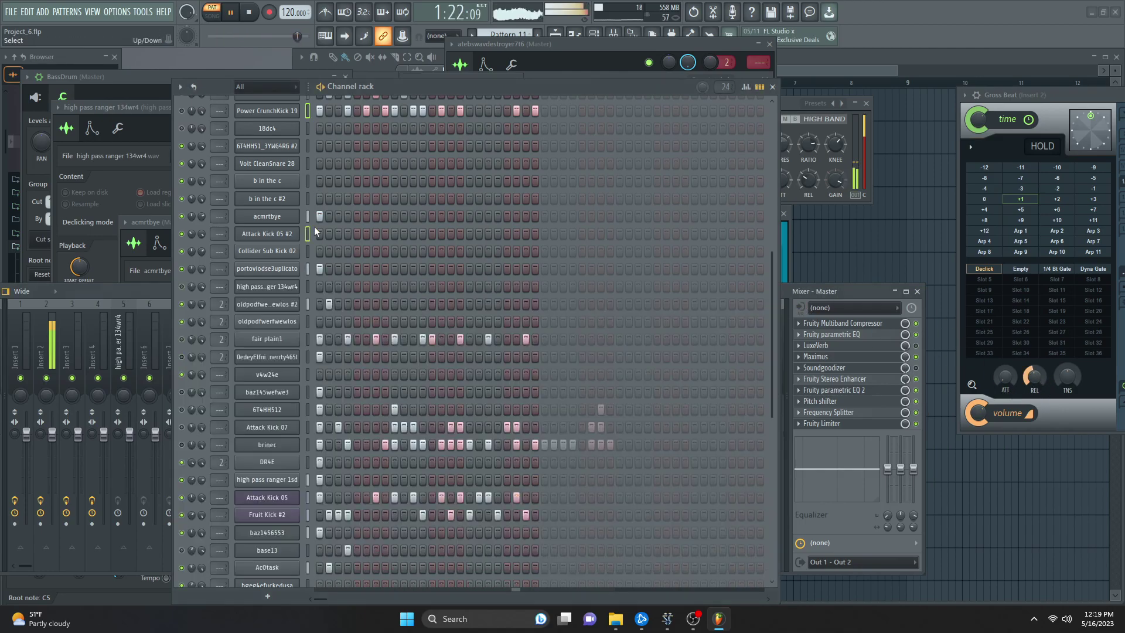
{"action": "left_click", "coordinate": [181, 111]}
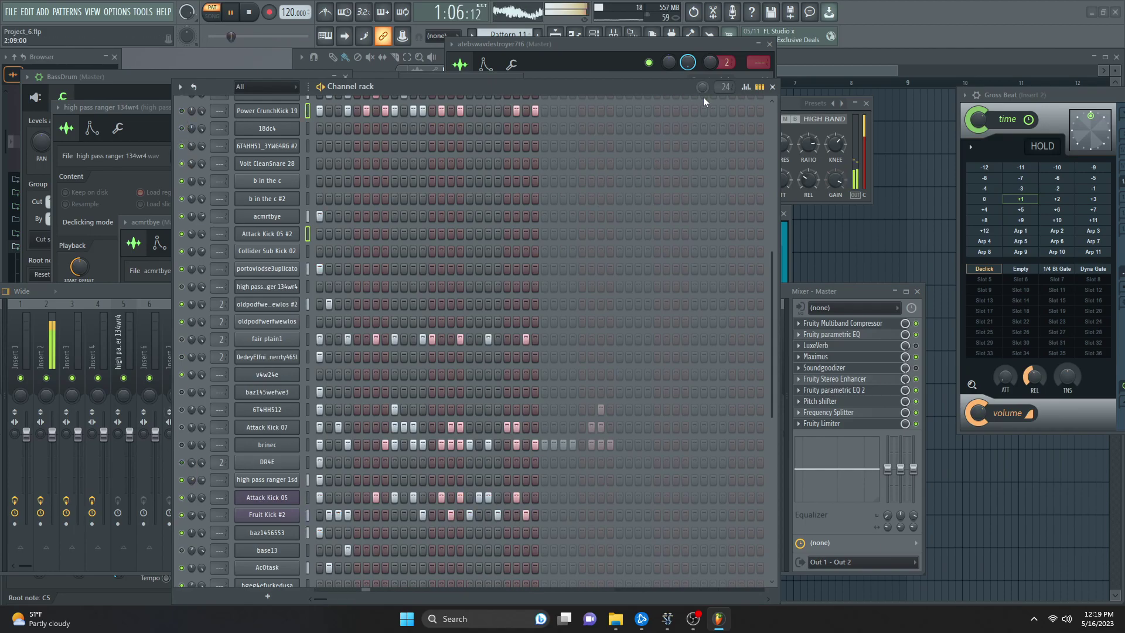
{"action": "left_click_drag", "start_coordinate": [726, 86], "coordinate": [726, 124]}
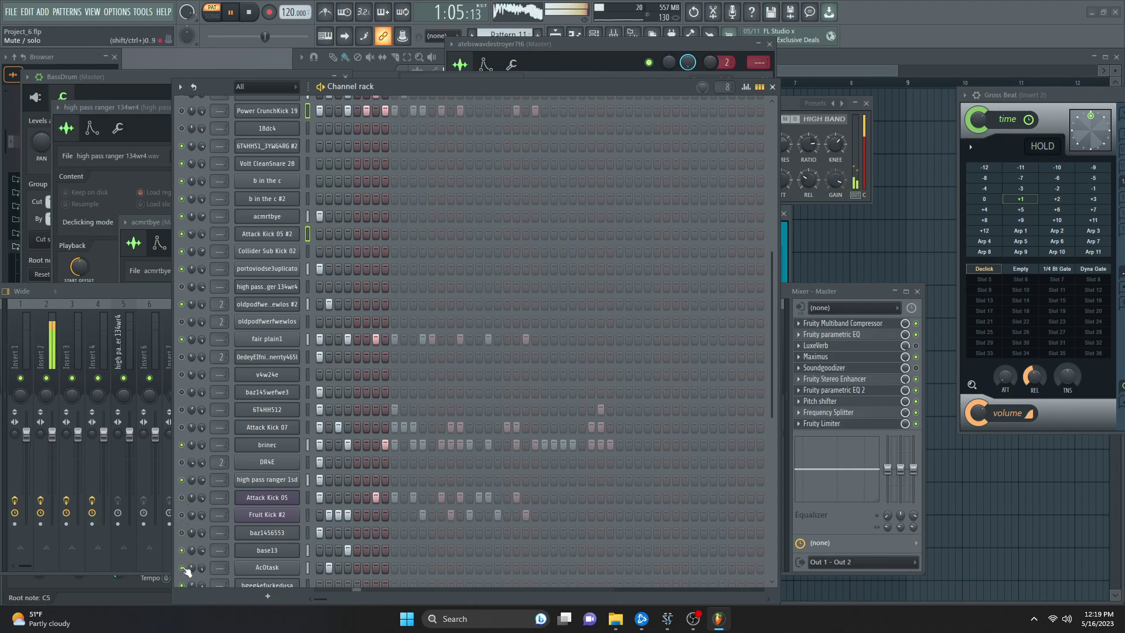
- Route the ol' whim wham channel to mixer track 2 and switch to Pattern 13
{"action": "scroll", "coordinate": [290, 175], "scroll_direction": "up", "scroll_amount": 4}
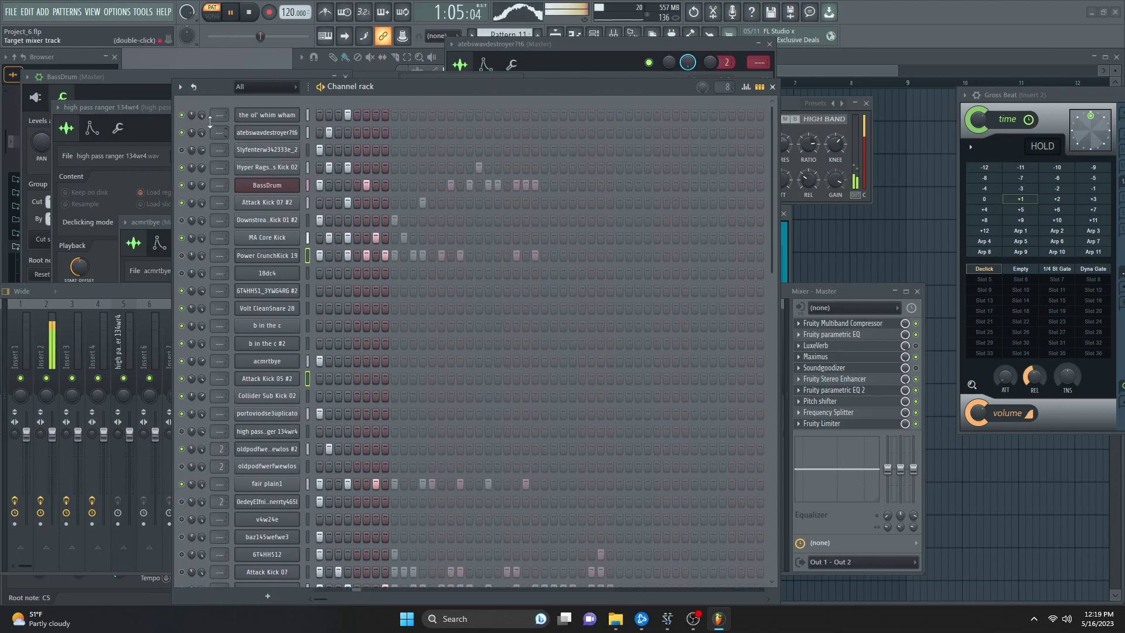
{"action": "left_click", "coordinate": [269, 117]}
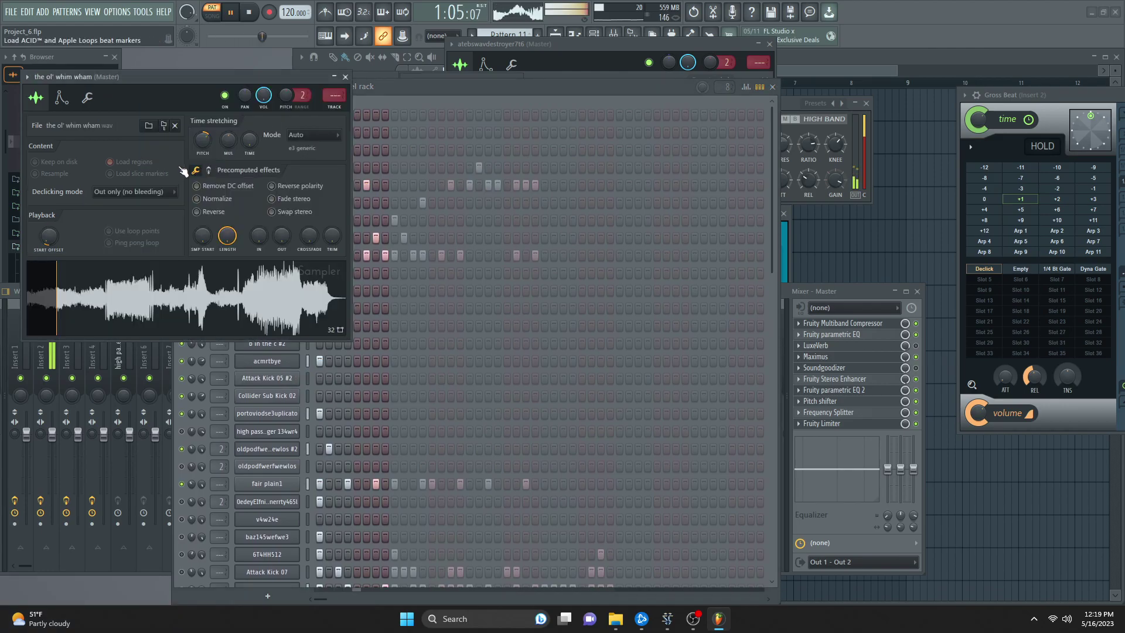
{"action": "left_click", "coordinate": [87, 98]}
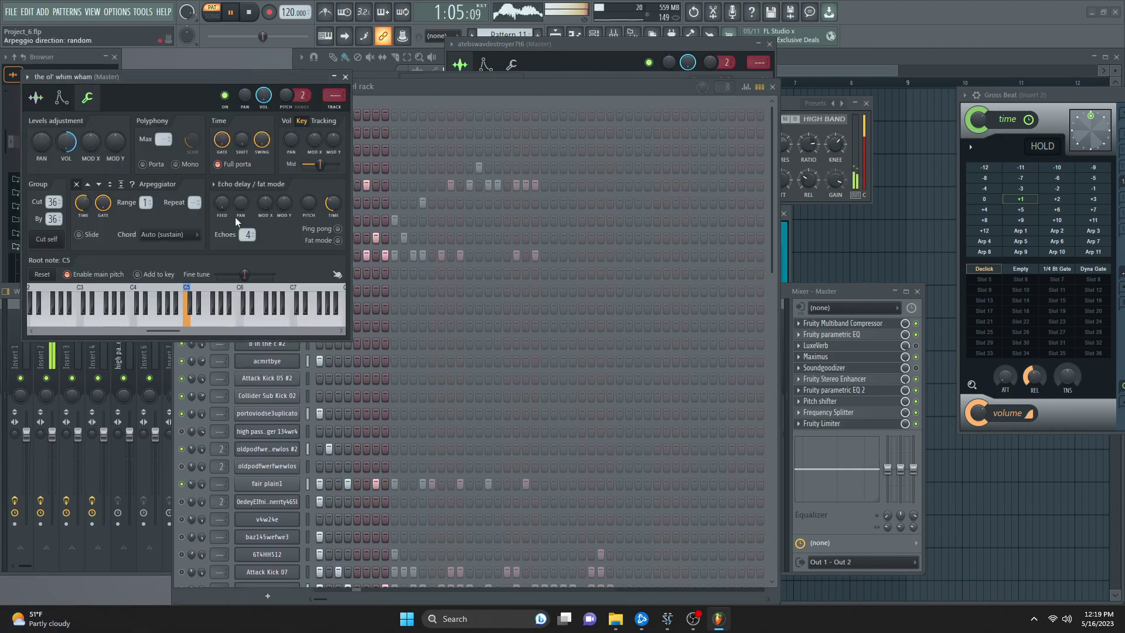
{"action": "left_click", "coordinate": [367, 141]}
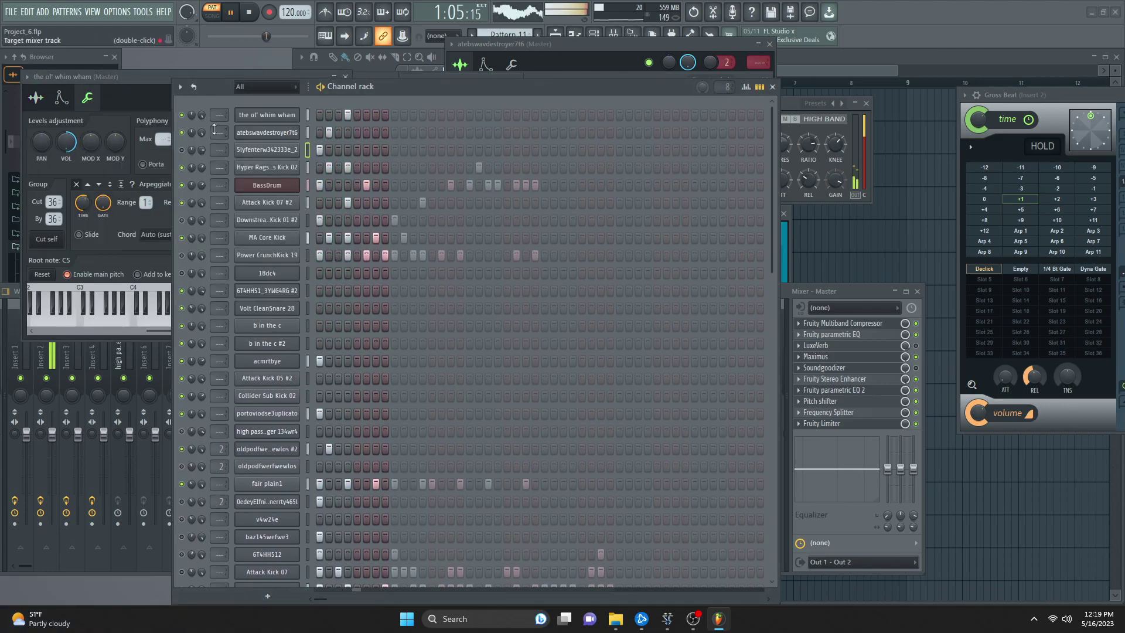
{"action": "scroll", "coordinate": [220, 115], "scroll_direction": "up", "scroll_amount": 1}
{"action": "scroll", "coordinate": [220, 115], "scroll_direction": "up", "scroll_amount": 1}
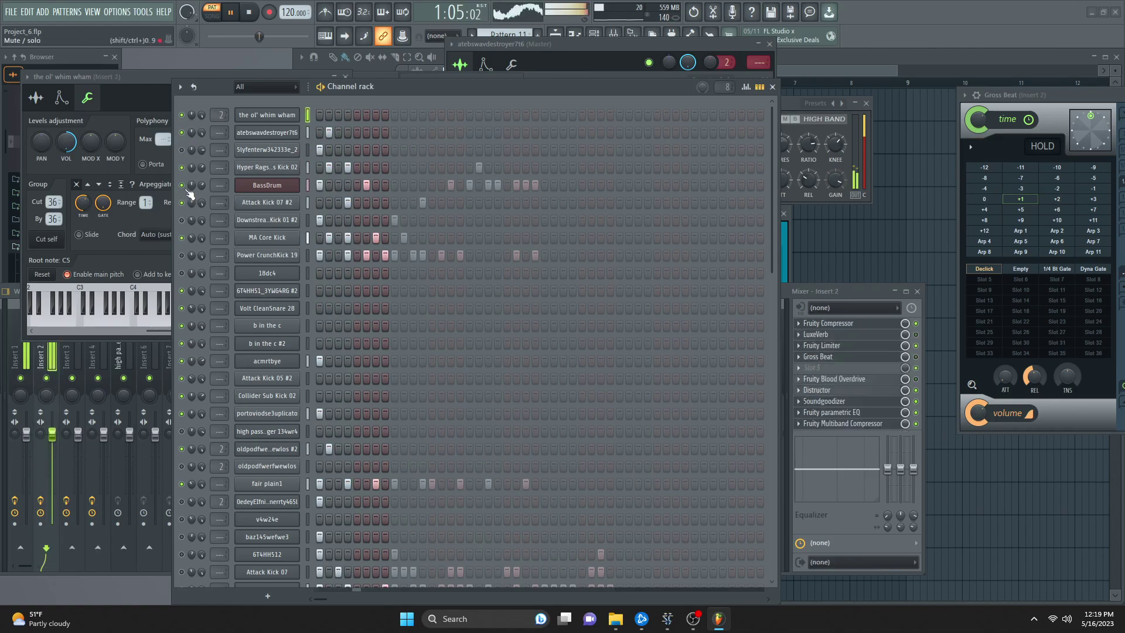
{"action": "scroll", "coordinate": [505, 33], "scroll_direction": "up", "scroll_amount": 2}
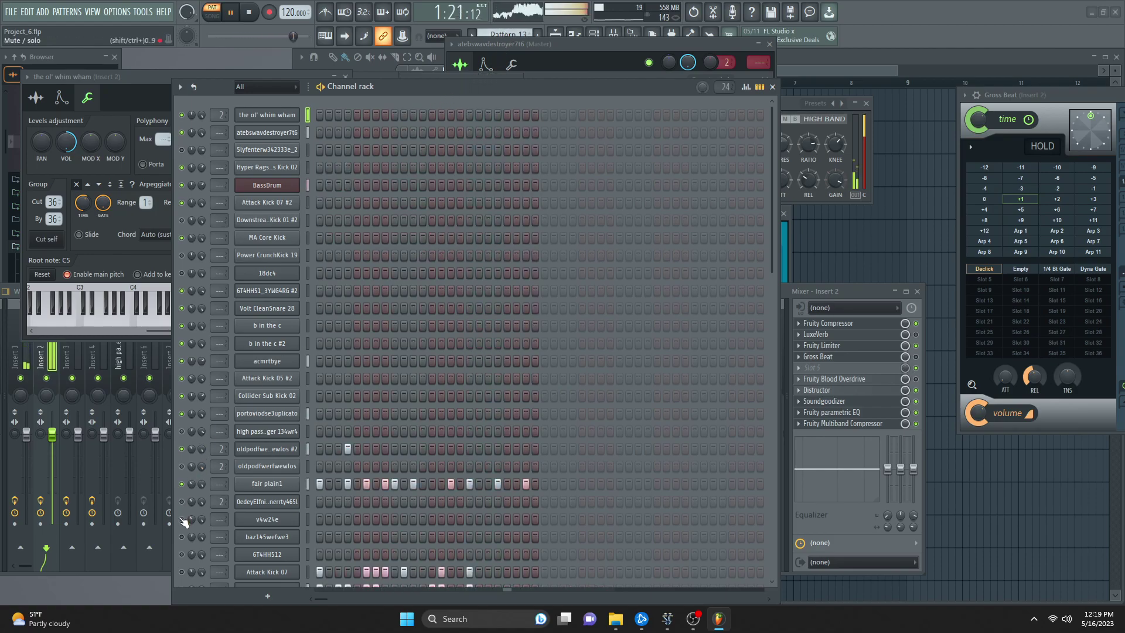
- Unmute the 6T4HH512 channel and toggle the Pitch shifter effect on the Master mixer track
{"action": "left_click", "coordinate": [182, 555]}
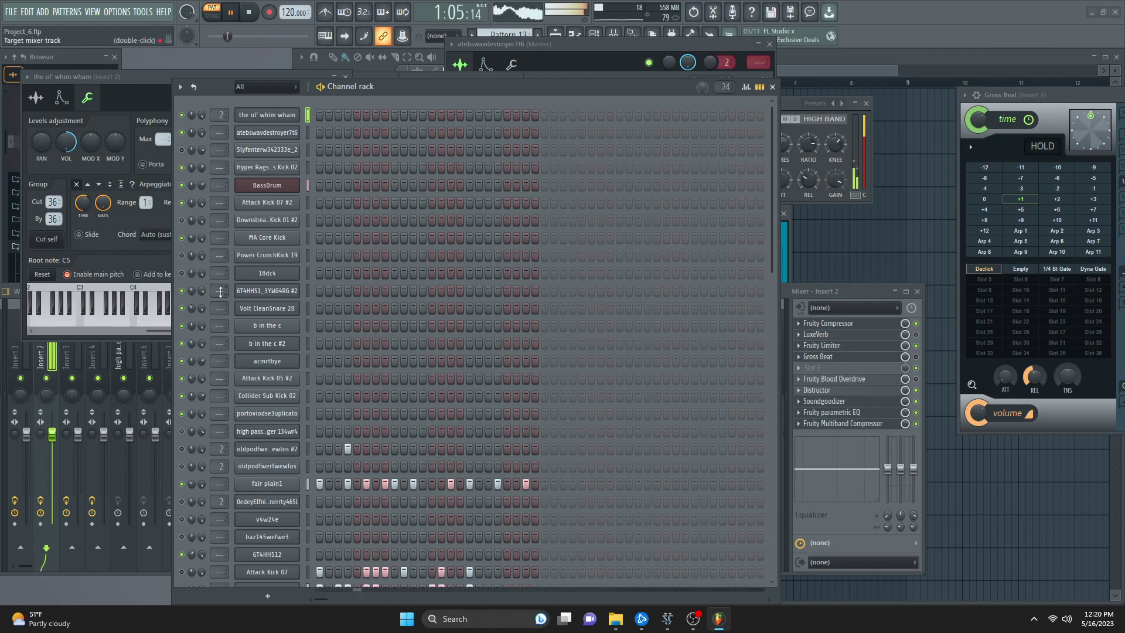
{"action": "double_click", "coordinate": [219, 310]}
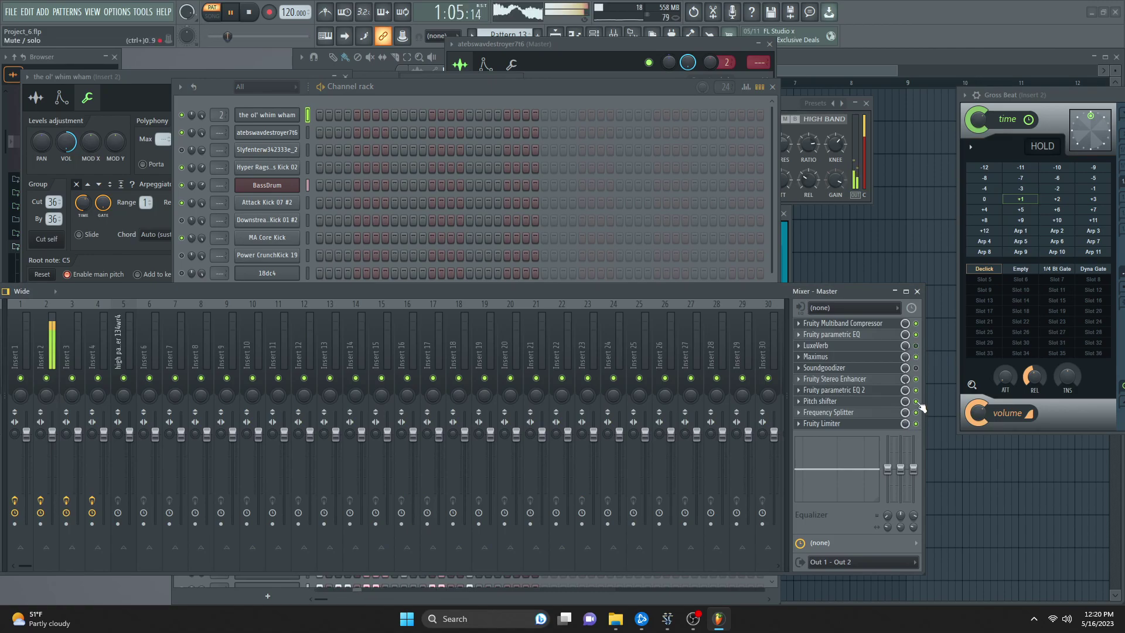
- Place a hit on step 2 of ol' whim wham and try the baz145wefwe3 hit on steps 2, 1 and 4
{"action": "left_click", "coordinate": [329, 116]}
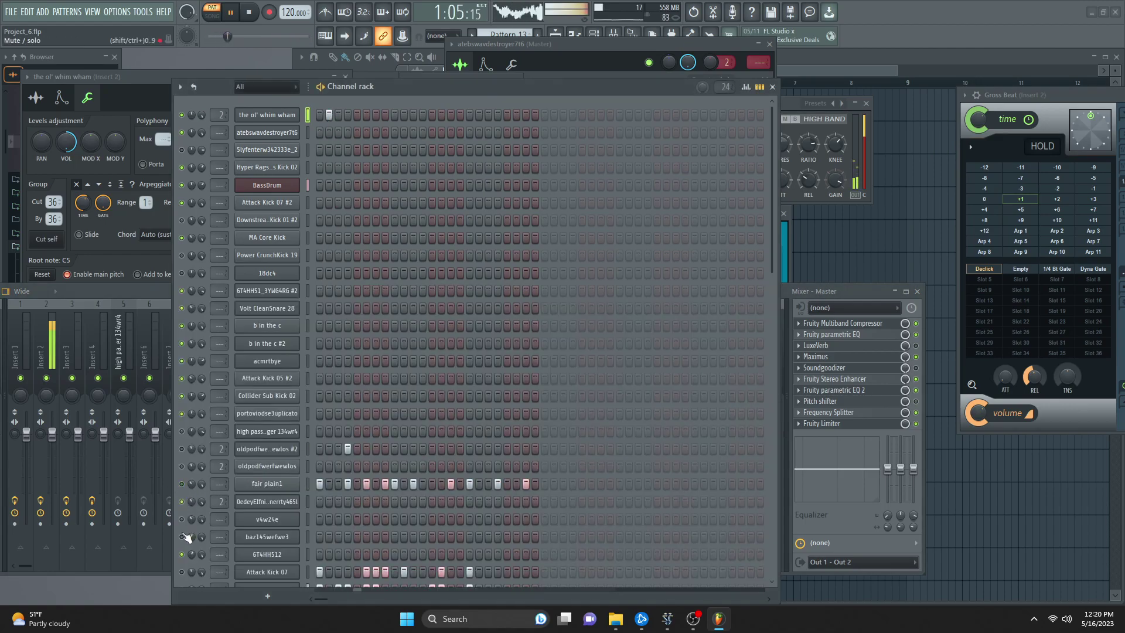
{"action": "left_click", "coordinate": [328, 538]}
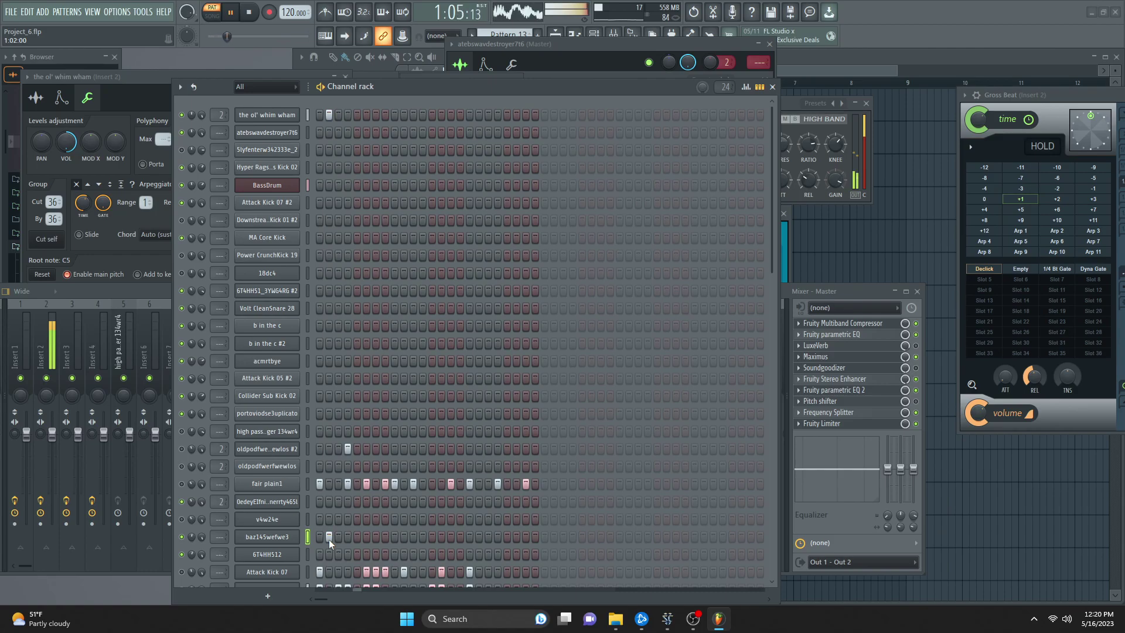
{"action": "left_click", "coordinate": [329, 538]}
{"action": "left_click", "coordinate": [319, 537]}
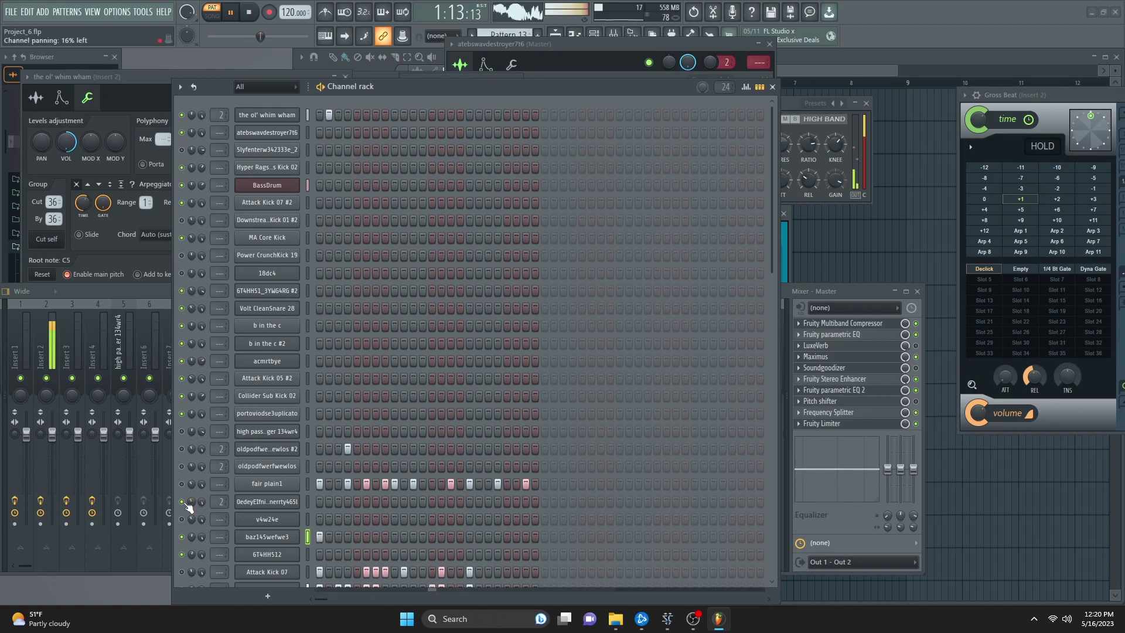
{"action": "left_click", "coordinate": [318, 537]}
{"action": "left_click", "coordinate": [344, 536]}
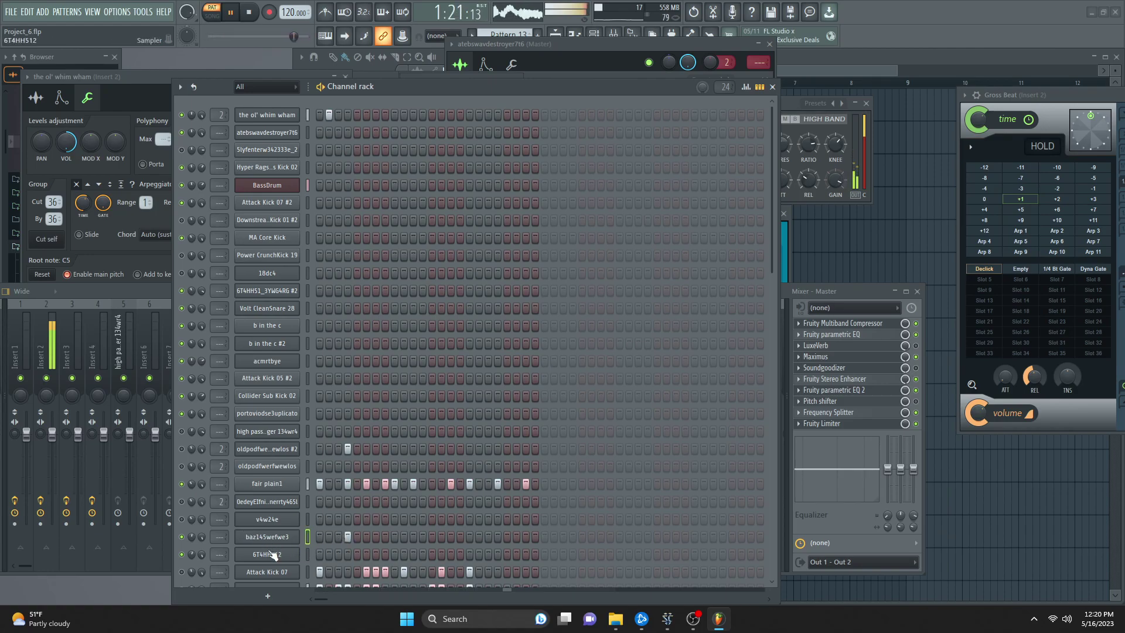
- Place a hit on step 2 of the baz145wefwe3 and DedeyEIhi...nerrty465l channels and toggle the mutes of brinec and DR4E
{"action": "scroll", "coordinate": [344, 537], "scroll_direction": "down", "scroll_amount": 3}
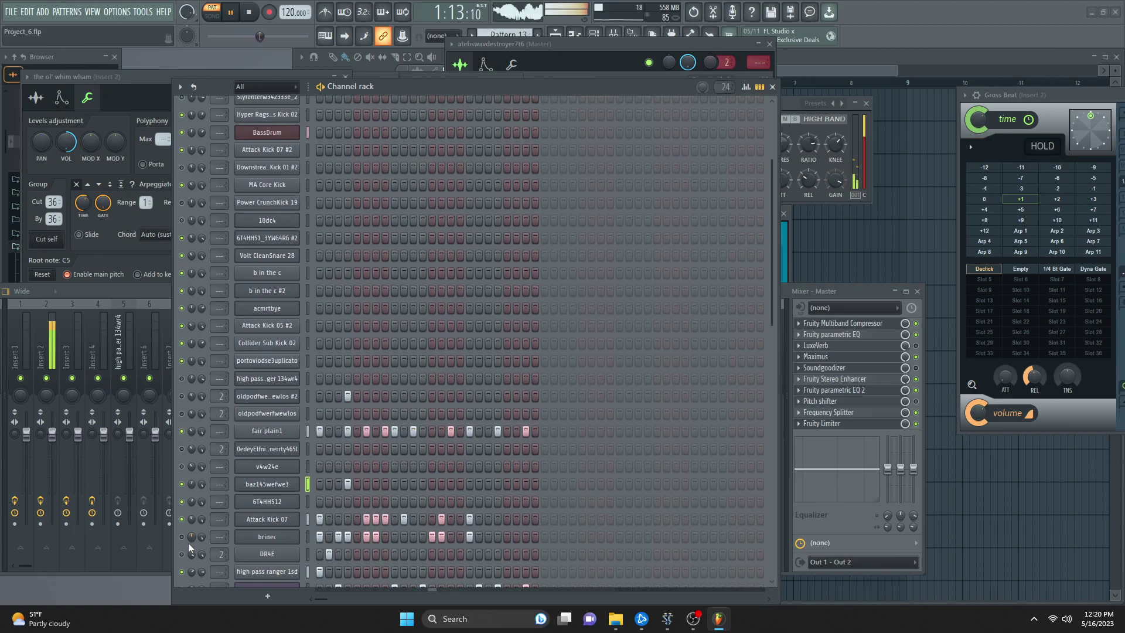
{"action": "left_click", "coordinate": [328, 484]}
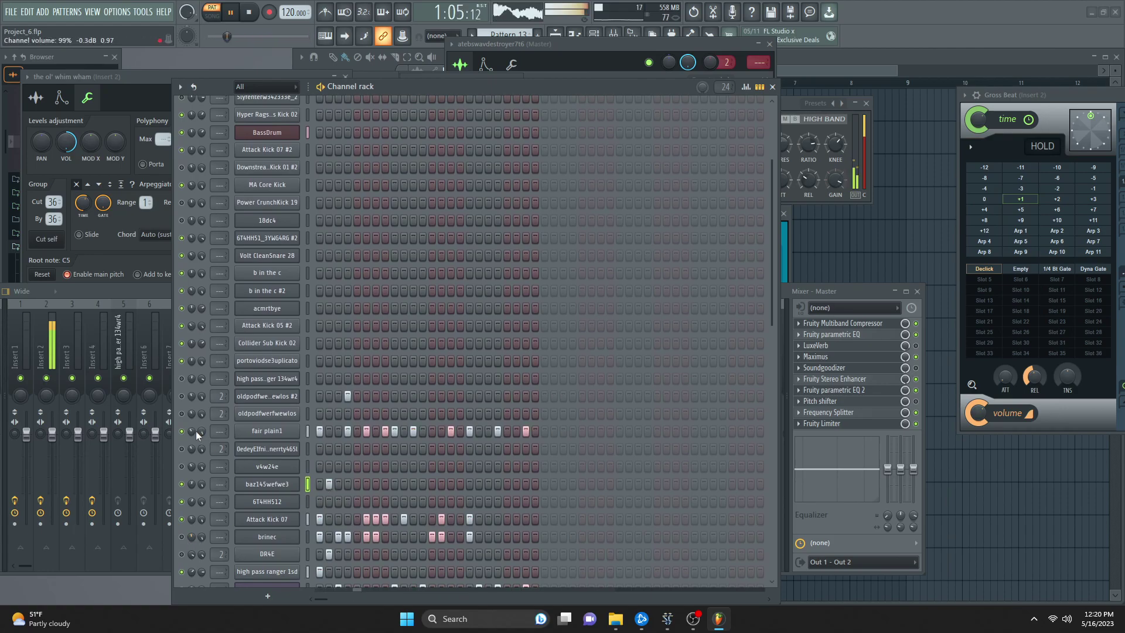
{"action": "left_click", "coordinate": [328, 449]}
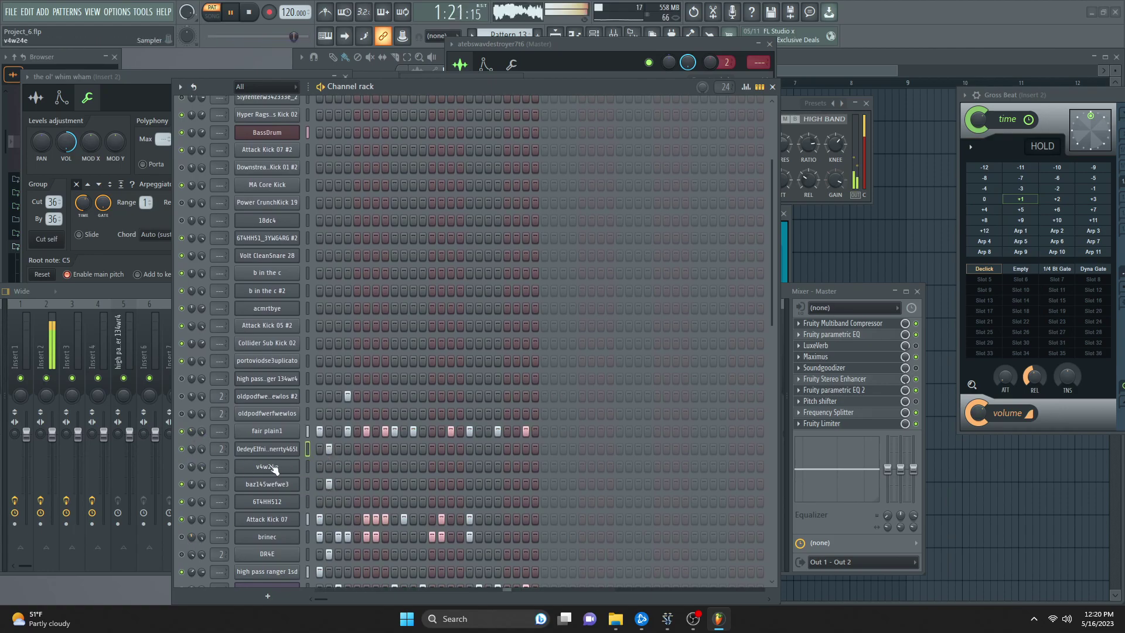
{"action": "left_click", "coordinate": [182, 537]}
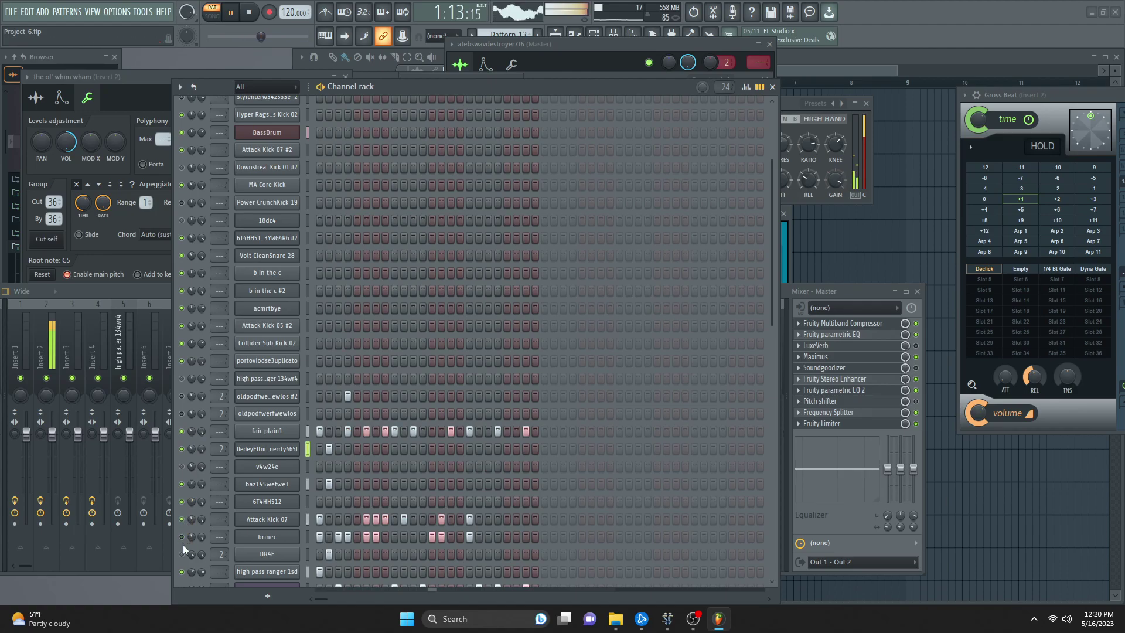
{"action": "left_click", "coordinate": [182, 554]}
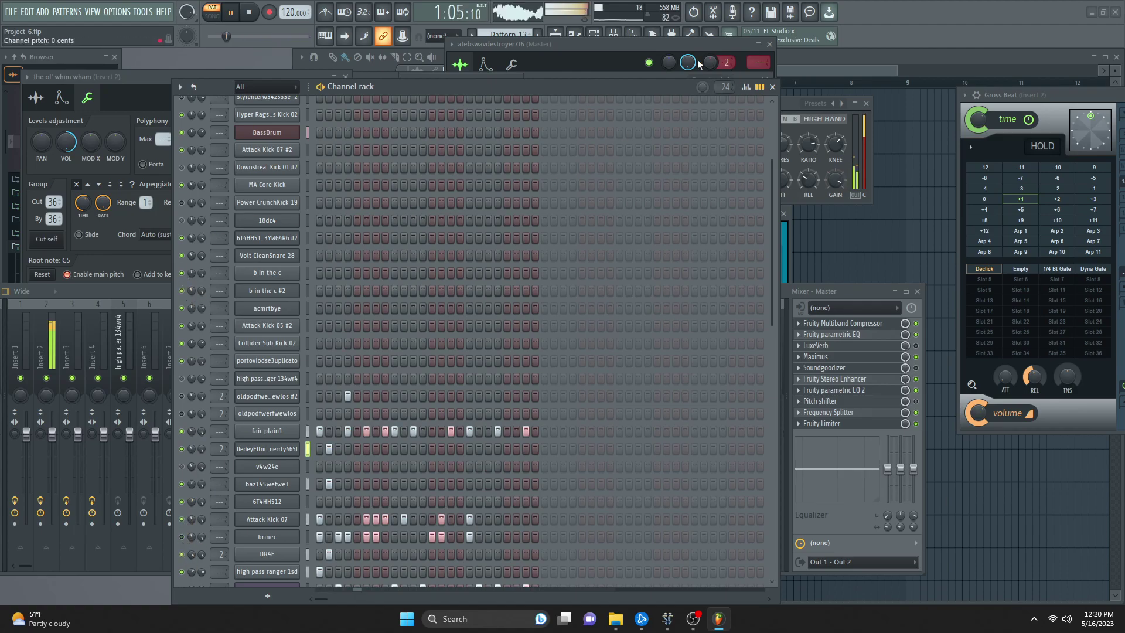
- Open the ol' whim wham channel's volume envelope and shorten its attack time
{"action": "scroll", "coordinate": [396, 222], "scroll_direction": "up", "scroll_amount": 3}
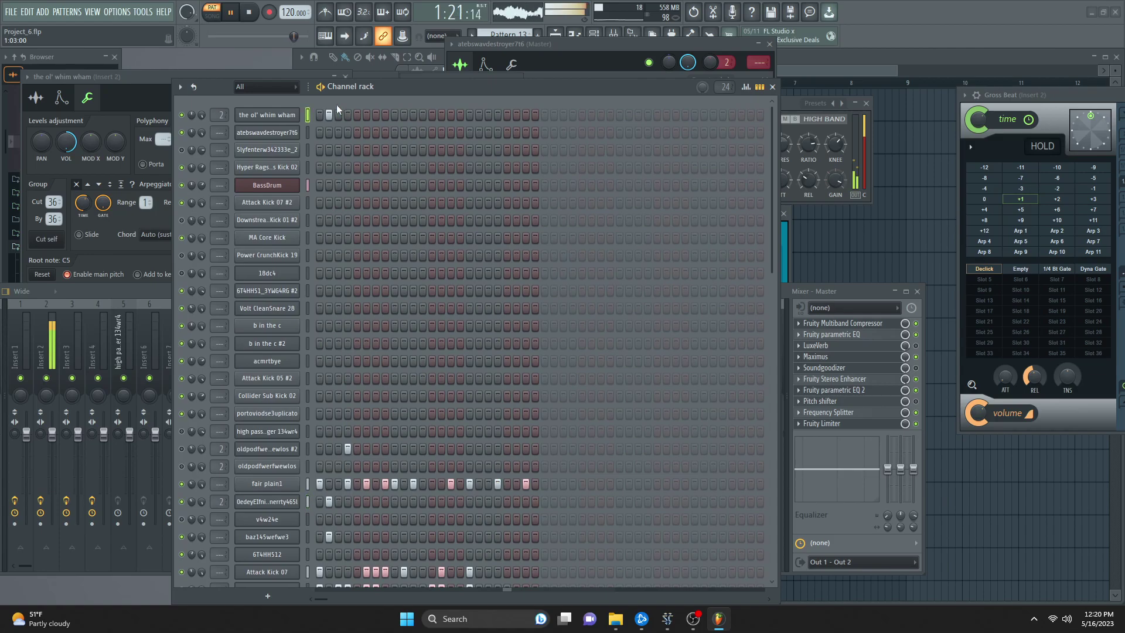
{"action": "left_click", "coordinate": [291, 120]}
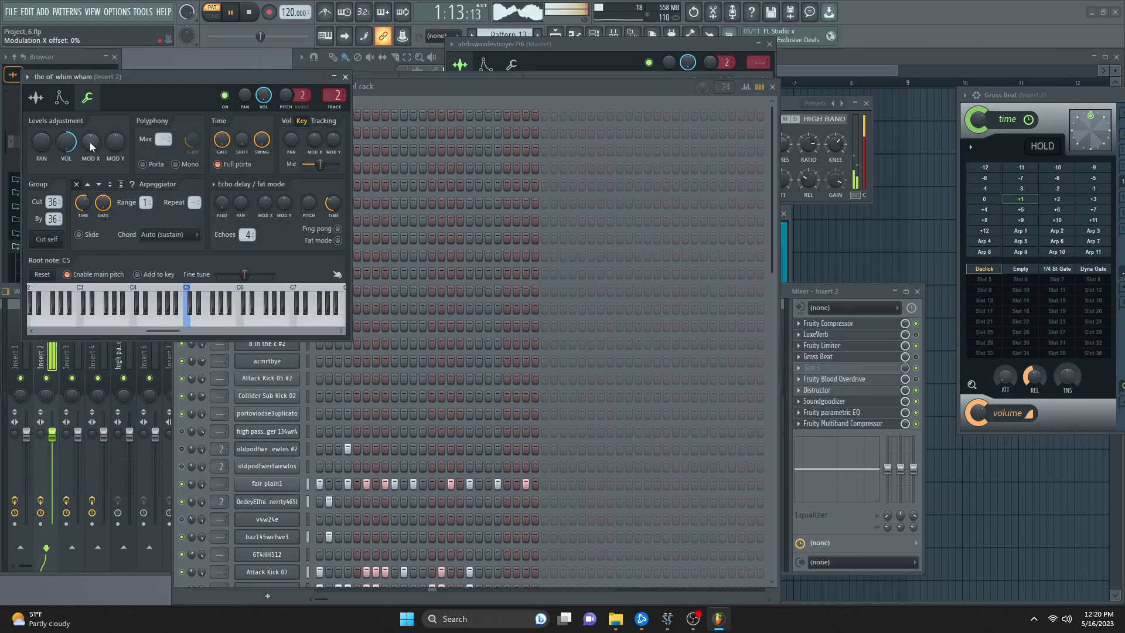
{"action": "left_click", "coordinate": [61, 98]}
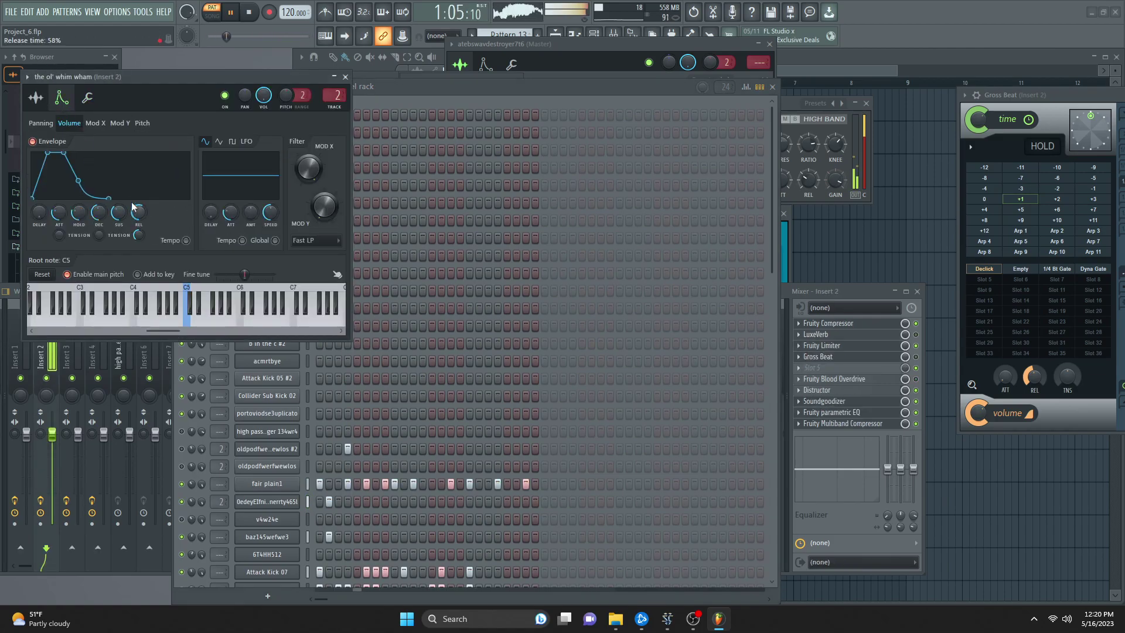
{"action": "scroll", "coordinate": [60, 212], "scroll_direction": "down", "scroll_amount": 3}
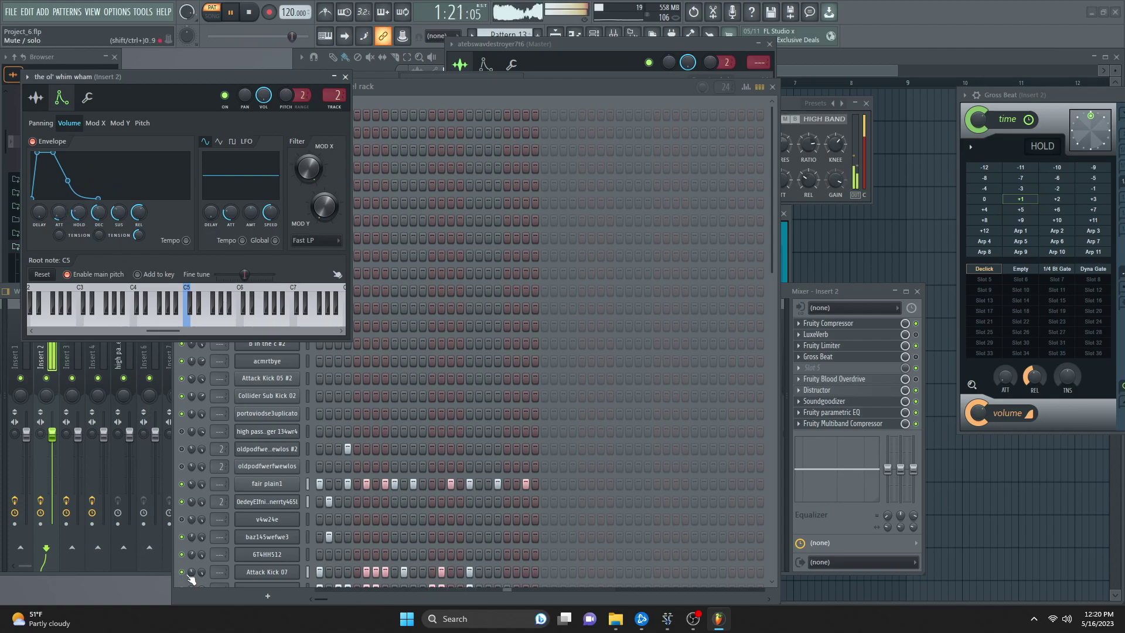
- Place a hit on step 1 of the 6T4HH512 channel and open the file selection for replacing its sample
{"action": "left_click", "coordinate": [189, 557]}
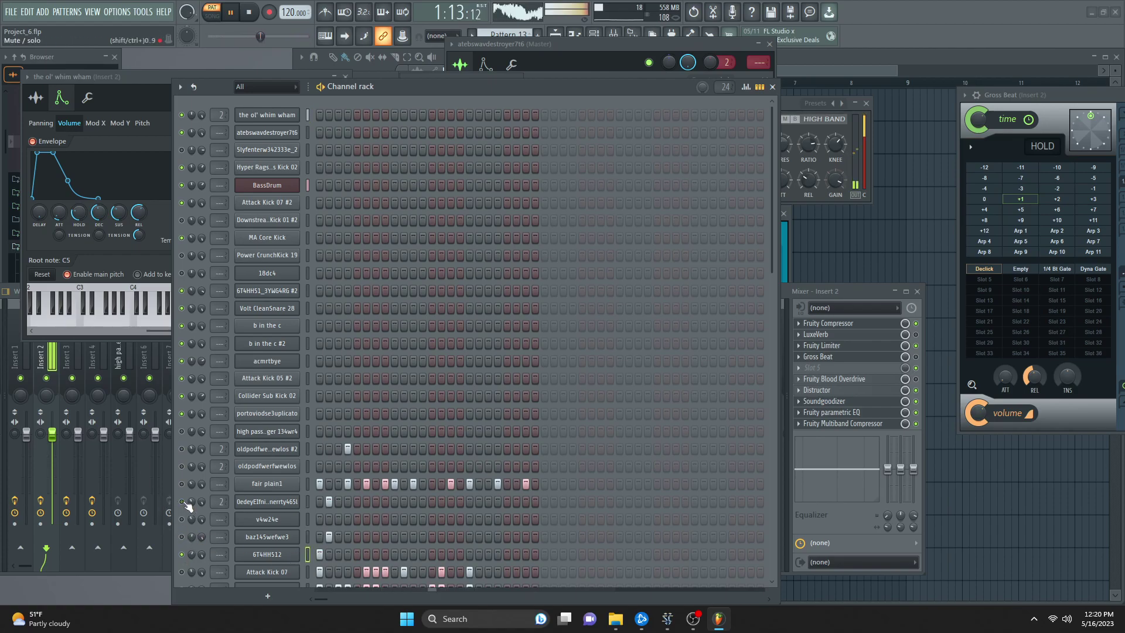
{"action": "scroll", "coordinate": [216, 482], "scroll_direction": "down", "scroll_amount": 3}
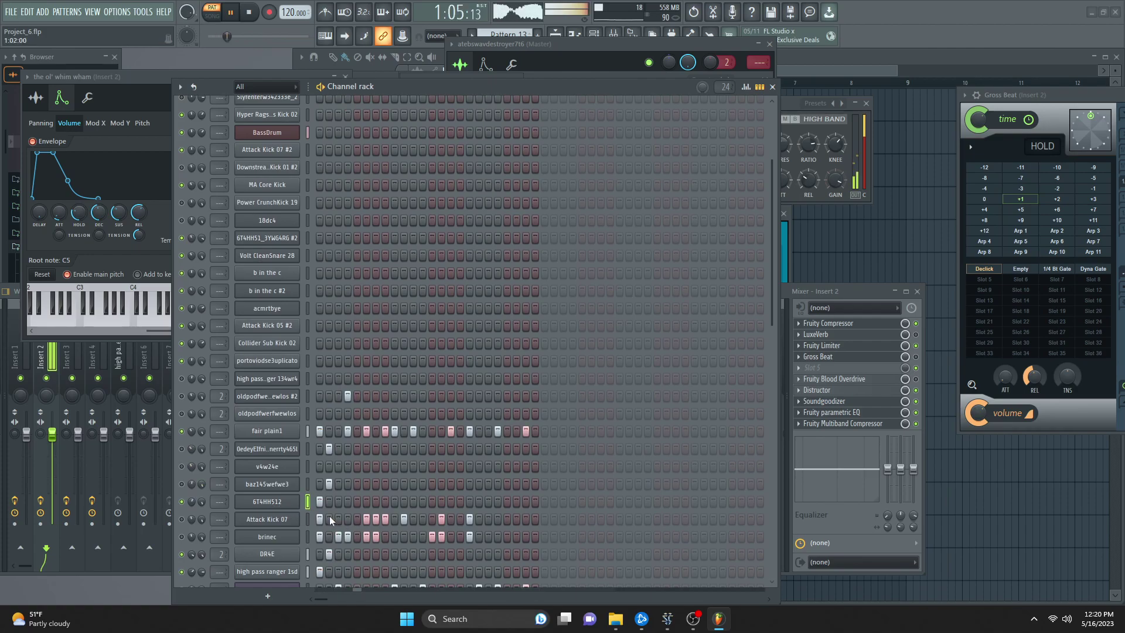
{"action": "right_click", "coordinate": [297, 503]}
{"action": "left_click", "coordinate": [312, 504]}
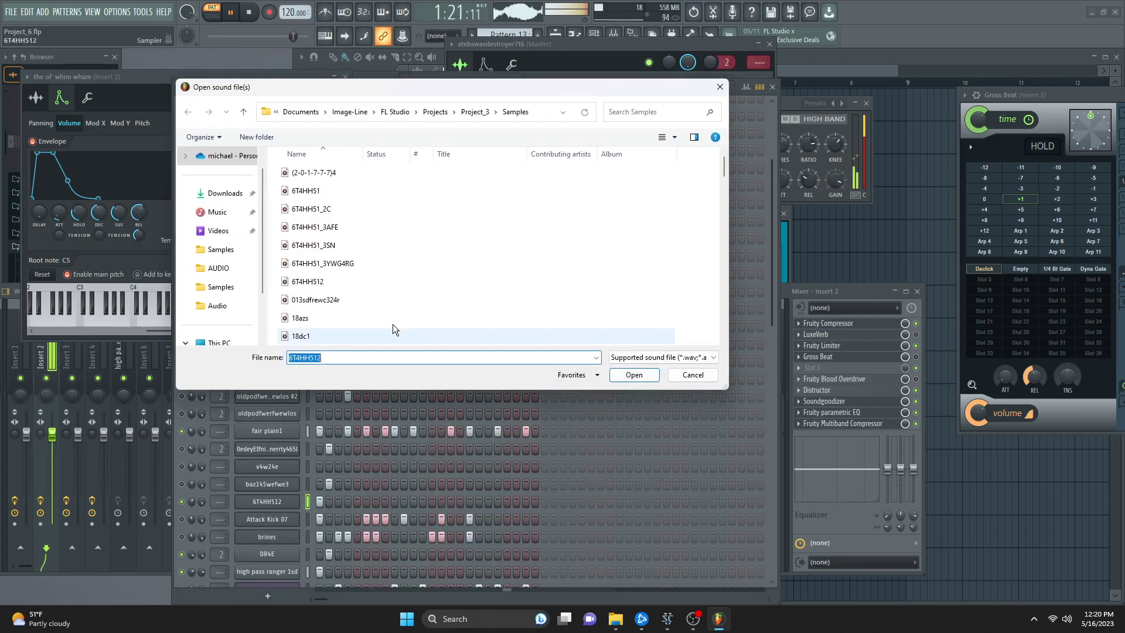
- Browse and preview sound files in the Project_3 Samples folder for a replacement sample
{"action": "left_click", "coordinate": [405, 277]}
{"action": "left_click", "coordinate": [396, 304]}
{"action": "scroll", "coordinate": [395, 306], "scroll_direction": "down", "scroll_amount": 6}
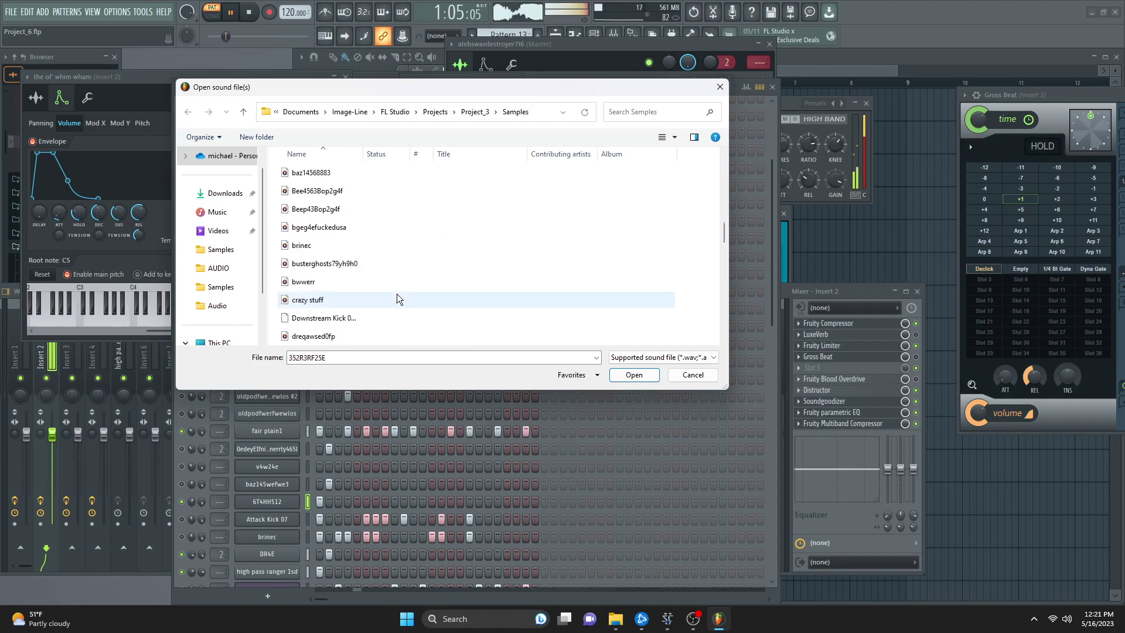
{"action": "scroll", "coordinate": [396, 296], "scroll_direction": "down", "scroll_amount": 3}
{"action": "left_click", "coordinate": [395, 301]}
{"action": "left_click", "coordinate": [403, 284]}
{"action": "scroll", "coordinate": [400, 300], "scroll_direction": "down", "scroll_amount": 5}
{"action": "scroll", "coordinate": [398, 305], "scroll_direction": "down", "scroll_amount": 3}
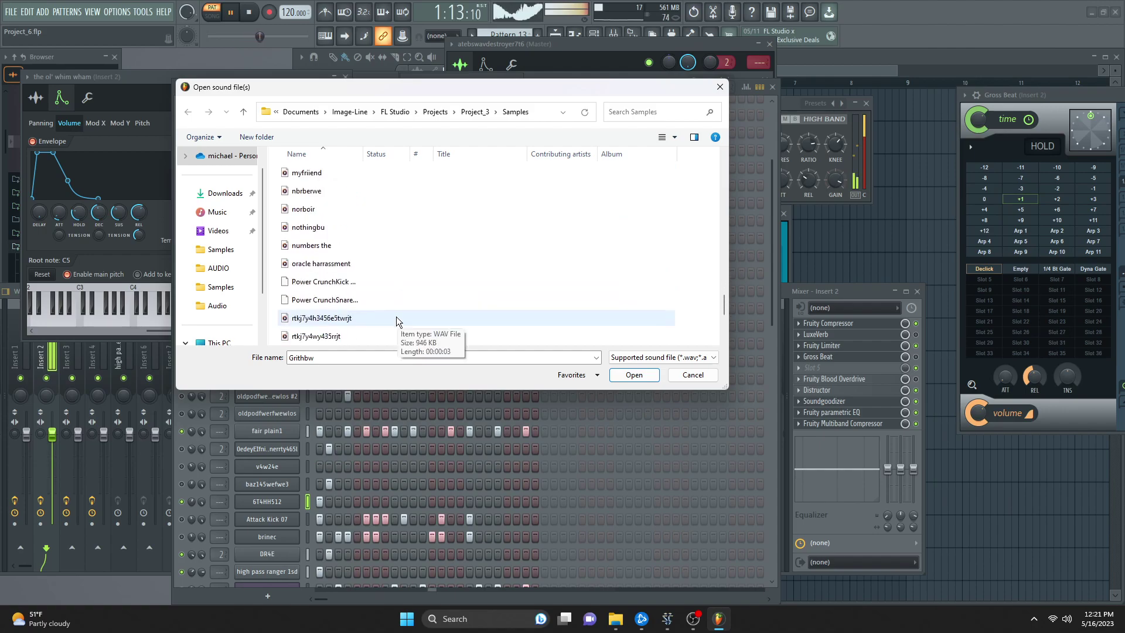
{"action": "scroll", "coordinate": [396, 316], "scroll_direction": "up", "scroll_amount": 3}
{"action": "scroll", "coordinate": [396, 311], "scroll_direction": "up", "scroll_amount": 1}
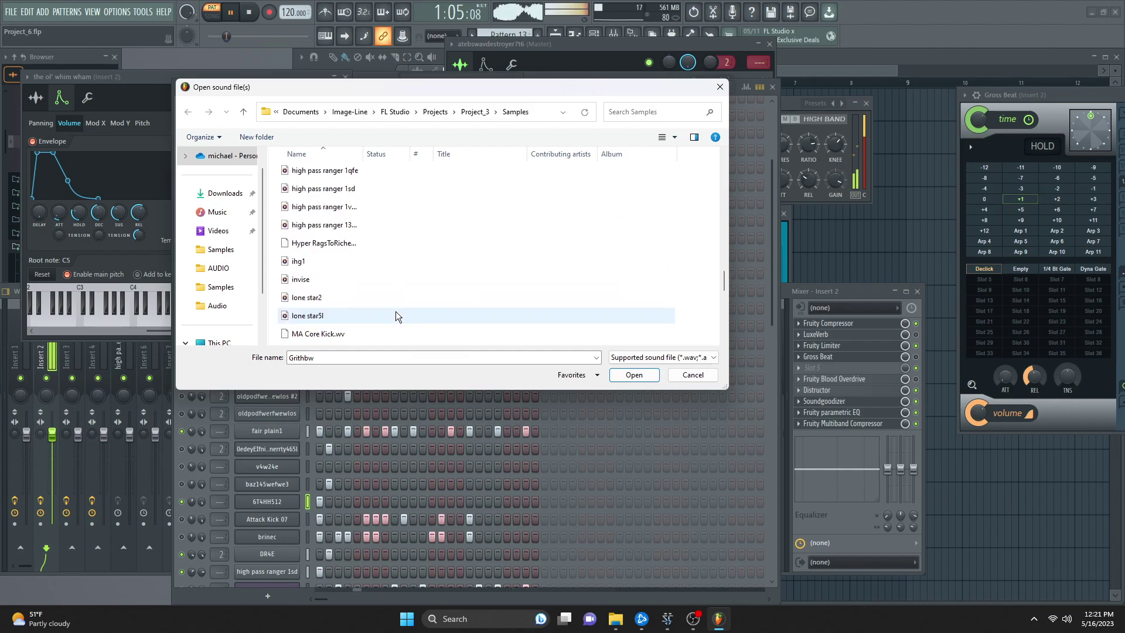
{"action": "scroll", "coordinate": [395, 311], "scroll_direction": "up", "scroll_amount": 1}
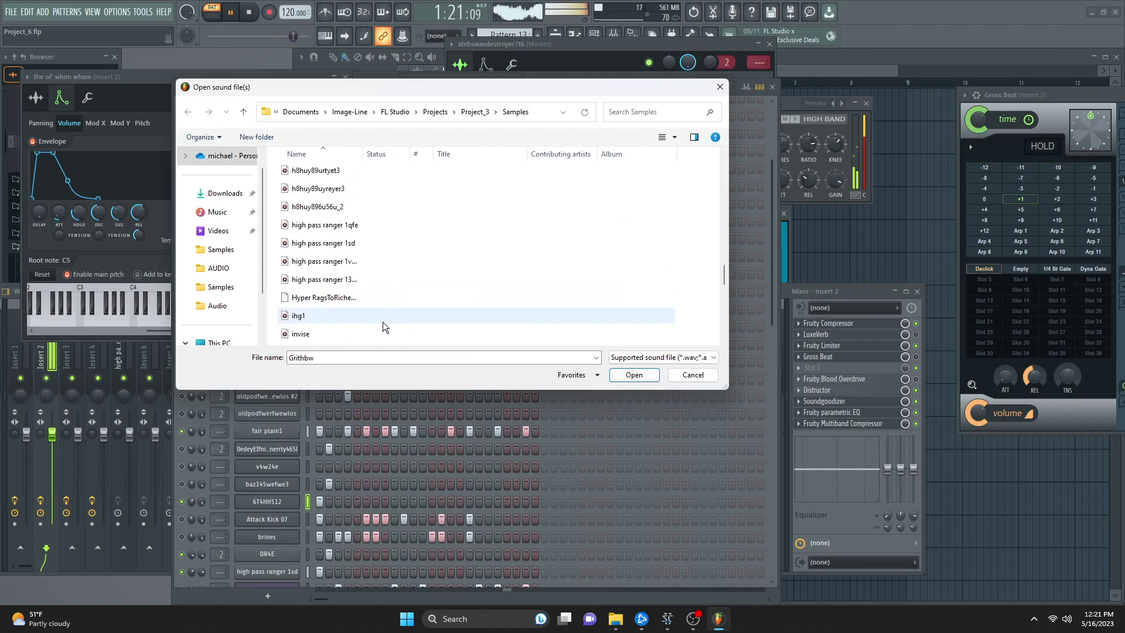
- Load myfriend1.wav as the new sample of the 6T4HH512 channel
{"action": "double_click", "coordinate": [360, 356]}
{"action": "type", "text": "my"}
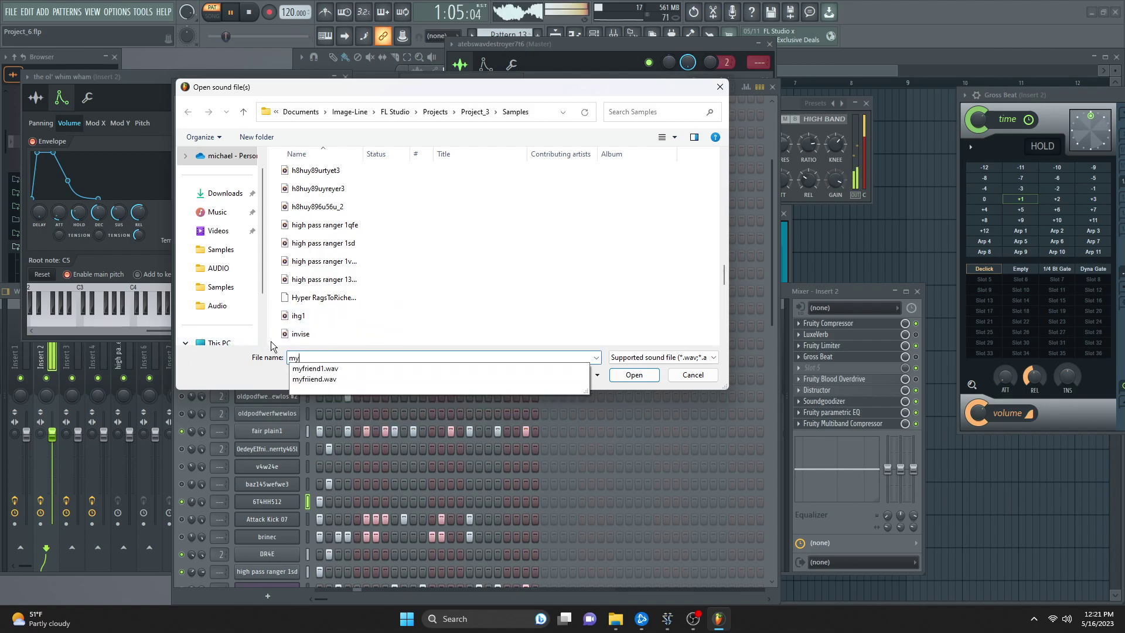
{"action": "left_click", "coordinate": [384, 371]}
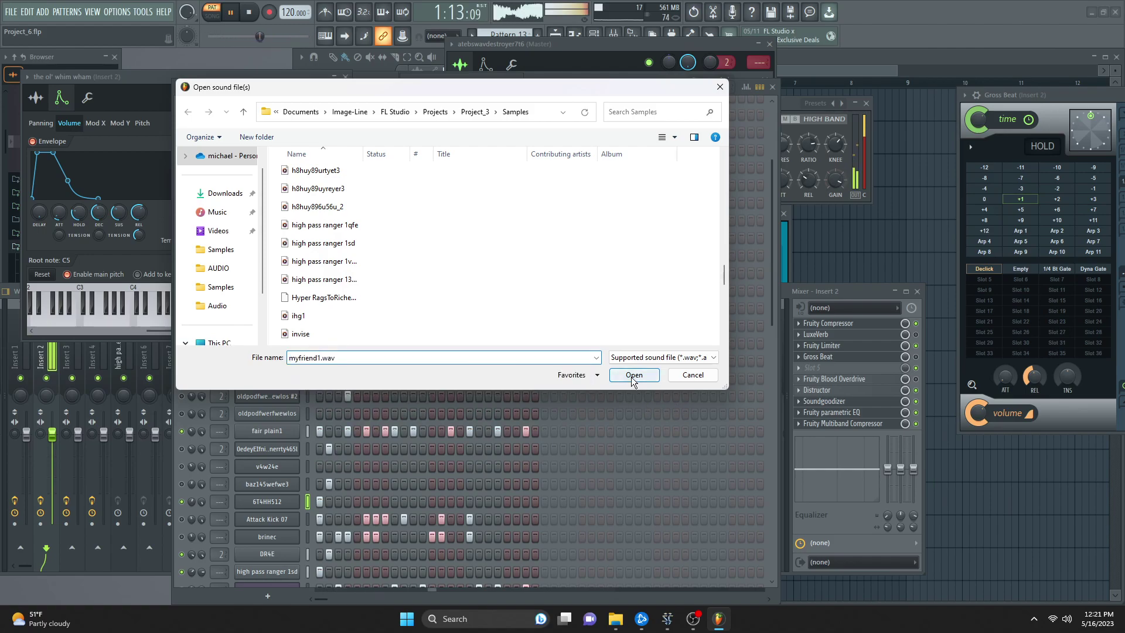
{"action": "left_click", "coordinate": [633, 376]}
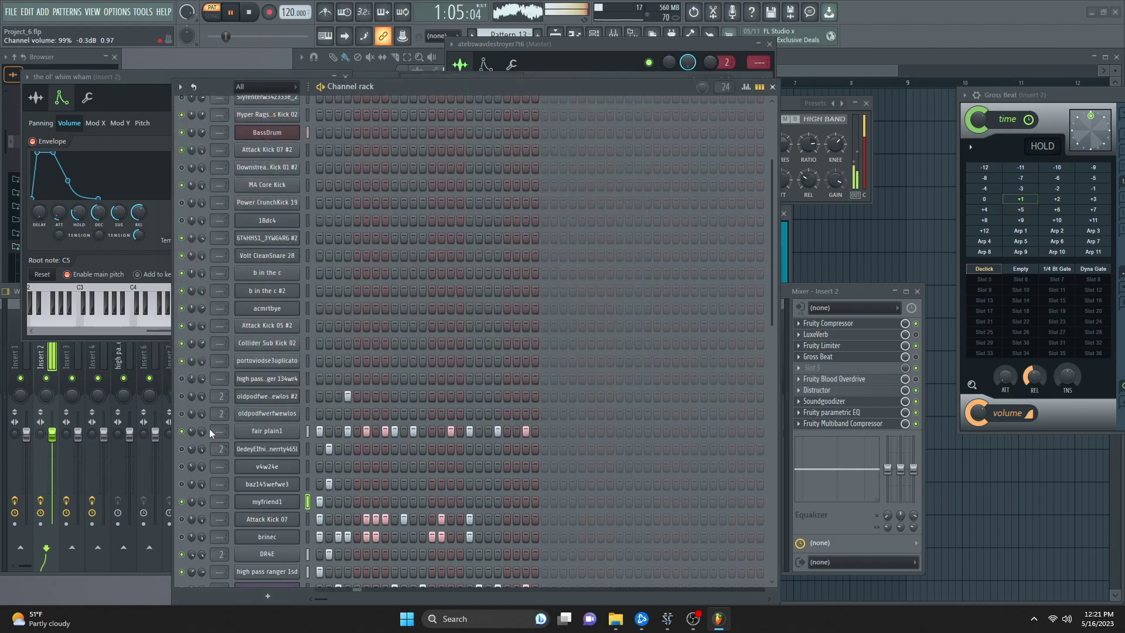
- Program the BassDrum channel with hits on steps 1, 11, 15 and 19 only
{"action": "left_click_drag", "start_coordinate": [320, 132], "coordinate": [324, 138]}
{"action": "left_click", "coordinate": [328, 134]}
{"action": "left_click_drag", "start_coordinate": [403, 133], "coordinate": [488, 135]}
{"action": "left_click", "coordinate": [451, 135]}
{"action": "right_click", "coordinate": [479, 135]}
{"action": "right_click", "coordinate": [423, 136]}
{"action": "right_click", "coordinate": [414, 136]}
{"action": "right_click", "coordinate": [405, 136]}
{"action": "left_click", "coordinate": [414, 133]}
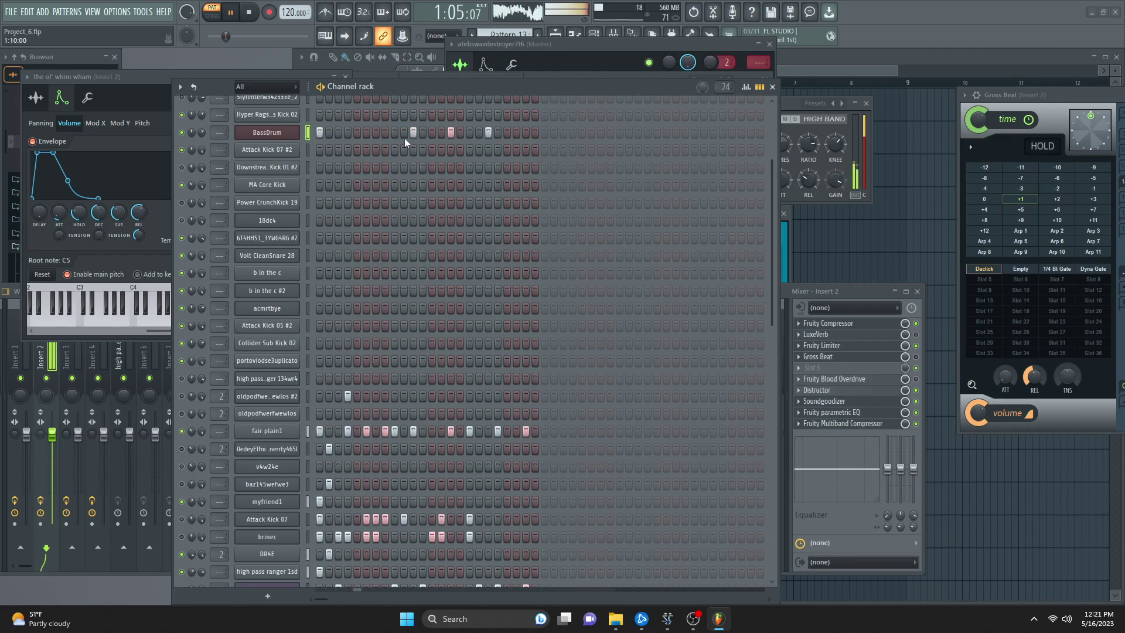
- Place a hit on step 3 of Hyper Rags Kick 02 and try the myfriend1 hit on step 4
{"action": "left_click", "coordinate": [338, 115]}
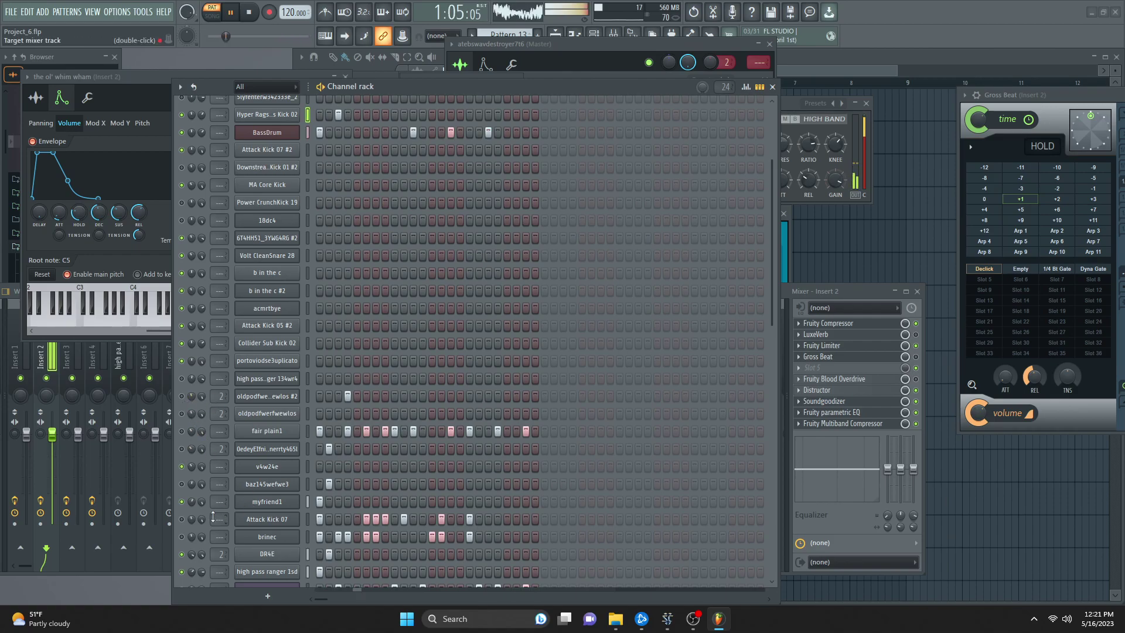
{"action": "scroll", "coordinate": [261, 508], "scroll_direction": "down", "scroll_amount": 4}
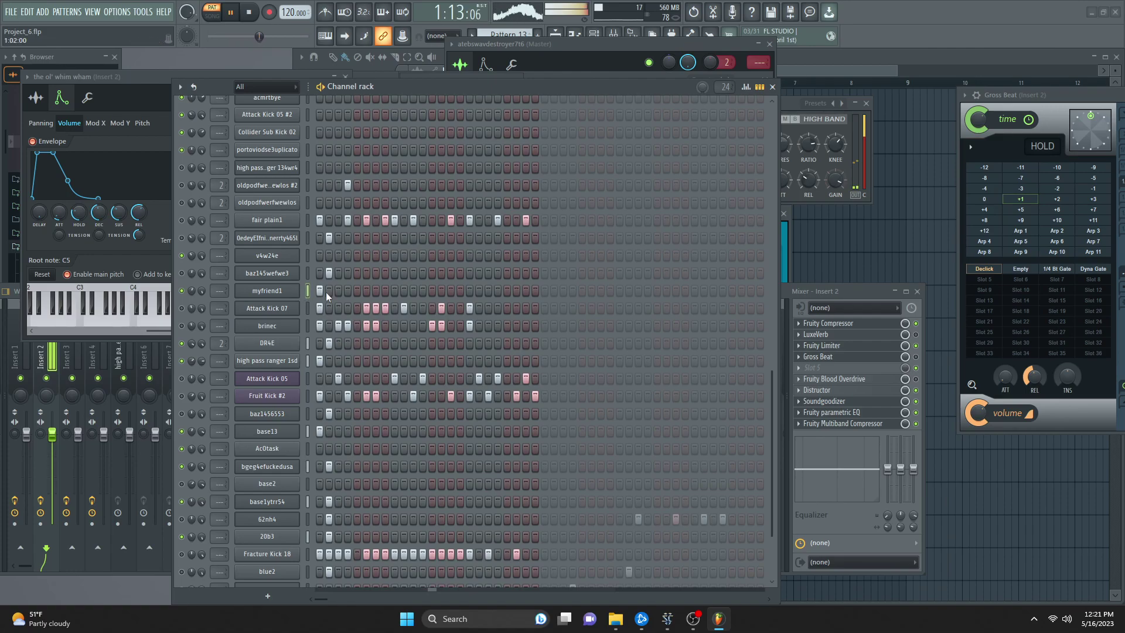
{"action": "left_click", "coordinate": [348, 292]}
{"action": "left_click", "coordinate": [267, 290]}
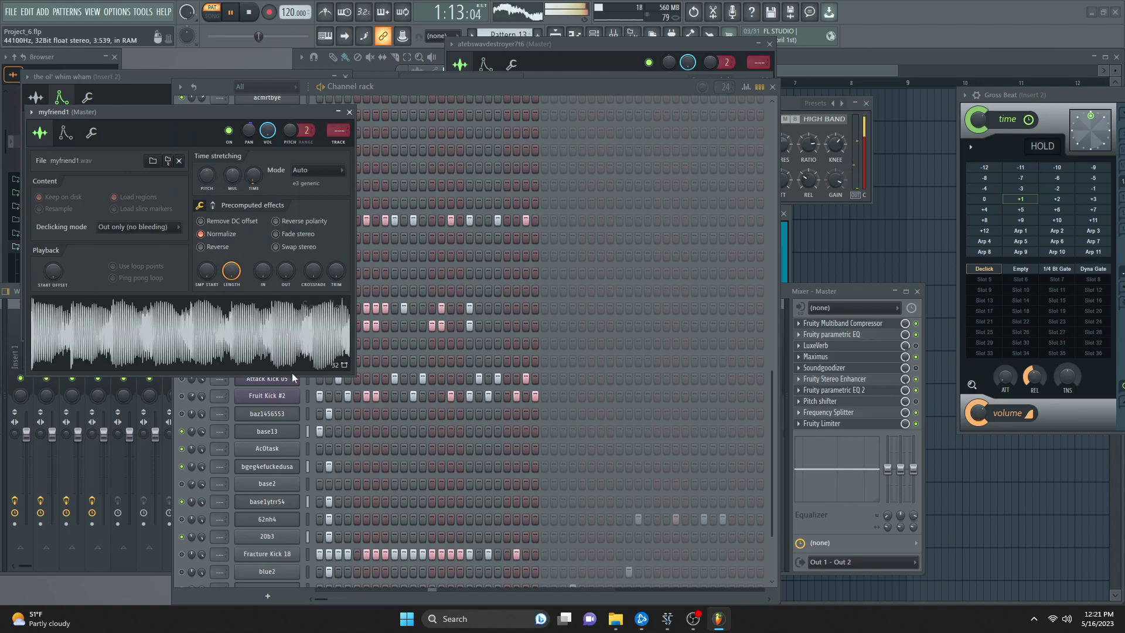
- Unmute Fruit Kick #2 and return the myfriend1 hit to step 1
{"action": "right_click", "coordinate": [254, 412]}
{"action": "left_click", "coordinate": [209, 395]}
{"action": "right_click", "coordinate": [346, 289]}
{"action": "left_click", "coordinate": [320, 291]}
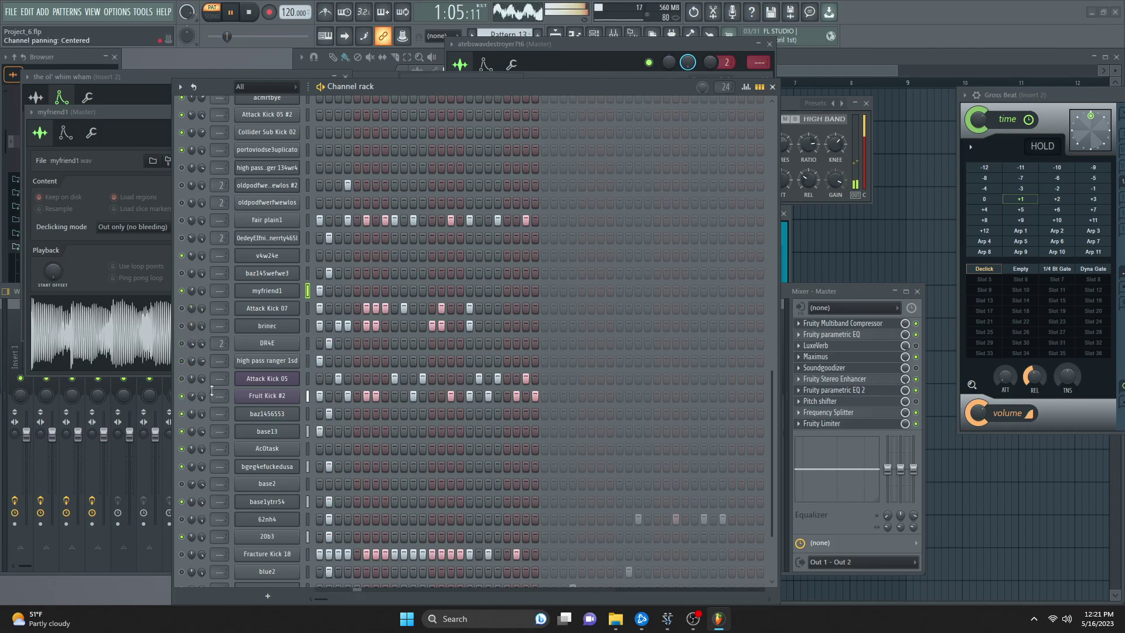
- Toggle the mutes of Attack Kick 05, baz1456553, base13, bgeg4efuckedusa and base2, repositioning the channel rack slightly
{"action": "left_click", "coordinate": [181, 379]}
{"action": "left_click", "coordinate": [181, 414]}
{"action": "left_click", "coordinate": [181, 431]}
{"action": "left_click_drag", "start_coordinate": [178, 451], "coordinate": [179, 464]}
{"action": "left_click", "coordinate": [183, 479]}
{"action": "left_click", "coordinate": [183, 496]}
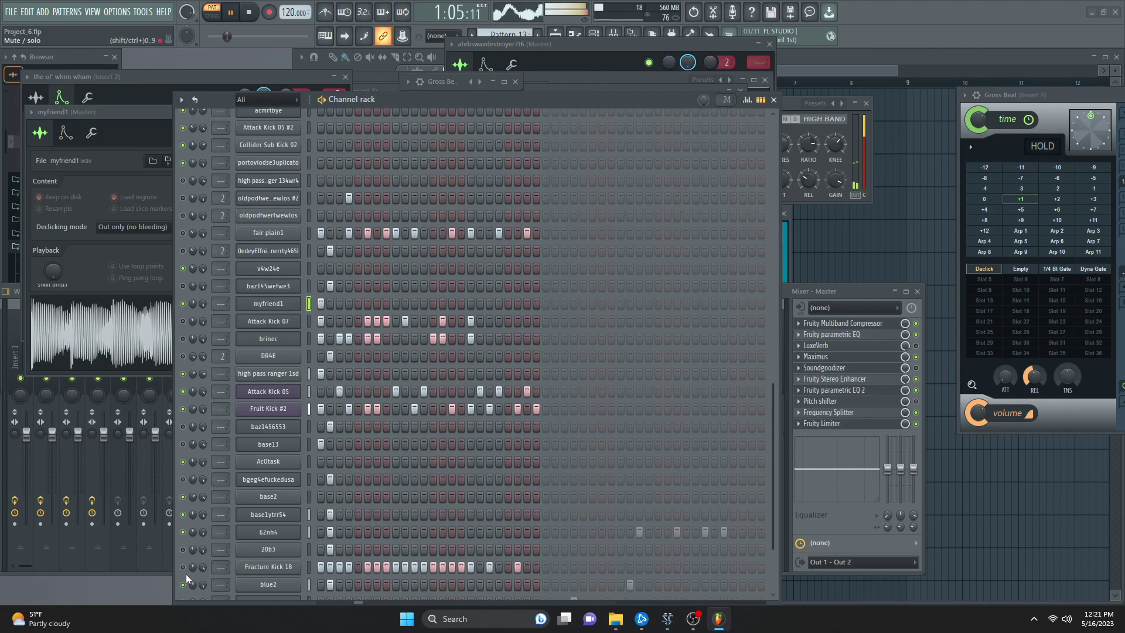
- Switch to Pattern 15, place a hit on step 3 of the DedeyEIhi...nerrty465l channel and unmute that channel
{"action": "scroll", "coordinate": [505, 34], "scroll_direction": "down", "scroll_amount": 2}
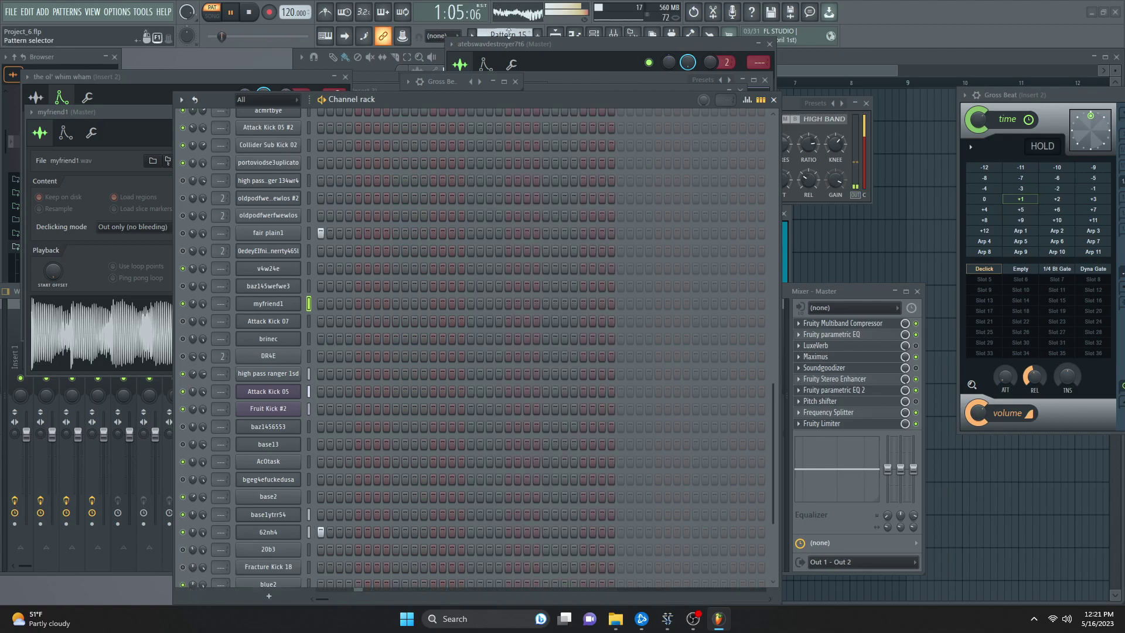
{"action": "right_click", "coordinate": [336, 249]}
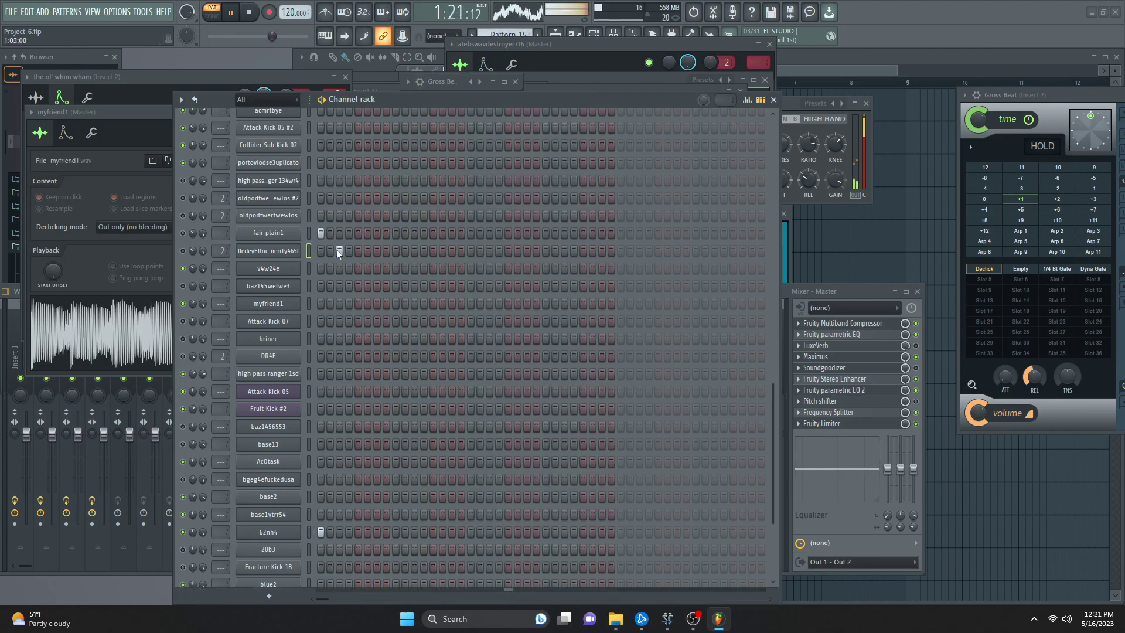
{"action": "left_click", "coordinate": [182, 251]}
- Try two neighbouring hits late in the DedeyEIhi...nerrty465l channel's pattern and remove them
{"action": "left_click", "coordinate": [545, 251]}
{"action": "left_click", "coordinate": [555, 251]}
{"action": "right_click", "coordinate": [546, 250]}
{"action": "right_click", "coordinate": [555, 251]}
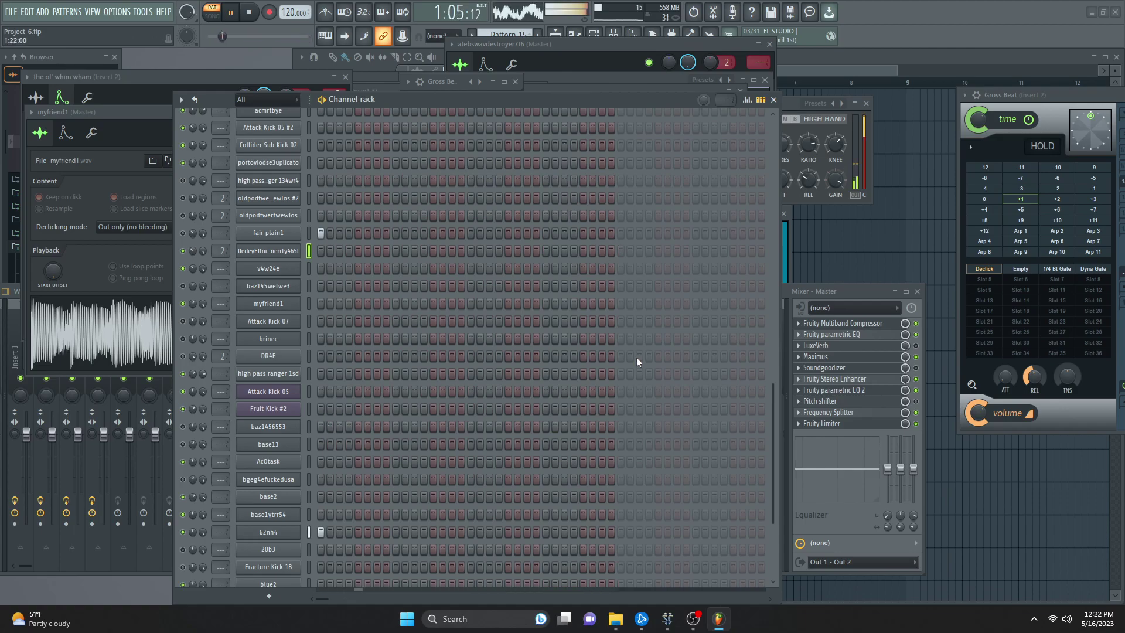
- Toggle the Pitch shifter effect on the Master mixer track
{"action": "left_click", "coordinate": [916, 401]}
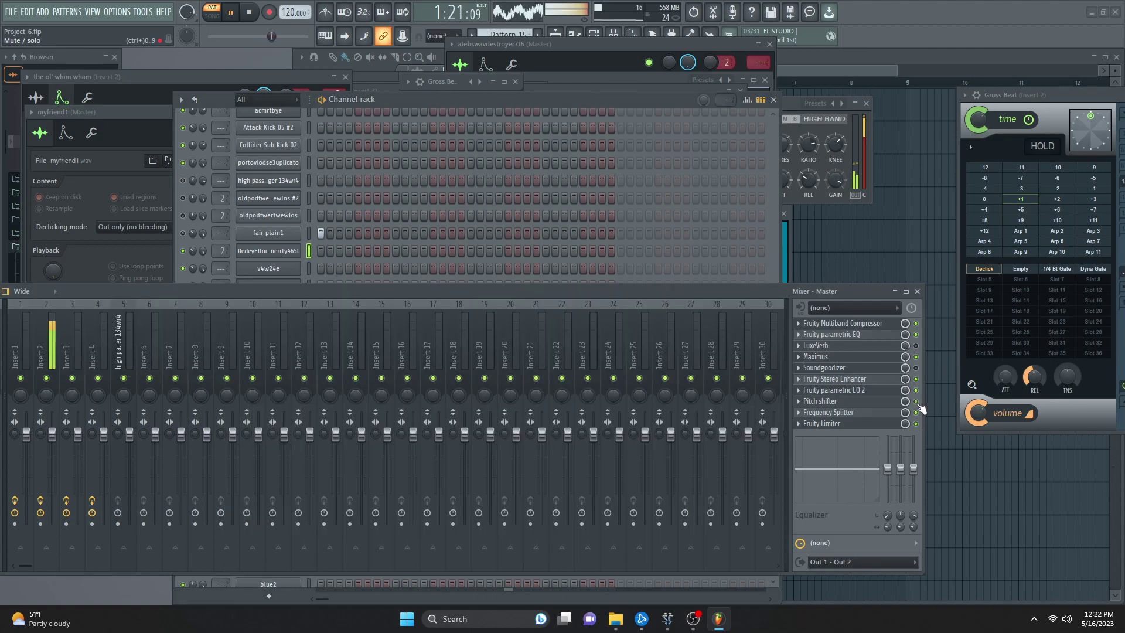
- Try a hit on step 2 of the fair plain1 and DR4E channels and clear both
{"action": "left_click", "coordinate": [328, 232]}
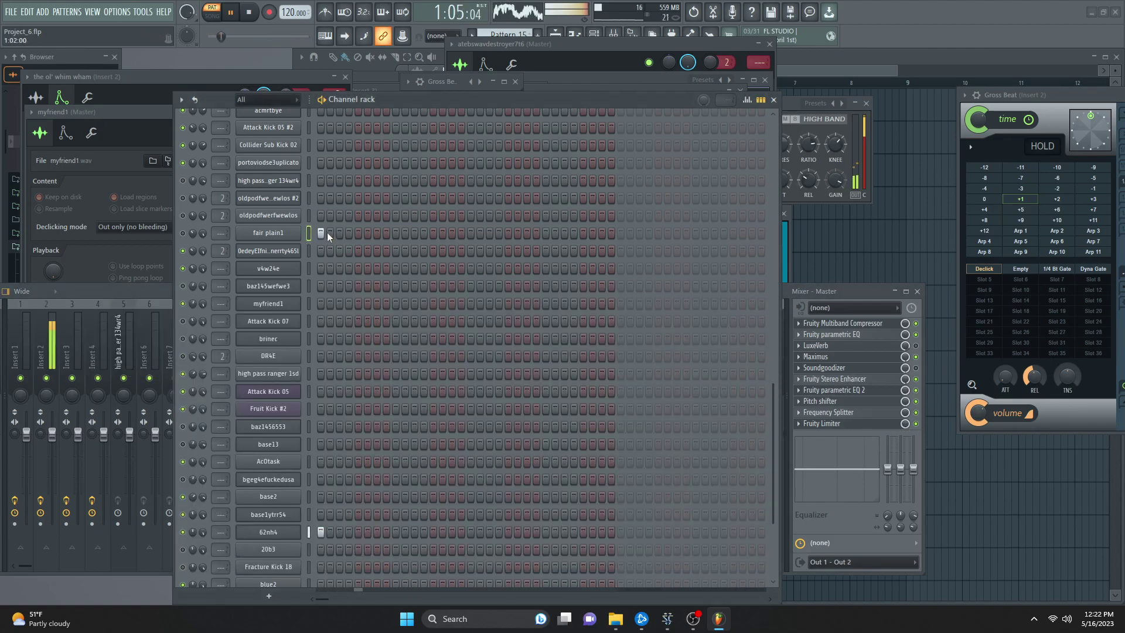
{"action": "left_click", "coordinate": [329, 355]}
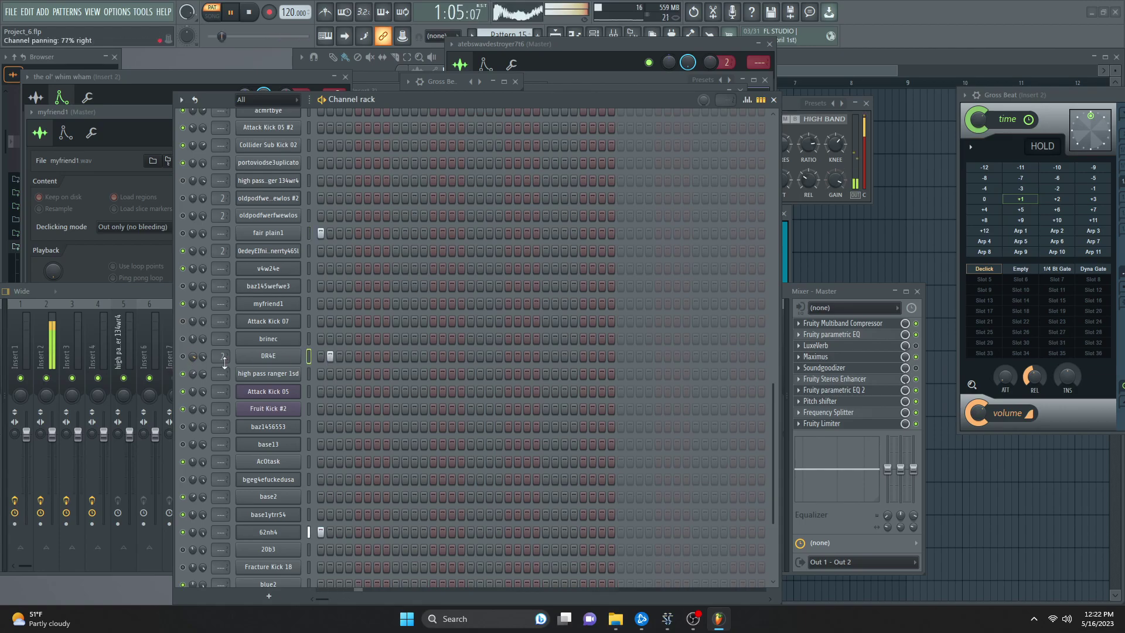
{"action": "left_click", "coordinate": [330, 356]}
- Place MA Core Kick hits on steps 1, 6, 10, 14 and 17
{"action": "scroll", "coordinate": [333, 367], "scroll_direction": "up", "scroll_amount": 5}
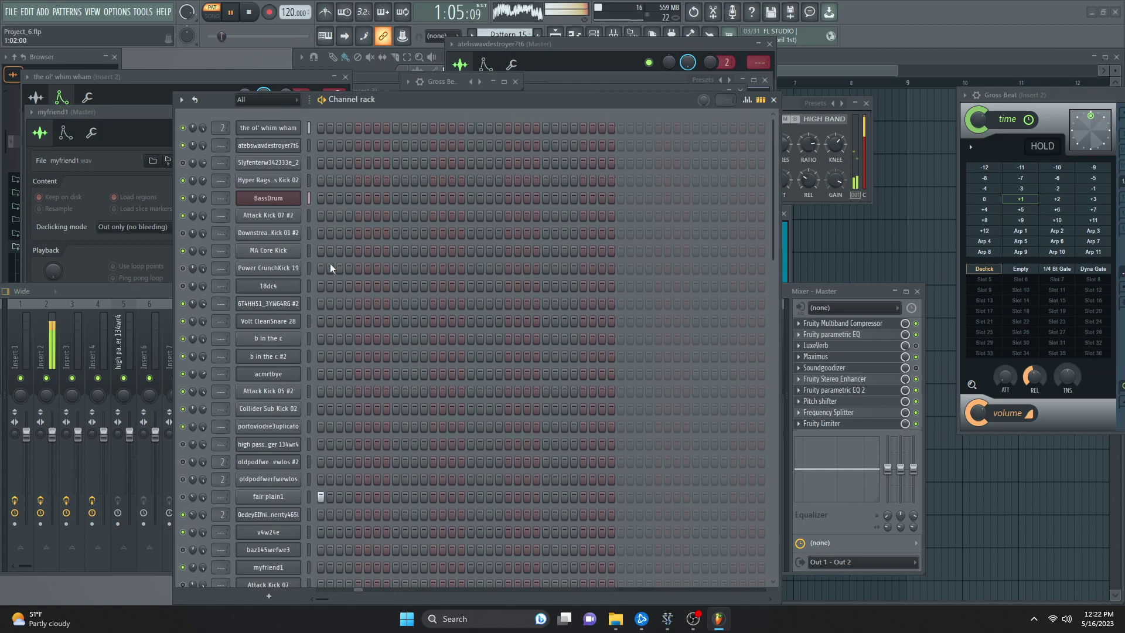
{"action": "left_click", "coordinate": [320, 251]}
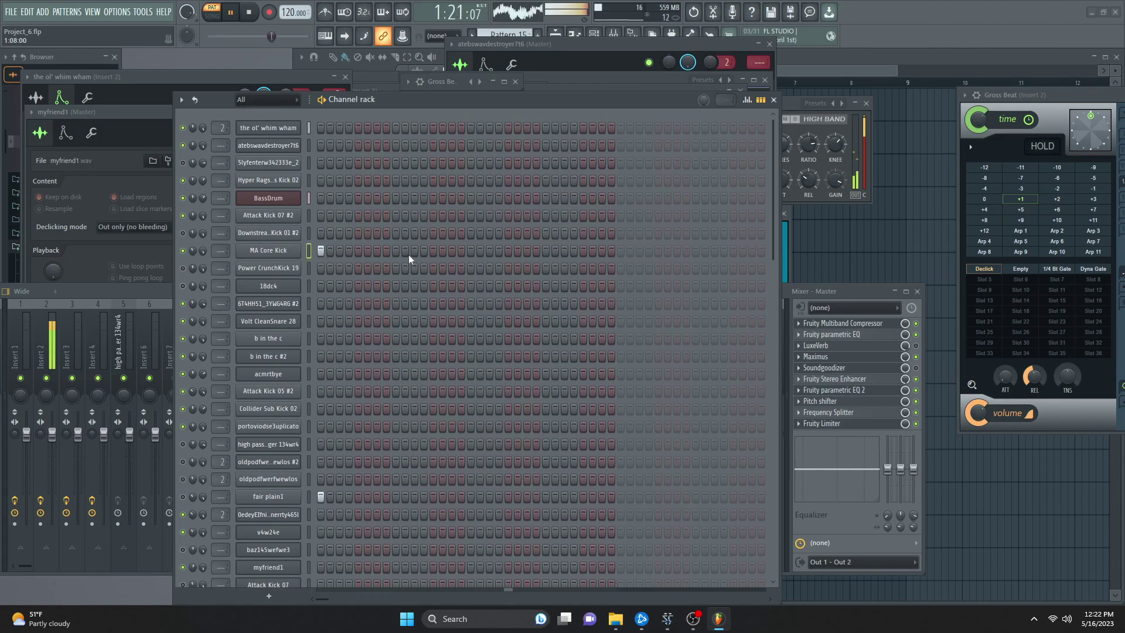
{"action": "left_click", "coordinate": [368, 251]}
{"action": "left_click", "coordinate": [405, 250]}
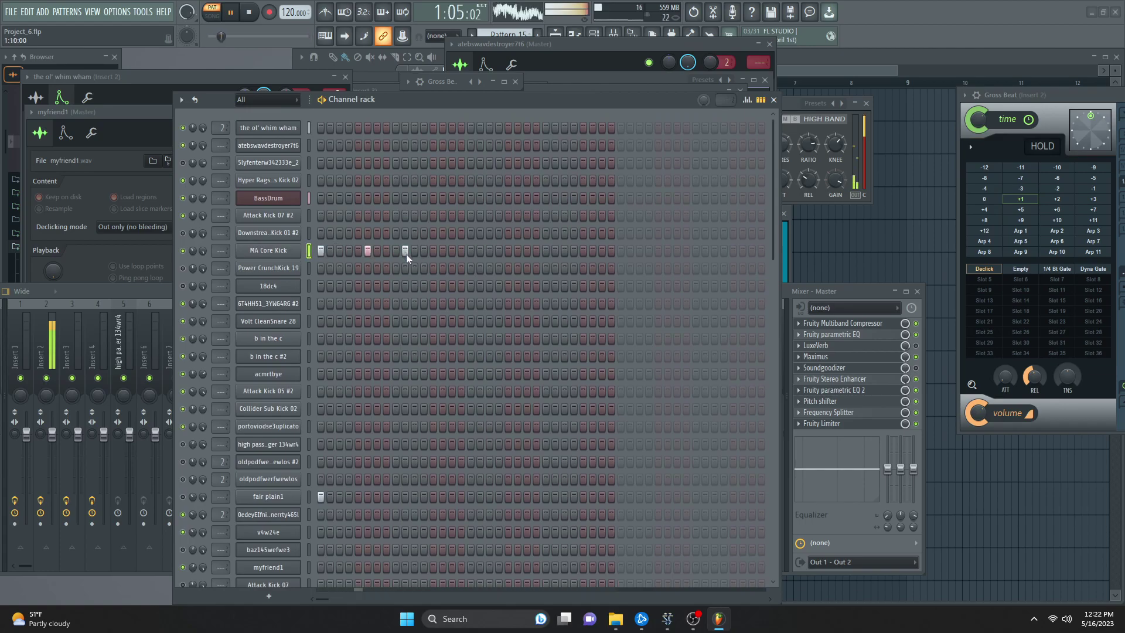
{"action": "left_click", "coordinate": [461, 250]}
{"action": "left_click", "coordinate": [470, 251]}
{"action": "left_click", "coordinate": [461, 250]}
{"action": "left_click", "coordinate": [443, 251]}
- Fill the rest of the MA Core Kick pattern with hits on steps 20, 24 to 28, 30 and 32
{"action": "left_click", "coordinate": [508, 251]}
{"action": "mouse_move", "coordinate": [512, 253]}
{"action": "left_mouse_down"}
{"action": "mouse_move", "coordinate": [594, 256]}
{"action": "mouse_move", "coordinate": [564, 251]}
{"action": "left_mouse_up"}
{"action": "right_click", "coordinate": [526, 250]}
{"action": "right_click", "coordinate": [518, 250]}
{"action": "right_click", "coordinate": [508, 250]}
{"action": "left_click", "coordinate": [499, 251]}
{"action": "left_click", "coordinate": [555, 251]}
{"action": "left_click", "coordinate": [545, 251]}
{"action": "left_click", "coordinate": [564, 251]}
{"action": "left_click", "coordinate": [573, 250]}
{"action": "left_click", "coordinate": [564, 251]}
{"action": "left_click", "coordinate": [573, 250]}
{"action": "left_click", "coordinate": [583, 251]}
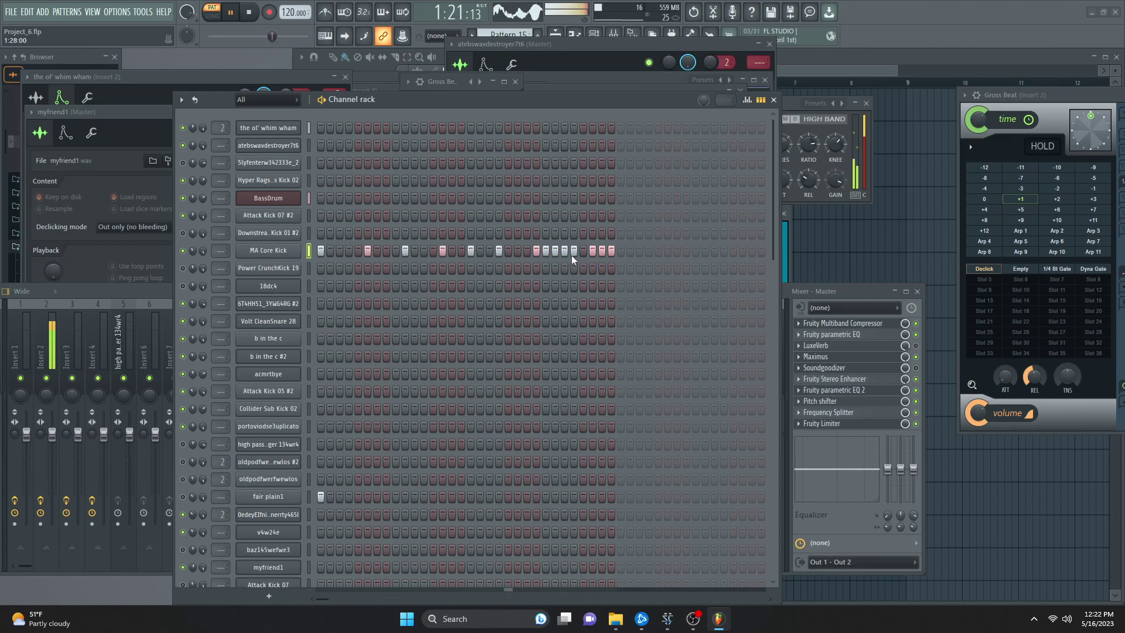
{"action": "right_click", "coordinate": [601, 251]}
{"action": "right_click", "coordinate": [611, 253]}
{"action": "left_click", "coordinate": [611, 252]}
- Program BassDrum hits on steps 3, 12, 19, 23, 25 and 31
{"action": "left_click", "coordinate": [602, 199]}
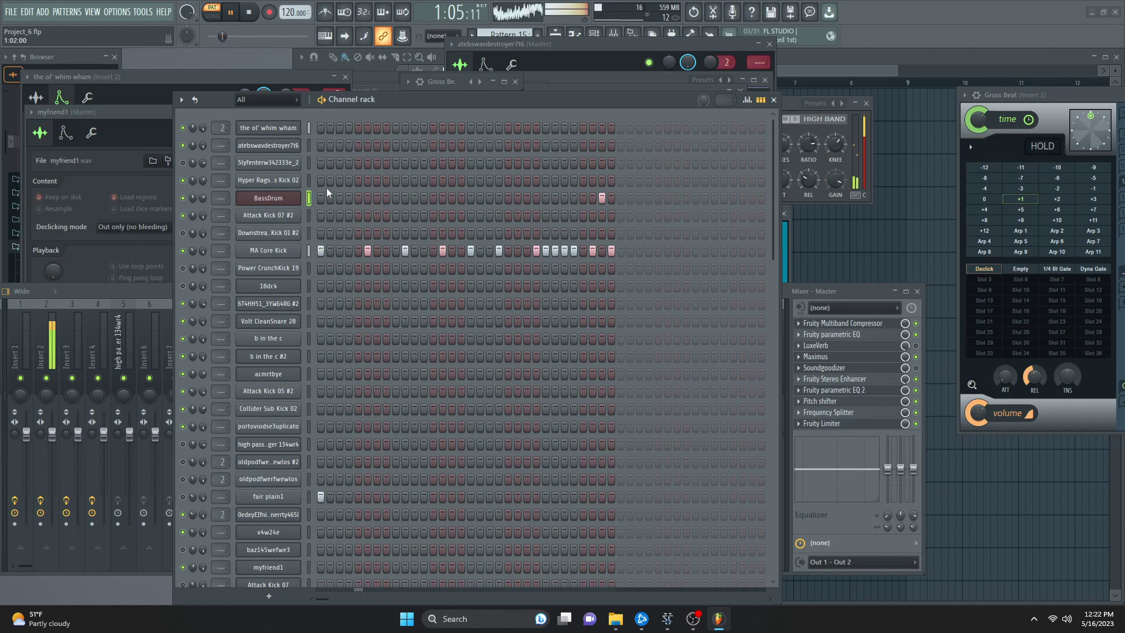
{"action": "left_click", "coordinate": [338, 198]}
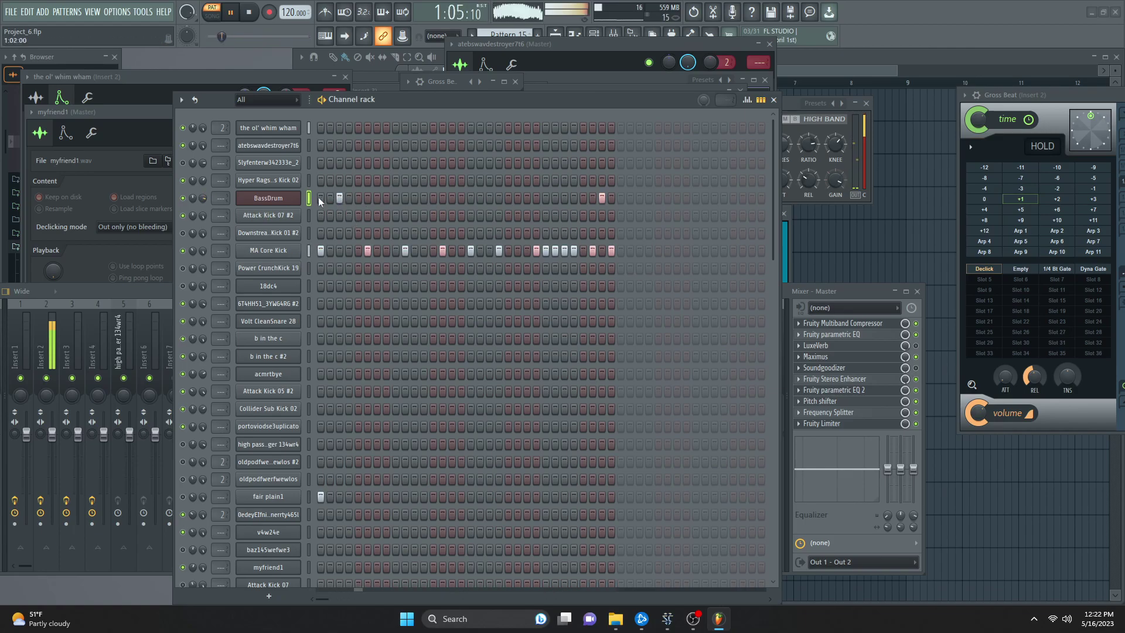
{"action": "left_click", "coordinate": [424, 199]}
{"action": "left_click", "coordinate": [489, 198]}
{"action": "left_click", "coordinate": [518, 199]}
{"action": "left_click", "coordinate": [526, 199]}
{"action": "left_click", "coordinate": [545, 199]}
{"action": "left_click", "coordinate": [517, 198]}
- Place hits on steps 2 and 17 of the atebswavdestroyer716 channel and adjust that channel's panning
{"action": "left_click", "coordinate": [330, 145]}
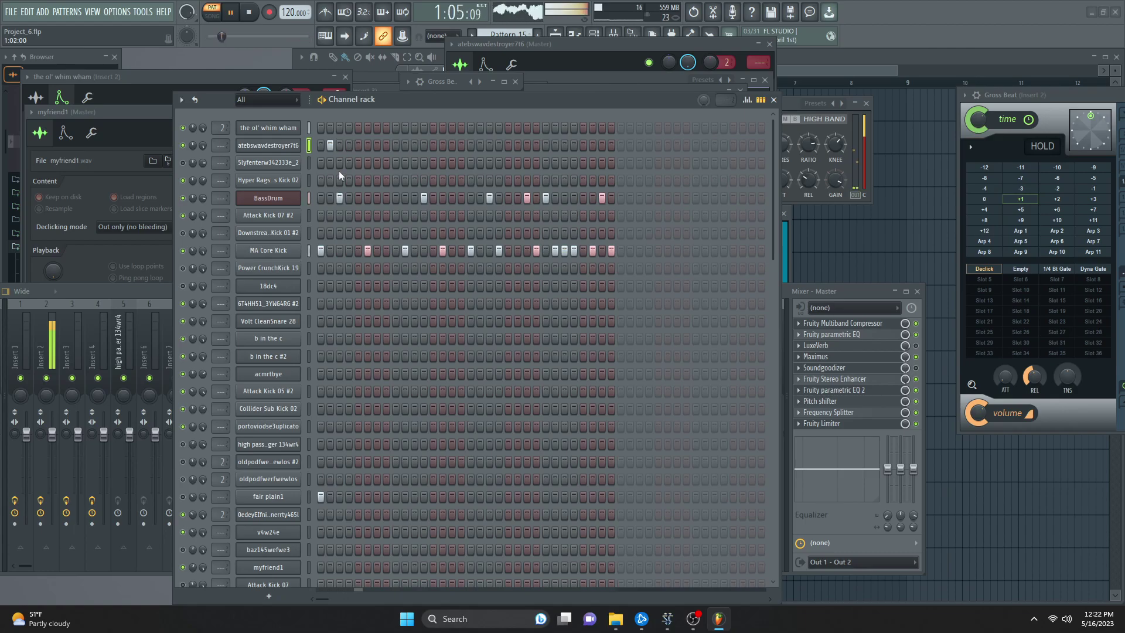
{"action": "mouse_move", "coordinate": [193, 146]}
{"action": "left_mouse_down"}
{"action": "mouse_move", "coordinate": [212, 155]}
{"action": "mouse_move", "coordinate": [212, 123]}
{"action": "mouse_move", "coordinate": [193, 153]}
{"action": "mouse_move", "coordinate": [203, 138]}
{"action": "mouse_move", "coordinate": [203, 147]}
{"action": "left_mouse_up"}
{"action": "left_click_drag", "start_coordinate": [195, 145], "coordinate": [194, 154]}
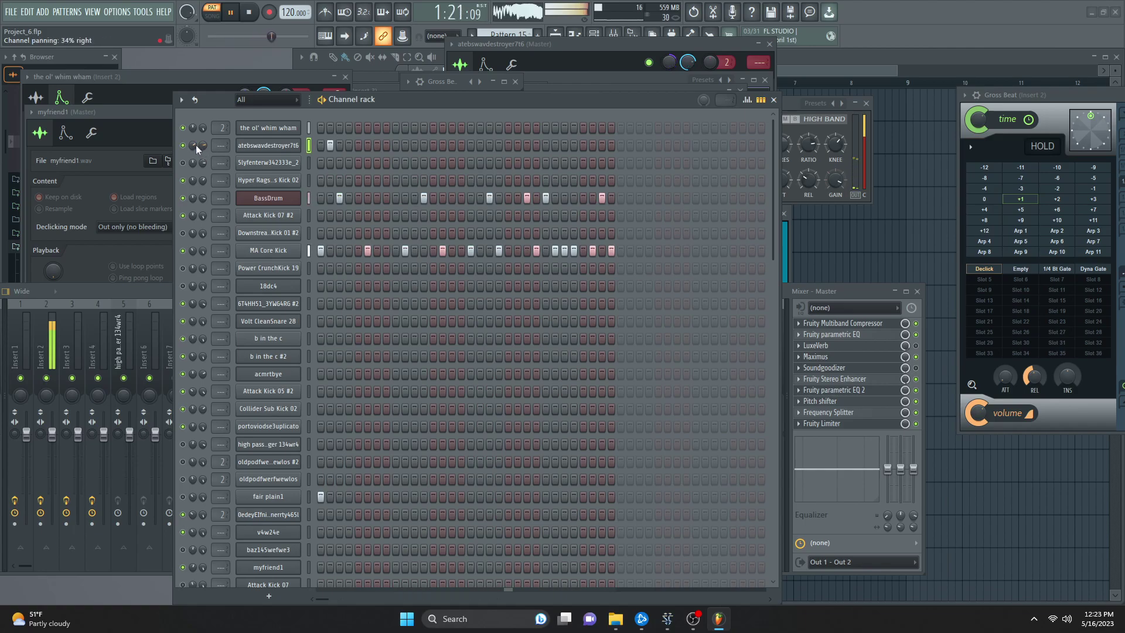
{"action": "left_click", "coordinate": [471, 145]}
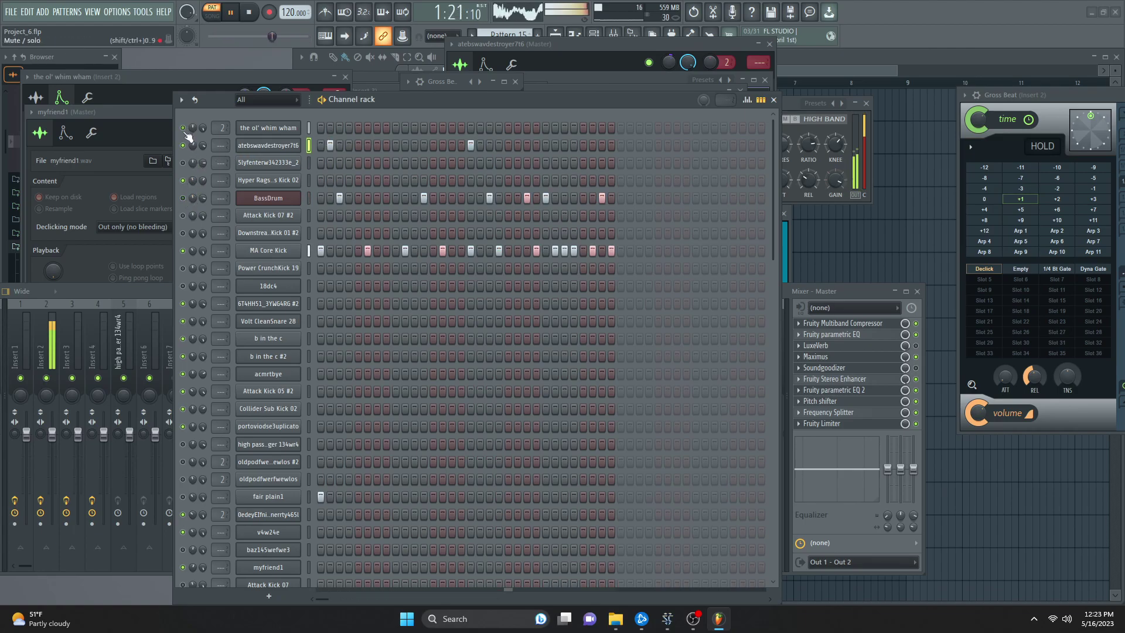
- Try a hit on step 2 of the ol' whim wham channel and remove it
{"action": "left_click", "coordinate": [330, 128]}
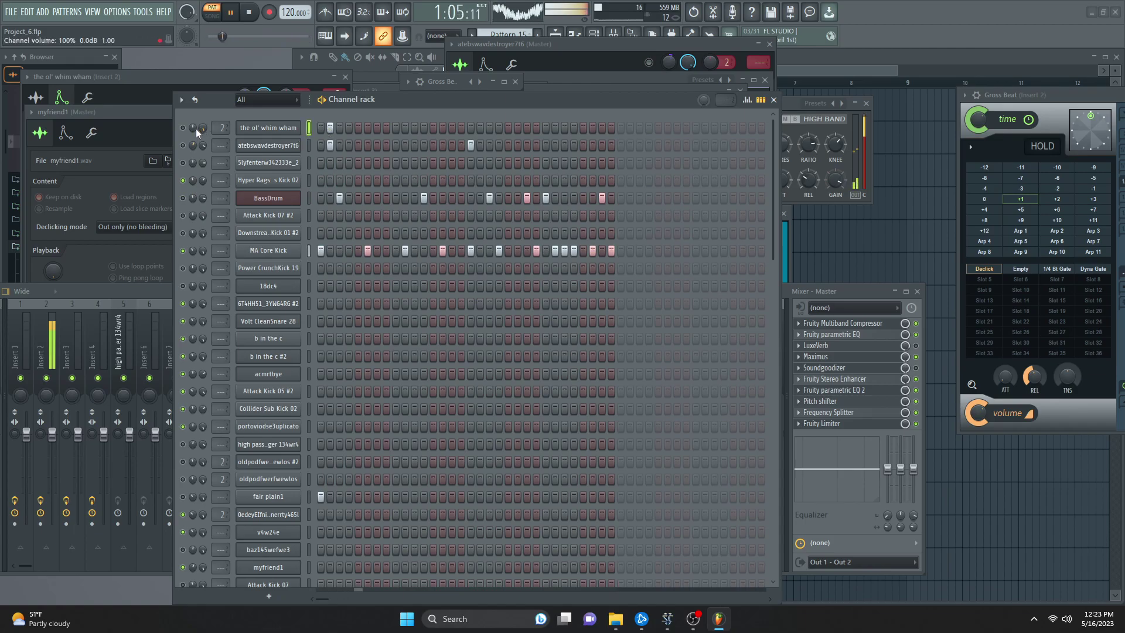
{"action": "left_click", "coordinate": [329, 128]}
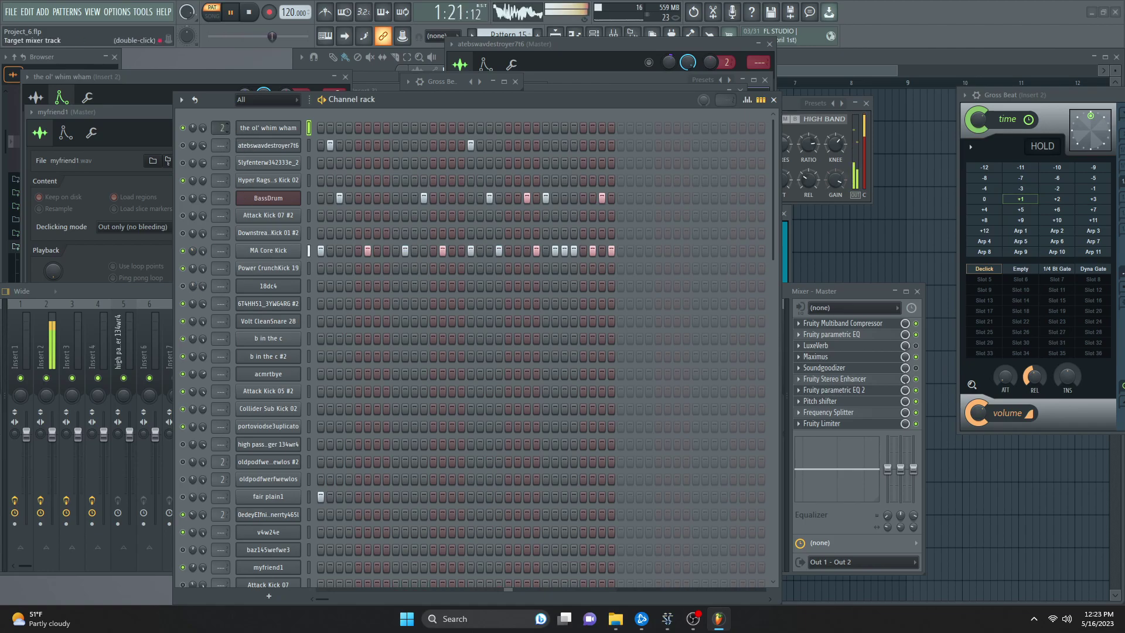
{"action": "left_click", "coordinate": [328, 129]}
{"action": "left_click", "coordinate": [330, 144]}
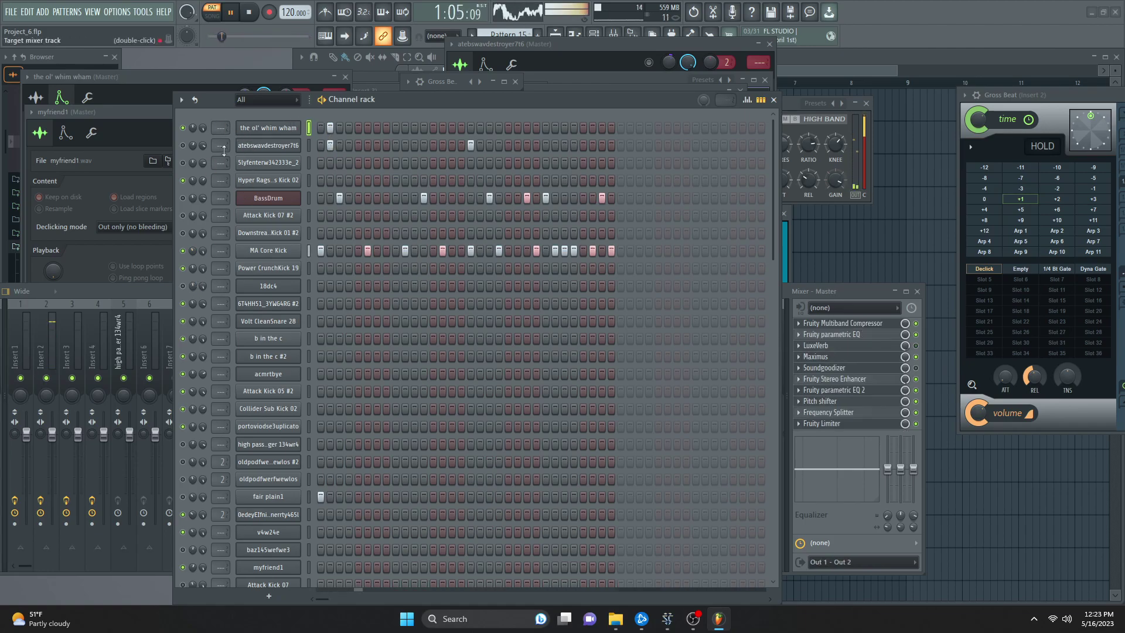
{"action": "left_click", "coordinate": [329, 128]}
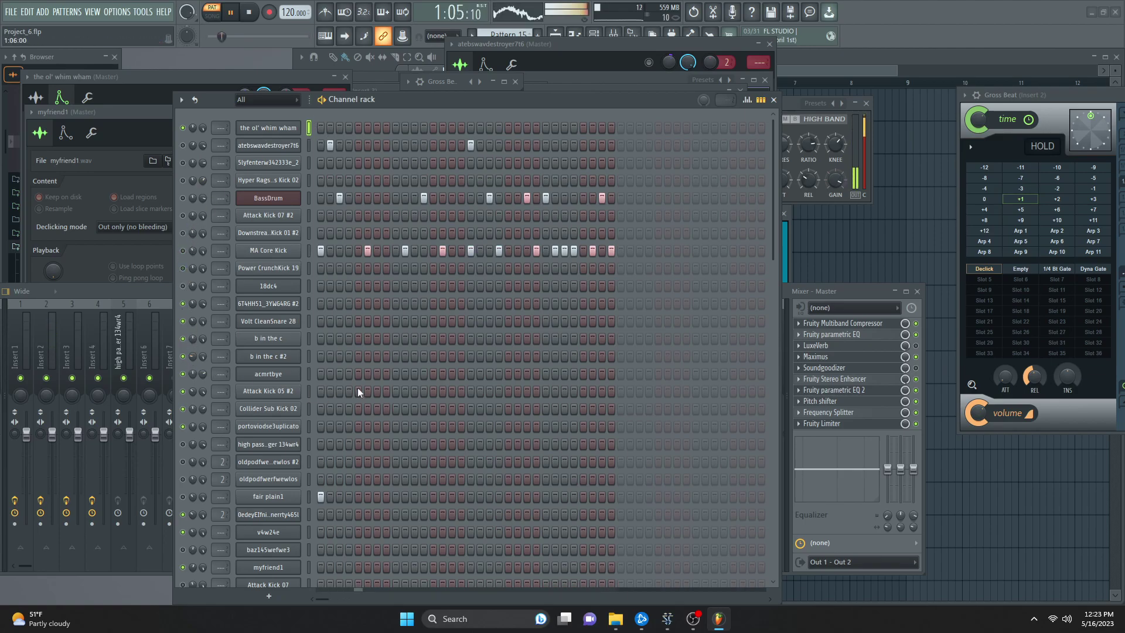
- Place a hit on step 2 of the acmrtbye channel, leaving step 1 empty
{"action": "left_click", "coordinate": [320, 375]}
{"action": "left_click", "coordinate": [319, 375]}
{"action": "left_click", "coordinate": [329, 375]}
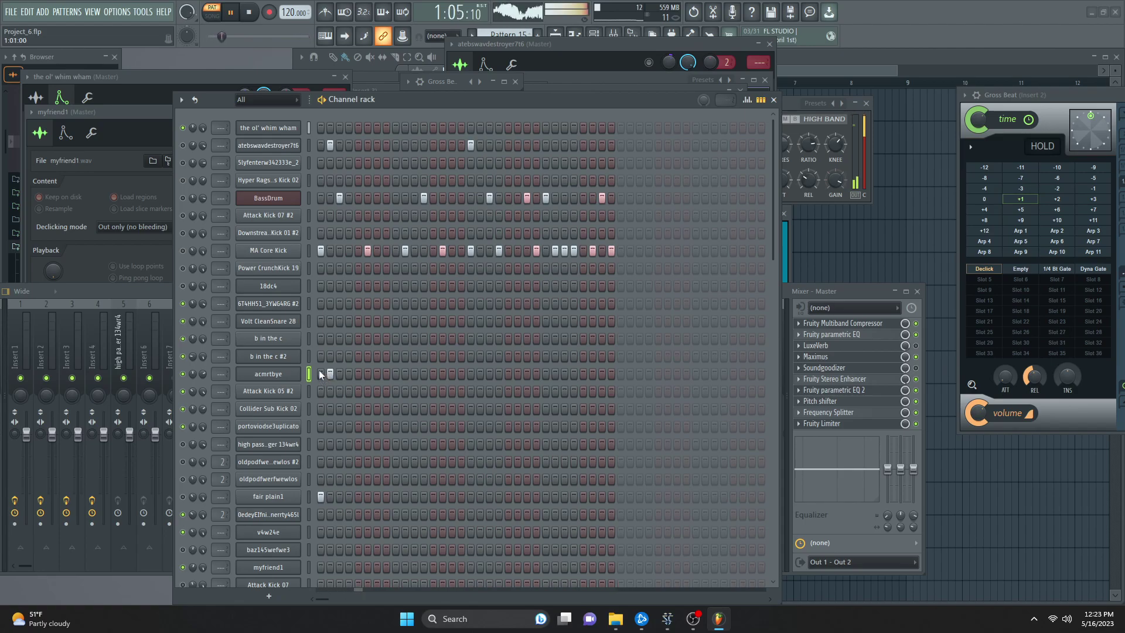
- Load the brinec sample from the Project_3 Samples folder into the b in the c #2 channel
{"action": "right_click", "coordinate": [273, 357]}
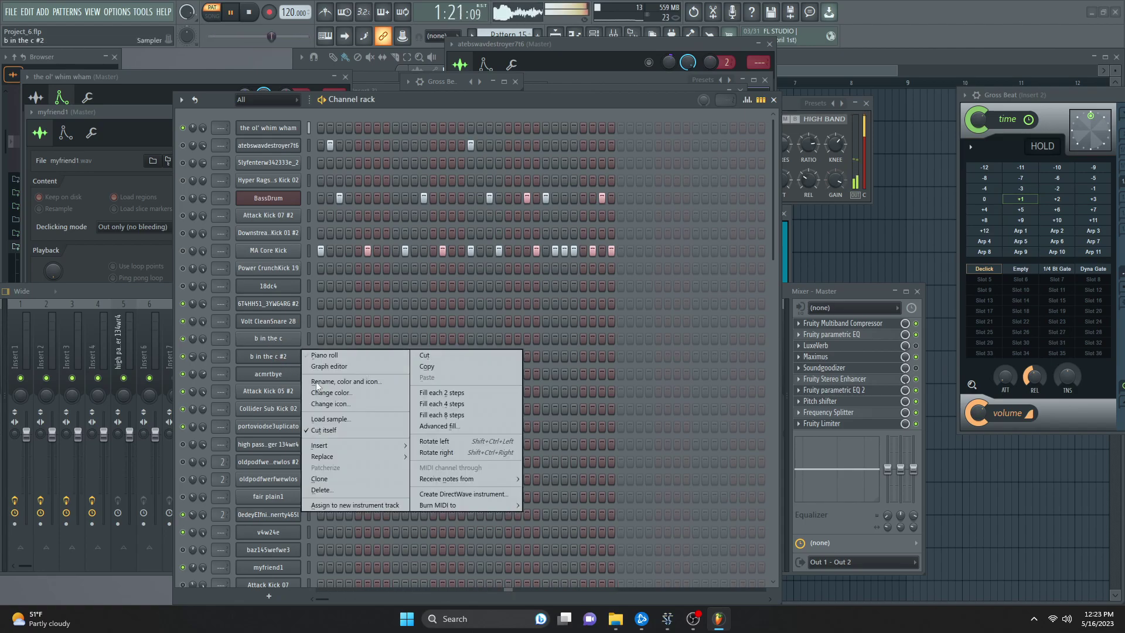
{"action": "left_click", "coordinate": [343, 419]}
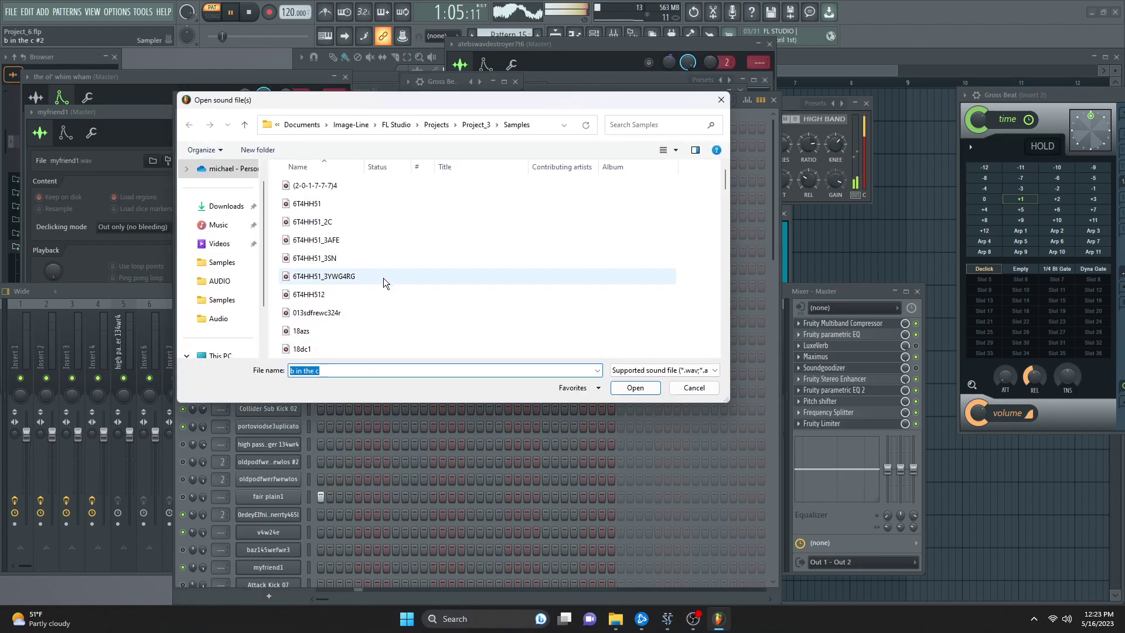
{"action": "left_click", "coordinate": [229, 247]}
{"action": "left_click", "coordinate": [215, 262]}
{"action": "left_click_drag", "start_coordinate": [726, 178], "coordinate": [726, 249]}
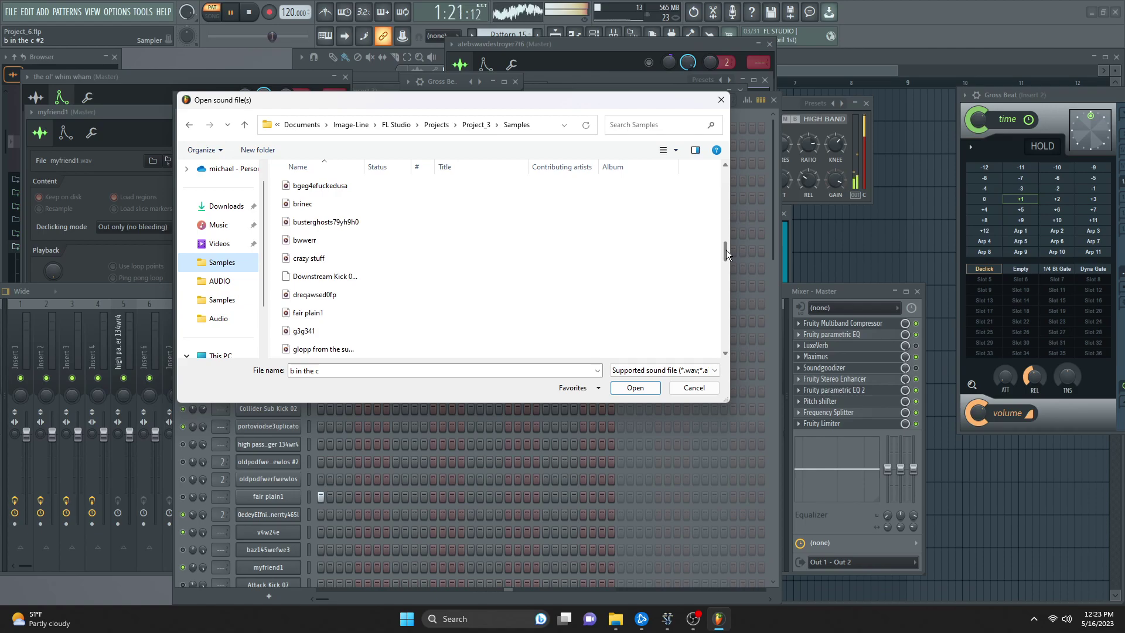
{"action": "double_click", "coordinate": [633, 203]}
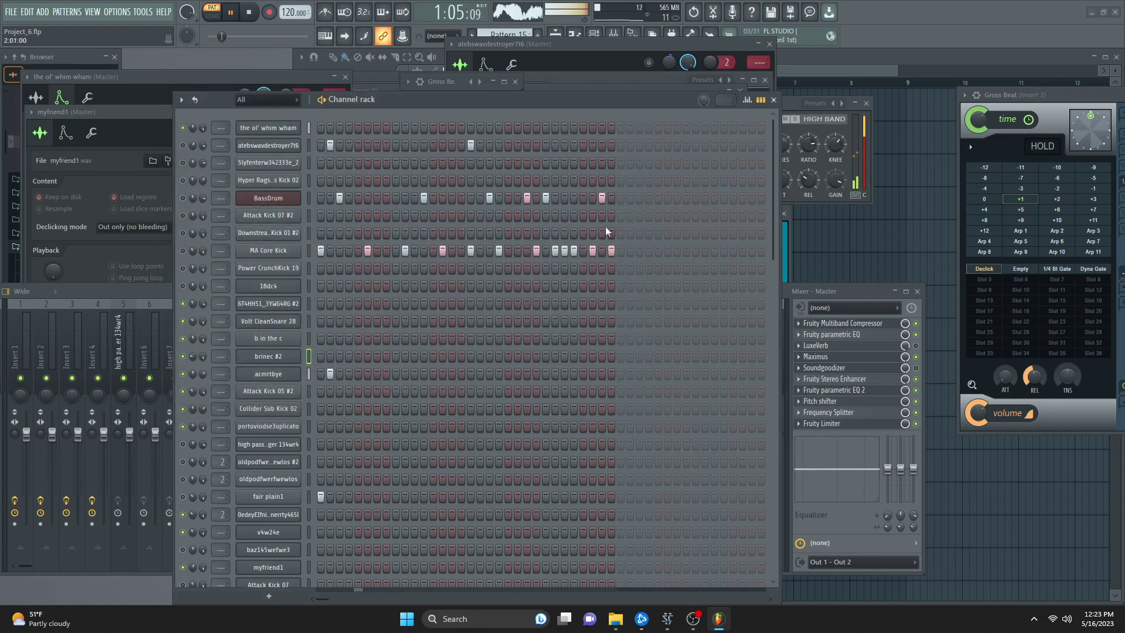
- Place hits on steps 4, 12, 15 and 18 of the brinec #2 channel
{"action": "left_click", "coordinate": [348, 356]}
{"action": "left_click", "coordinate": [424, 356]}
{"action": "left_click", "coordinate": [451, 356]}
{"action": "left_click", "coordinate": [480, 356]}
{"action": "left_click", "coordinate": [489, 356]}
{"action": "left_click", "coordinate": [489, 356]}
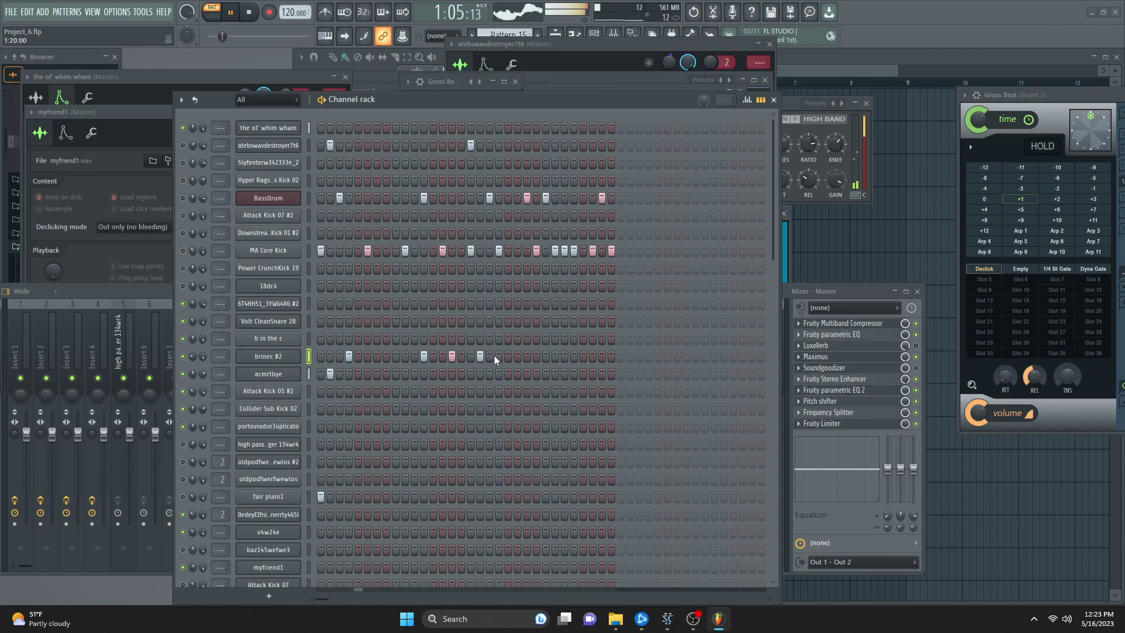
- Load the spectral receptorc1e2 sample into the b in the c channel and place a hit on step 6
{"action": "right_click", "coordinate": [299, 334]}
{"action": "left_click", "coordinate": [331, 401]}
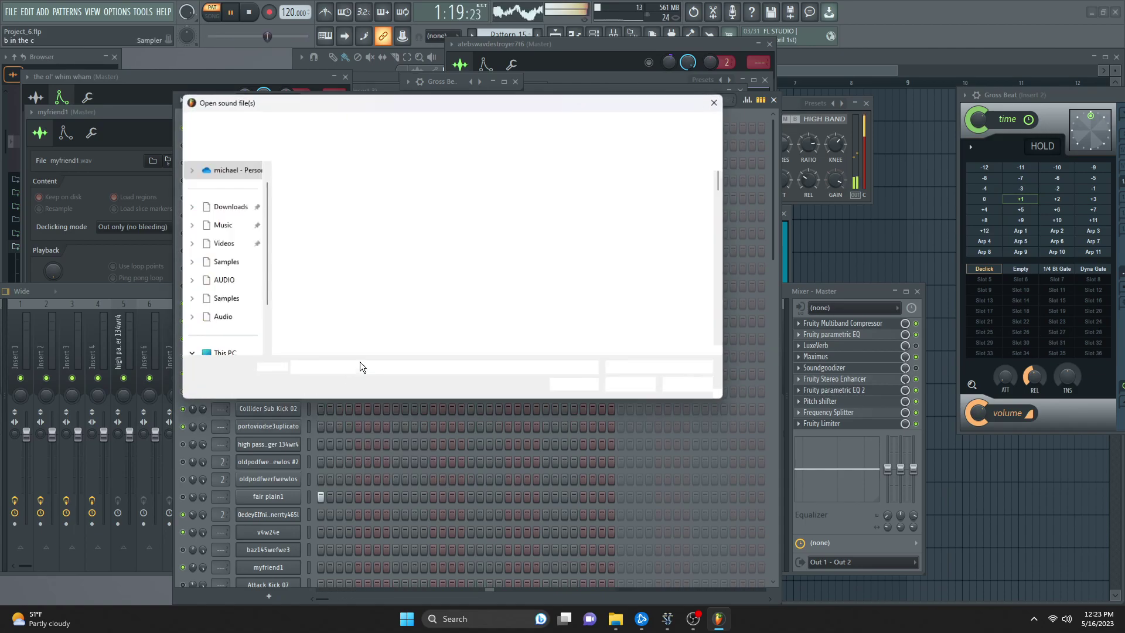
{"action": "scroll", "coordinate": [465, 283], "scroll_direction": "down", "scroll_amount": 5}
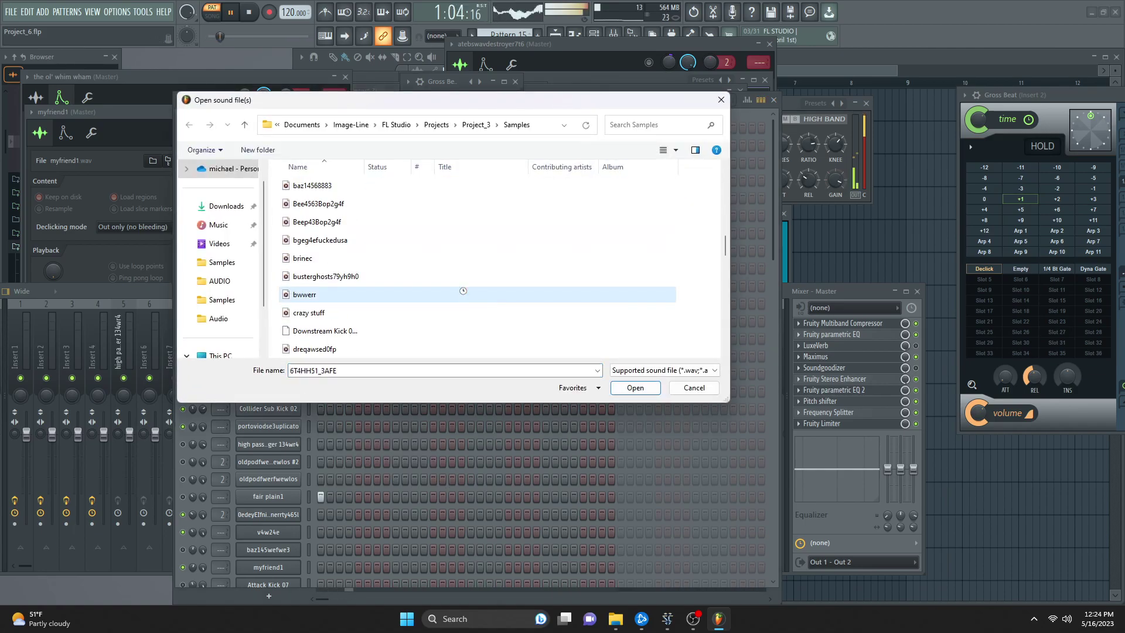
{"action": "left_click", "coordinate": [467, 293]}
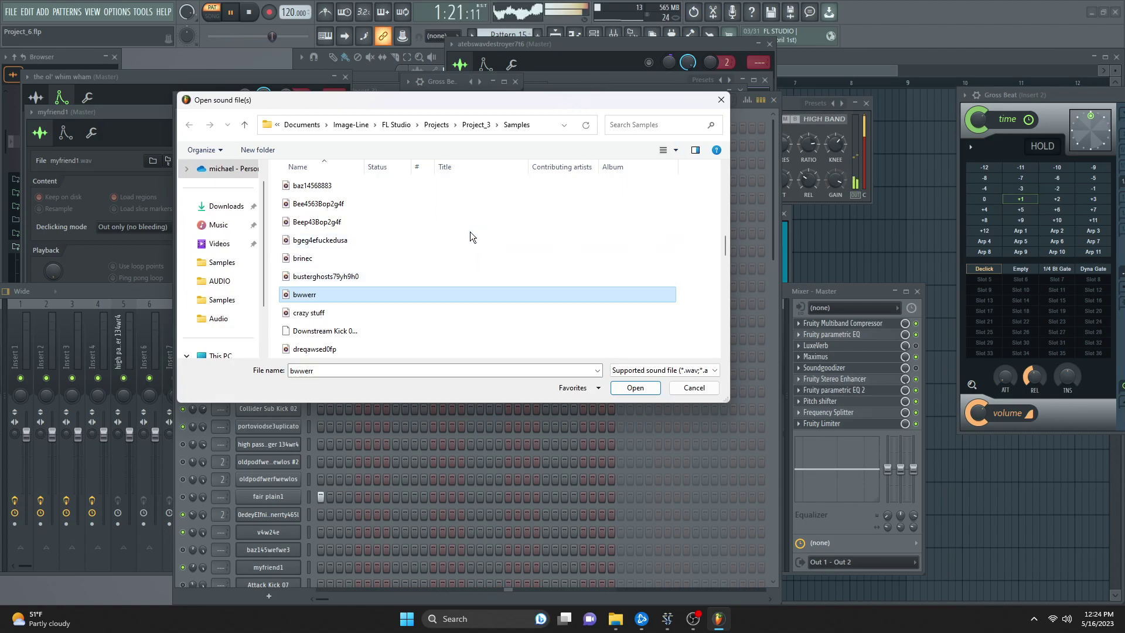
{"action": "scroll", "coordinate": [451, 261], "scroll_direction": "down", "scroll_amount": 6}
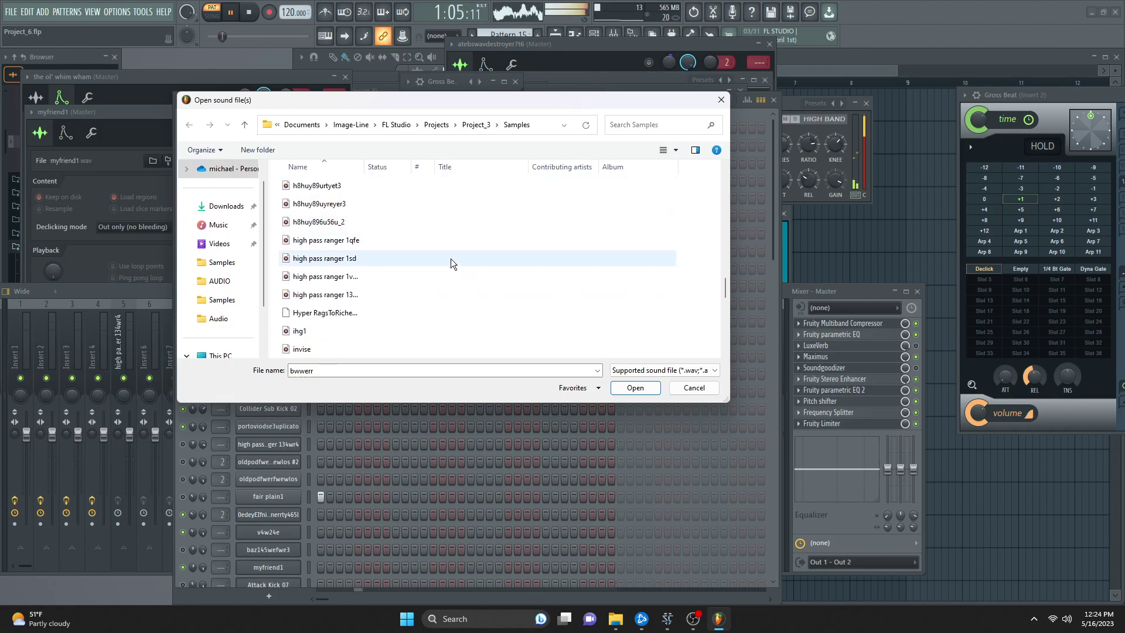
{"action": "scroll", "coordinate": [451, 257], "scroll_direction": "down", "scroll_amount": 5}
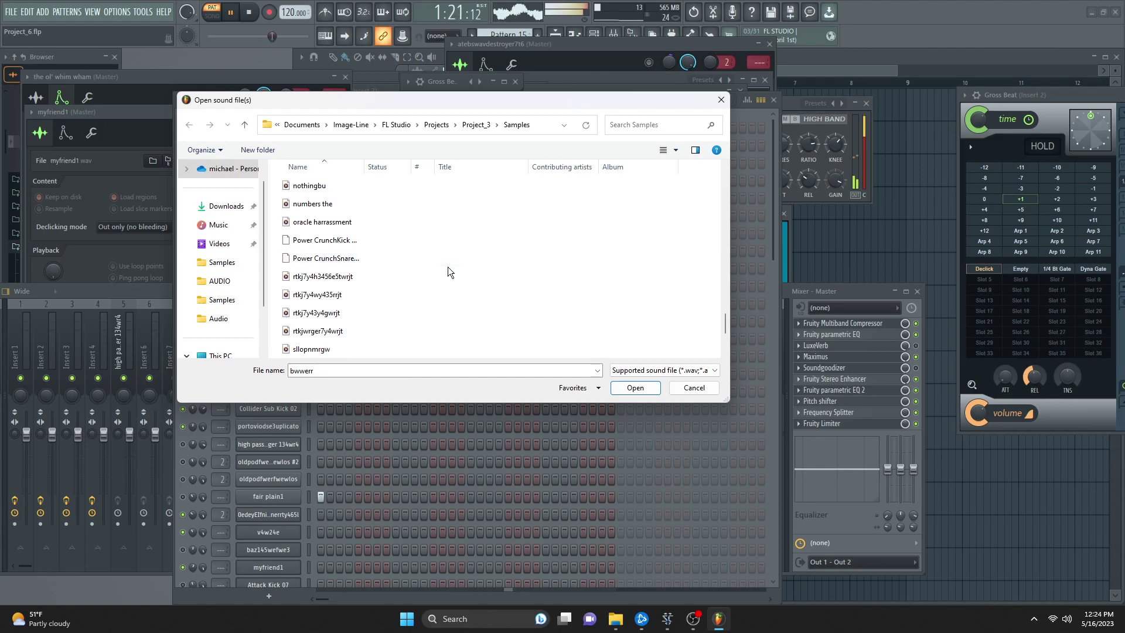
{"action": "scroll", "coordinate": [419, 321], "scroll_direction": "down", "scroll_amount": 1}
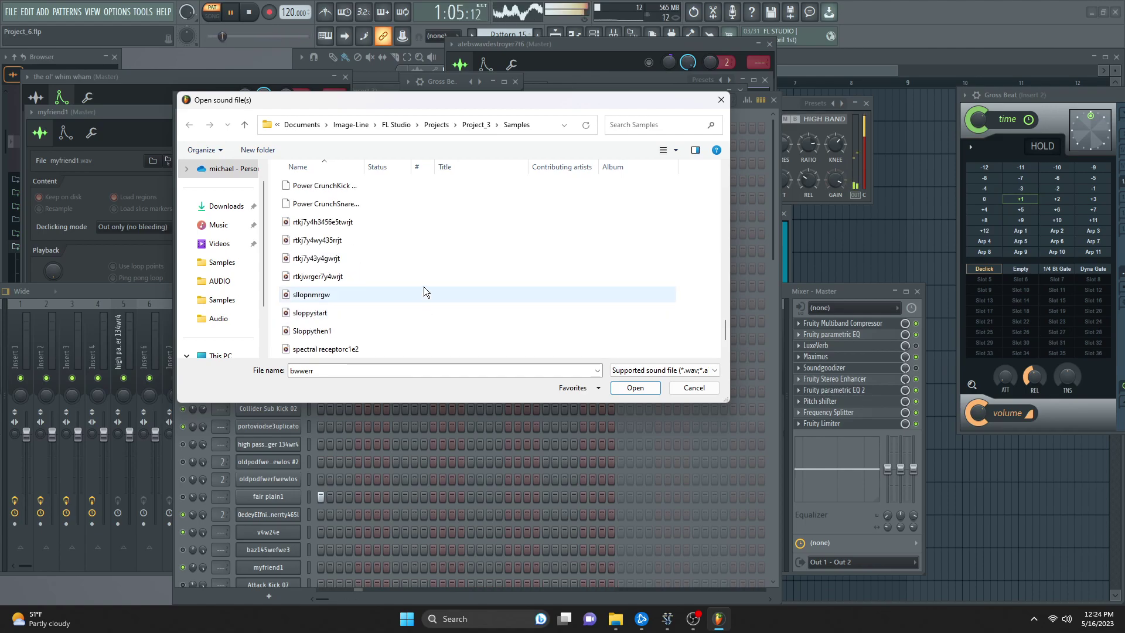
{"action": "scroll", "coordinate": [417, 340], "scroll_direction": "down", "scroll_amount": 1}
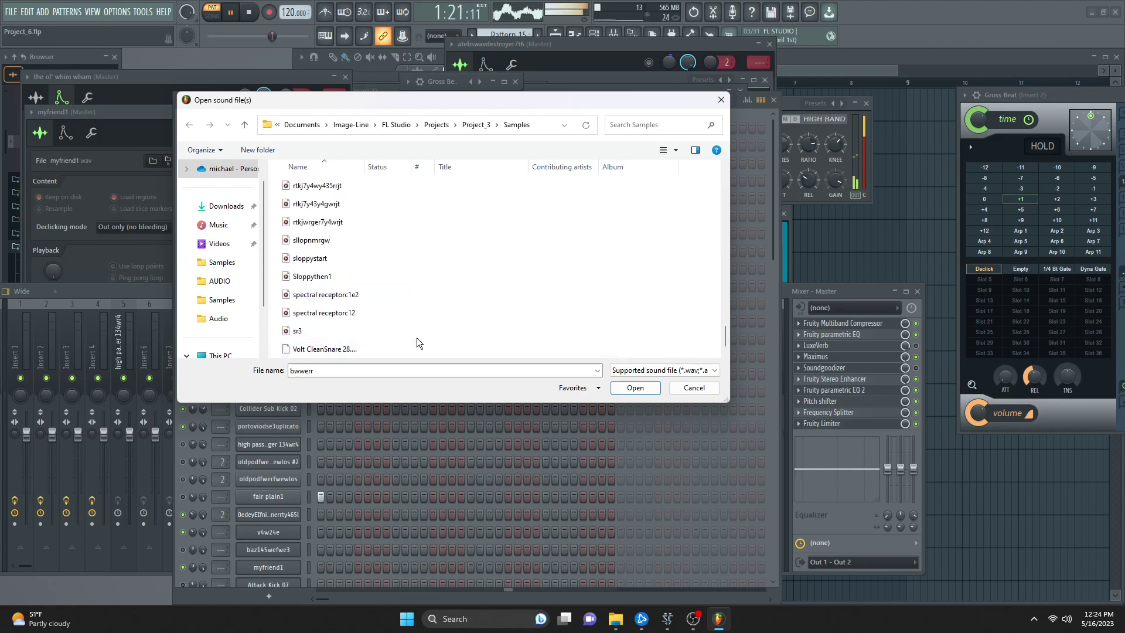
{"action": "double_click", "coordinate": [430, 294]}
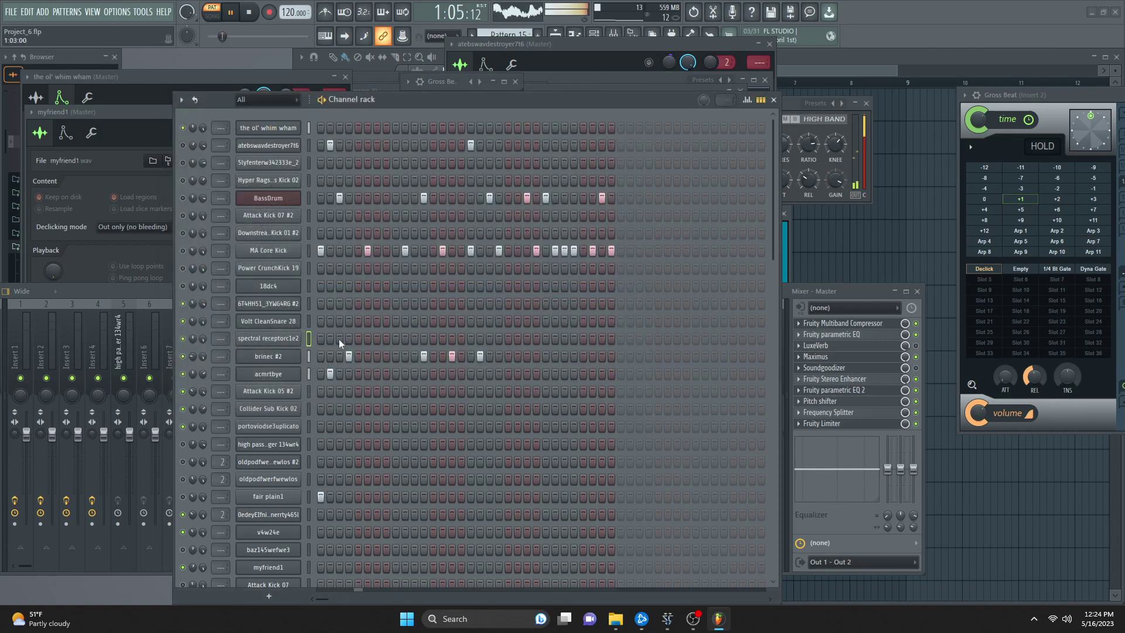
{"action": "left_click", "coordinate": [367, 338]}
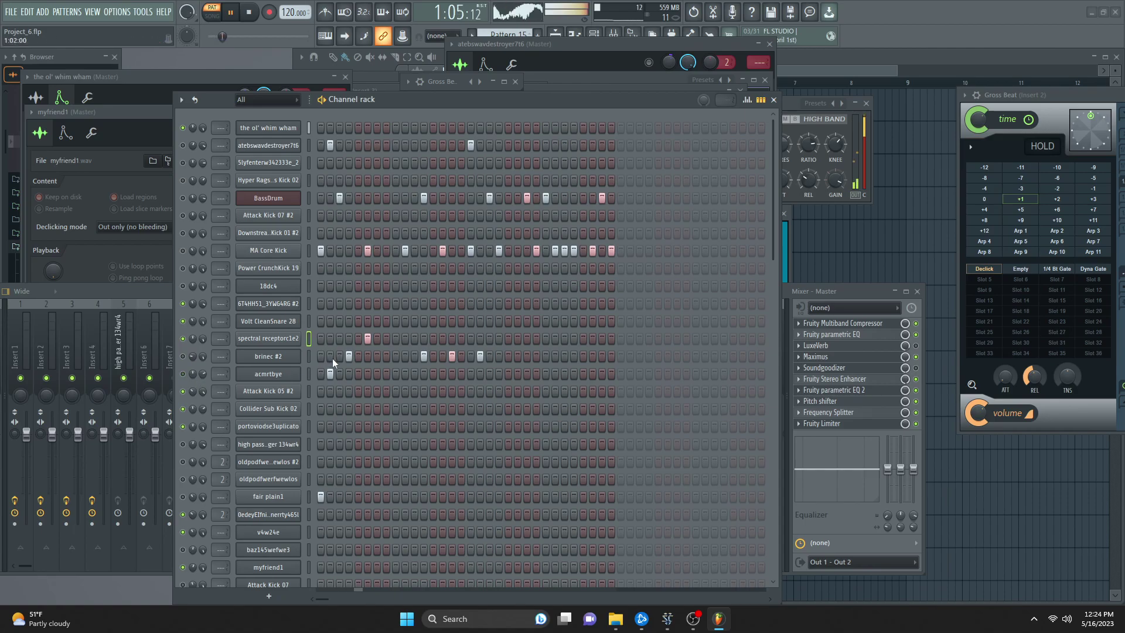
- Make the brinec #2 pattern denser between steps 4 and 27 and enable the spectral receptorc1e2 channel's volume envelope
{"action": "left_click_drag", "start_coordinate": [512, 357], "coordinate": [531, 357]}
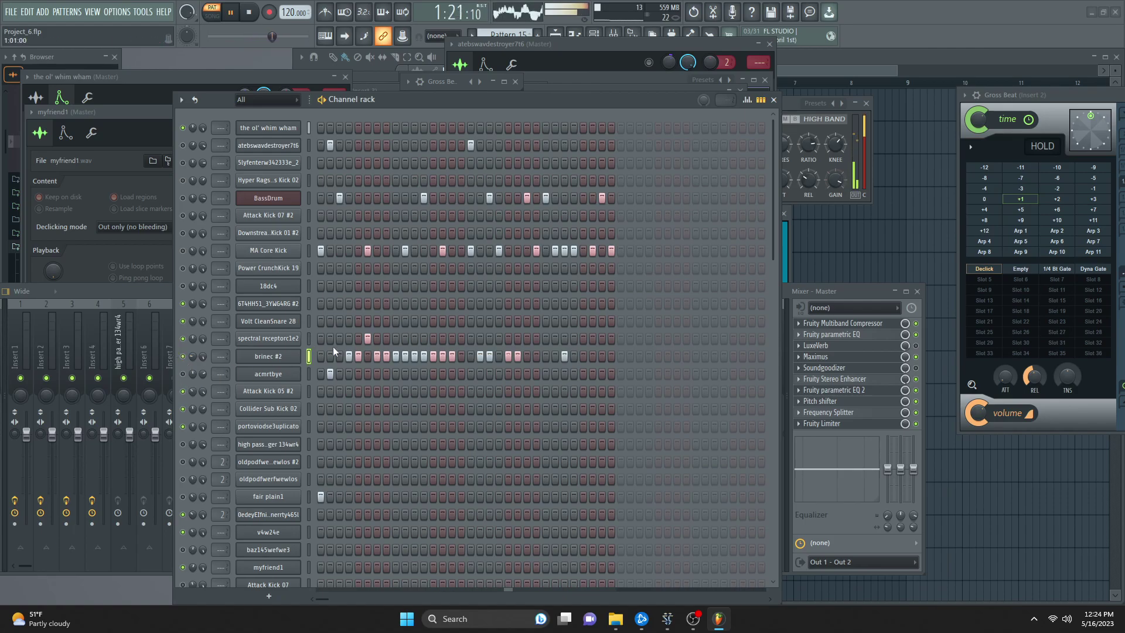
{"action": "left_click", "coordinate": [279, 341]}
{"action": "left_click_drag", "start_coordinate": [451, 355], "coordinate": [435, 356]}
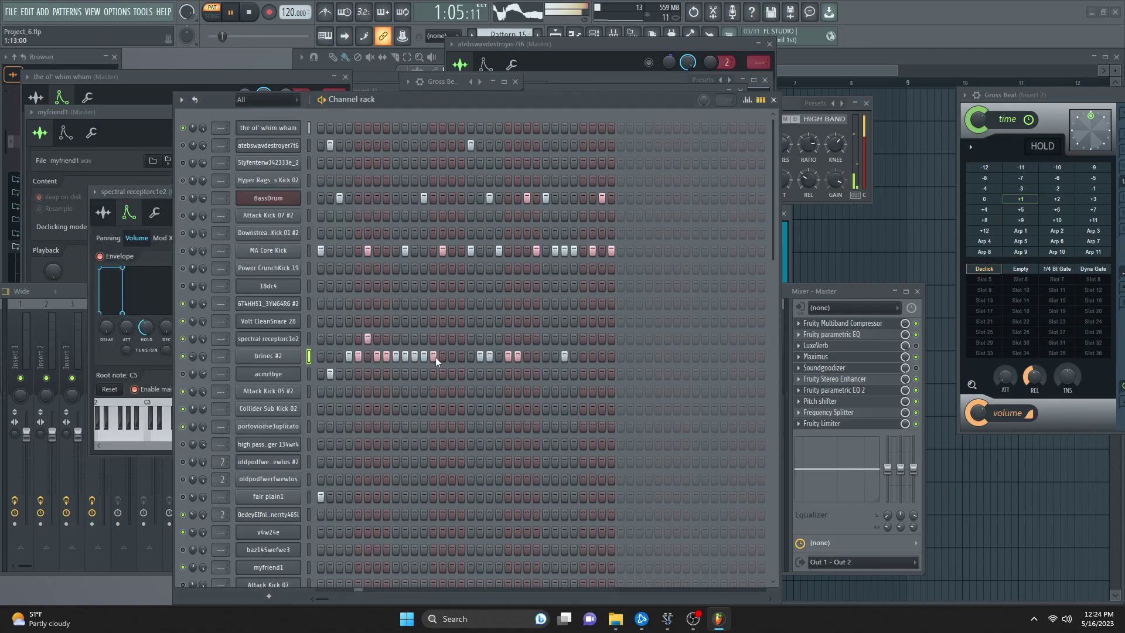
- Enable the brinec #2 channel's volume envelope, shorten its hold time and raise its sustain
{"action": "left_click", "coordinate": [271, 356]}
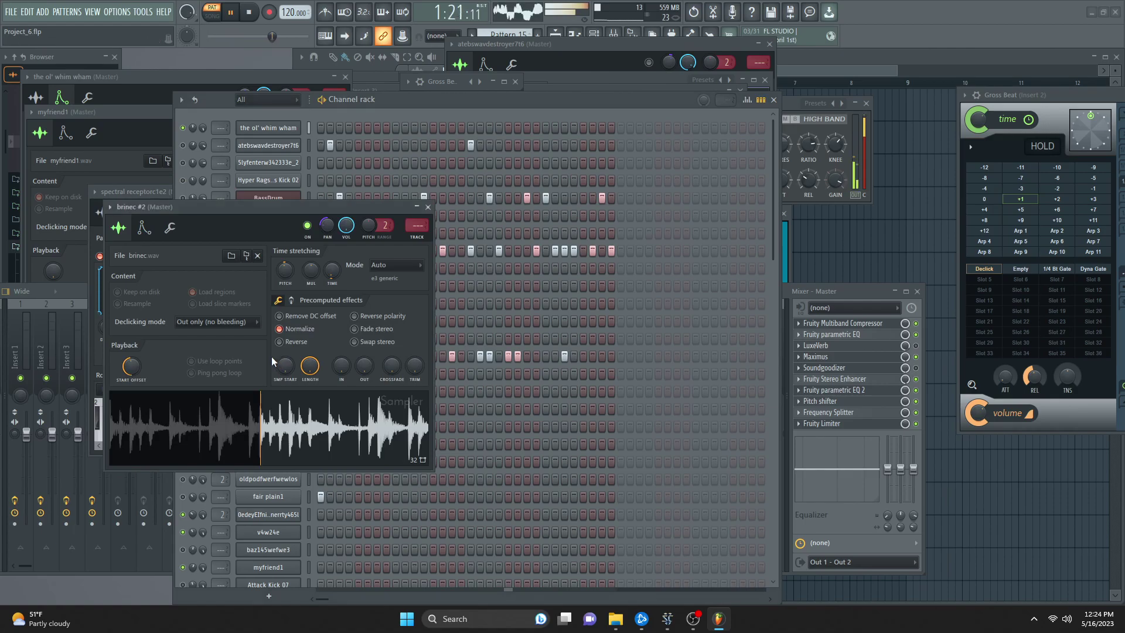
{"action": "left_click", "coordinate": [143, 227]}
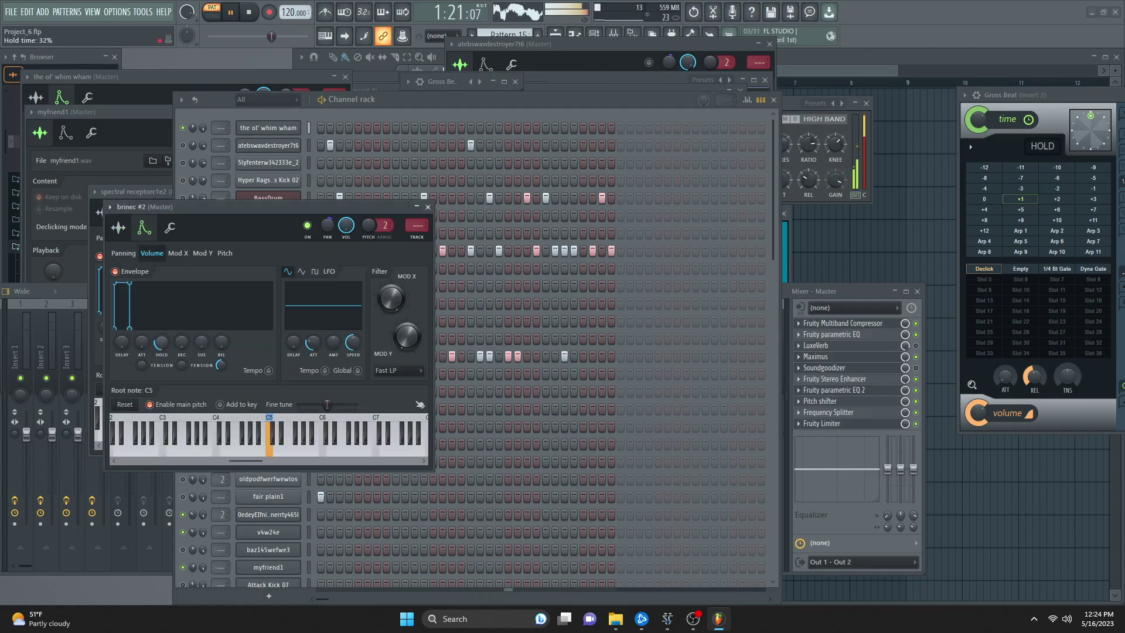
{"action": "left_click_drag", "start_coordinate": [203, 346], "coordinate": [206, 216]}
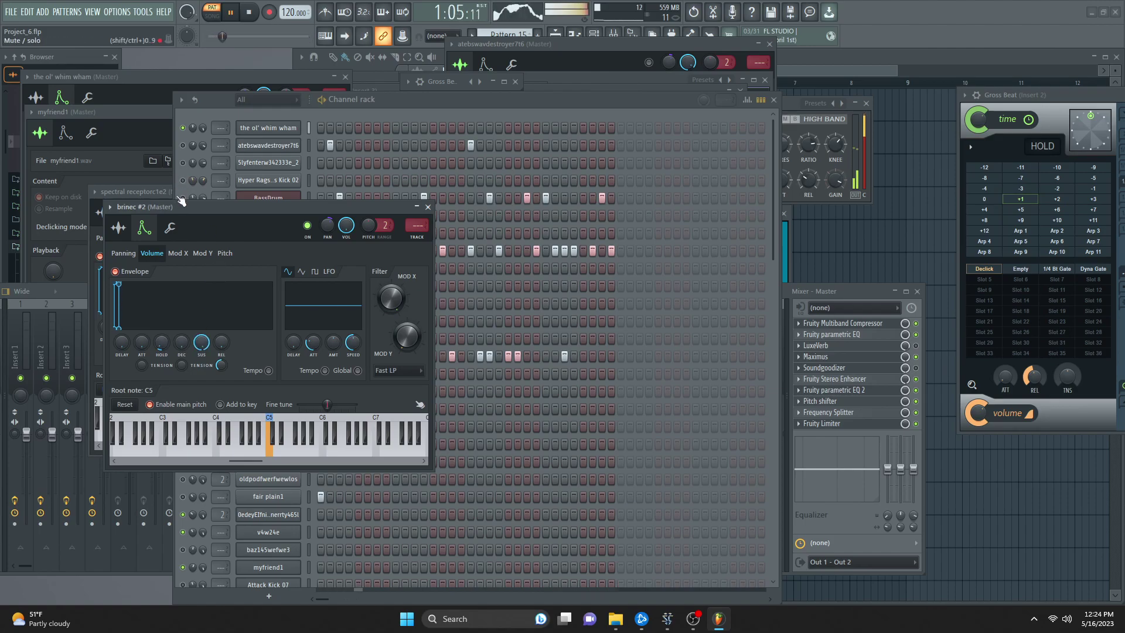
- Mute the BassDrum channel and open the MA Core Kick channel's sample settings
{"action": "left_click", "coordinate": [180, 200]}
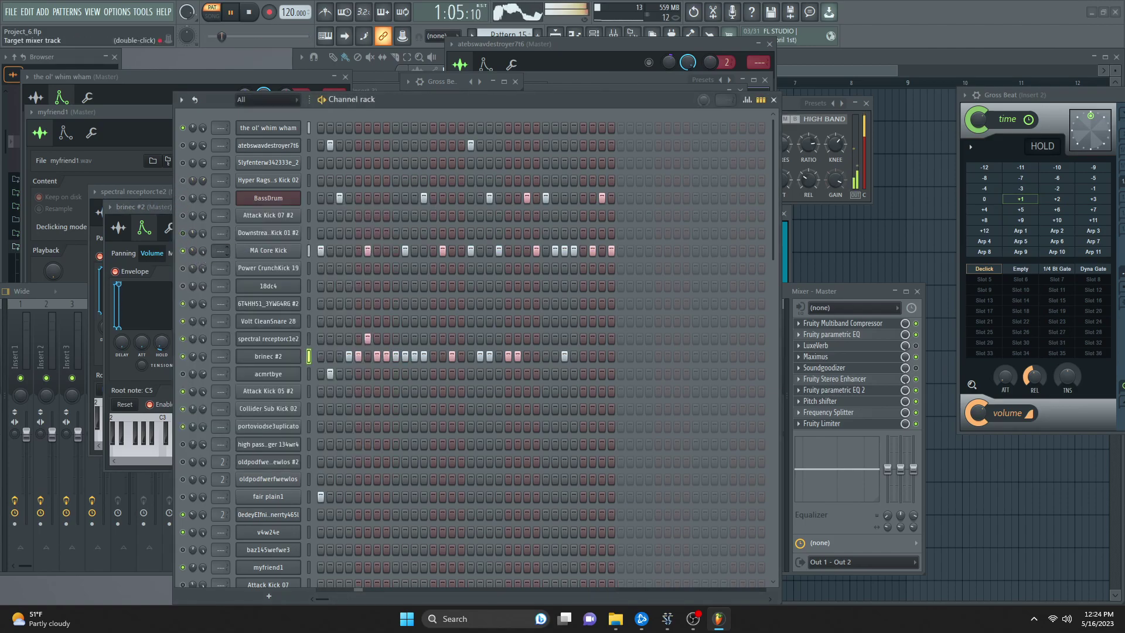
{"action": "left_click", "coordinate": [265, 251]}
{"action": "left_click", "coordinate": [82, 198]}
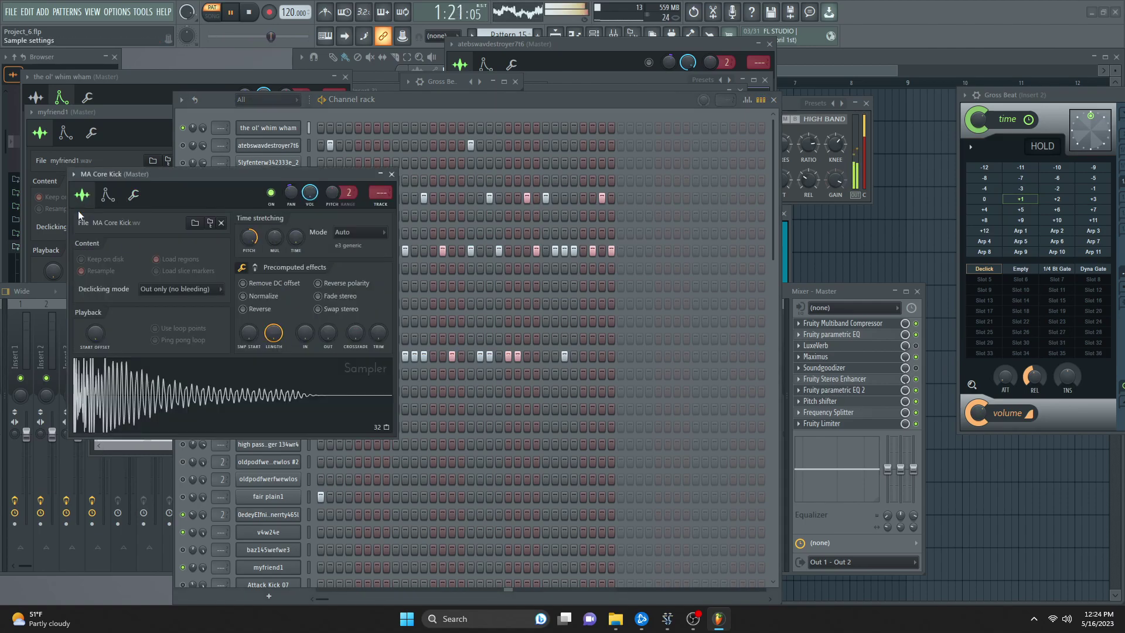
{"action": "scroll", "coordinate": [250, 239], "scroll_direction": "down", "scroll_amount": 6}
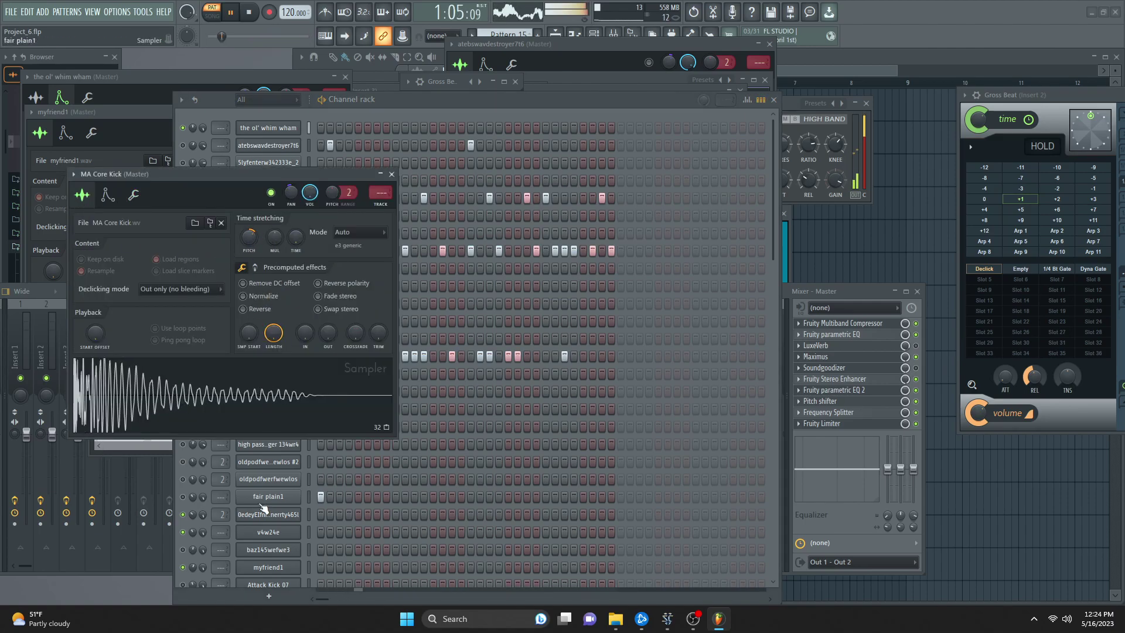
- Mute the 0edeyEIhi..nerrty465l channel and unmute the oldpodfwerfwewlos channel
{"action": "left_click", "coordinate": [182, 514]}
{"action": "left_click", "coordinate": [171, 385]}
{"action": "left_click", "coordinate": [183, 480]}
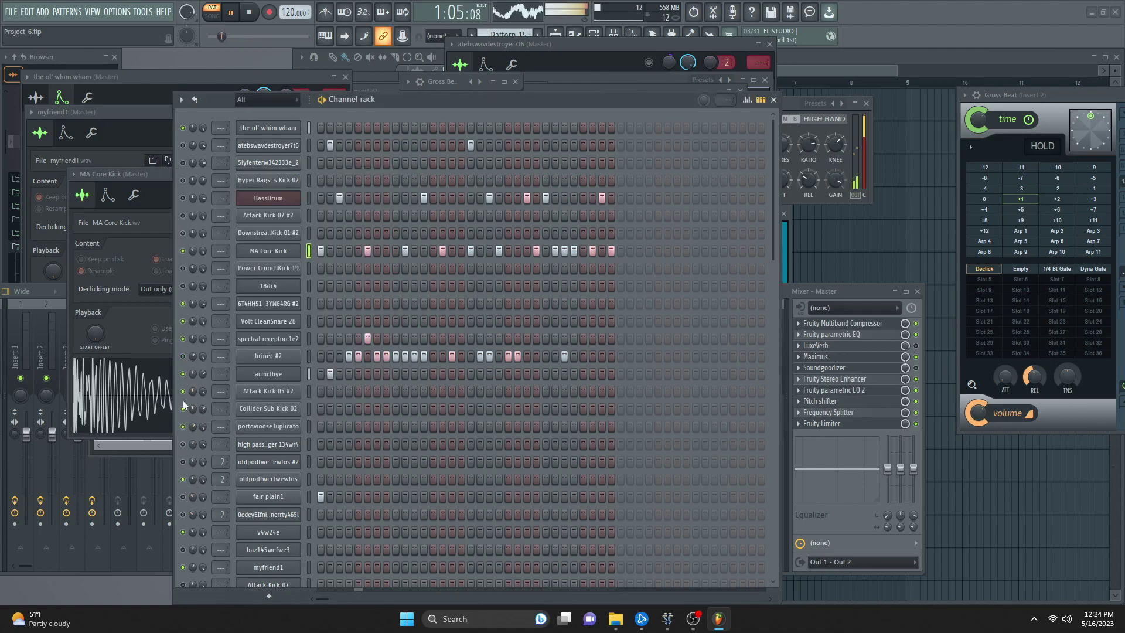
- Set the spectral receptorc1e2 channel's sample start offset to 0%, raise its pitch and set its modulation X offset to 84%
{"action": "left_click", "coordinate": [271, 340]}
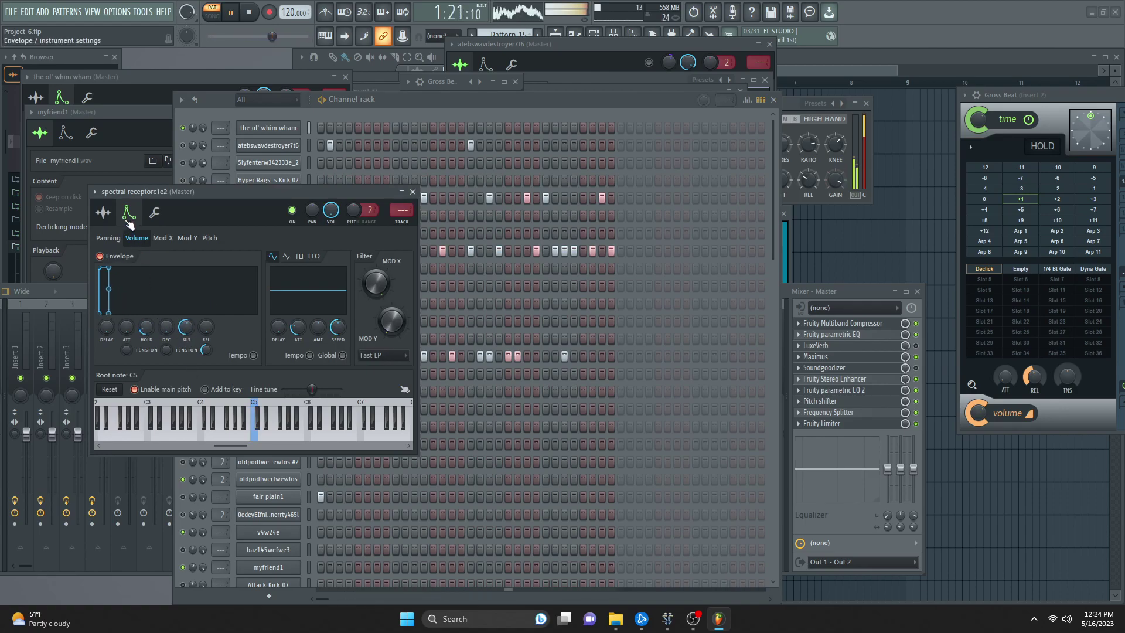
{"action": "left_click", "coordinate": [103, 212]}
{"action": "left_click_drag", "start_coordinate": [116, 349], "coordinate": [116, 410]}
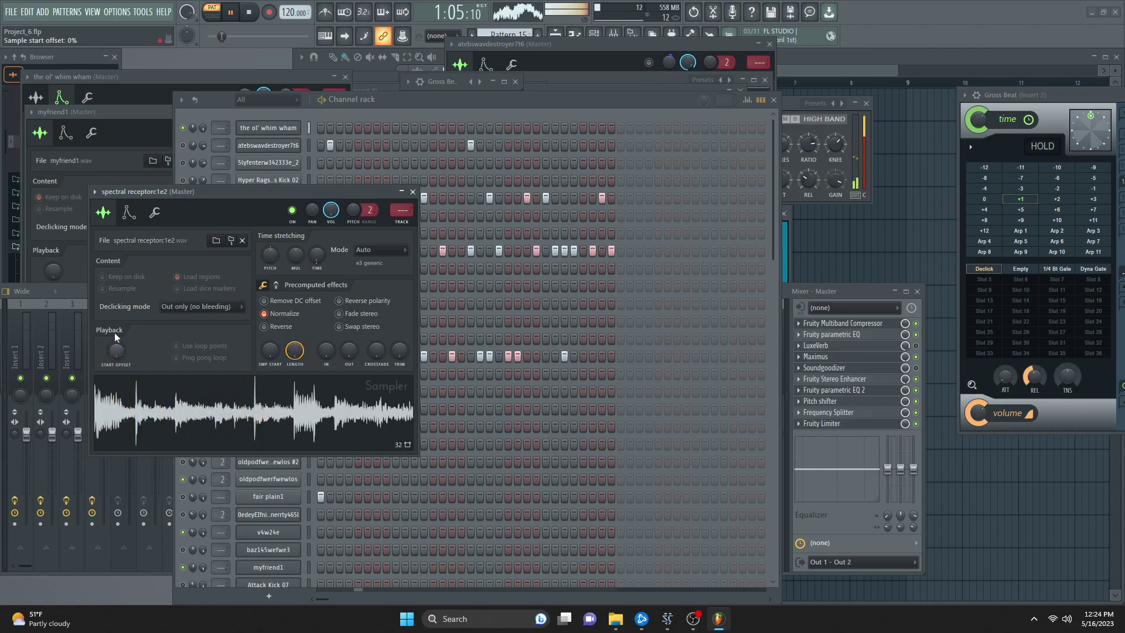
{"action": "left_click_drag", "start_coordinate": [270, 254], "coordinate": [270, 226]}
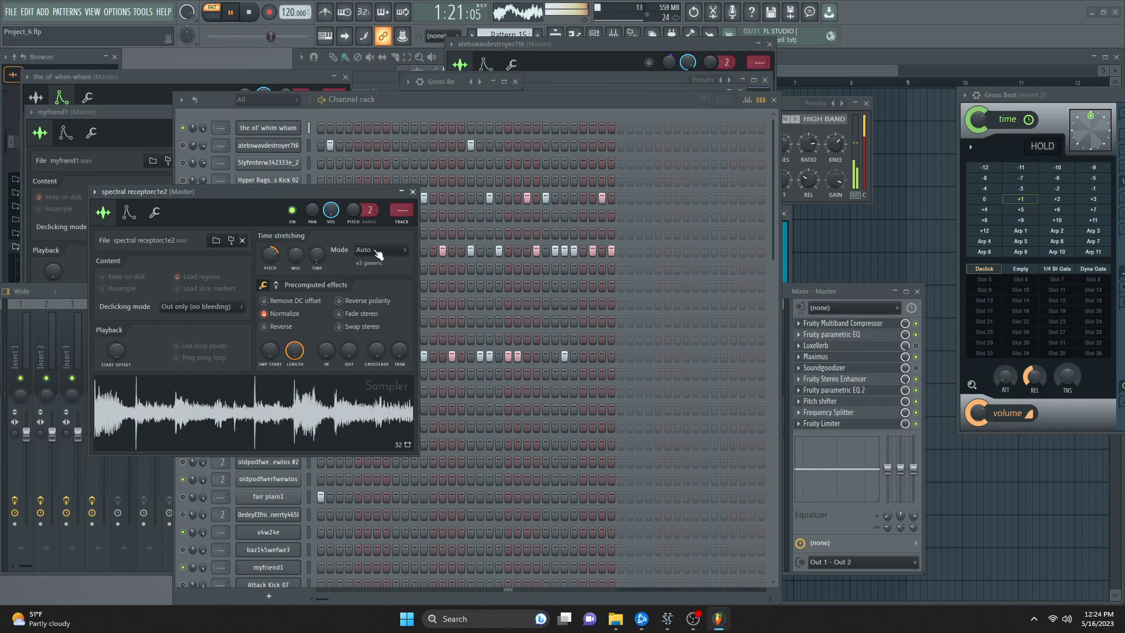
{"action": "left_click", "coordinate": [154, 212]}
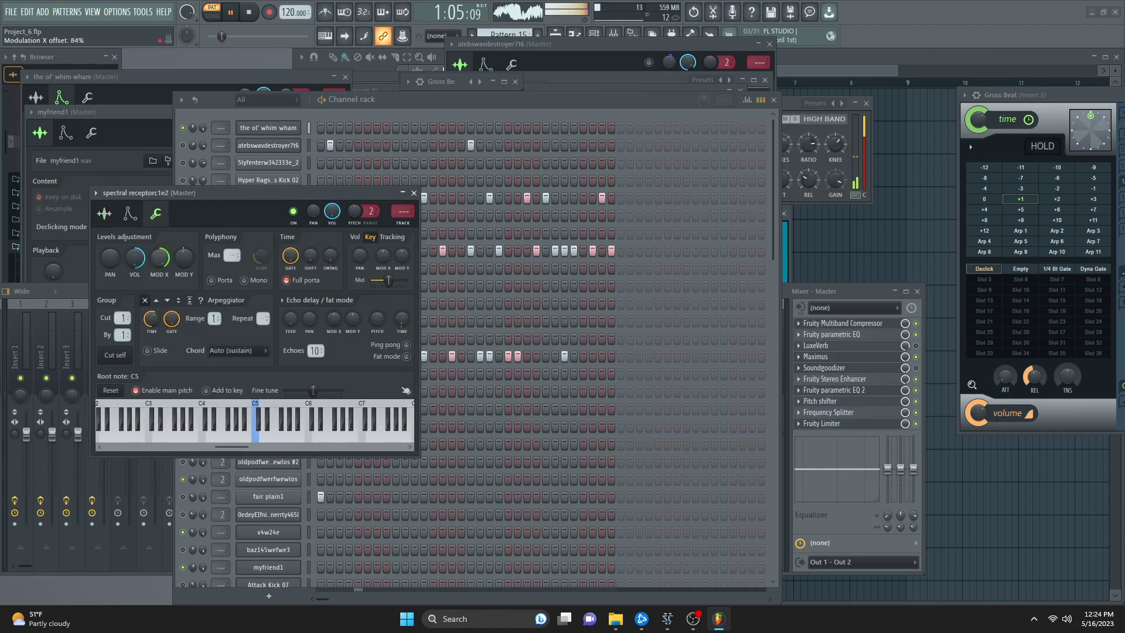
- Clear the hit on step 1 of the fair plain1 channel and place one on step 2 of v4w24e
{"action": "left_click", "coordinate": [332, 496]}
{"action": "left_click", "coordinate": [320, 496]}
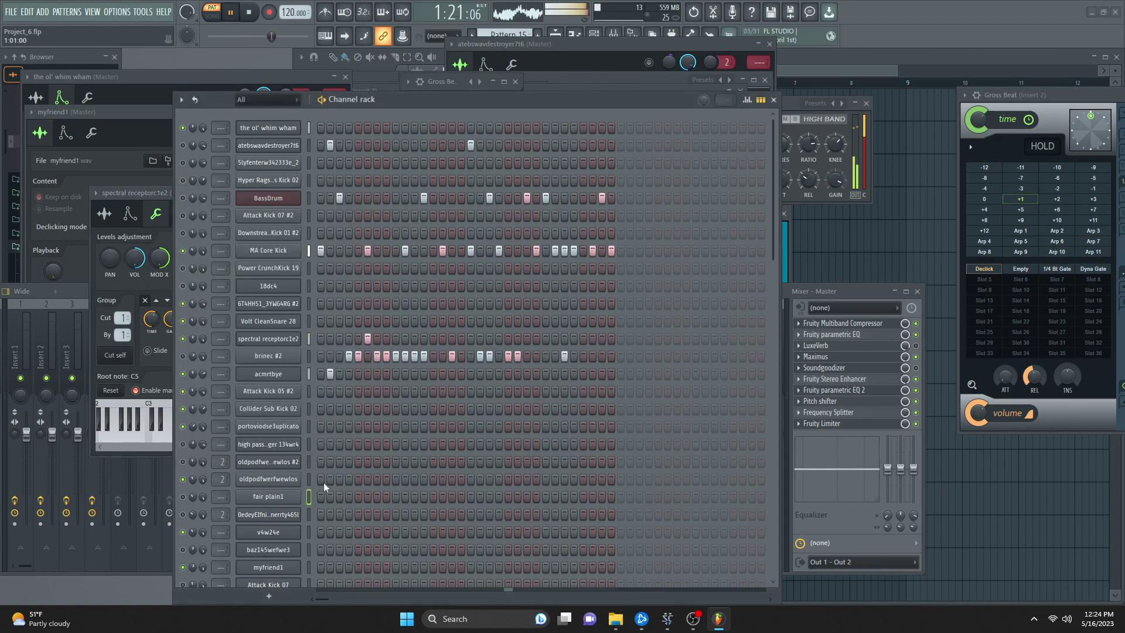
{"action": "scroll", "coordinate": [361, 547], "scroll_direction": "down", "scroll_amount": 5}
{"action": "left_click", "coordinate": [339, 338]}
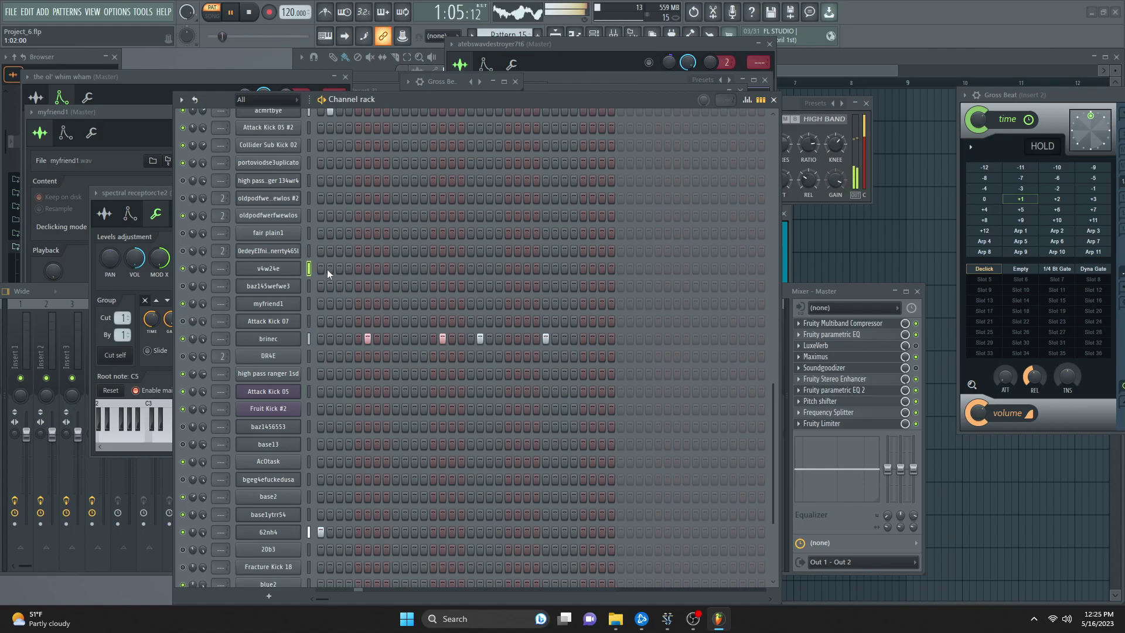
{"action": "left_click_drag", "start_coordinate": [358, 269], "coordinate": [377, 268]}
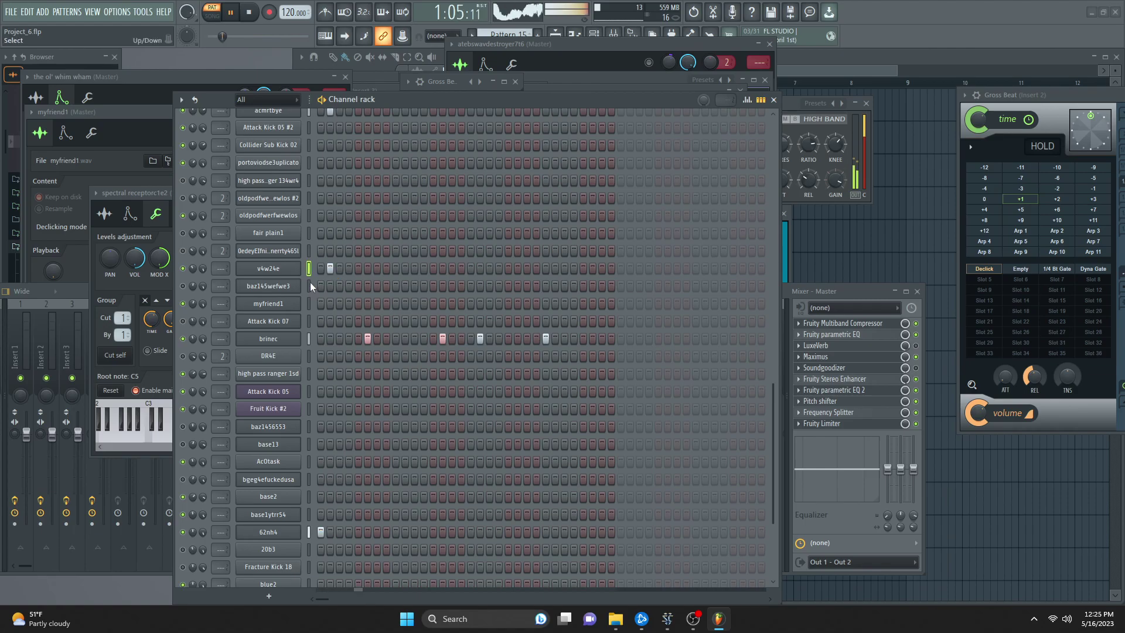
- Open the v4w24e channel's volume envelope and its sample settings
{"action": "left_click", "coordinate": [268, 268]}
{"action": "left_click", "coordinate": [183, 161]}
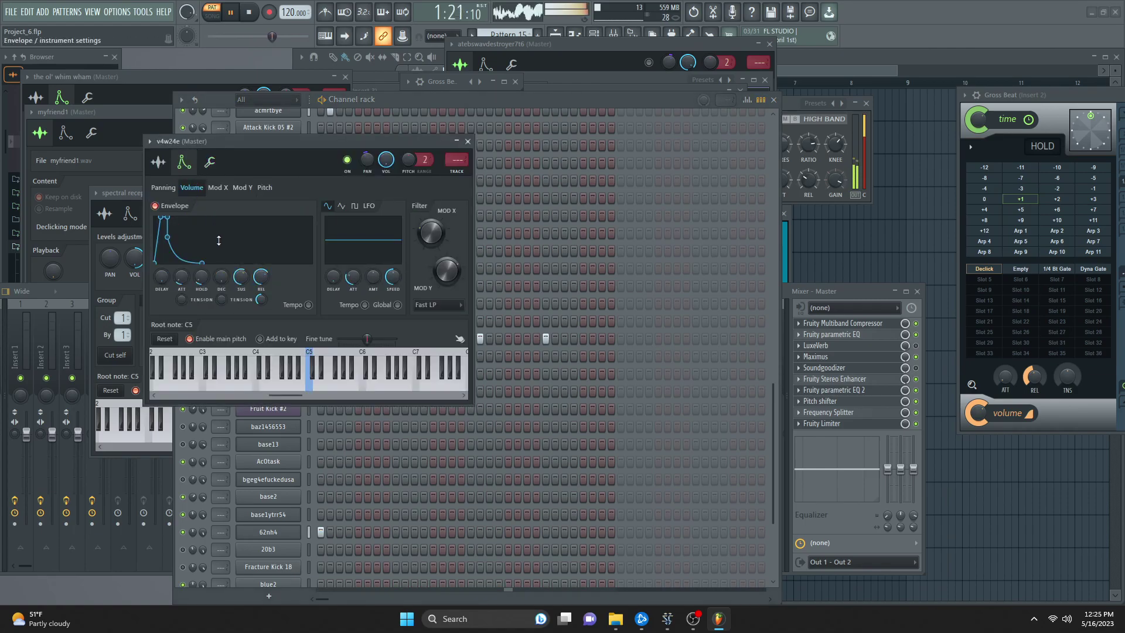
{"action": "left_click", "coordinate": [158, 162]}
- Start loading a new sample into the v4w24e channel and audition gaeraj folder samples such as 6T4HH51_557IK and 602
{"action": "right_click", "coordinate": [246, 461]}
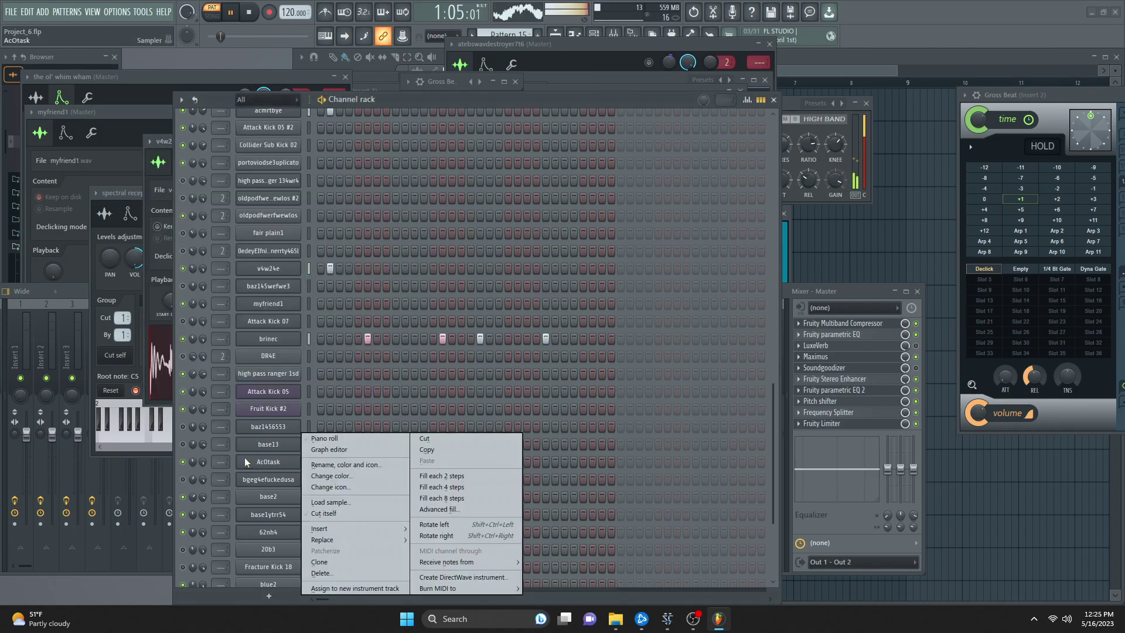
{"action": "right_click", "coordinate": [272, 273]}
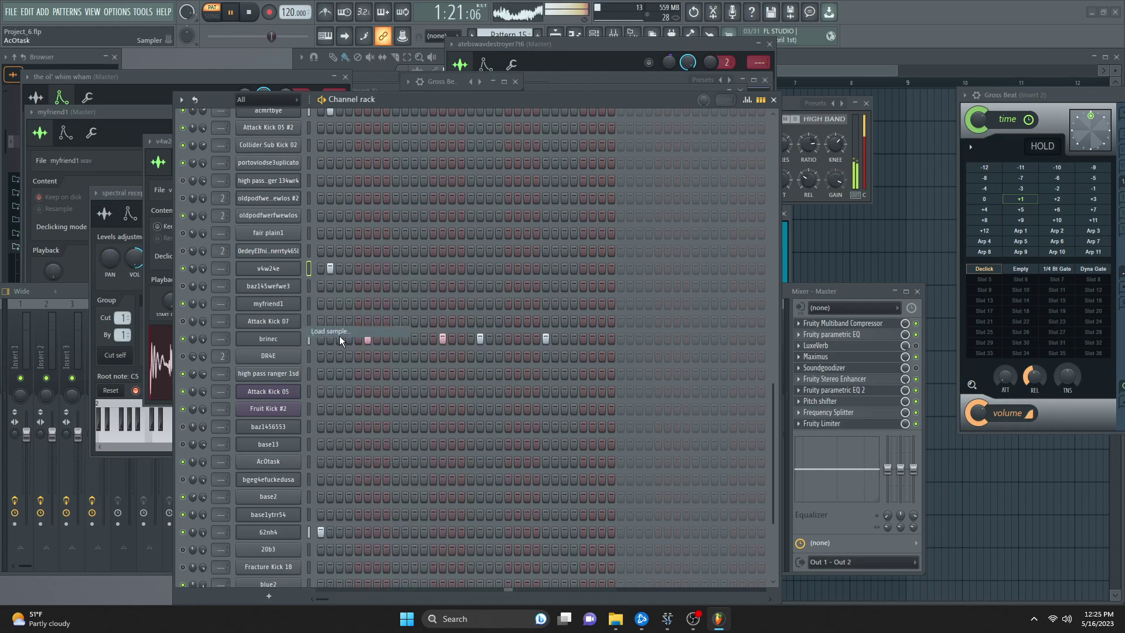
{"action": "left_click", "coordinate": [331, 332]}
{"action": "left_click", "coordinate": [395, 297]}
{"action": "scroll", "coordinate": [390, 310], "scroll_direction": "down", "scroll_amount": 3}
{"action": "left_click", "coordinate": [387, 314]}
{"action": "scroll", "coordinate": [387, 312], "scroll_direction": "down", "scroll_amount": 2}
{"action": "left_click", "coordinate": [388, 314]}
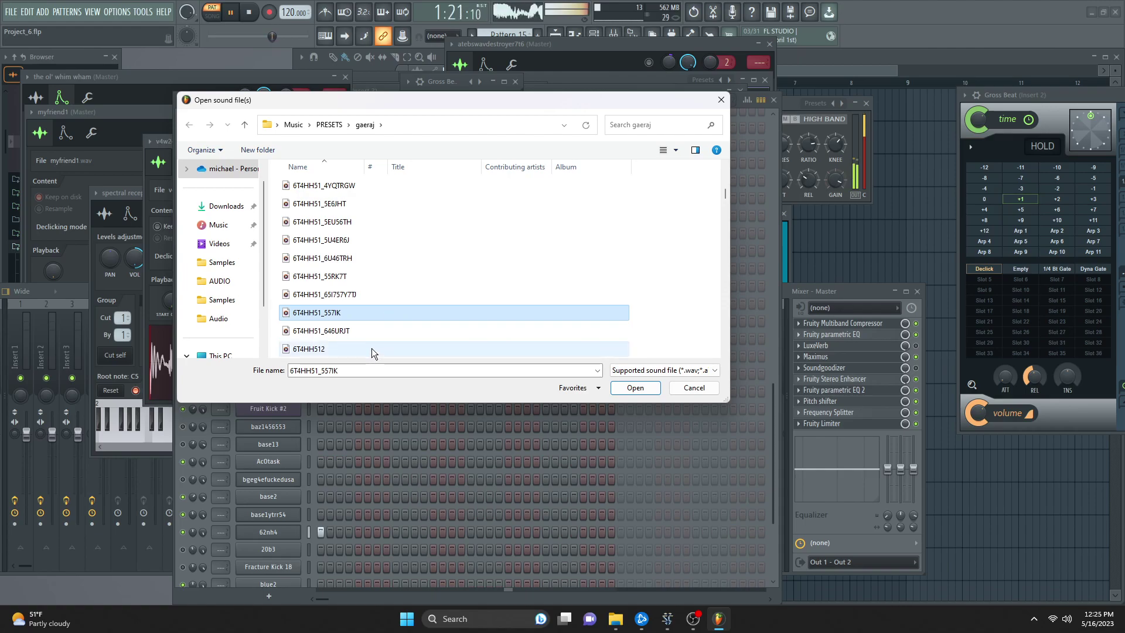
{"action": "scroll", "coordinate": [375, 339], "scroll_direction": "down", "scroll_amount": 1}
{"action": "scroll", "coordinate": [376, 328], "scroll_direction": "down", "scroll_amount": 1}
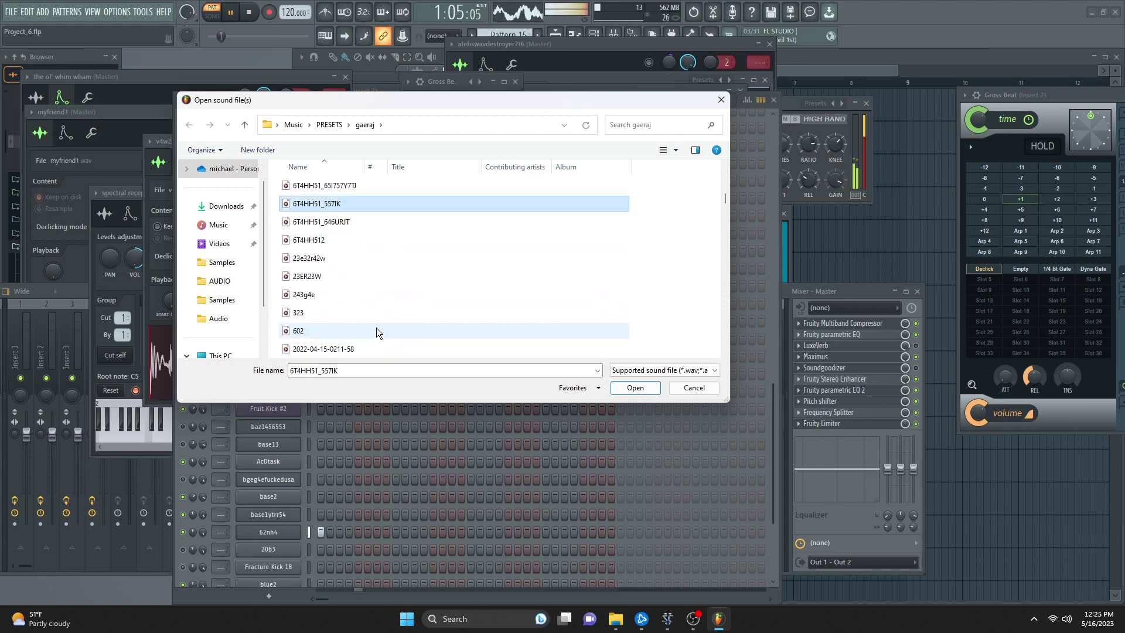
{"action": "left_click", "coordinate": [384, 296]}
{"action": "left_click", "coordinate": [383, 323]}
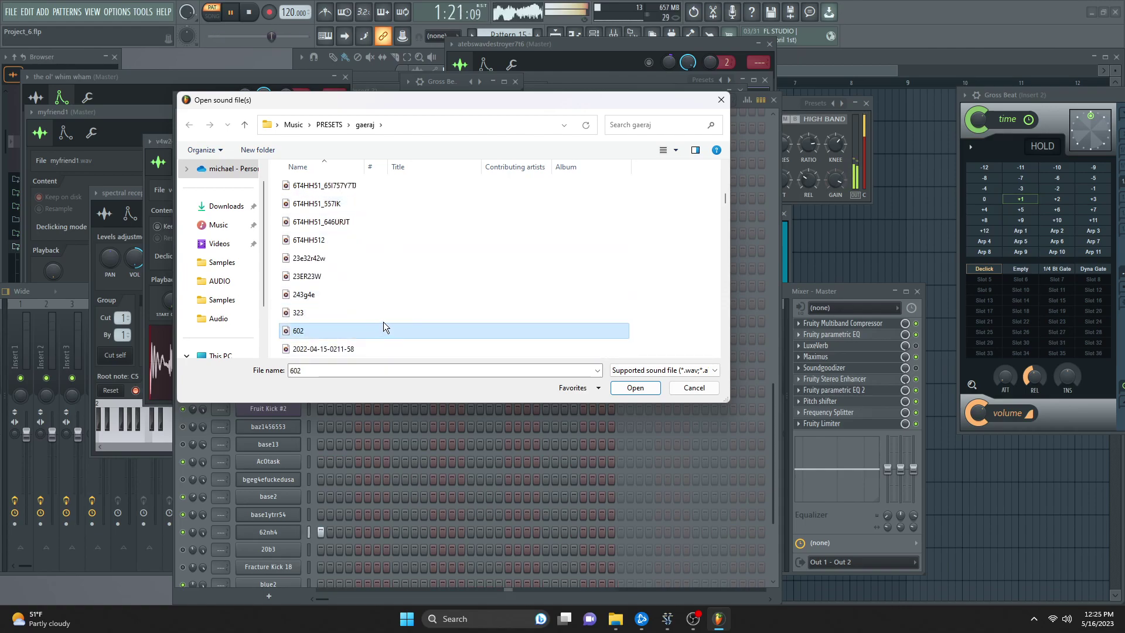
- Audition 2131212e and bsg23w3 and load the bgdryhtydrtfwe sample into the v4w24e channel
{"action": "scroll", "coordinate": [383, 321], "scroll_direction": "down", "scroll_amount": 2}
{"action": "left_click", "coordinate": [390, 252]}
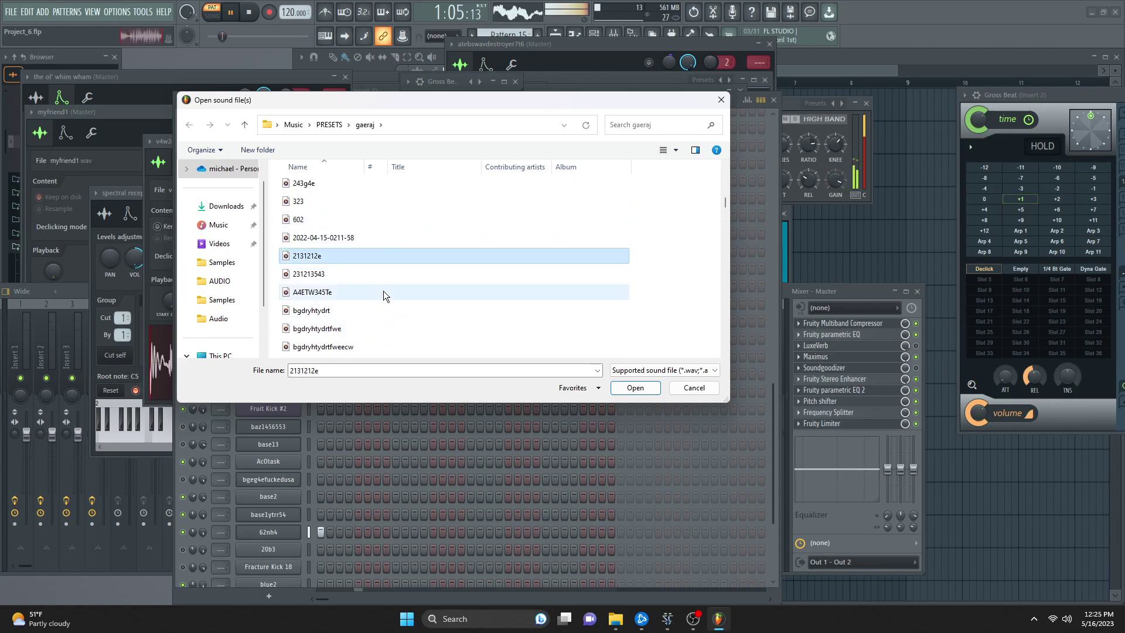
{"action": "scroll", "coordinate": [385, 289], "scroll_direction": "down", "scroll_amount": 2}
{"action": "left_click", "coordinate": [384, 292]}
{"action": "left_click", "coordinate": [385, 276]}
{"action": "left_click", "coordinate": [389, 259]}
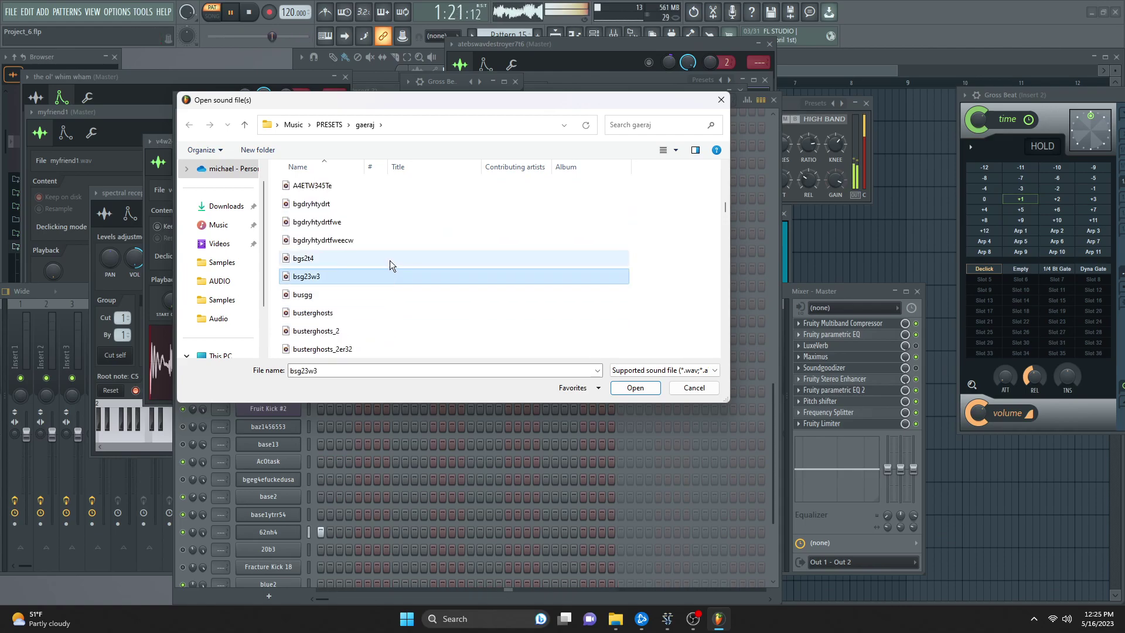
{"action": "left_click", "coordinate": [395, 222]}
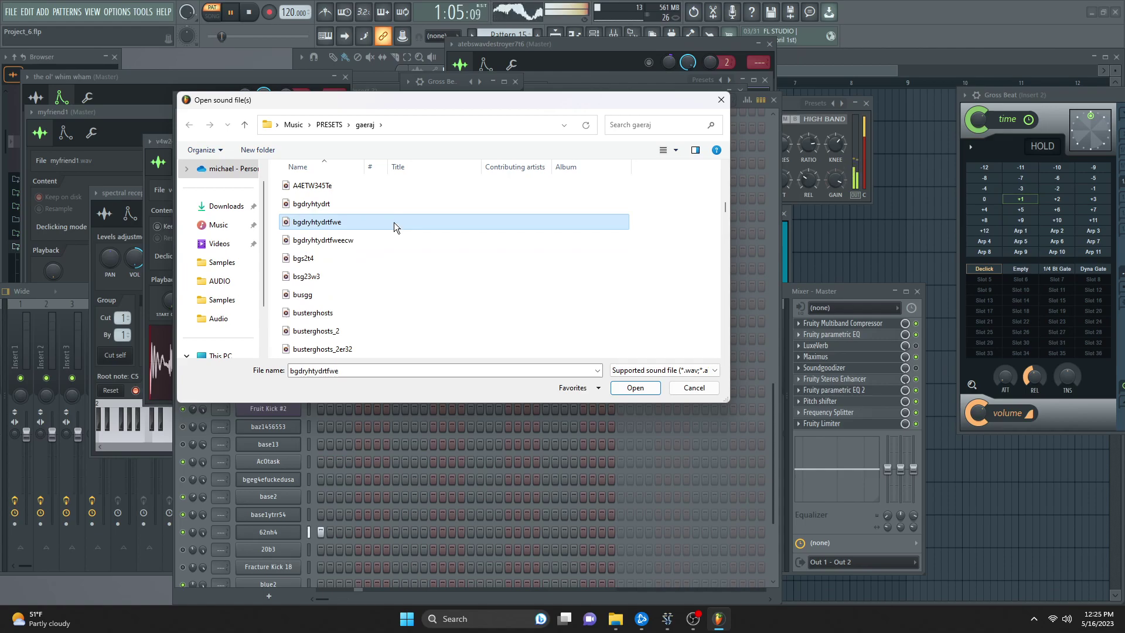
{"action": "double_click", "coordinate": [394, 222]}
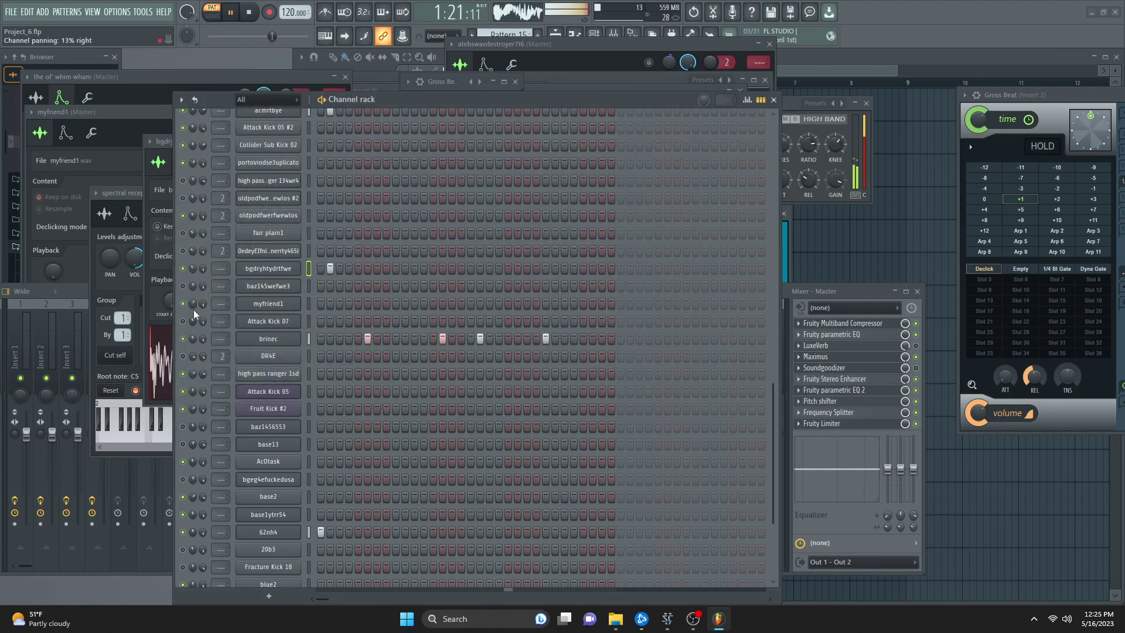
- Clear the hit on step 1 of the 62nh4 channel, keeping bgdryhtydrtfwe's hit on step 2
{"action": "left_click", "coordinate": [308, 532]}
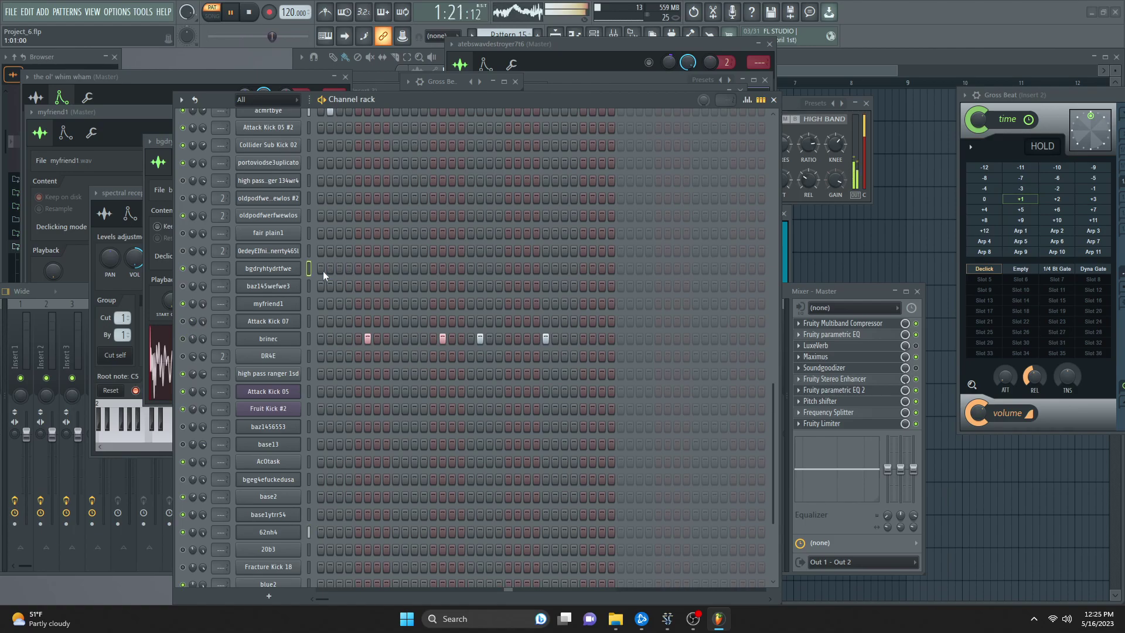
{"action": "left_click", "coordinate": [267, 271]}
{"action": "left_click", "coordinate": [205, 523]}
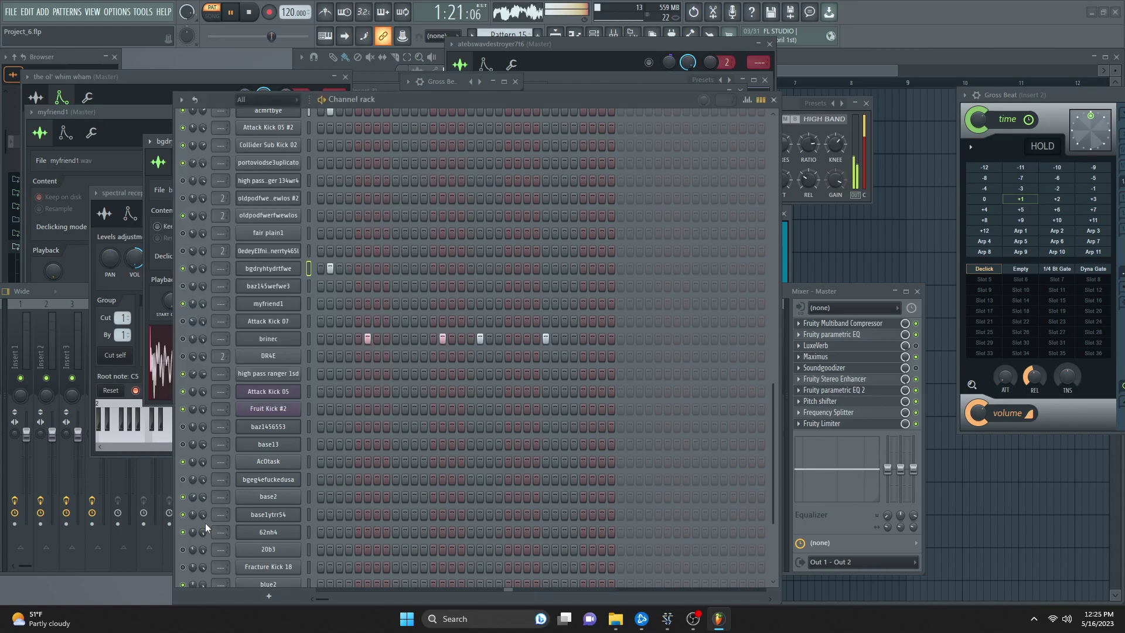
- Replace the bgdryhtydrtfwe channel's sample with 20b3 from the Project_3 Samples folder
{"action": "right_click", "coordinate": [267, 275]}
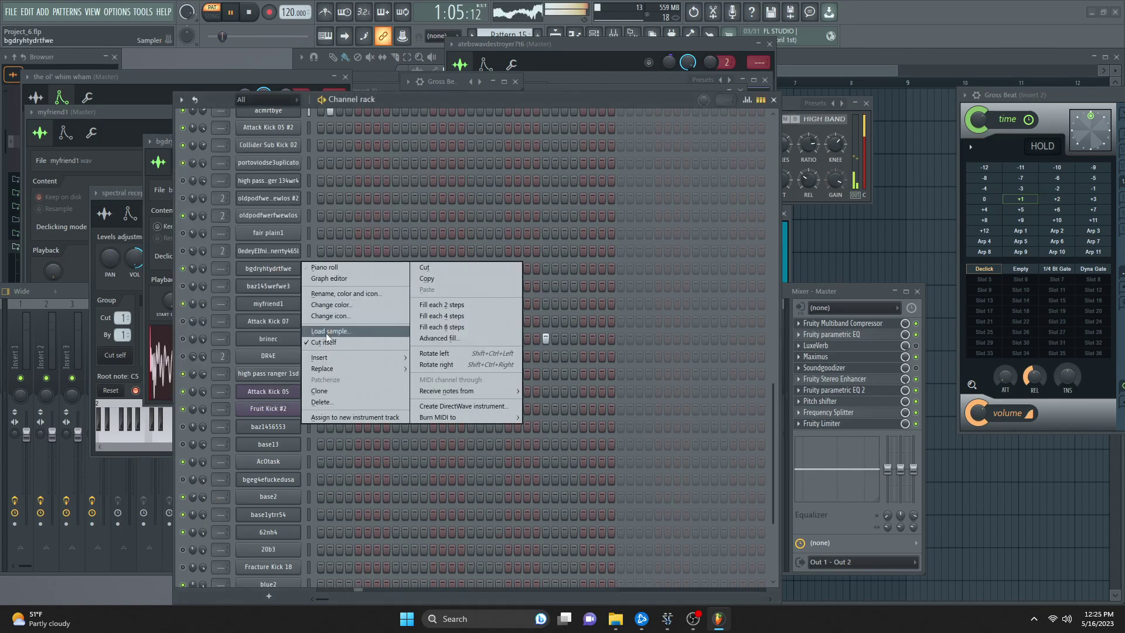
{"action": "left_click", "coordinate": [324, 329]}
{"action": "left_click", "coordinate": [339, 223]}
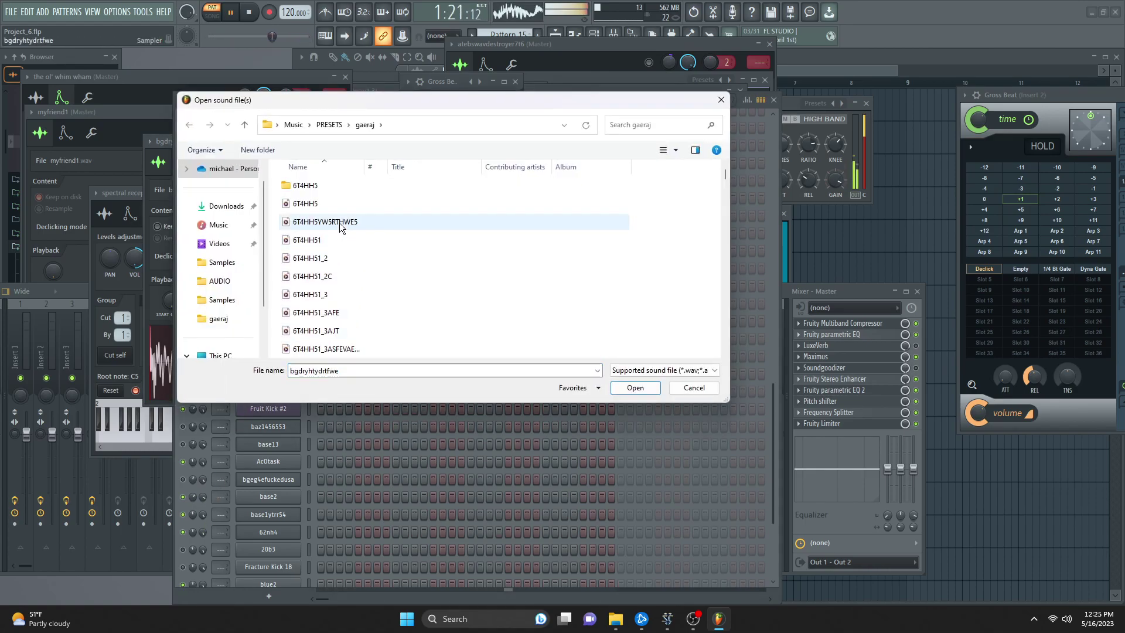
{"action": "left_click", "coordinate": [227, 263]}
{"action": "left_click", "coordinate": [332, 316]}
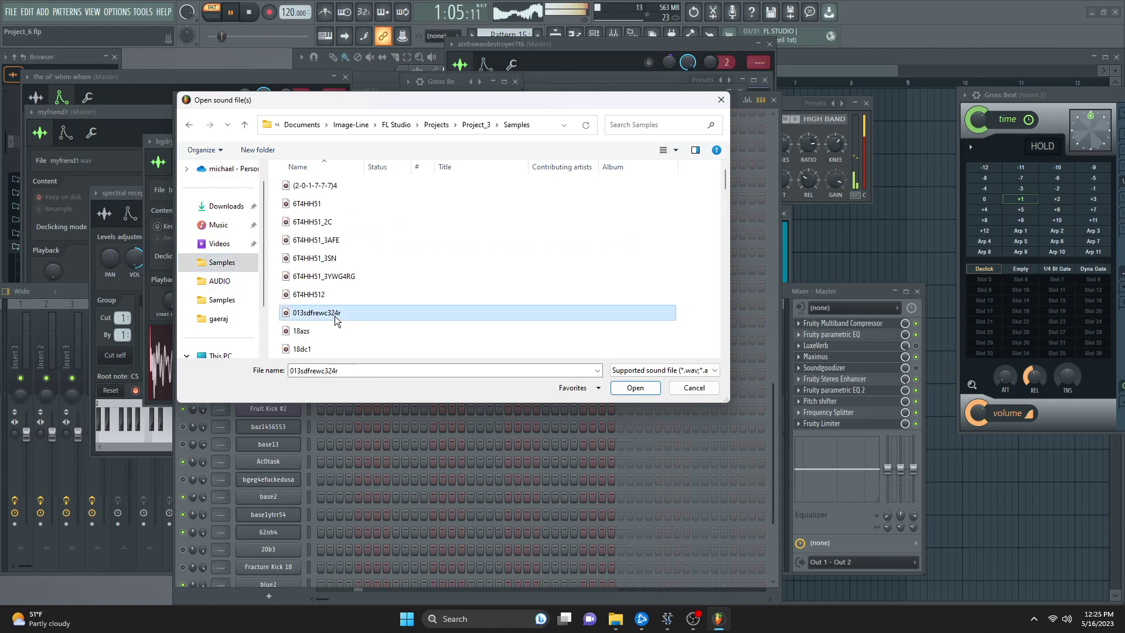
{"action": "scroll", "coordinate": [335, 315], "scroll_direction": "down", "scroll_amount": 1}
{"action": "scroll", "coordinate": [327, 314], "scroll_direction": "down", "scroll_amount": 1}
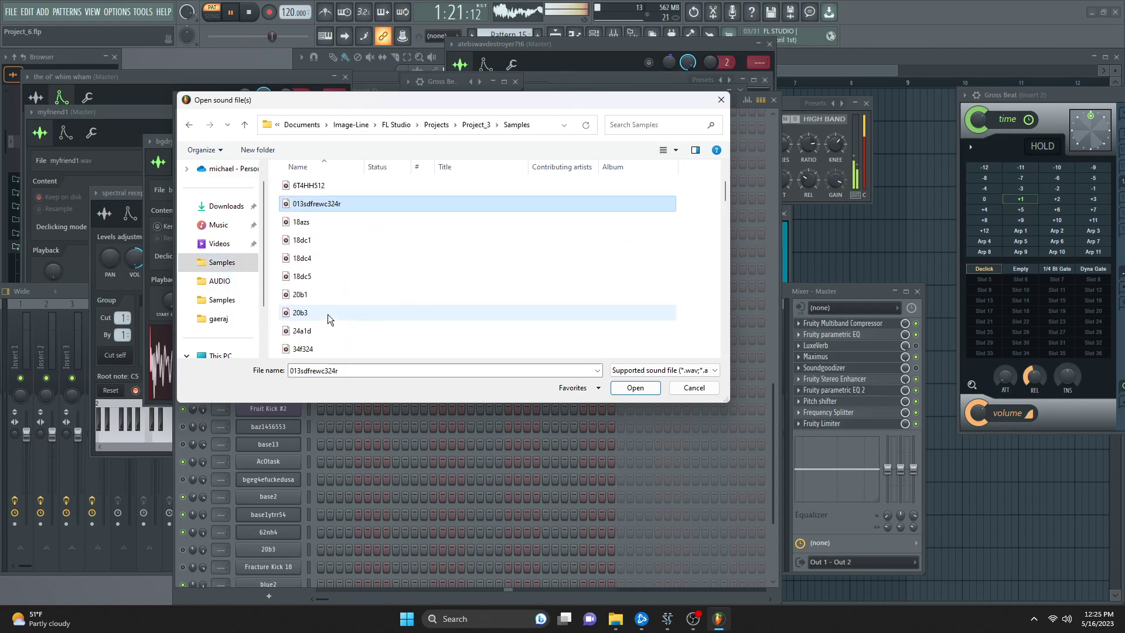
{"action": "double_click", "coordinate": [328, 312]}
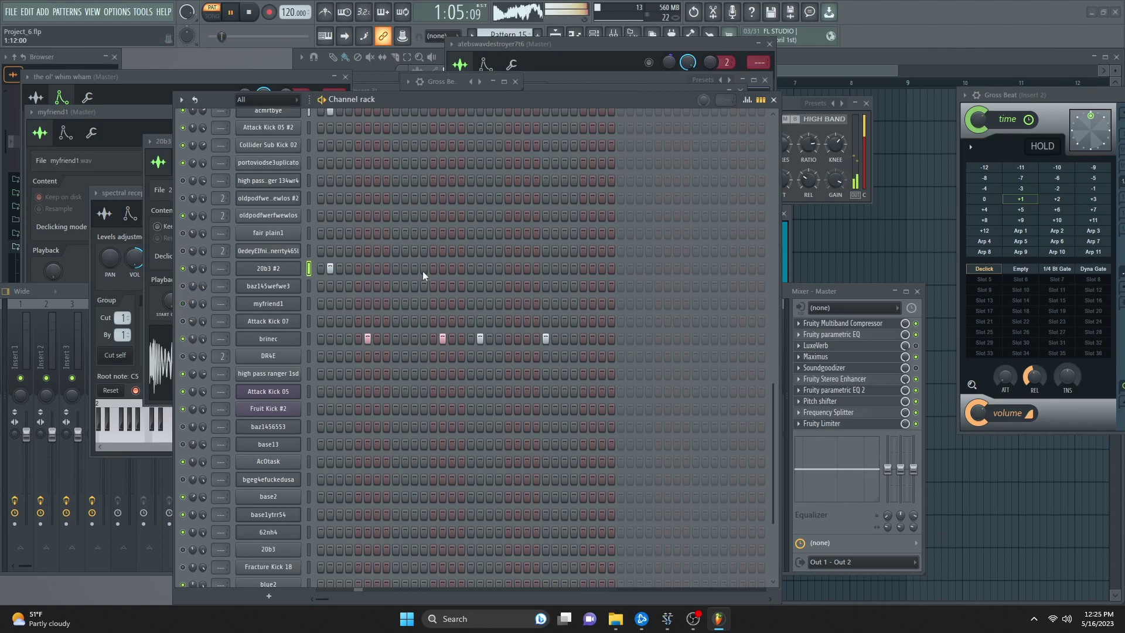
{"action": "right_click", "coordinate": [264, 271]}
{"action": "left_click", "coordinate": [262, 273]}
{"action": "right_click", "coordinate": [555, 268]}
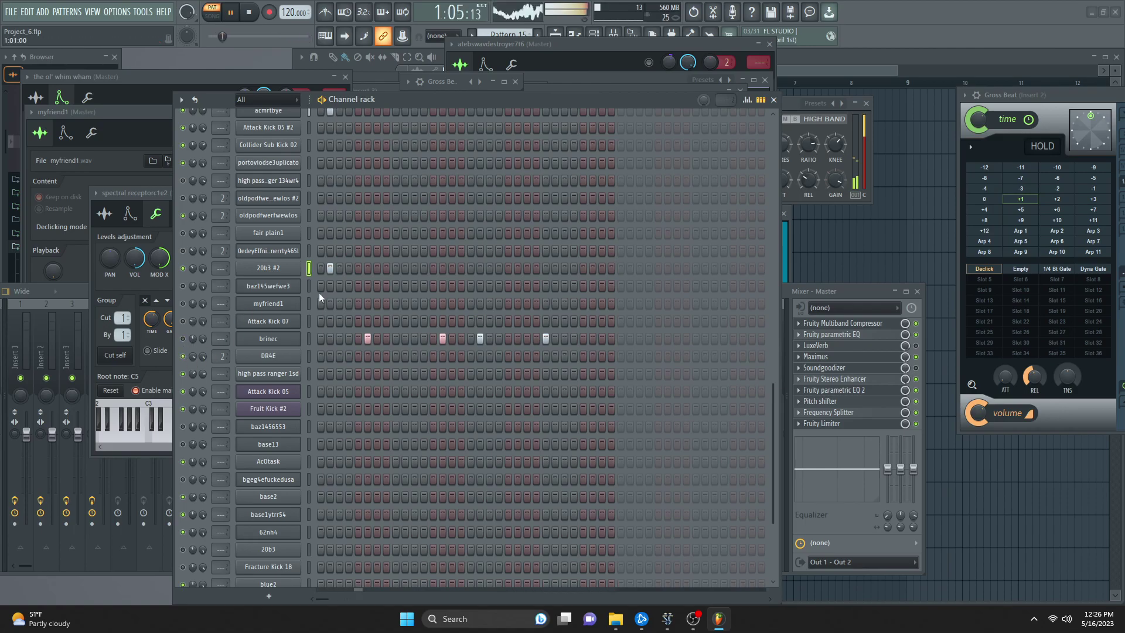
- Set the brinec #2 channel's sample start offset to 78%
{"action": "scroll", "coordinate": [319, 300], "scroll_direction": "up", "scroll_amount": 6}
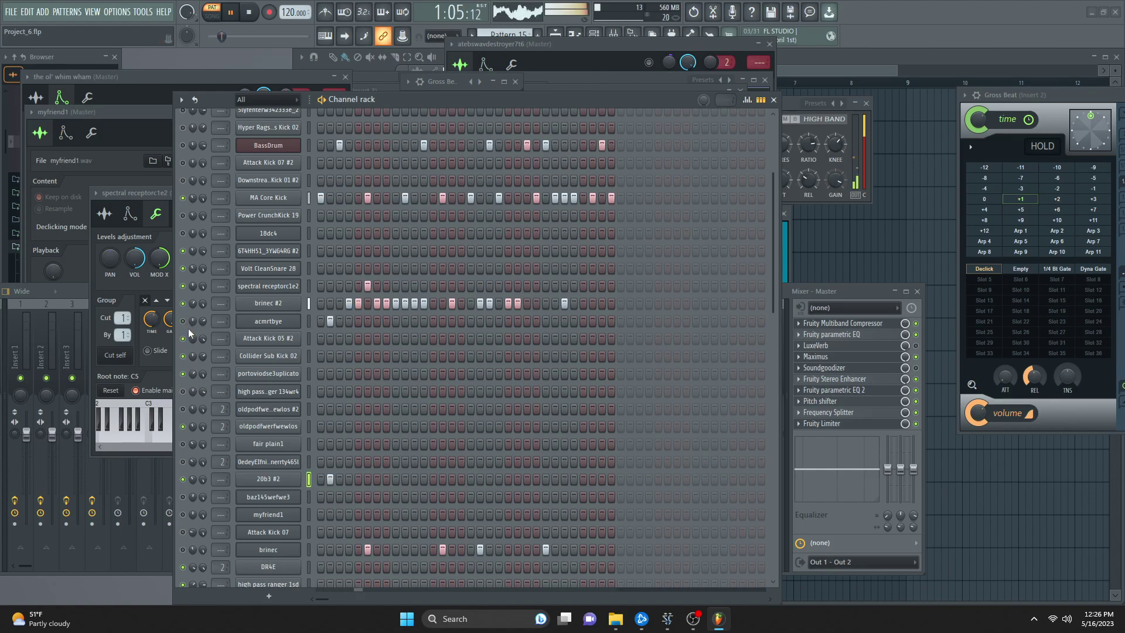
{"action": "left_click", "coordinate": [269, 302]}
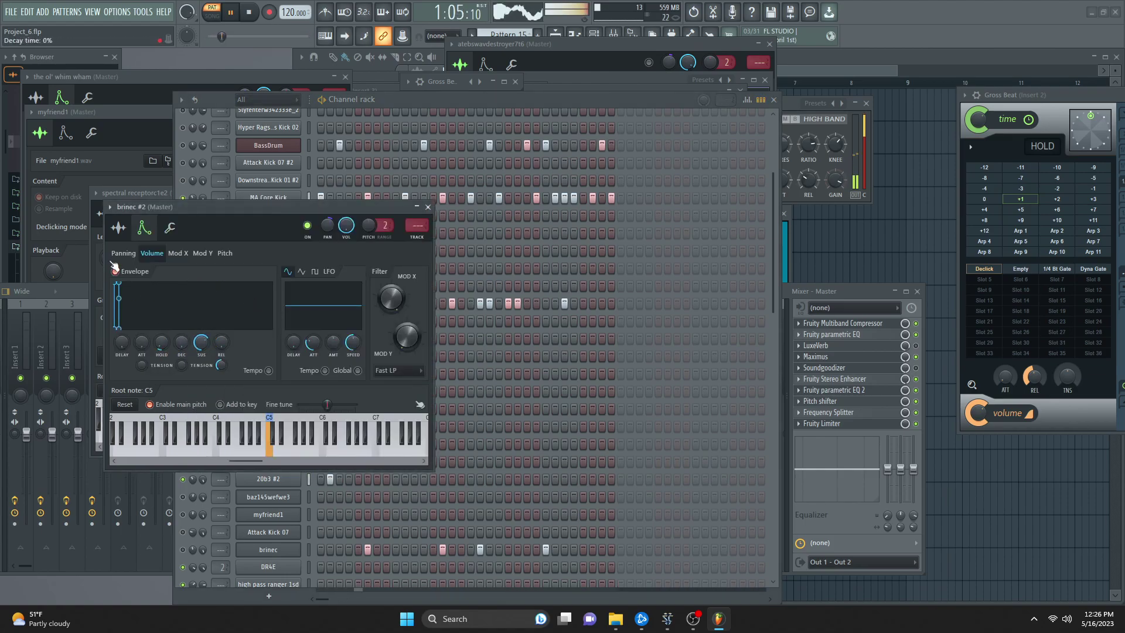
{"action": "left_click", "coordinate": [119, 227]}
{"action": "left_click_drag", "start_coordinate": [131, 366], "coordinate": [131, 312]}
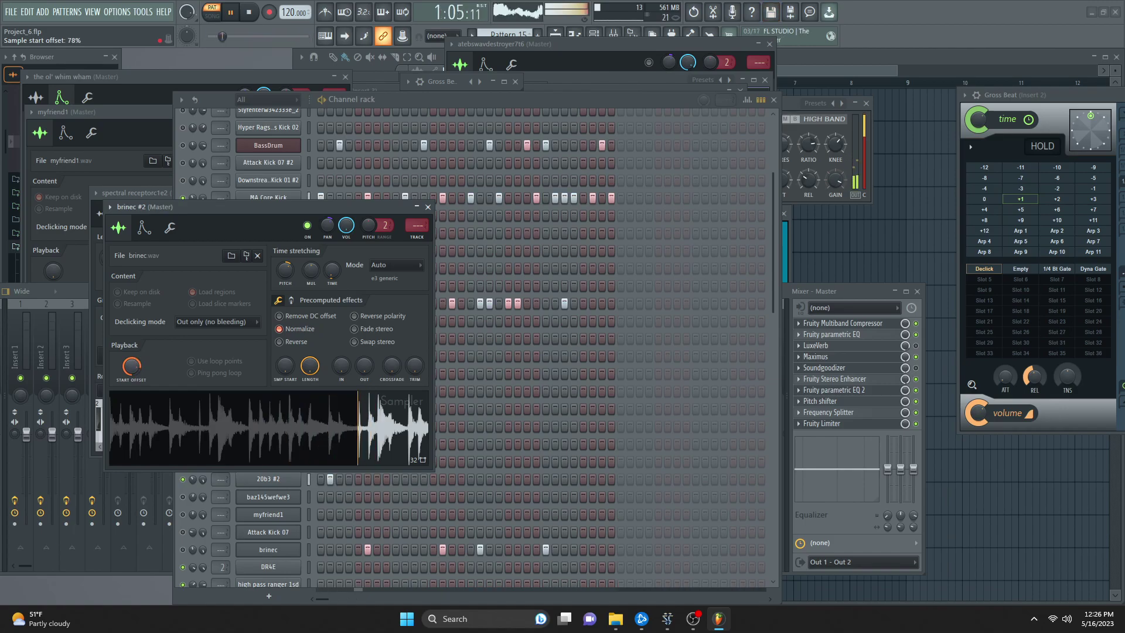
- Thin the brinec #2 pattern out to hits on steps 4, 5, 7, 10, 15, 21, 24 and 27
{"action": "left_click", "coordinate": [170, 512]}
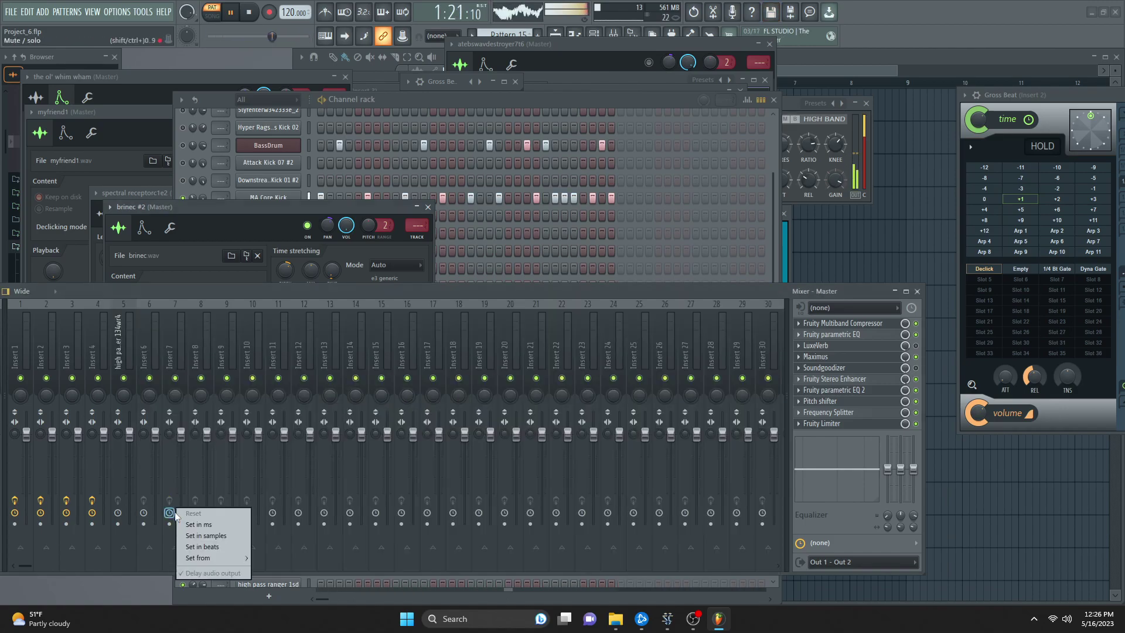
{"action": "left_click", "coordinate": [186, 188]}
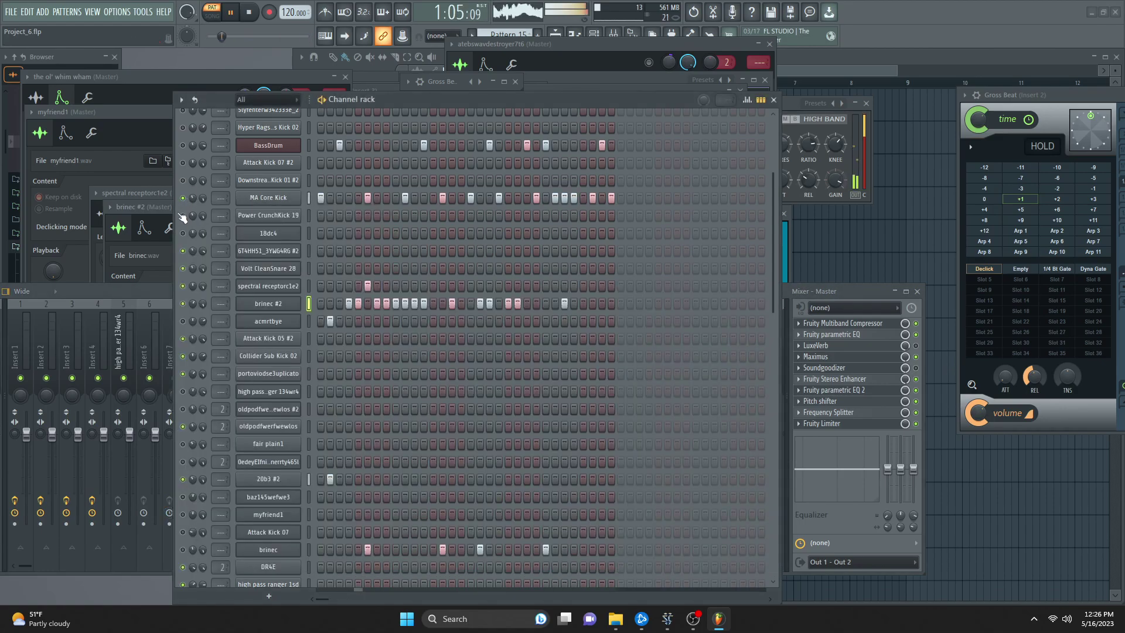
{"action": "right_click", "coordinate": [413, 304]}
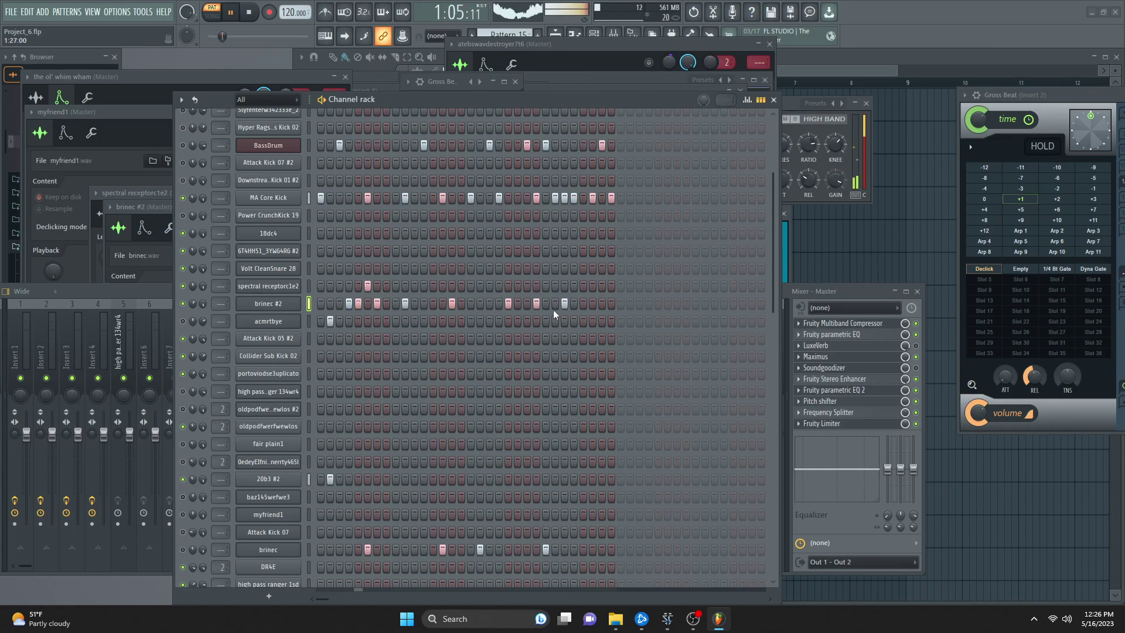
- Pull the brinec #2 channel's sample start offset back to roughly a fifth of the way into its waveform
{"action": "left_click", "coordinate": [268, 303]}
{"action": "left_click_drag", "start_coordinate": [139, 374], "coordinate": [139, 411]}
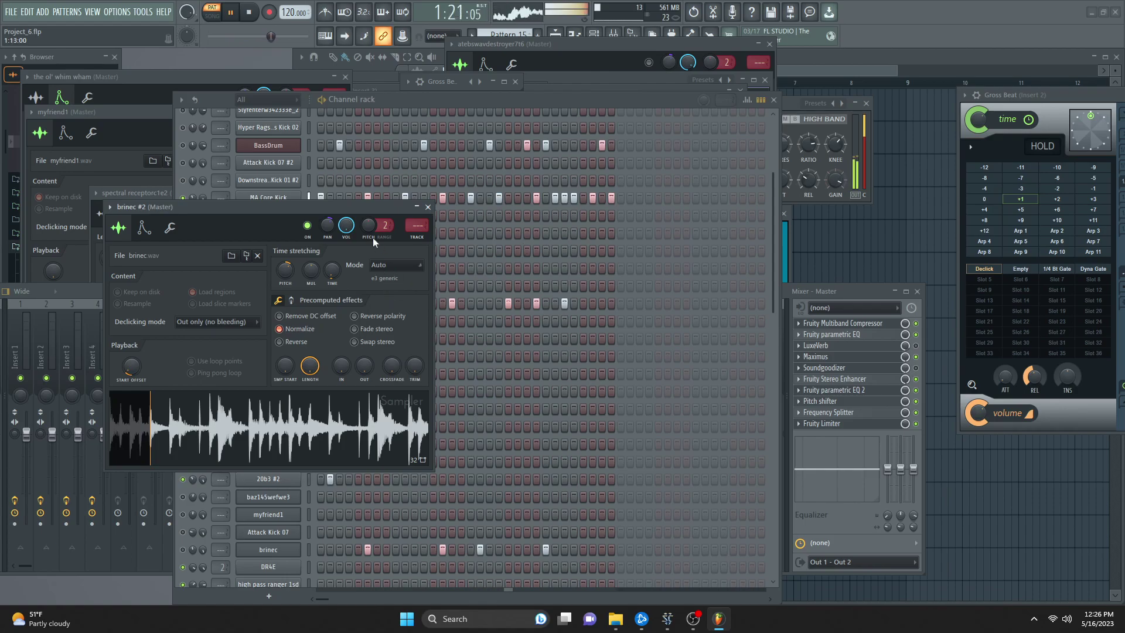
{"action": "left_click_drag", "start_coordinate": [132, 367], "coordinate": [131, 366]}
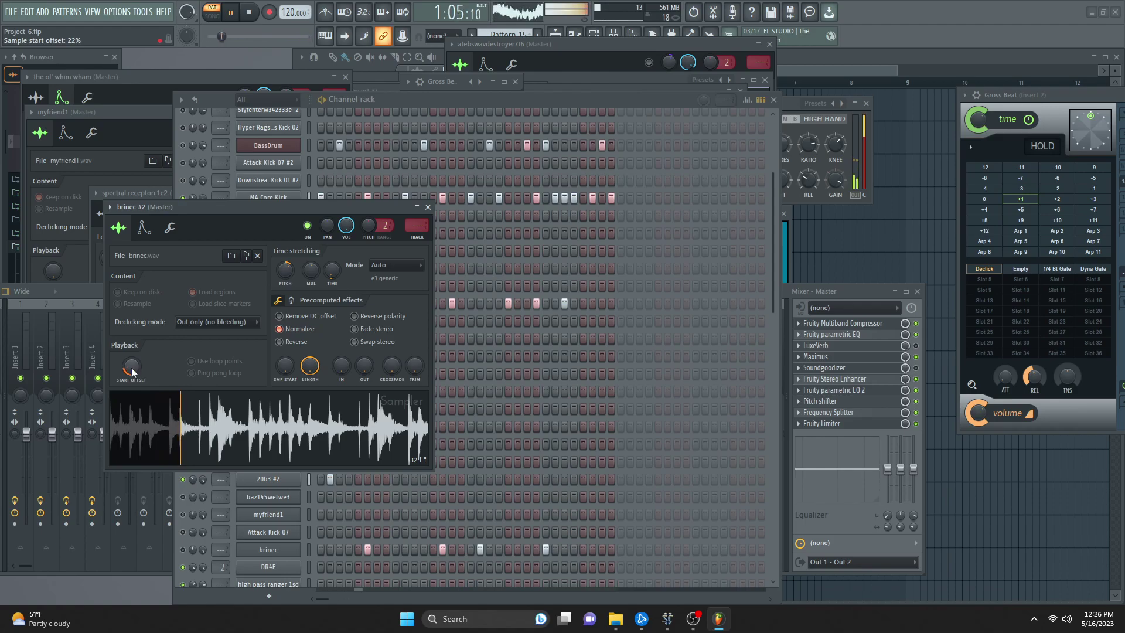
{"action": "left_click", "coordinate": [182, 557]}
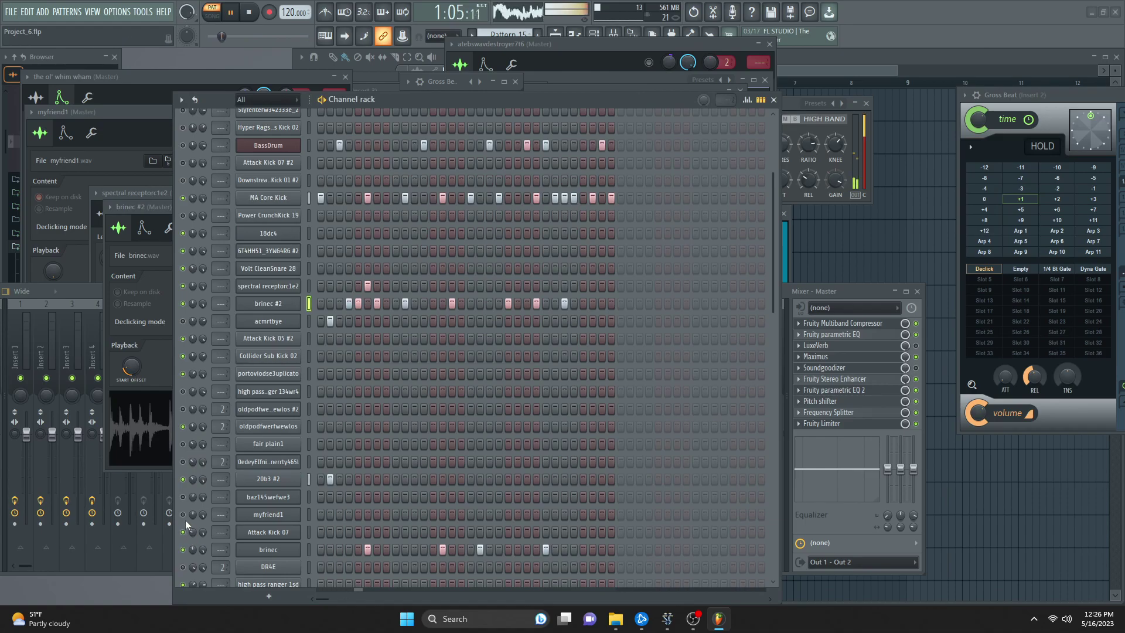
- Add a hit on step 2 of the ol' whim wham channel and route that channel to mixer Insert 2
{"action": "scroll", "coordinate": [303, 259], "scroll_direction": "up", "scroll_amount": 3}
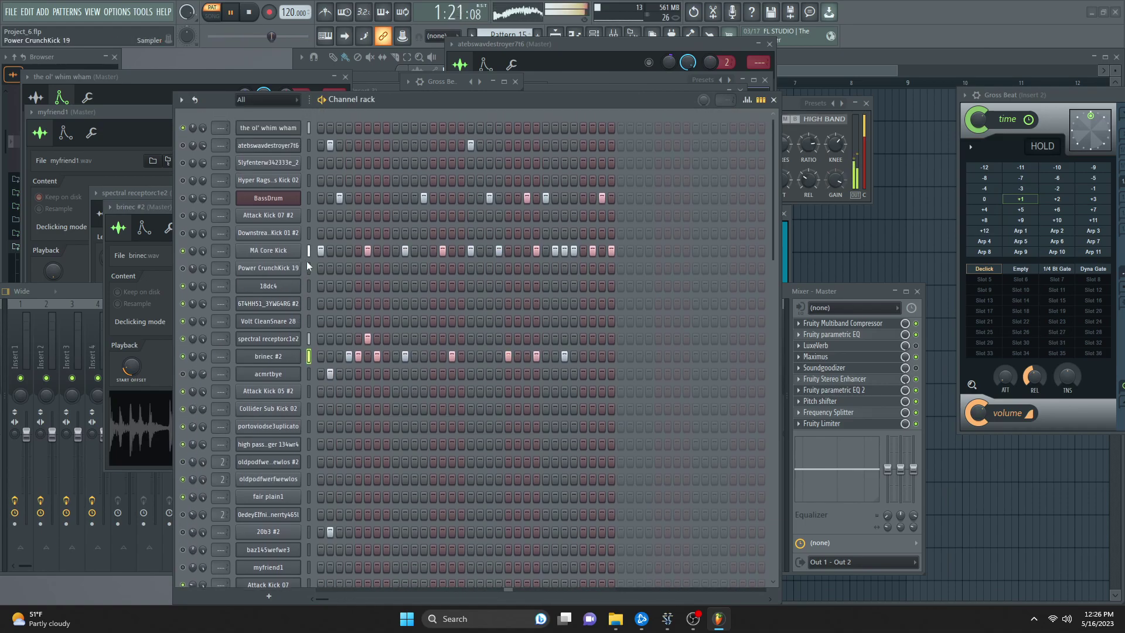
{"action": "left_click", "coordinate": [329, 128]}
{"action": "left_click_drag", "start_coordinate": [221, 129], "coordinate": [221, 117]}
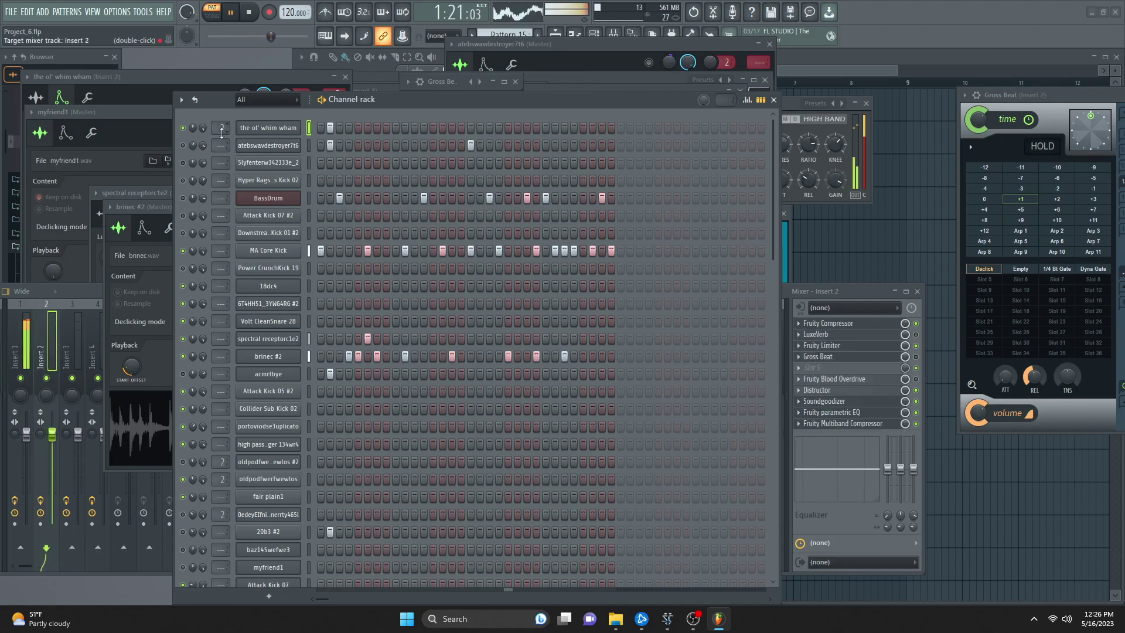
- Raise the sustain and release of the ol' whim wham channel's volume envelope
{"action": "left_click", "coordinate": [268, 128]}
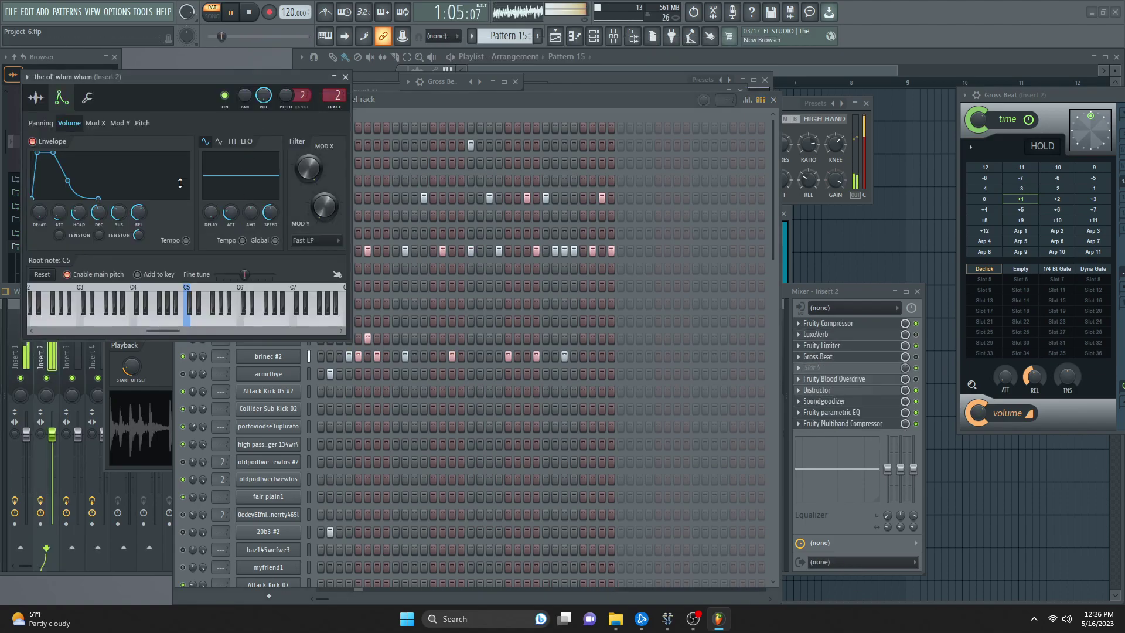
{"action": "left_click_drag", "start_coordinate": [119, 212], "coordinate": [139, 187]}
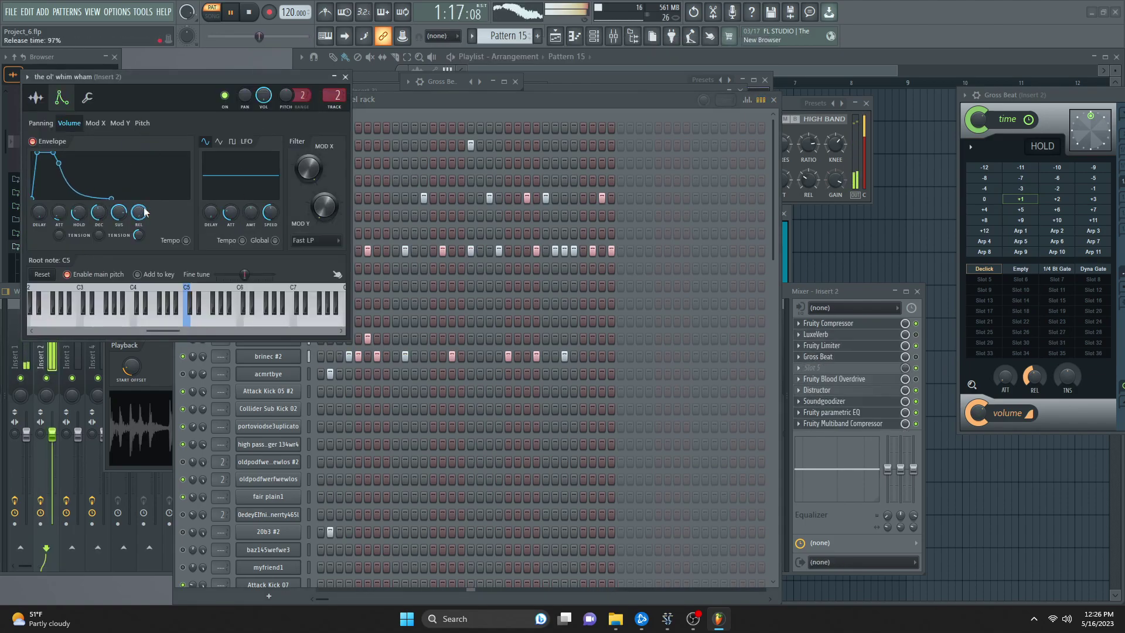
{"action": "left_click", "coordinate": [370, 130]}
- Clear the step 2 hits of the ol' whim wham and atebswavdestroyer716, and mute the brinec #2 channel
{"action": "left_click", "coordinate": [330, 127]}
{"action": "left_click", "coordinate": [183, 356]}
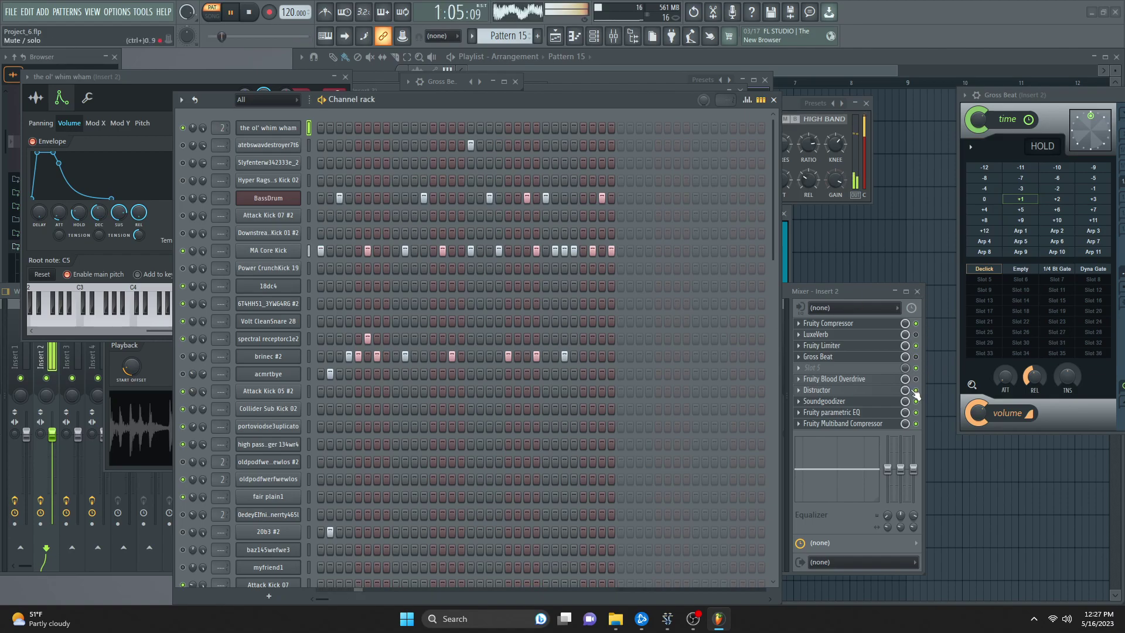
- Disable the Distructor effect on mixer Insert 2 and the Pitch shifter on the Master track
{"action": "key", "text": "F9"}
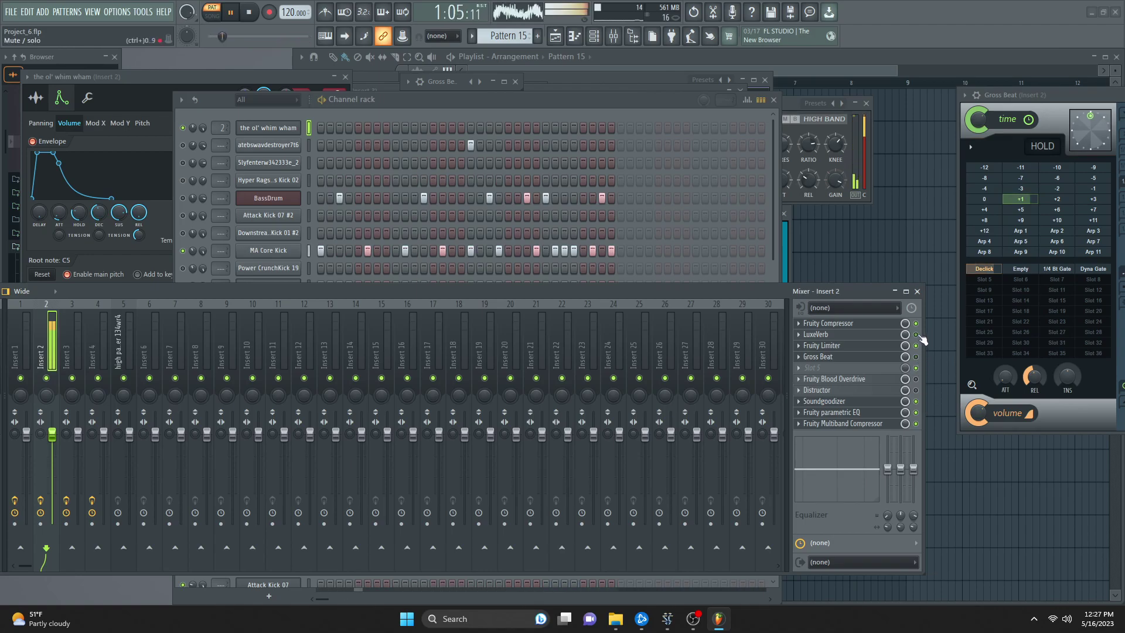
{"action": "double_click", "coordinate": [219, 250]}
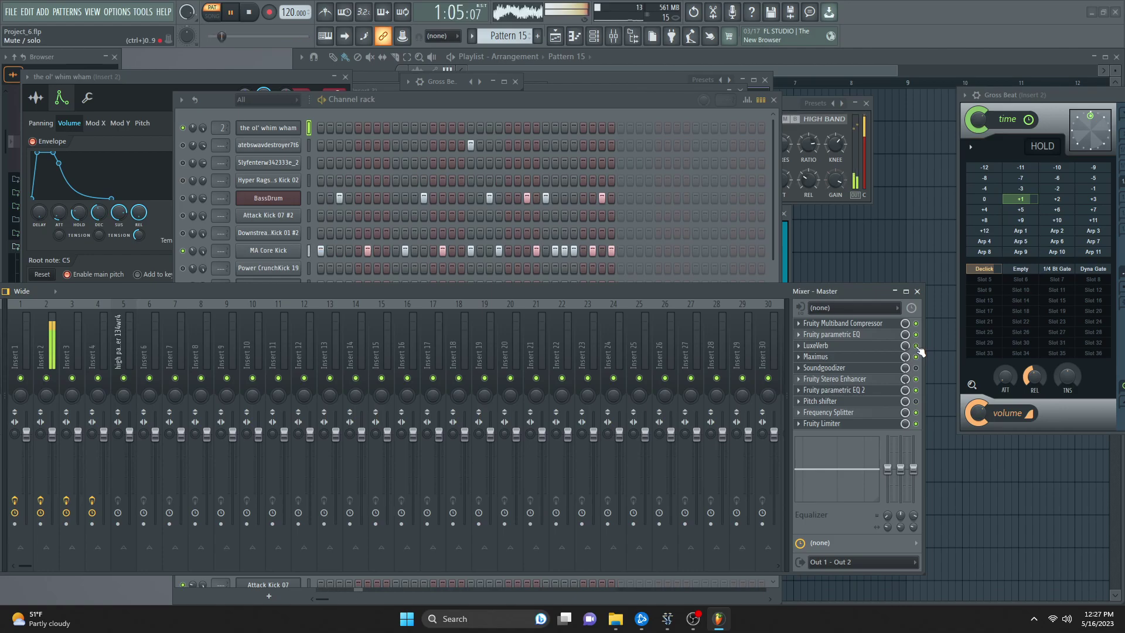
{"action": "left_click", "coordinate": [178, 209]}
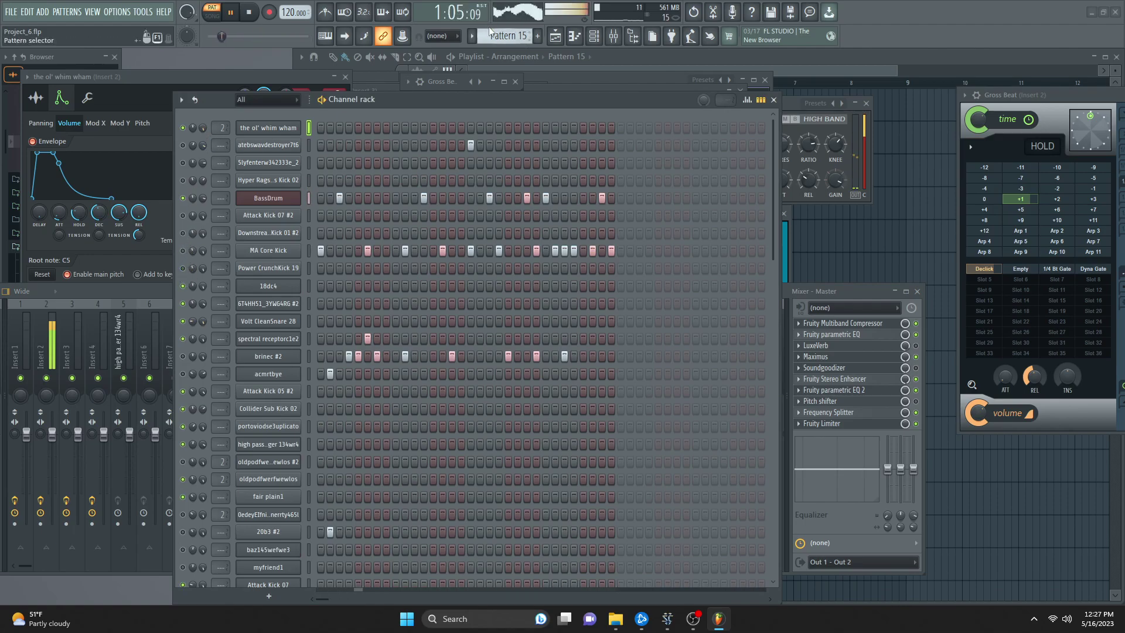
- Switch to Pattern 17 and place a hit on step 2 of the ol' whim wham channel
{"action": "scroll", "coordinate": [489, 27], "scroll_direction": "down", "scroll_amount": 2}
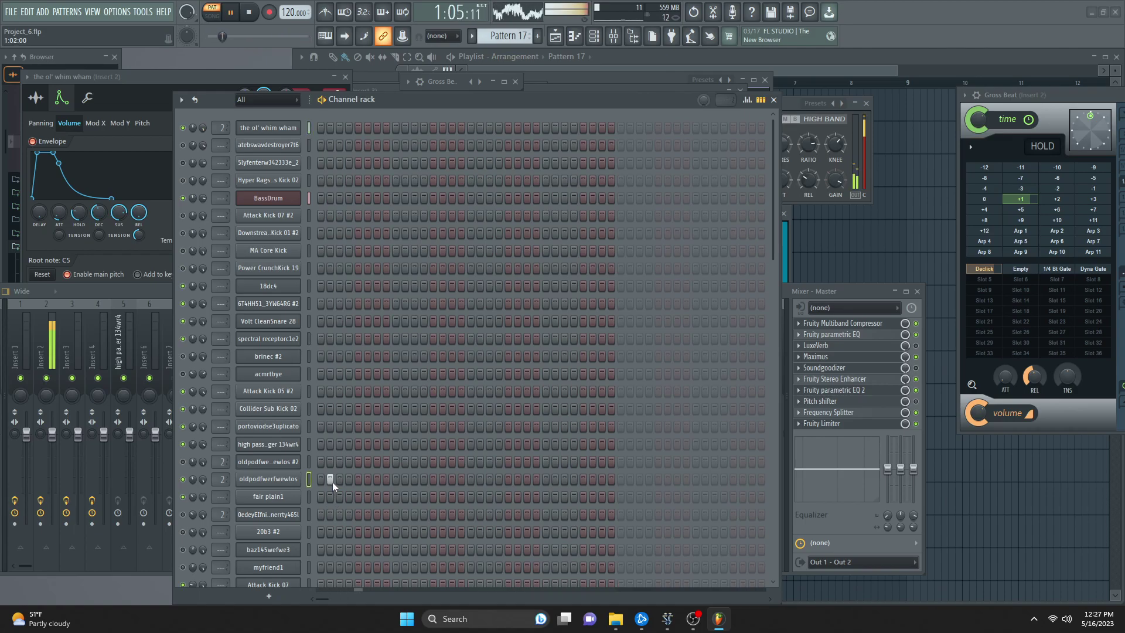
{"action": "left_click", "coordinate": [329, 129]}
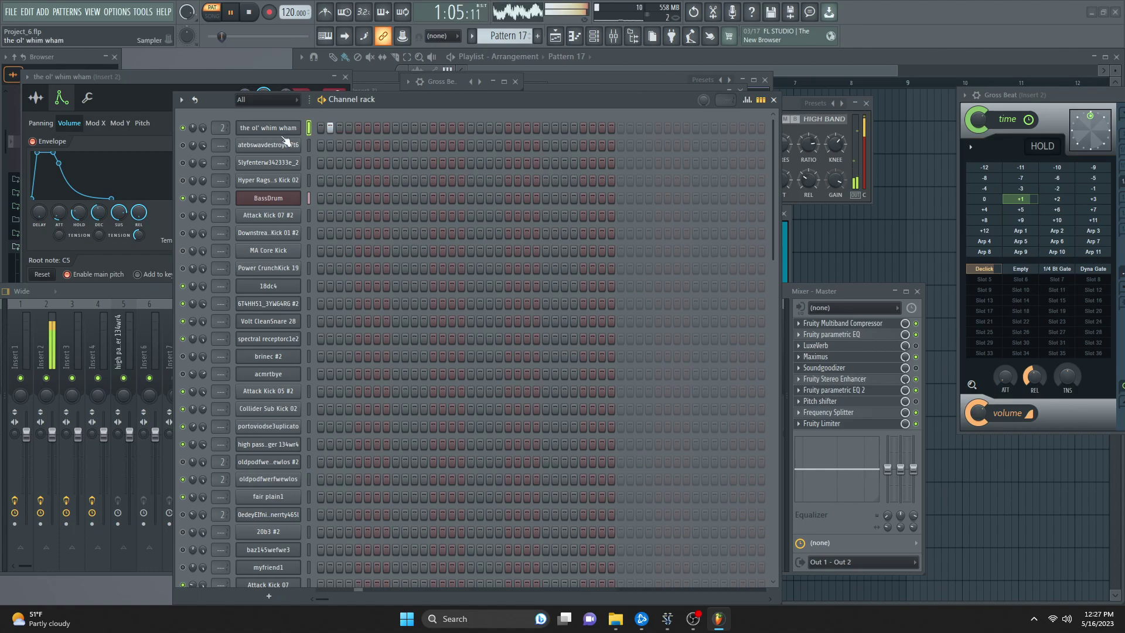
- Route the ol' whim wham channel to the Master, with an envelope release time of 82% and a sample start offset of 48%
{"action": "left_click", "coordinate": [268, 128]}
{"action": "scroll", "coordinate": [334, 95], "scroll_direction": "down", "scroll_amount": 2}
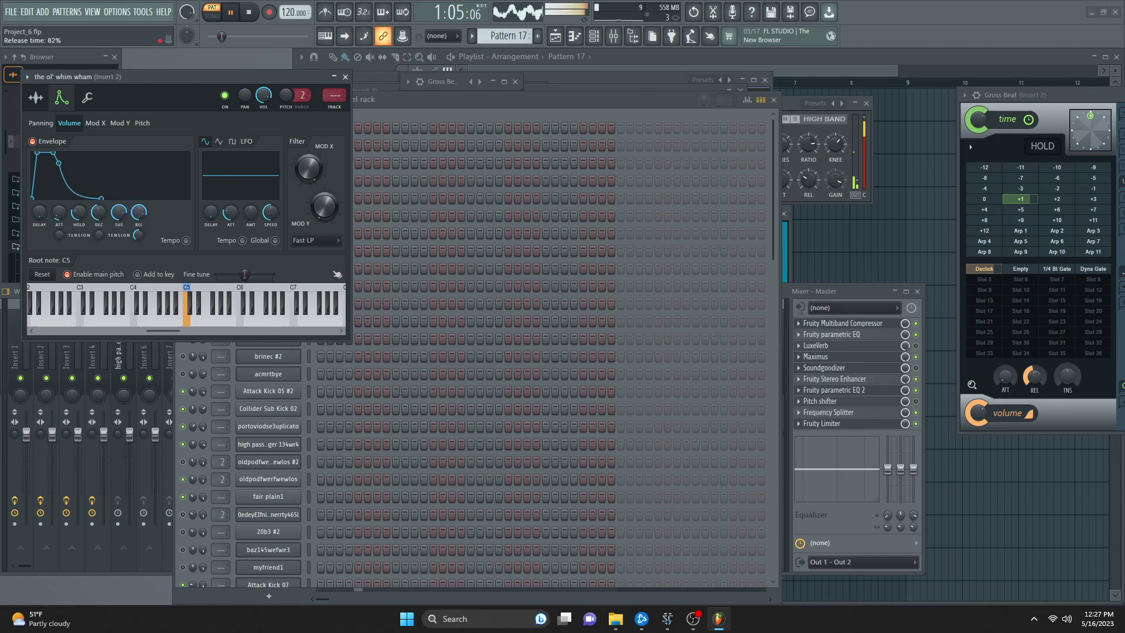
{"action": "left_click", "coordinate": [36, 98]}
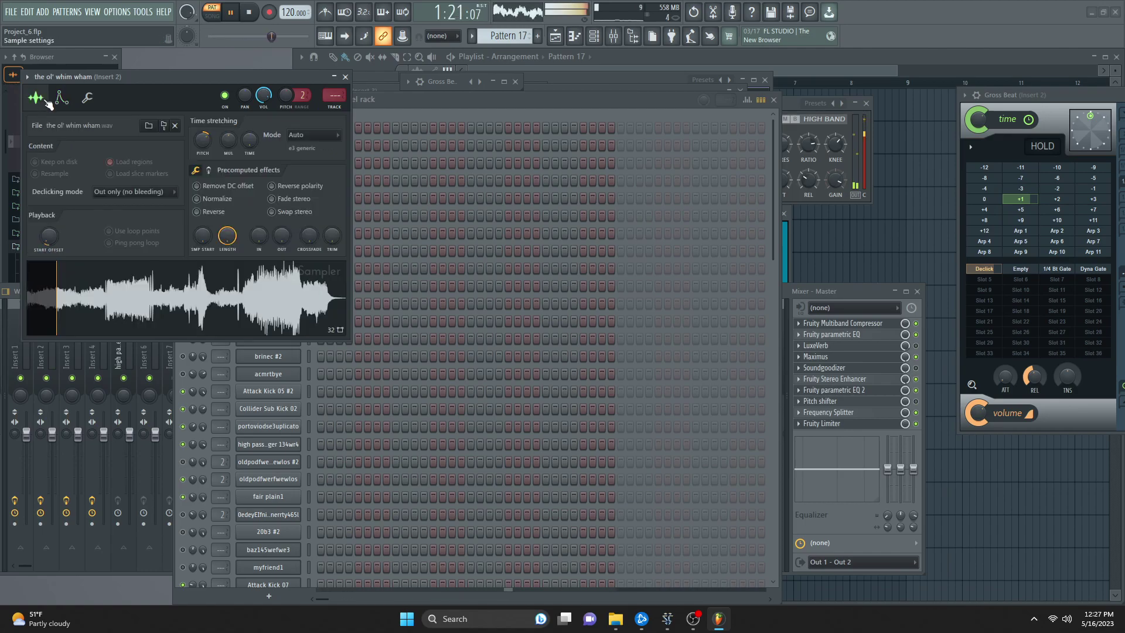
{"action": "left_click_drag", "start_coordinate": [48, 236], "coordinate": [49, 205]}
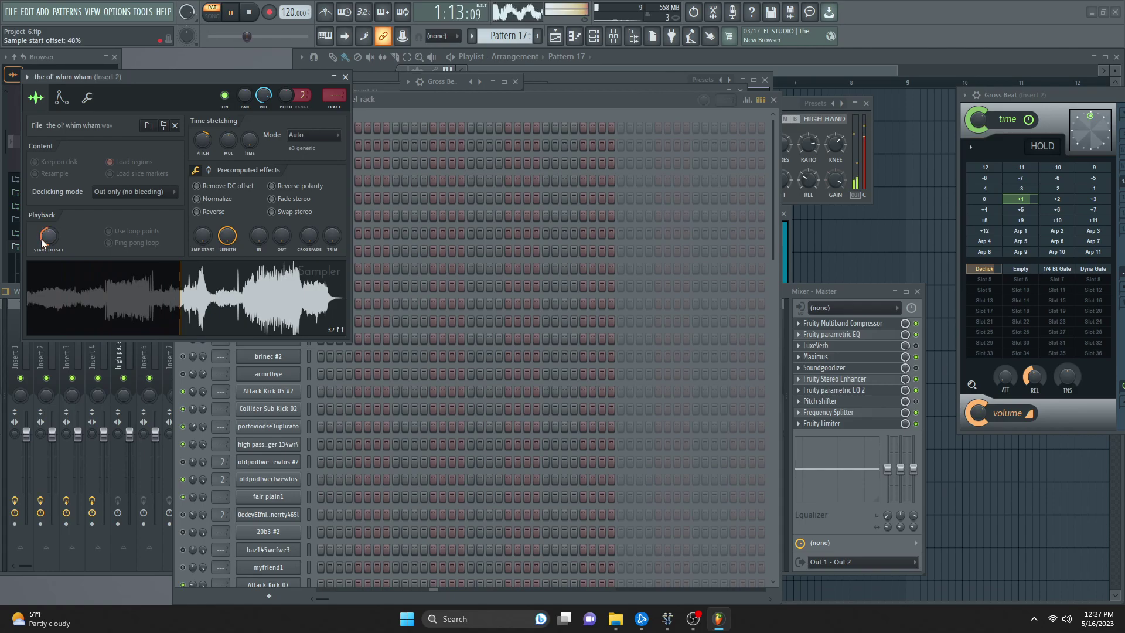
{"action": "left_click", "coordinate": [189, 412]}
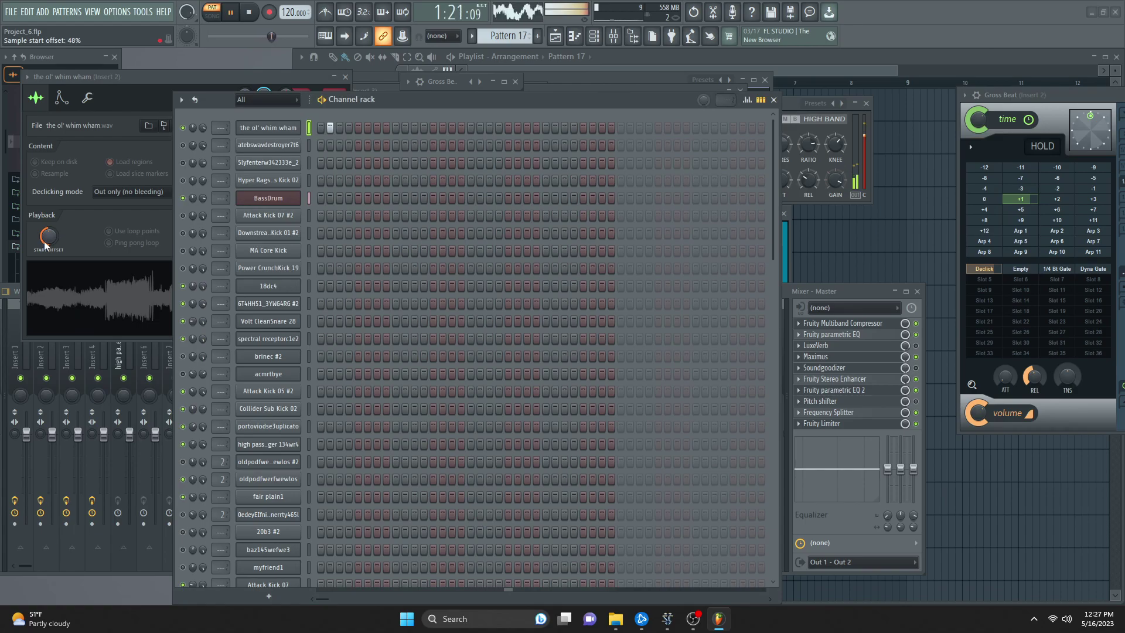
- Place hits on steps 2, 7, 8, 12, 18 and 20 of the spectral receptor1e2 channel
{"action": "left_click", "coordinate": [328, 340]}
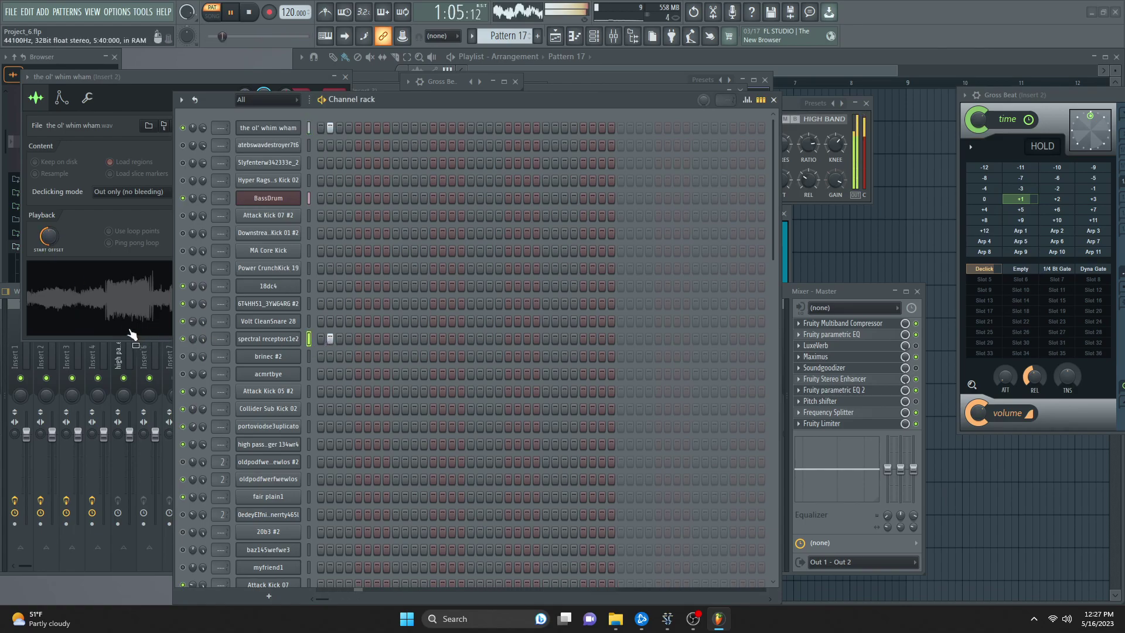
{"action": "left_click", "coordinate": [422, 341]}
{"action": "left_click", "coordinate": [377, 339]}
{"action": "left_click", "coordinate": [386, 339]}
{"action": "left_click", "coordinate": [480, 340]}
{"action": "left_click", "coordinate": [499, 340]}
- Try hits on steps 22, 3 and 2 of the 6T4HH51 #2 channel, leaving a single hit on step 1
{"action": "left_click", "coordinate": [518, 304]}
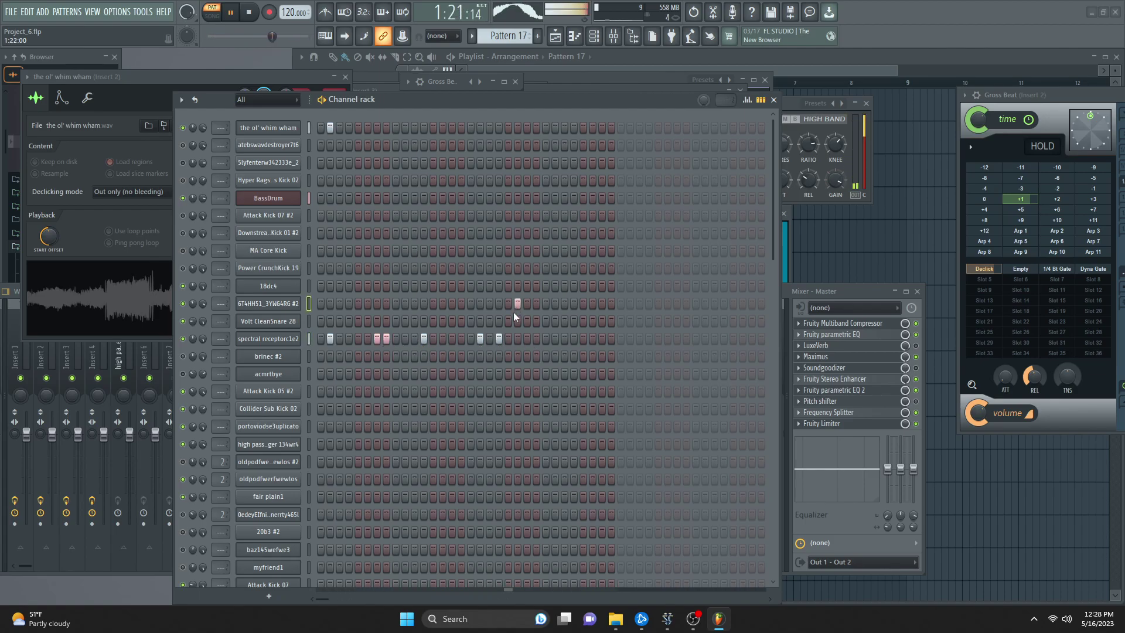
{"action": "left_click", "coordinate": [515, 305]}
{"action": "left_click", "coordinate": [338, 304]}
{"action": "right_click", "coordinate": [337, 304]}
{"action": "left_click", "coordinate": [322, 305]}
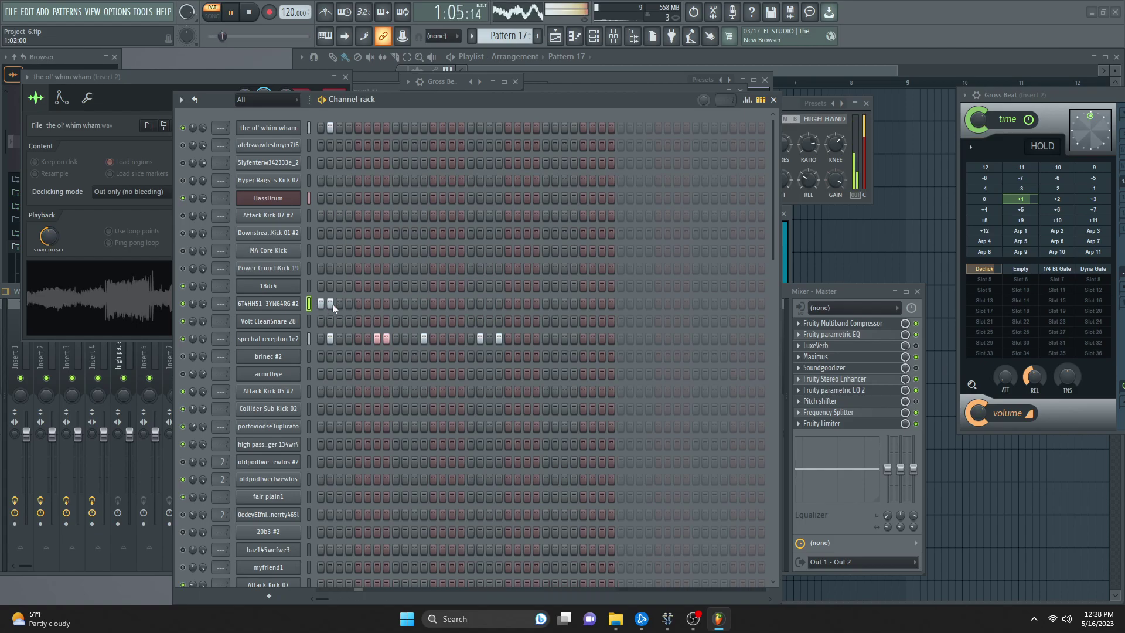
{"action": "left_click", "coordinate": [323, 304]}
{"action": "left_click", "coordinate": [323, 302]}
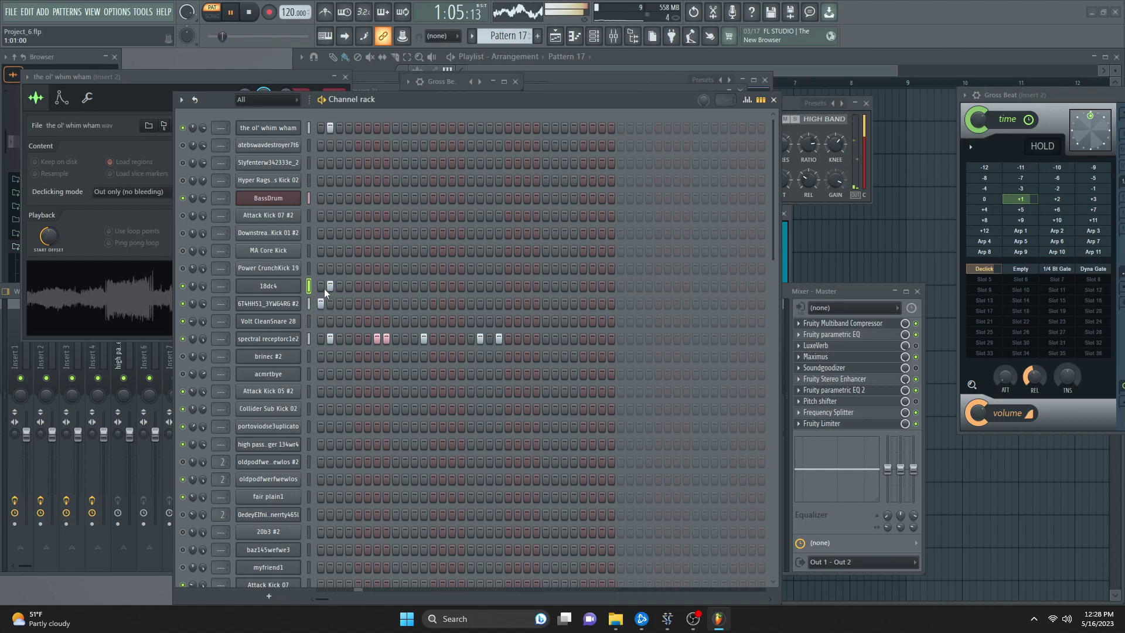
- Audition a hit on step 2 of the 18dc4 and BassDrum channels
{"action": "left_click", "coordinate": [311, 286]}
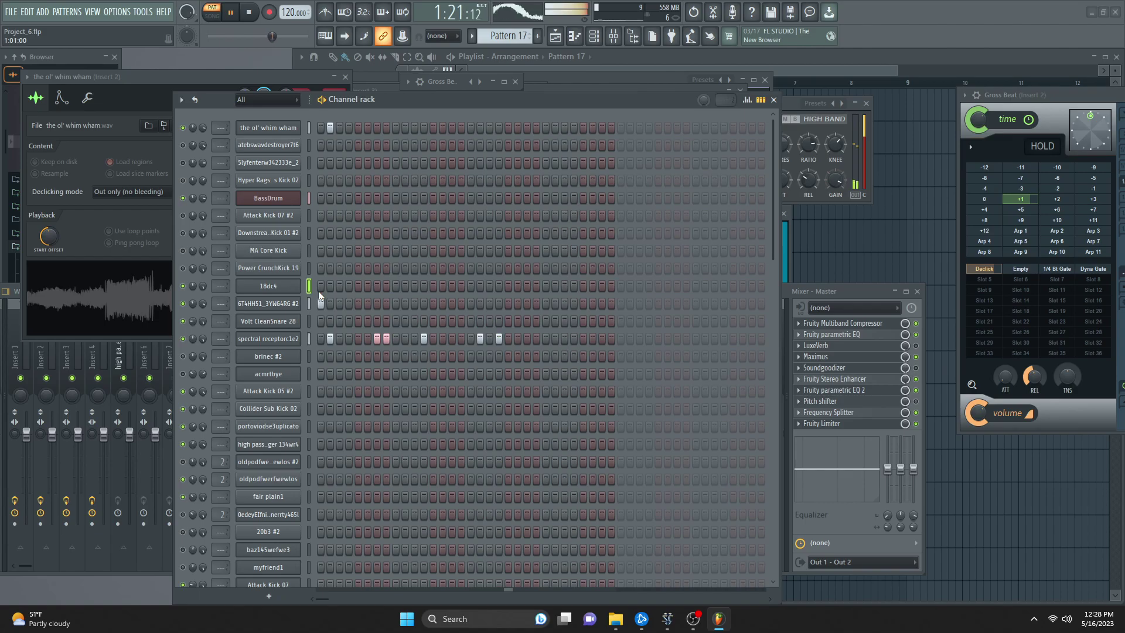
{"action": "left_click", "coordinate": [330, 199]}
{"action": "right_click", "coordinate": [328, 201]}
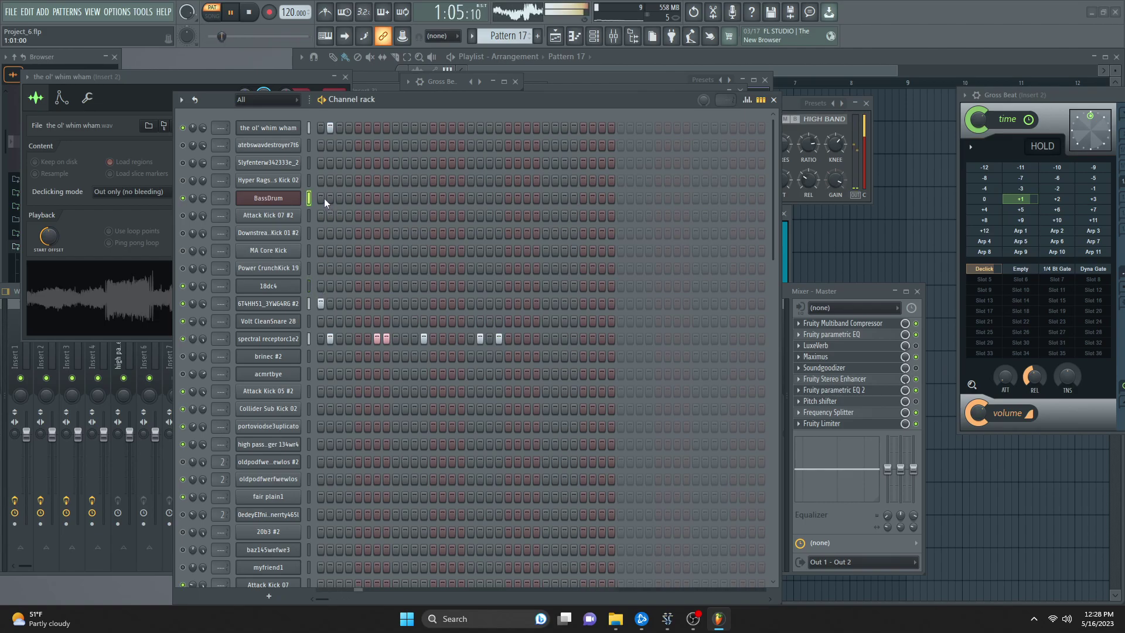
- Clear the ol' whim wham's step 2 hit and place one on step 2 of the atebswavdestroyer716 channel instead
{"action": "right_click", "coordinate": [328, 128]}
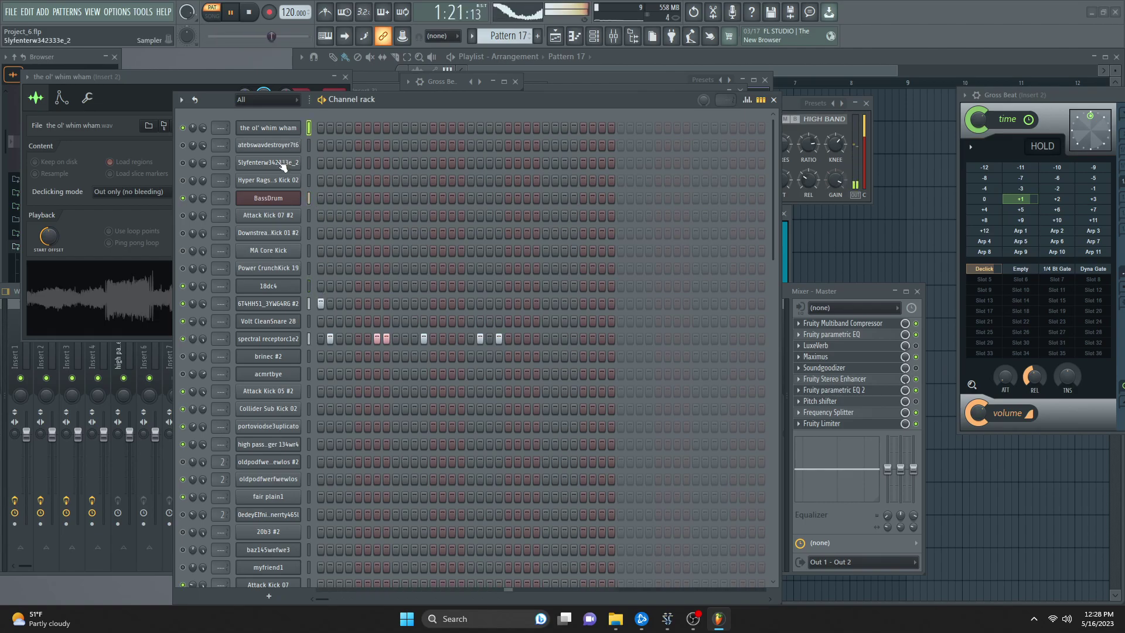
{"action": "left_click", "coordinate": [329, 144]}
- Thin the spectral receptor1e2 pattern by clearing its hits on steps 7, 8, 18 and 20
{"action": "left_click", "coordinate": [386, 339]}
{"action": "left_click", "coordinate": [377, 339]}
{"action": "left_click", "coordinate": [479, 338]}
{"action": "left_click", "coordinate": [498, 338]}
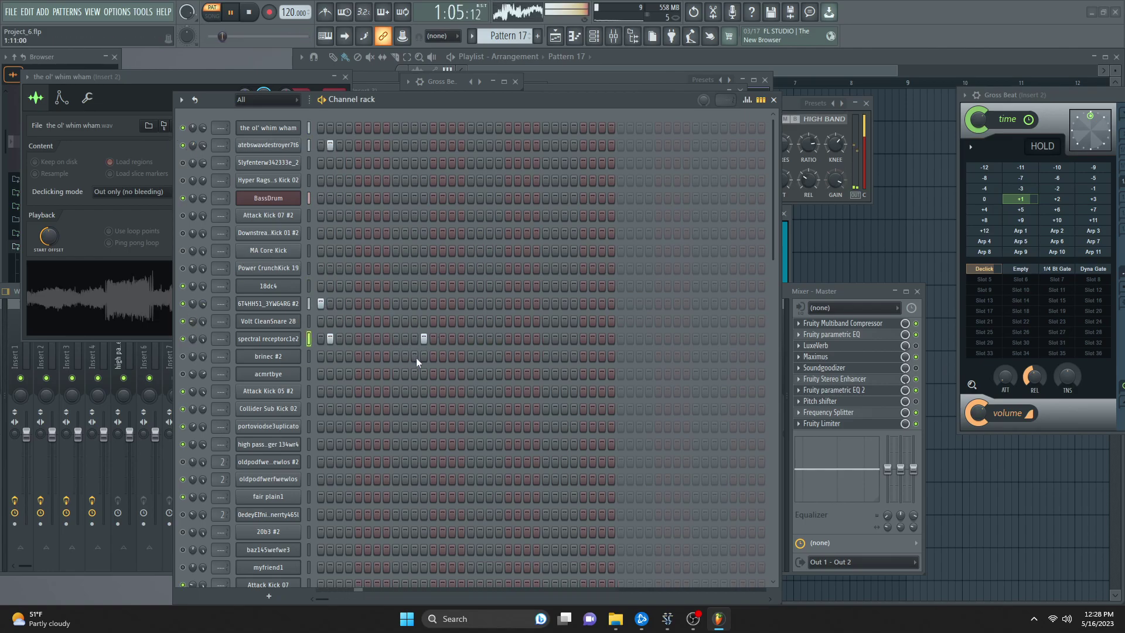
- Place an acmrtbye hit on step 1 instead of step 14, and set that channel's volume to 100%
{"action": "left_click", "coordinate": [442, 374]}
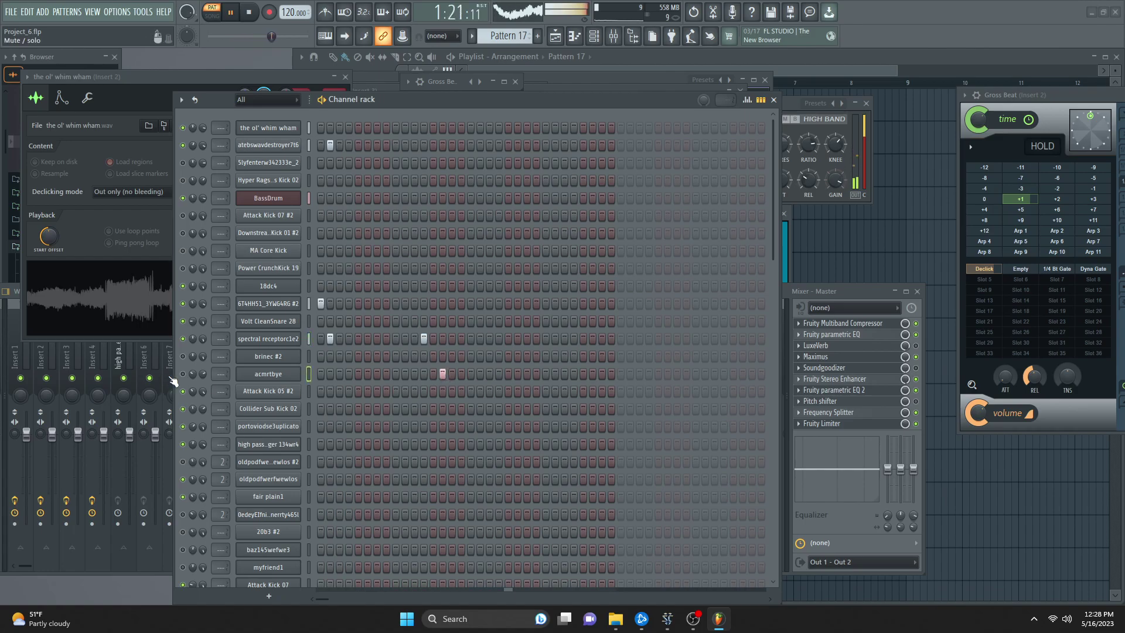
{"action": "left_click", "coordinate": [320, 371]}
{"action": "right_click", "coordinate": [442, 362]}
{"action": "right_click", "coordinate": [443, 370]}
{"action": "left_click_drag", "start_coordinate": [203, 373], "coordinate": [202, 369]}
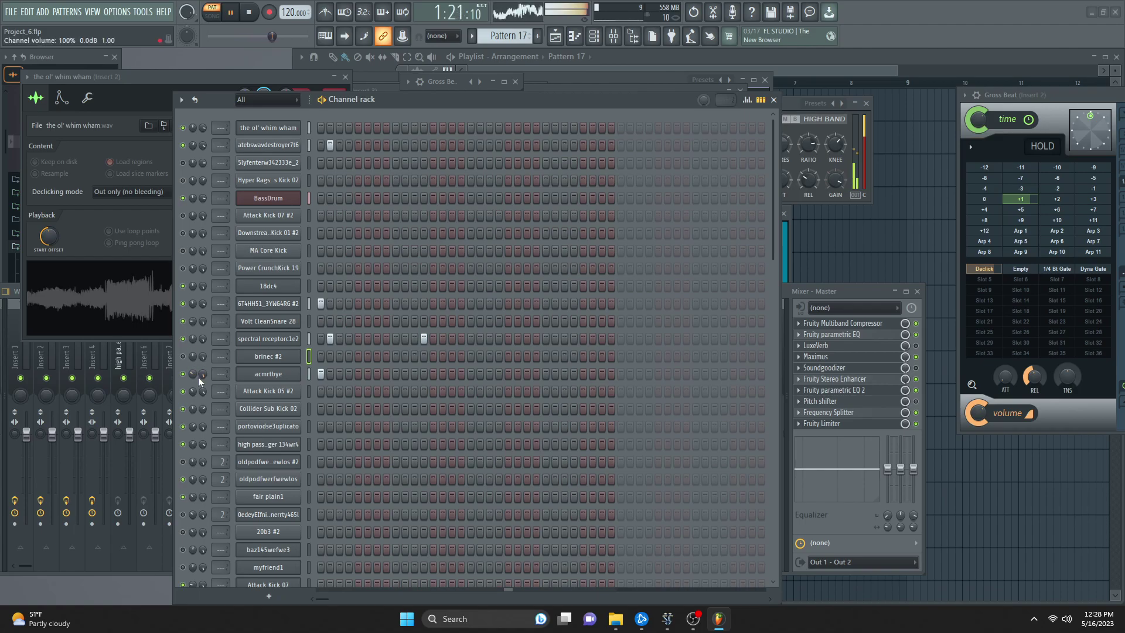
- Move the acmrtbye hit from step 1 to step 2, trying step 12 in between
{"action": "left_click", "coordinate": [309, 378]}
{"action": "left_click", "coordinate": [320, 374]}
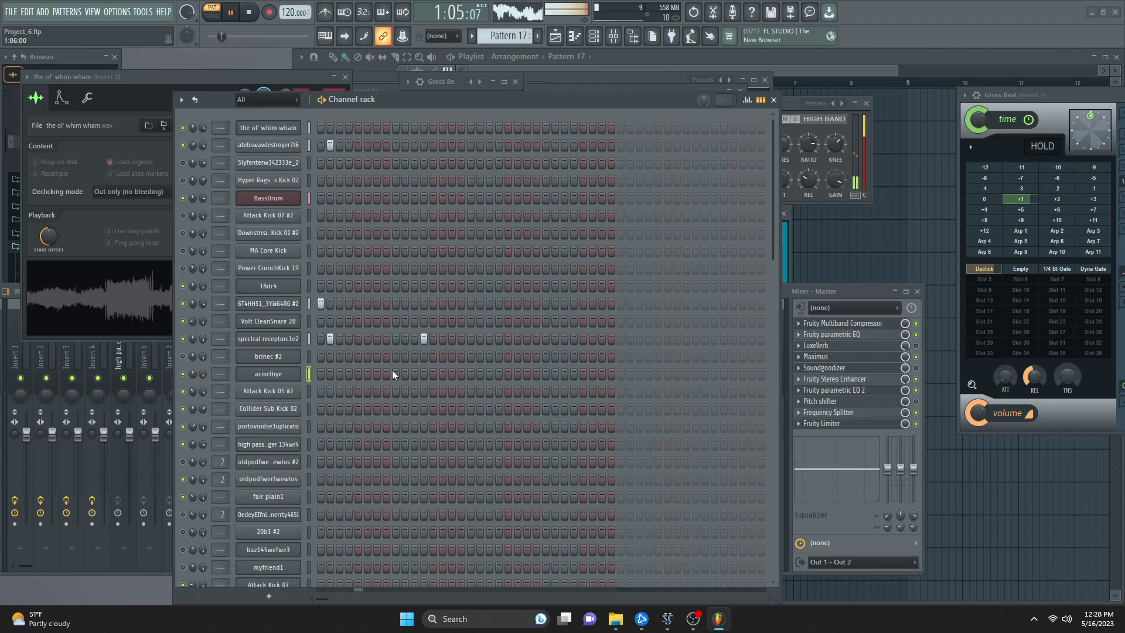
{"action": "left_click", "coordinate": [424, 374]}
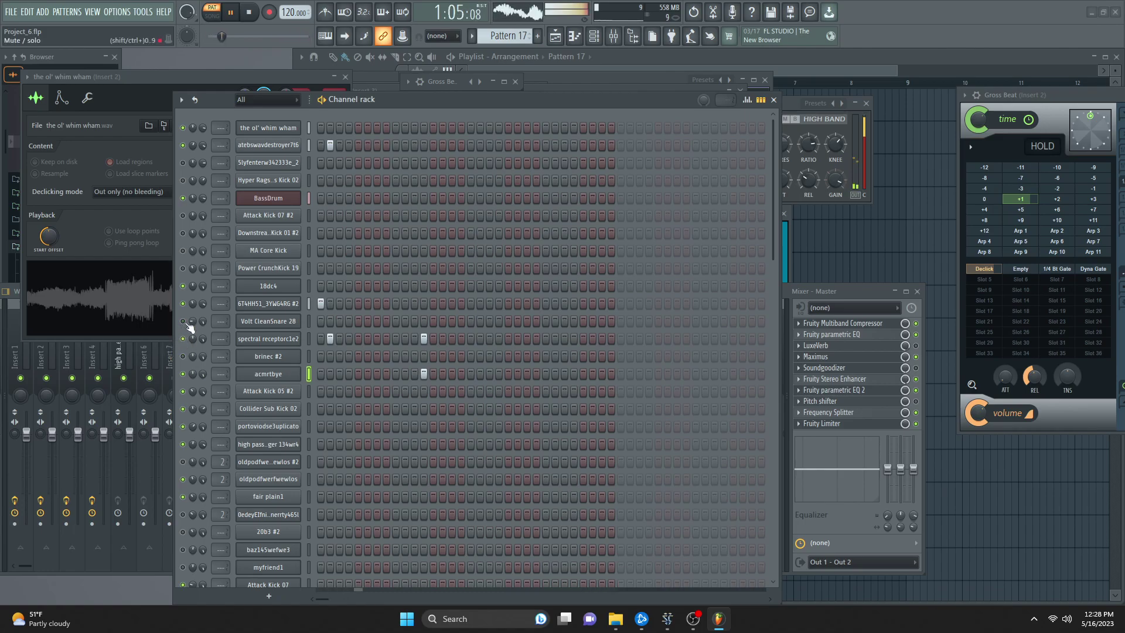
{"action": "left_click", "coordinate": [424, 374]}
{"action": "left_click", "coordinate": [331, 375]}
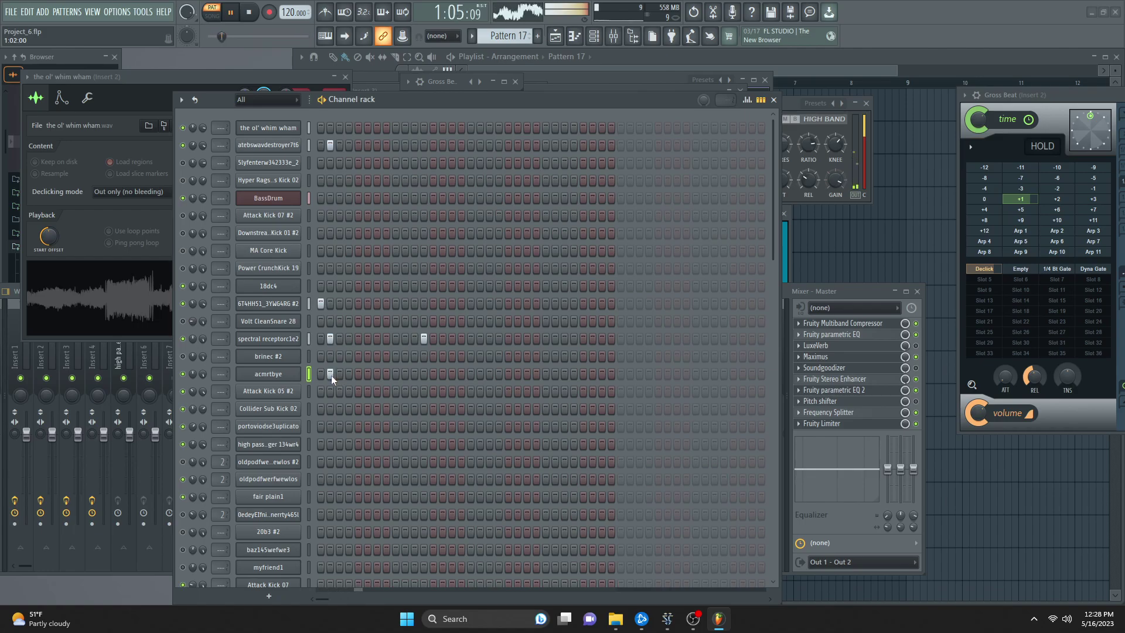
- Mute the Collider Sub Kick 02 channel
{"action": "left_click", "coordinate": [171, 337]}
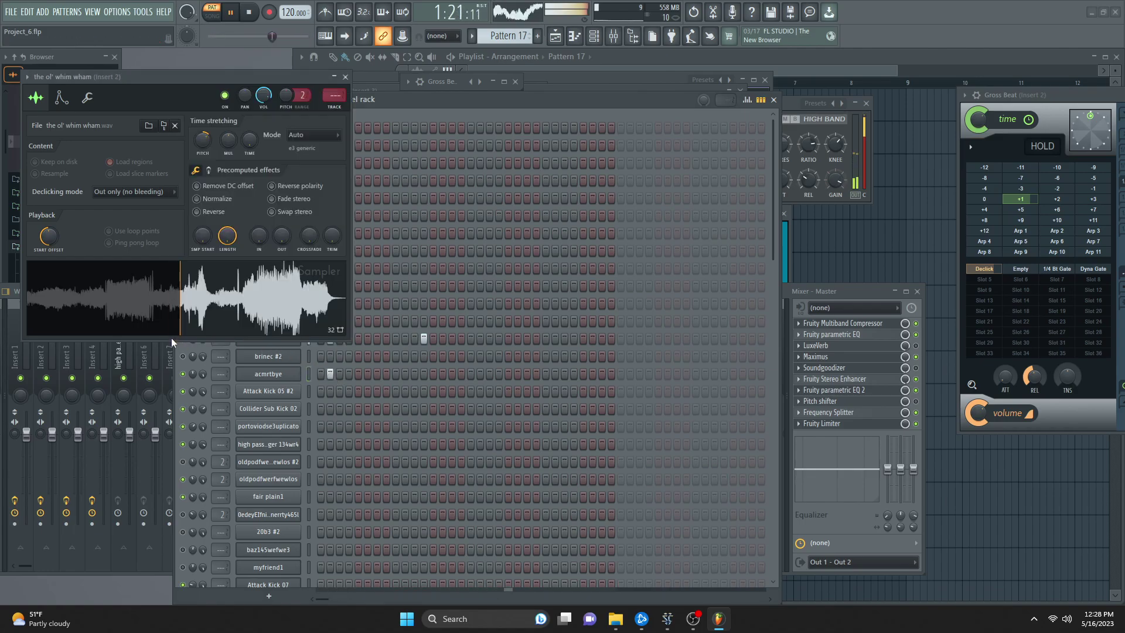
{"action": "left_click", "coordinate": [183, 408]}
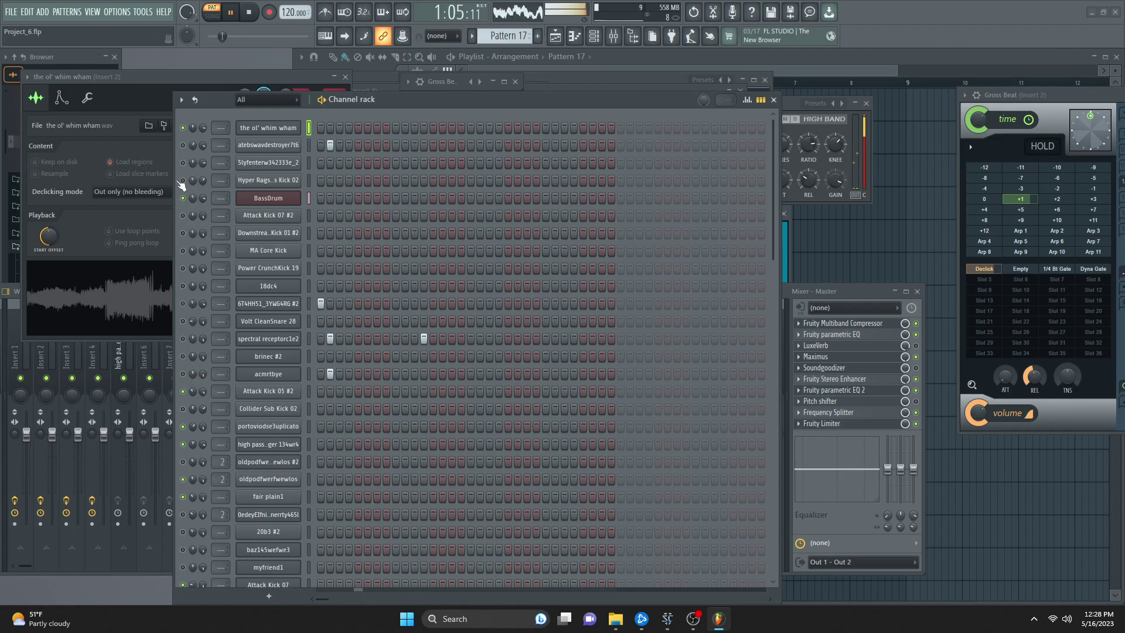
- Set the ol' whim wham's sample start offset to 65% and try the channel with a hit on step 12
{"action": "left_click", "coordinate": [265, 129]}
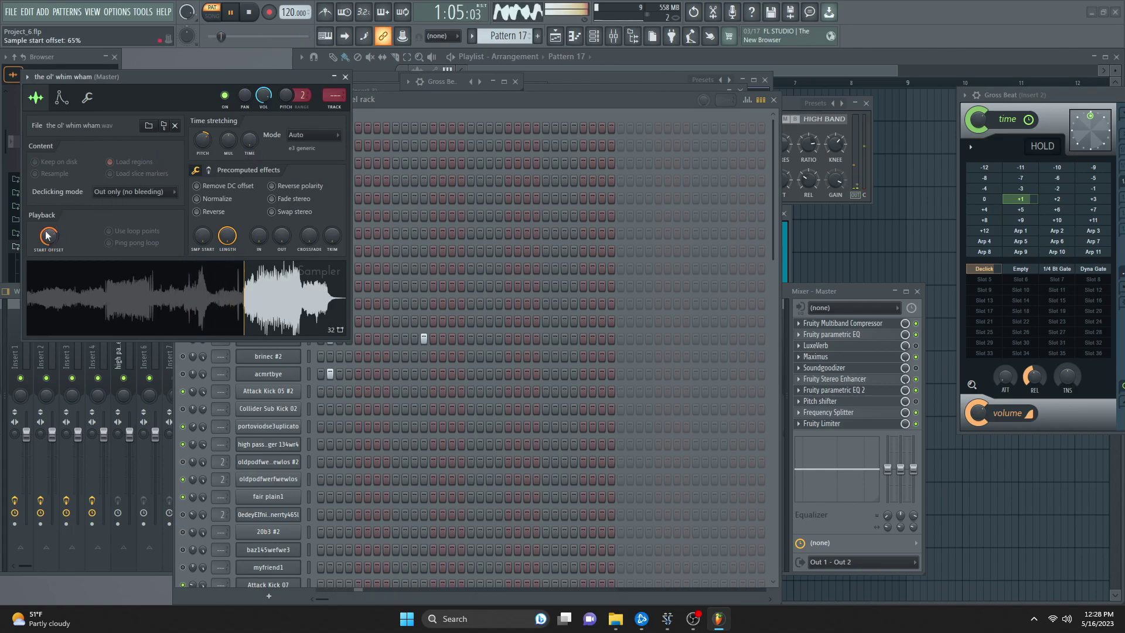
{"action": "left_click", "coordinate": [417, 130]}
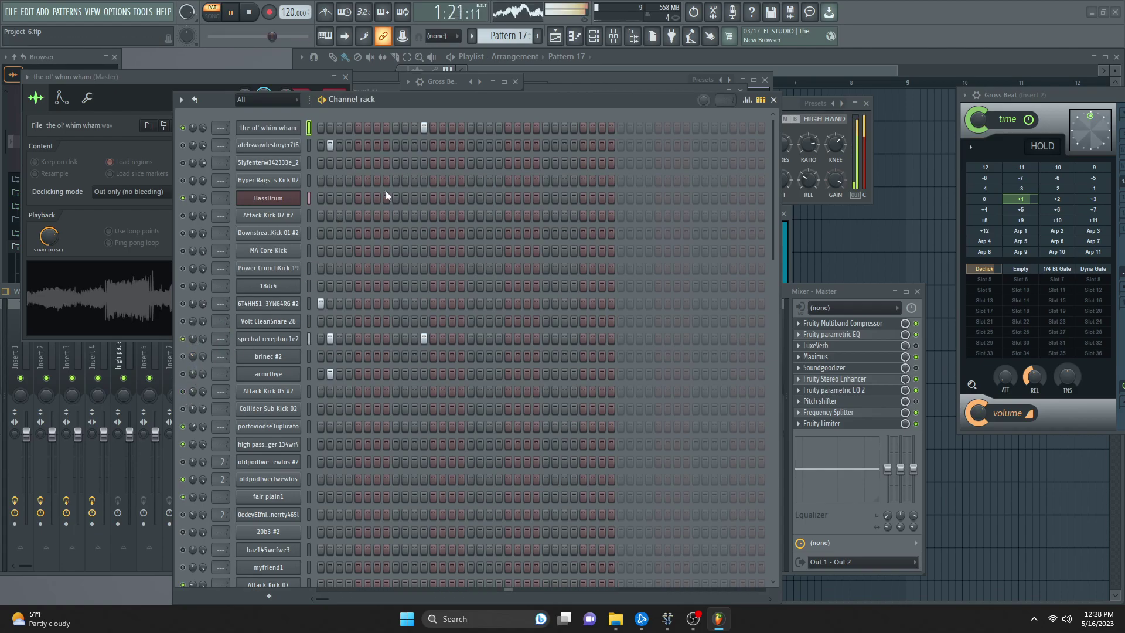
{"action": "left_click", "coordinate": [423, 128]}
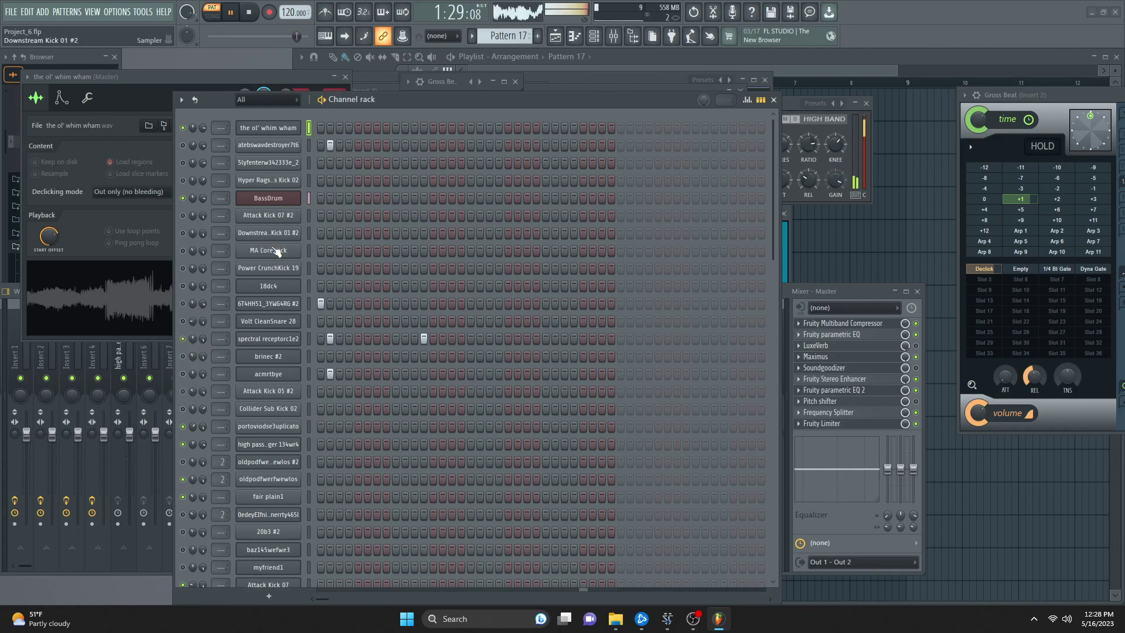
- Unmute the 18dc4 and 6T4HH51_3YW64R6 #2 channels, and toggle the mutes of Volt CleanSnare 28, spectral receptorc1e2 and brinec #2
{"action": "left_click", "coordinate": [183, 304]}
{"action": "left_click", "coordinate": [183, 286]}
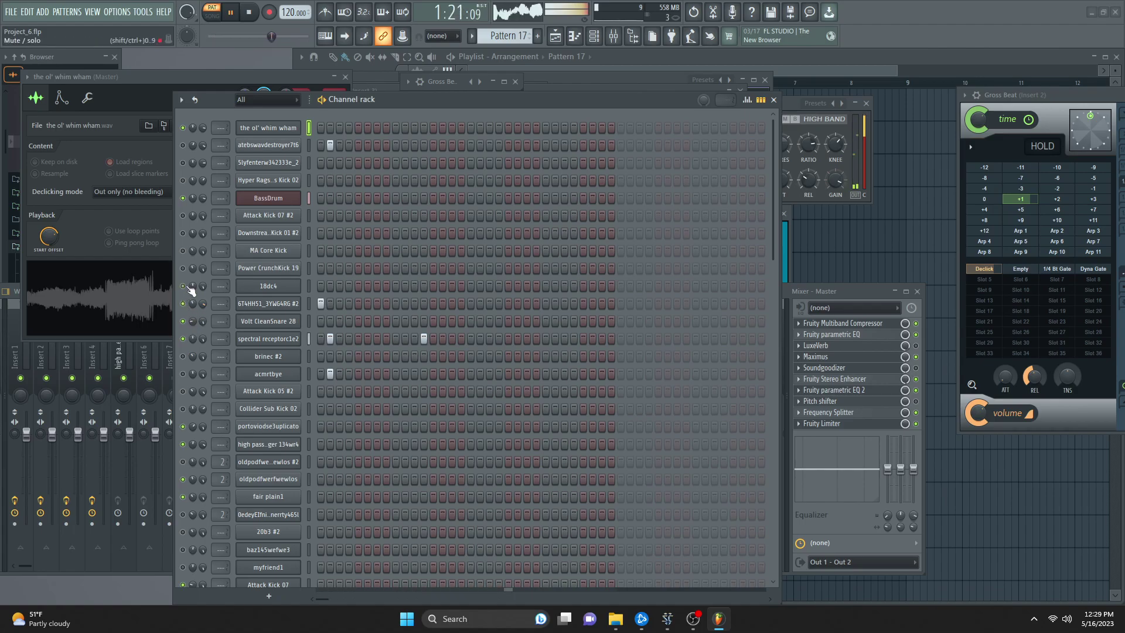
{"action": "left_click", "coordinate": [183, 321]}
{"action": "left_click", "coordinate": [182, 339]}
{"action": "left_click_drag", "start_coordinate": [193, 338], "coordinate": [193, 340]}
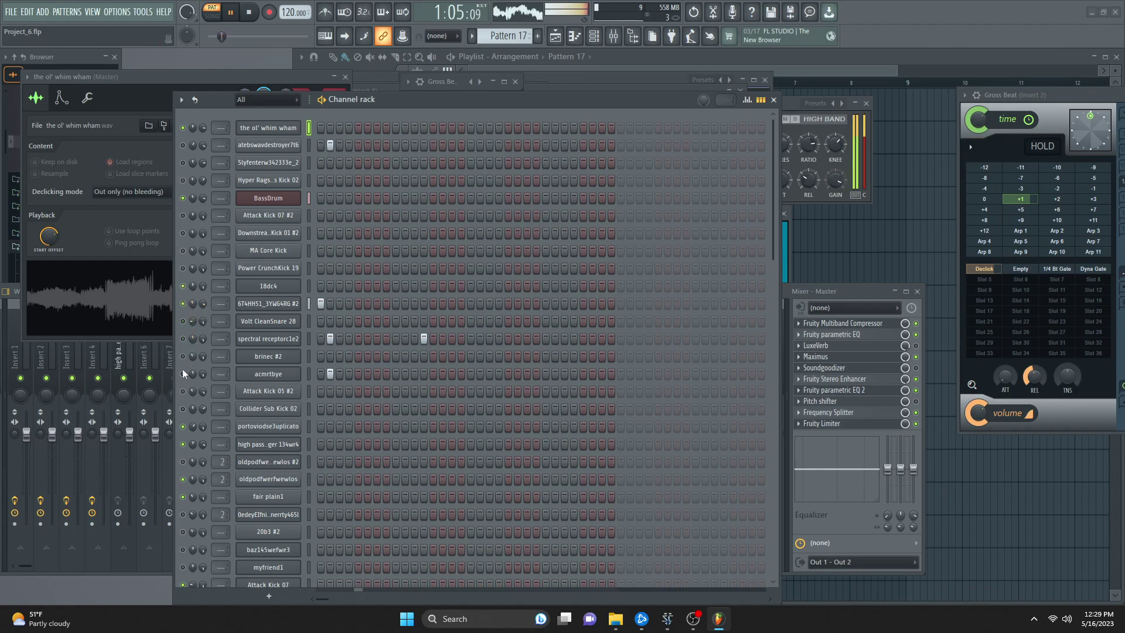
{"action": "left_click", "coordinate": [183, 356]}
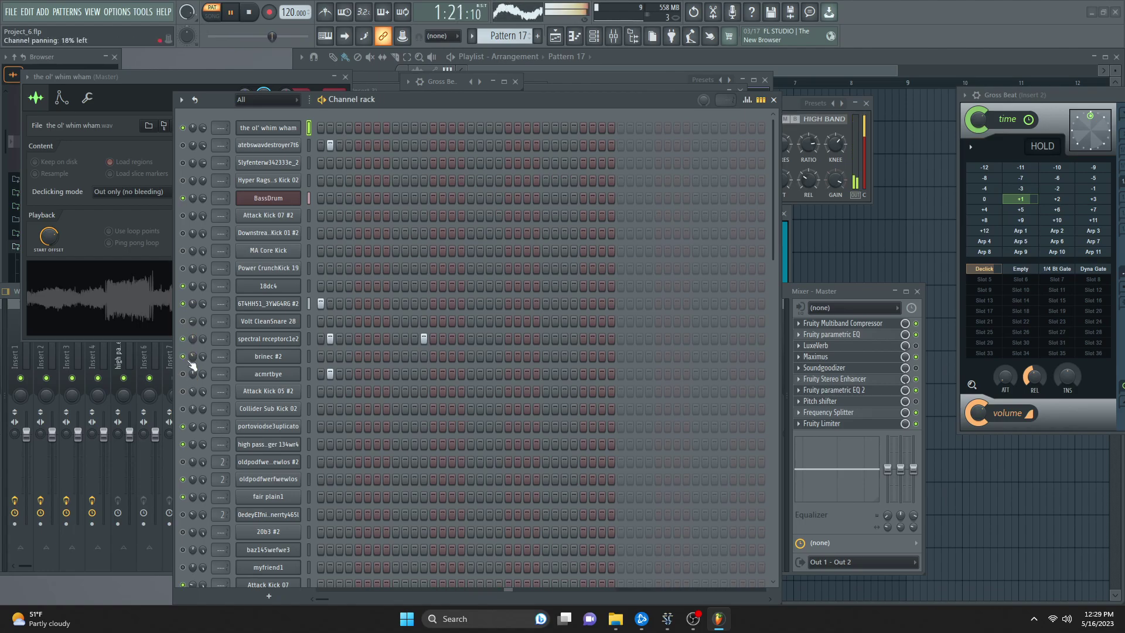
- Lower the ol' whim wham's sample start offset to just under 20%, trying a step 6 hit, and clear the atebswavdestroyer hits
{"action": "left_click_drag", "start_coordinate": [49, 236], "coordinate": [49, 263]}
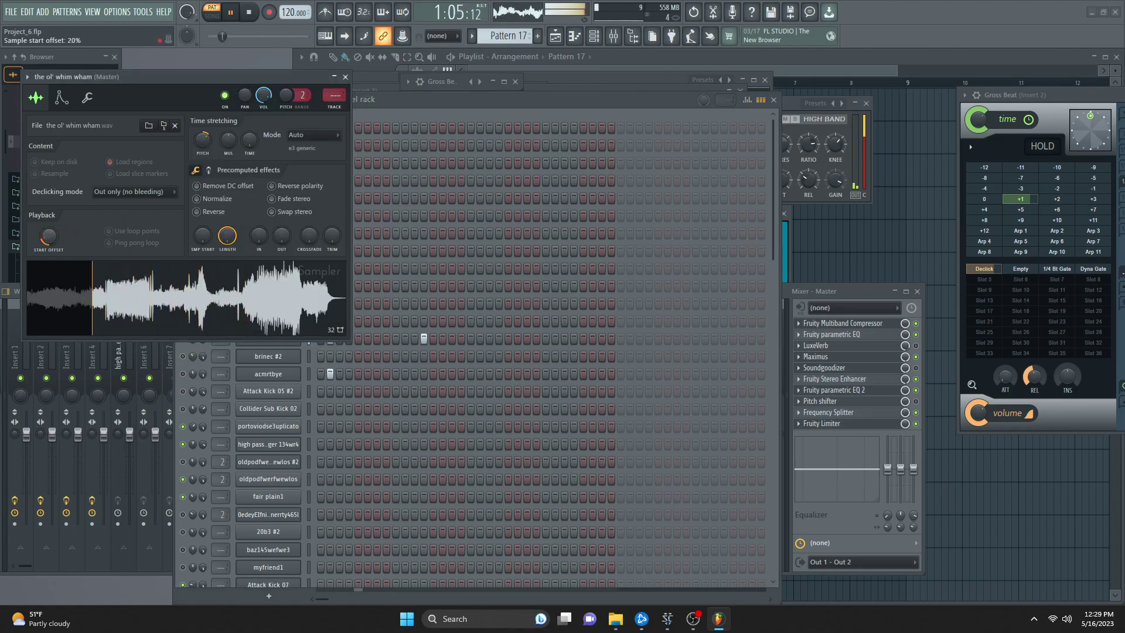
{"action": "left_click", "coordinate": [391, 143]}
{"action": "left_click", "coordinate": [386, 145]}
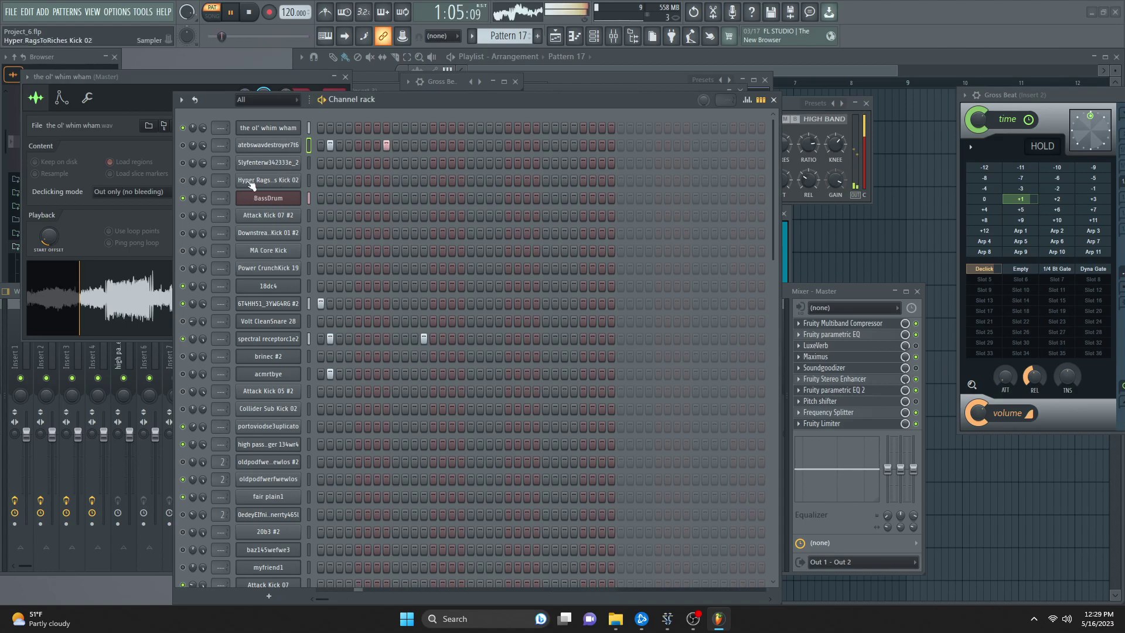
{"action": "left_click", "coordinate": [383, 144]}
{"action": "left_click", "coordinate": [368, 128]}
{"action": "left_click", "coordinate": [330, 144]}
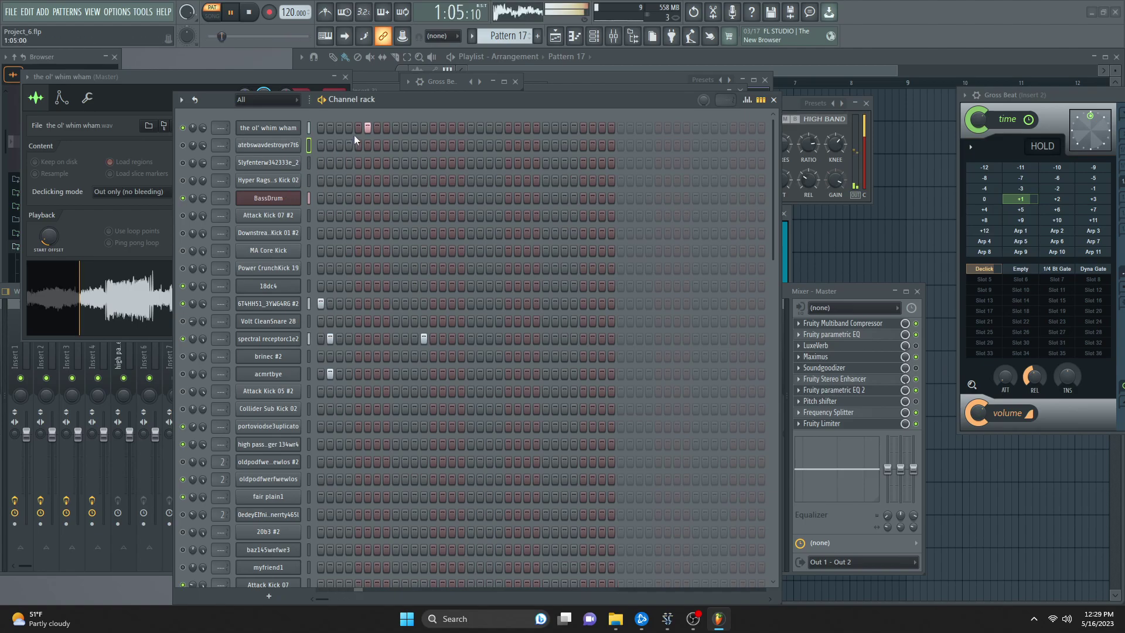
{"action": "left_click", "coordinate": [367, 128]}
- Open the ol' whim wham's channel settings and look through its envelope and miscellaneous settings
{"action": "left_click", "coordinate": [284, 131]}
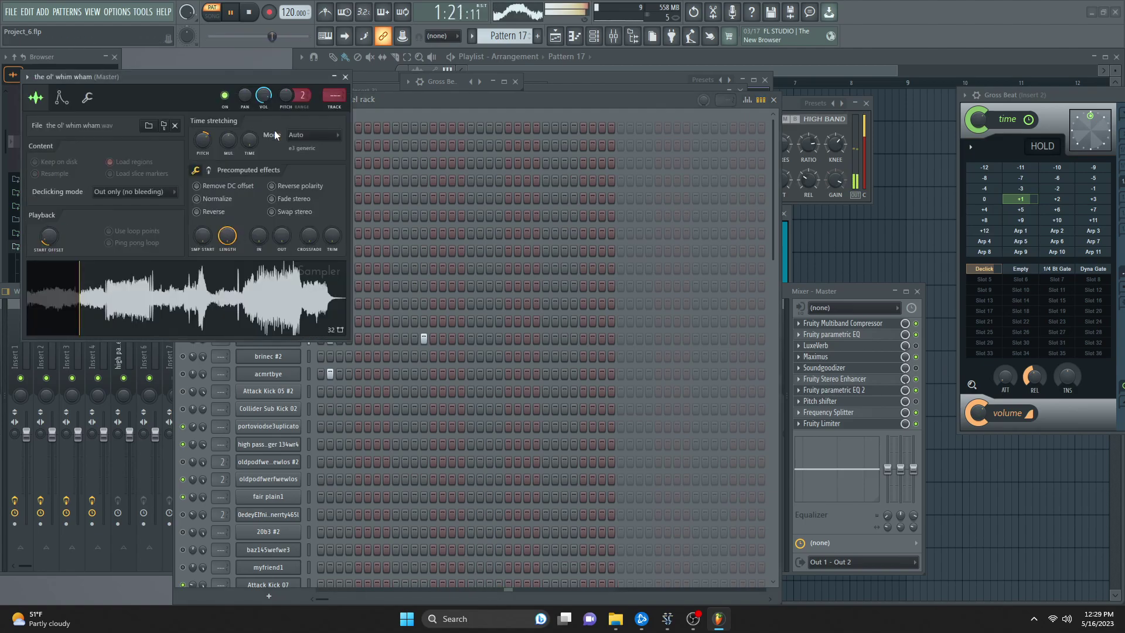
{"action": "left_click", "coordinate": [61, 98]}
{"action": "left_click", "coordinate": [88, 100]}
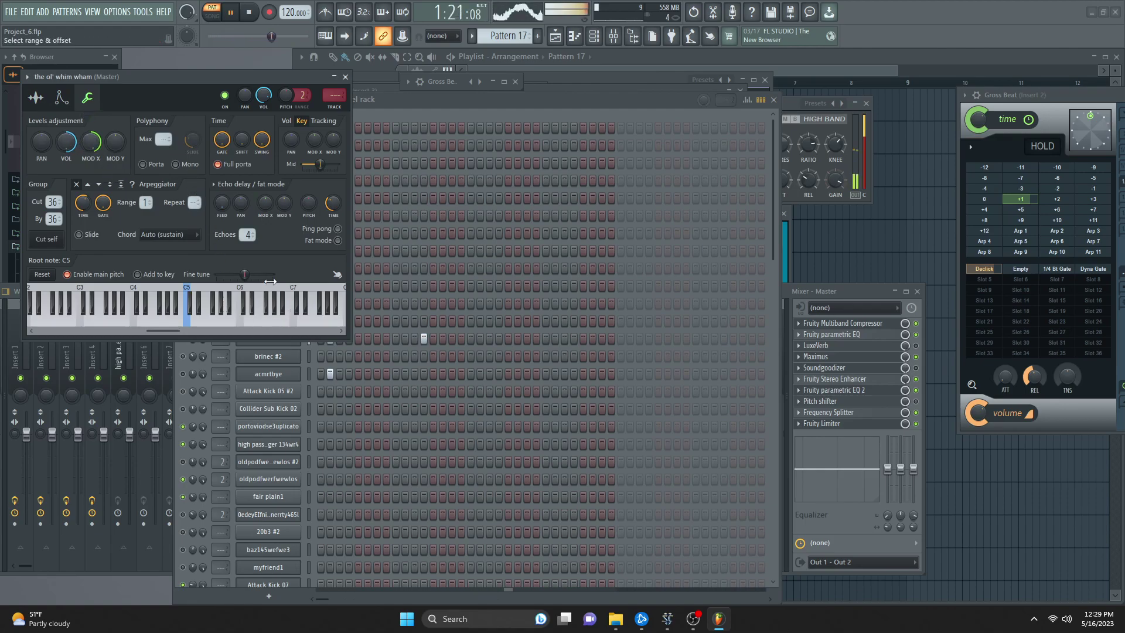
- Try hits on step 1 of fair plain1 and oldpodfwerfwewlos, testing fair plain1 on step 2 first
{"action": "left_click", "coordinate": [330, 496]}
{"action": "right_click", "coordinate": [332, 498]}
{"action": "left_click", "coordinate": [319, 497]}
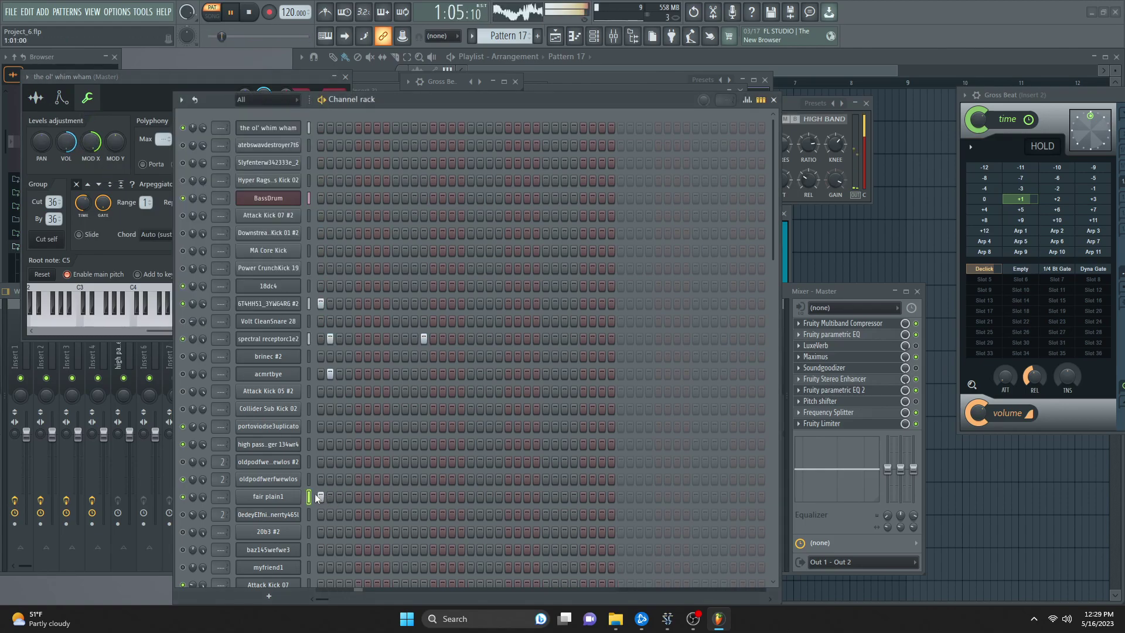
{"action": "left_click", "coordinate": [320, 478]}
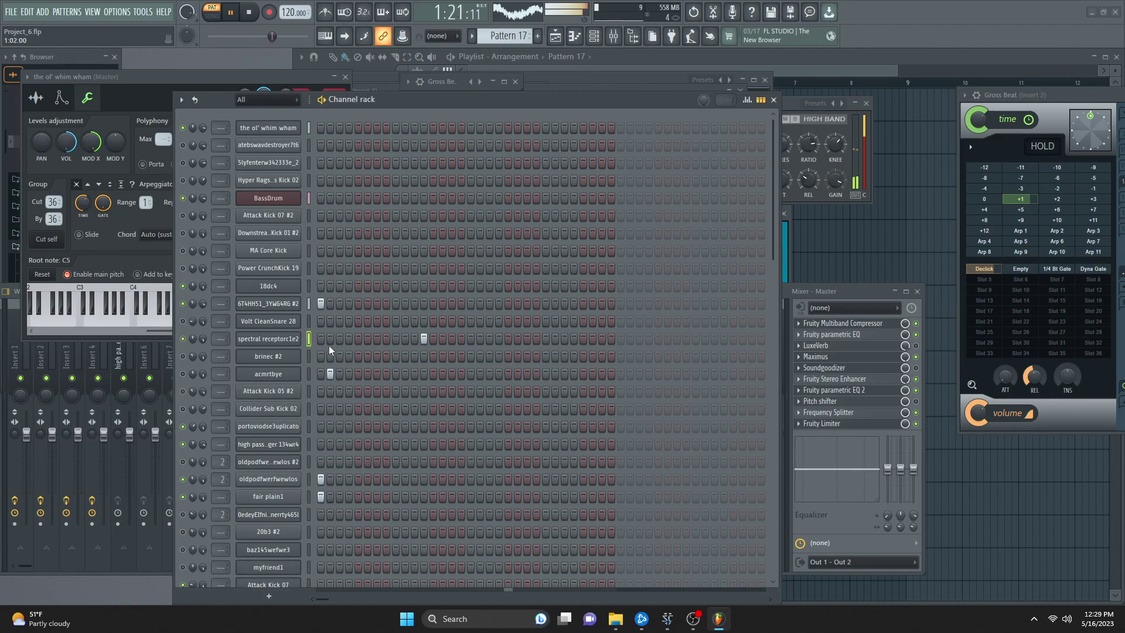
- Clear all hits from the spectral receptorc1e2, acmrtbye and 6T4HH51_3YW64R6 #2 channels
{"action": "left_click", "coordinate": [321, 339]}
{"action": "right_click", "coordinate": [321, 338]}
{"action": "right_click", "coordinate": [330, 339]}
{"action": "right_click", "coordinate": [423, 339]}
{"action": "right_click", "coordinate": [329, 374]}
{"action": "left_click", "coordinate": [321, 302]}
- Try hits on 18dc4 steps 1 and 2 and oldpodfwerfwewlos #2 step 2, clearing the oldpodfwerfwewlos hit
{"action": "left_click", "coordinate": [329, 286]}
{"action": "left_click", "coordinate": [320, 285]}
{"action": "left_click", "coordinate": [321, 478]}
{"action": "left_click", "coordinate": [330, 462]}
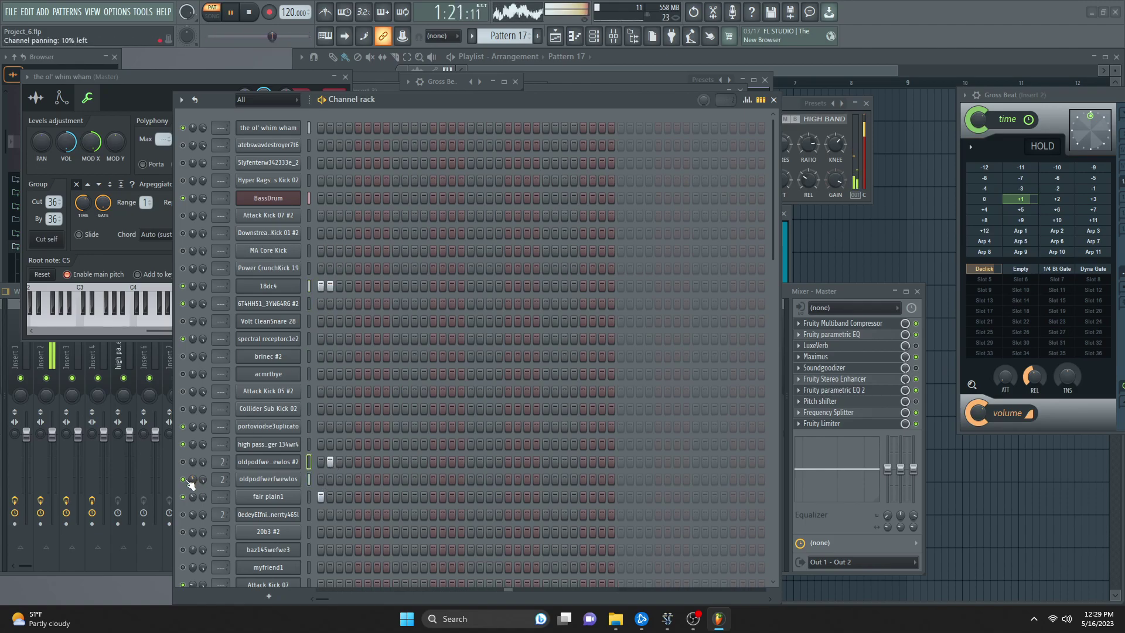
{"action": "right_click", "coordinate": [330, 462]}
{"action": "right_click", "coordinate": [330, 286]}
{"action": "right_click", "coordinate": [321, 286]}
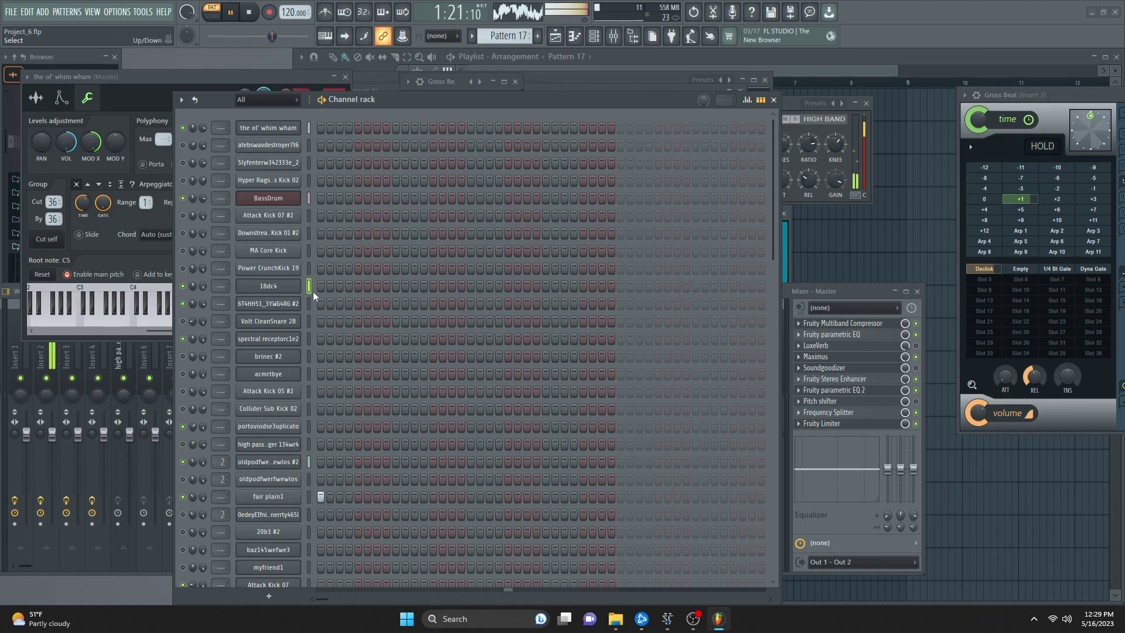
- Place 18dc4 hits on step 2, step 17 and steps 21 through 28
{"action": "left_click", "coordinate": [330, 286]}
{"action": "left_click", "coordinate": [470, 286]}
{"action": "left_click_drag", "start_coordinate": [508, 286], "coordinate": [617, 259]}
{"action": "right_click", "coordinate": [583, 286]}
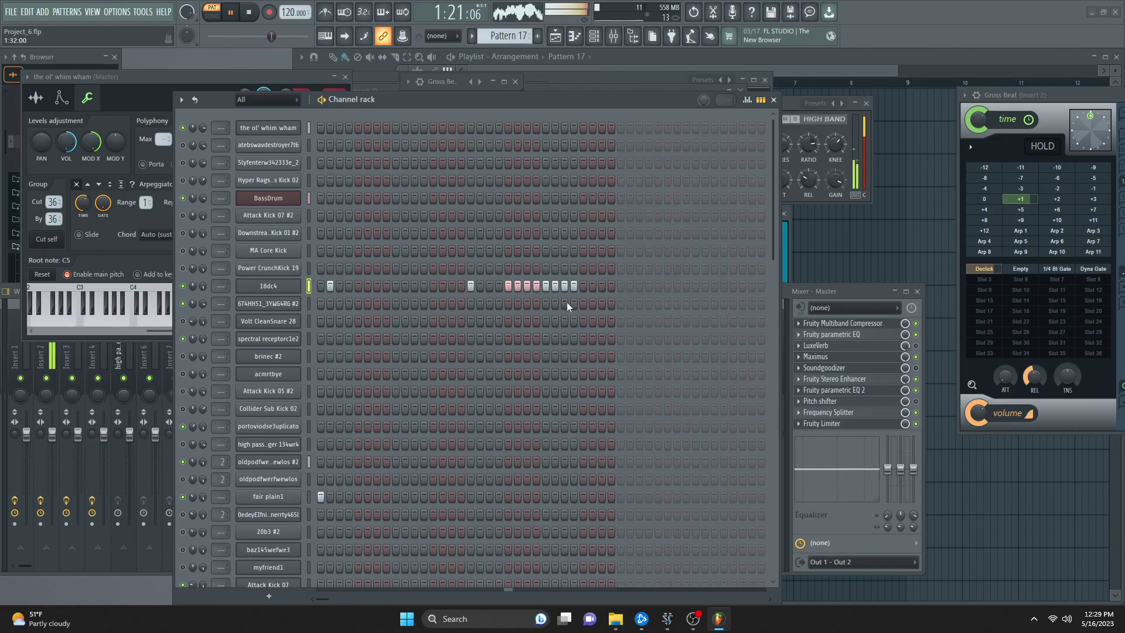
- Rework the 18dc4 pattern to hits on steps 2, 14, 18, 19, 21, 22, 23, 26 and 31
{"action": "right_click", "coordinate": [536, 287]}
{"action": "right_click", "coordinate": [545, 287]}
{"action": "right_click", "coordinate": [471, 286]}
{"action": "left_click", "coordinate": [443, 287]}
{"action": "left_click", "coordinate": [480, 287]}
{"action": "left_click", "coordinate": [489, 287]}
{"action": "left_click_drag", "start_coordinate": [564, 286], "coordinate": [573, 286]}
{"action": "left_click", "coordinate": [602, 285]}
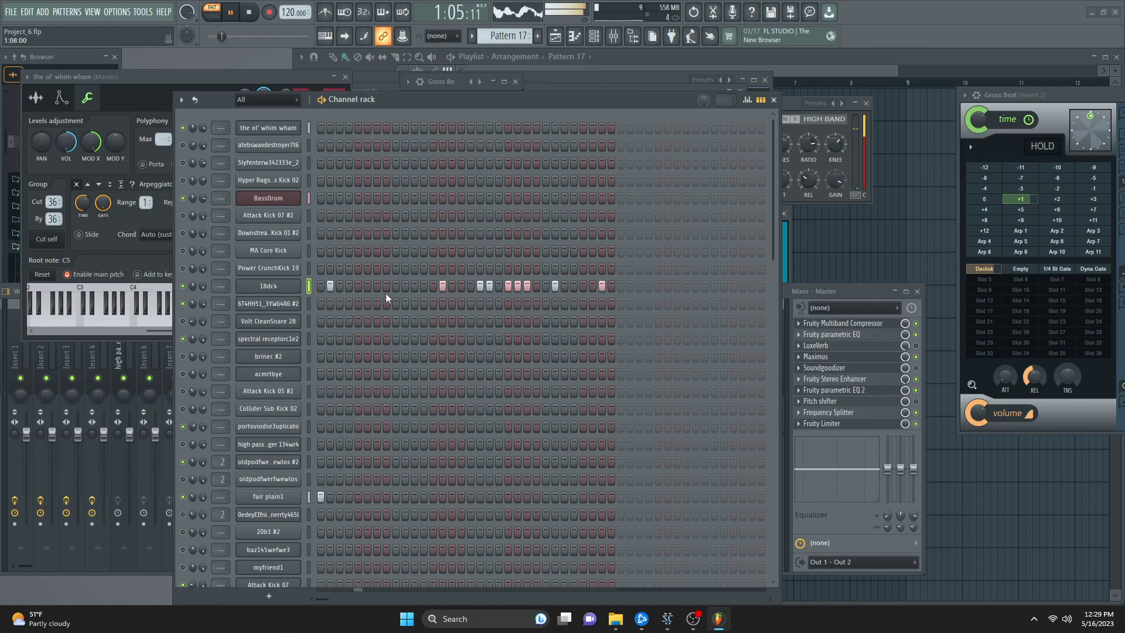
- Thin the 18dc4 pattern to hits on steps 2, 14 and 18 only
{"action": "left_click", "coordinate": [489, 286]}
{"action": "right_click", "coordinate": [518, 286]}
{"action": "right_click", "coordinate": [527, 286]}
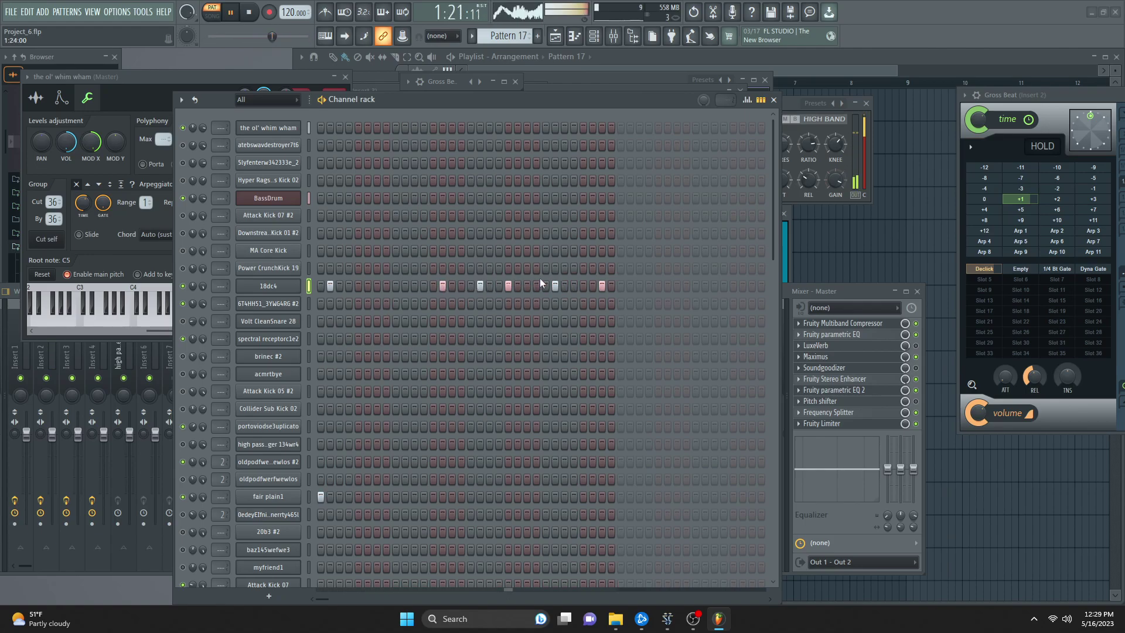
{"action": "right_click", "coordinate": [554, 286]}
{"action": "right_click", "coordinate": [508, 286]}
{"action": "left_click", "coordinate": [602, 286]}
- Try hits on Attack Kick 05 #2 step 3, acmrtbye step 2 and Collider Sub Kick 02 steps 1 and 2
{"action": "left_click", "coordinate": [340, 391]}
{"action": "left_click", "coordinate": [339, 391]}
{"action": "left_click", "coordinate": [330, 374]}
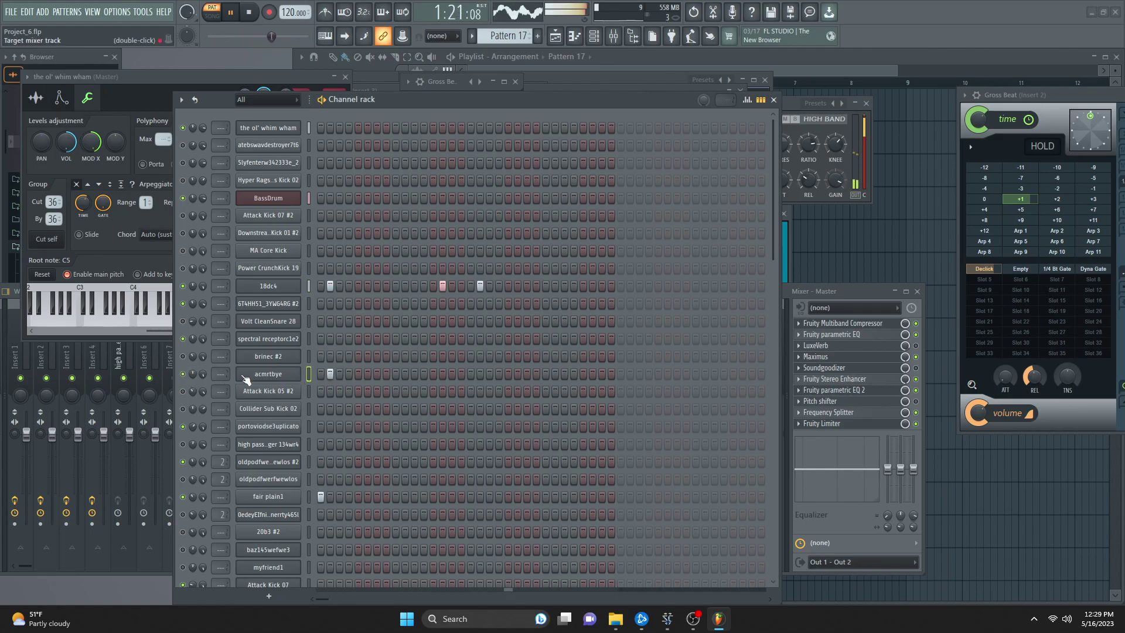
{"action": "right_click", "coordinate": [330, 374]}
{"action": "left_click", "coordinate": [328, 408]}
{"action": "left_click", "coordinate": [321, 408]}
{"action": "right_click", "coordinate": [329, 411]}
{"action": "right_click", "coordinate": [350, 369]}
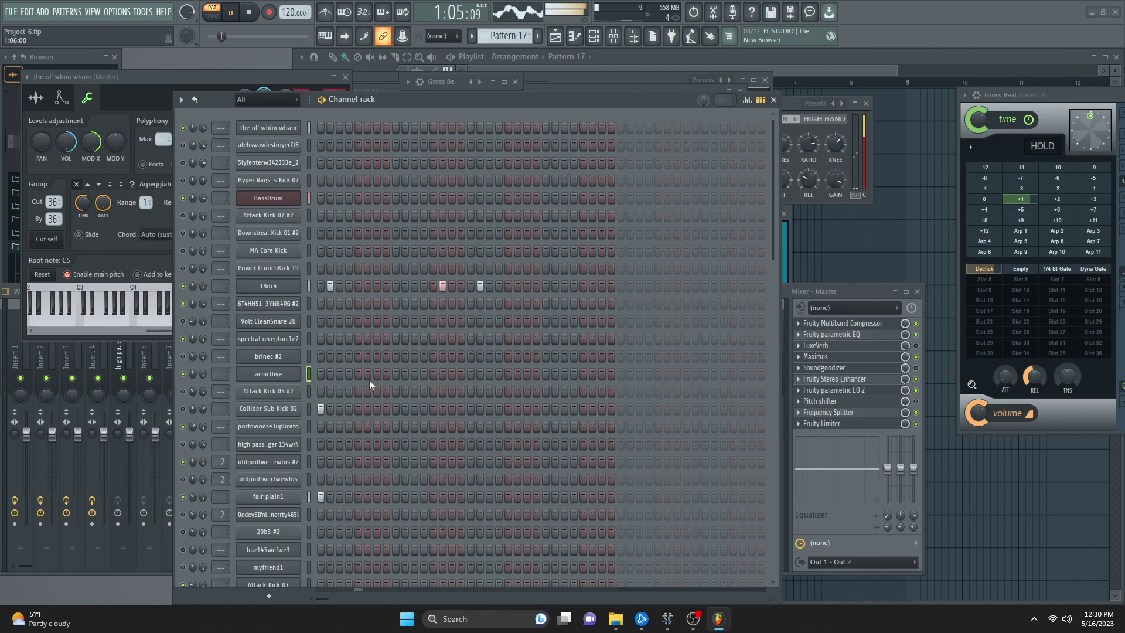
{"action": "right_click", "coordinate": [322, 408]}
- Try an acmrtbye hit on step 4 and clear the fair plain1 hit from step 1
{"action": "left_click", "coordinate": [349, 372]}
{"action": "right_click", "coordinate": [326, 497]}
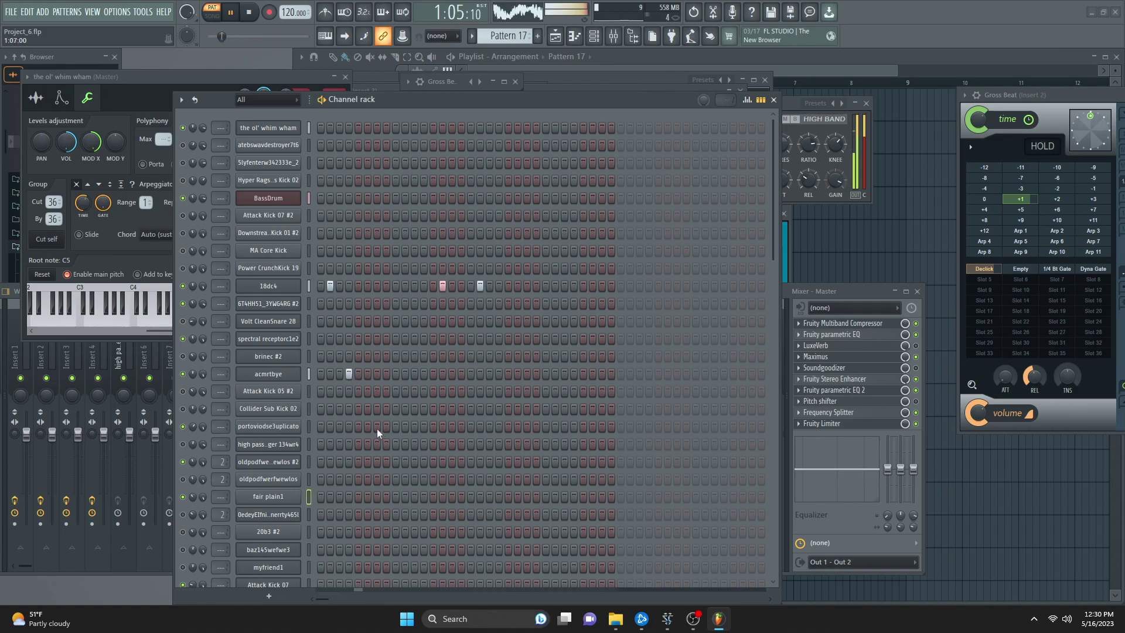
{"action": "right_click", "coordinate": [350, 372]}
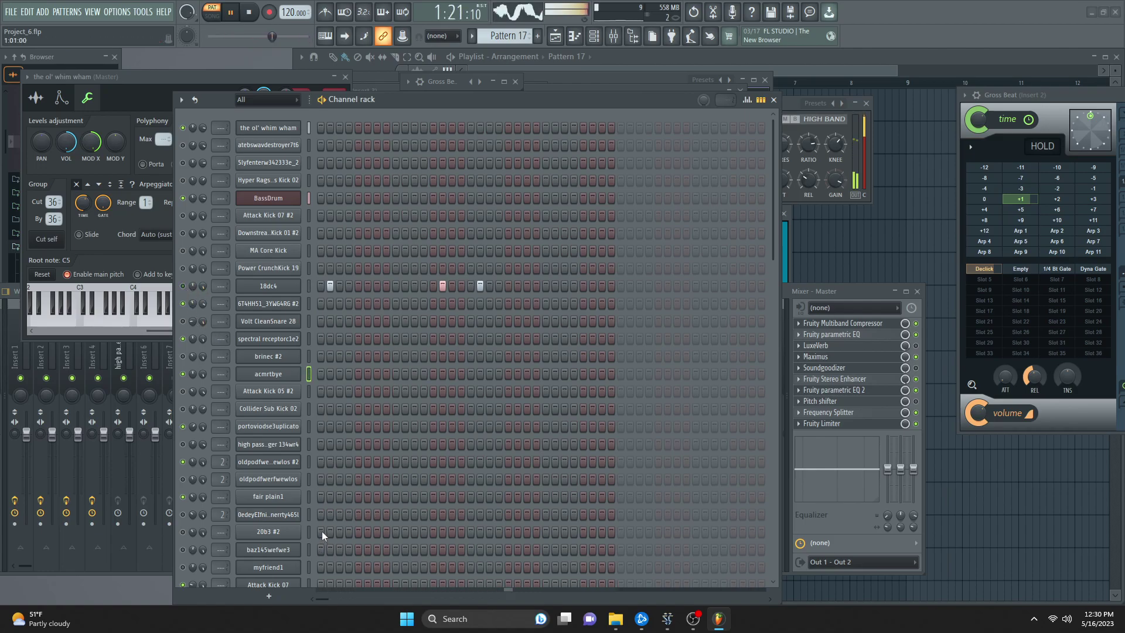
- Try a fair plain1 hit on step 2 and hits on step 4 of both oldpodfwerfwewlos channels
{"action": "left_click", "coordinate": [330, 498]}
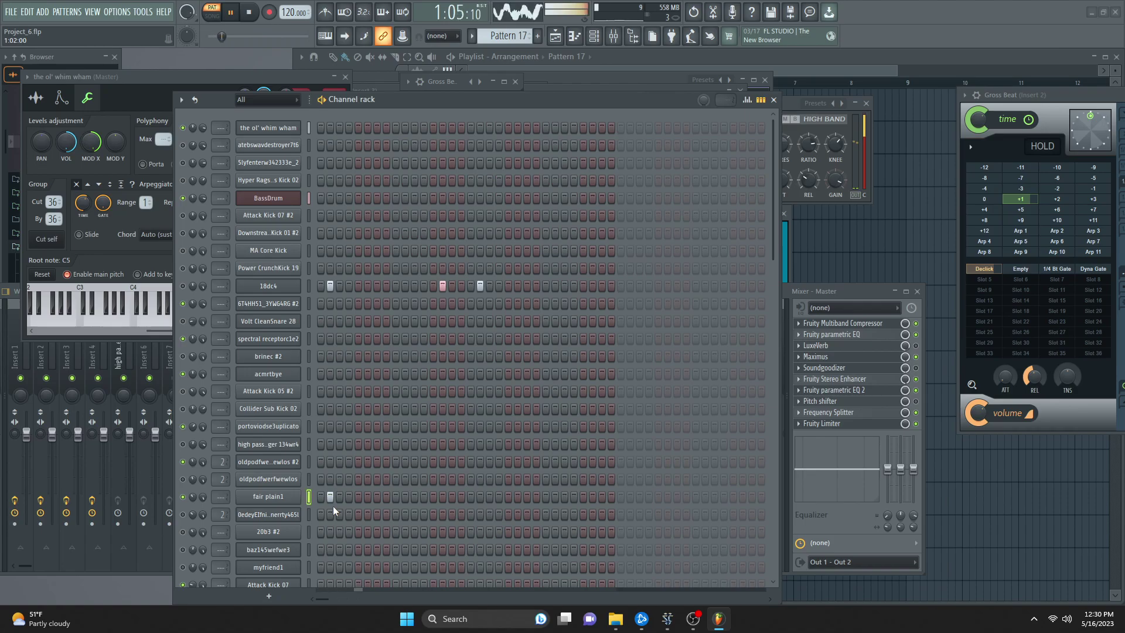
{"action": "left_click", "coordinate": [349, 480]}
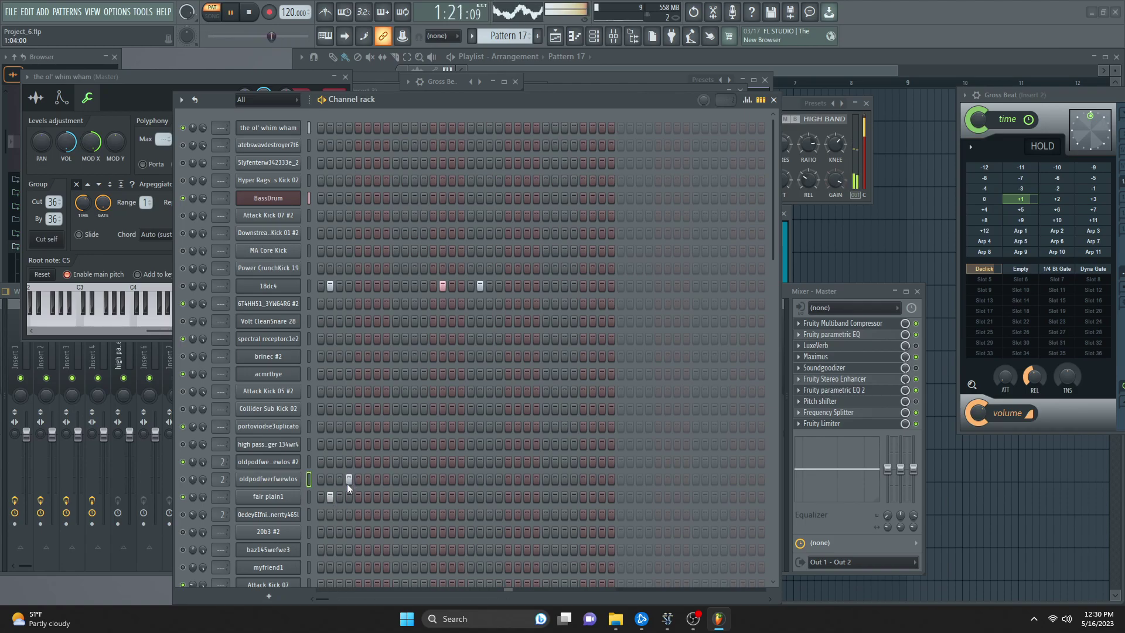
{"action": "left_click", "coordinate": [350, 463]}
{"action": "right_click", "coordinate": [349, 462]}
{"action": "right_click", "coordinate": [348, 479]}
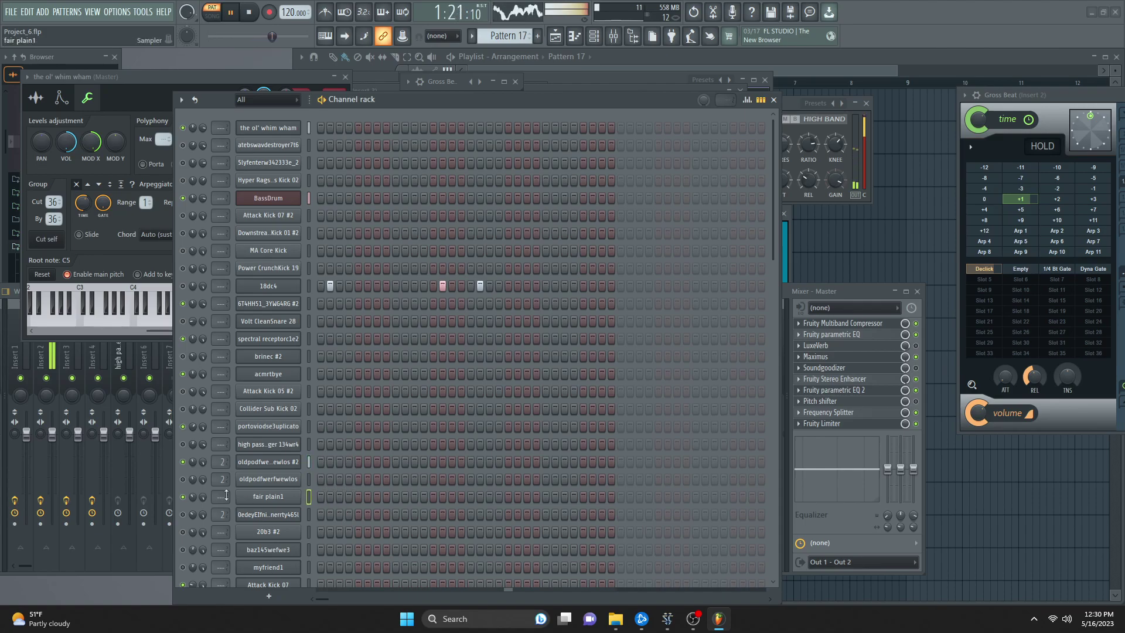
- Route both oldpodfwerfwewlos channels to the Master mixer track, unmuting the muted one, and view oldpodfwerfwewlos #2's settings
{"action": "left_click", "coordinate": [182, 479]}
{"action": "right_click", "coordinate": [330, 479]}
{"action": "right_click", "coordinate": [320, 479]}
{"action": "left_click_drag", "start_coordinate": [220, 479], "coordinate": [221, 463]}
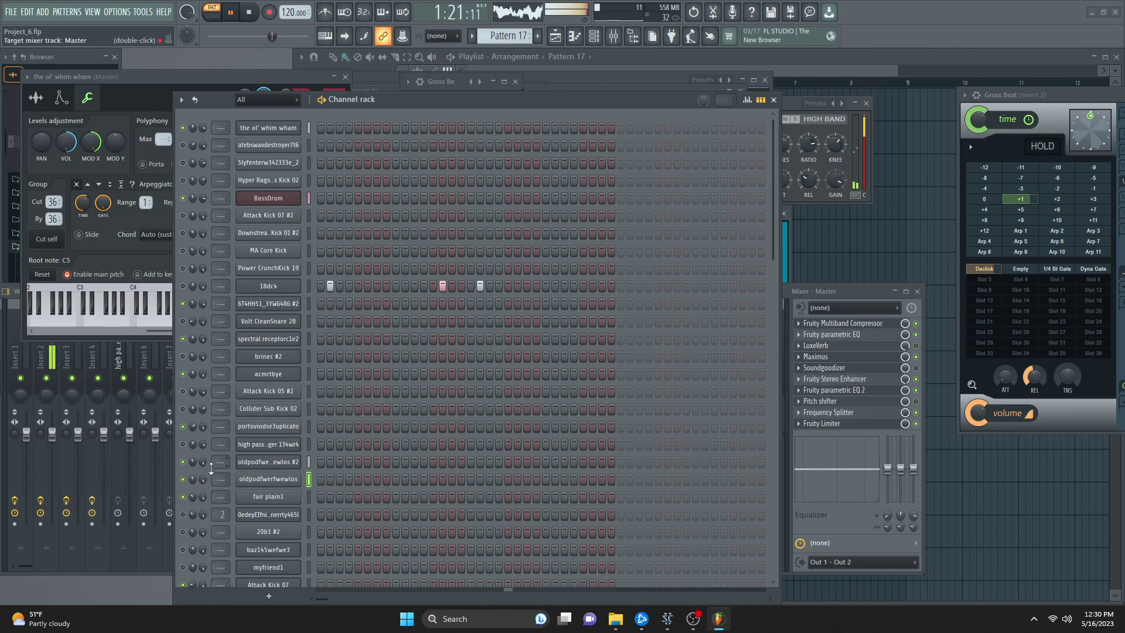
{"action": "left_click", "coordinate": [270, 462]}
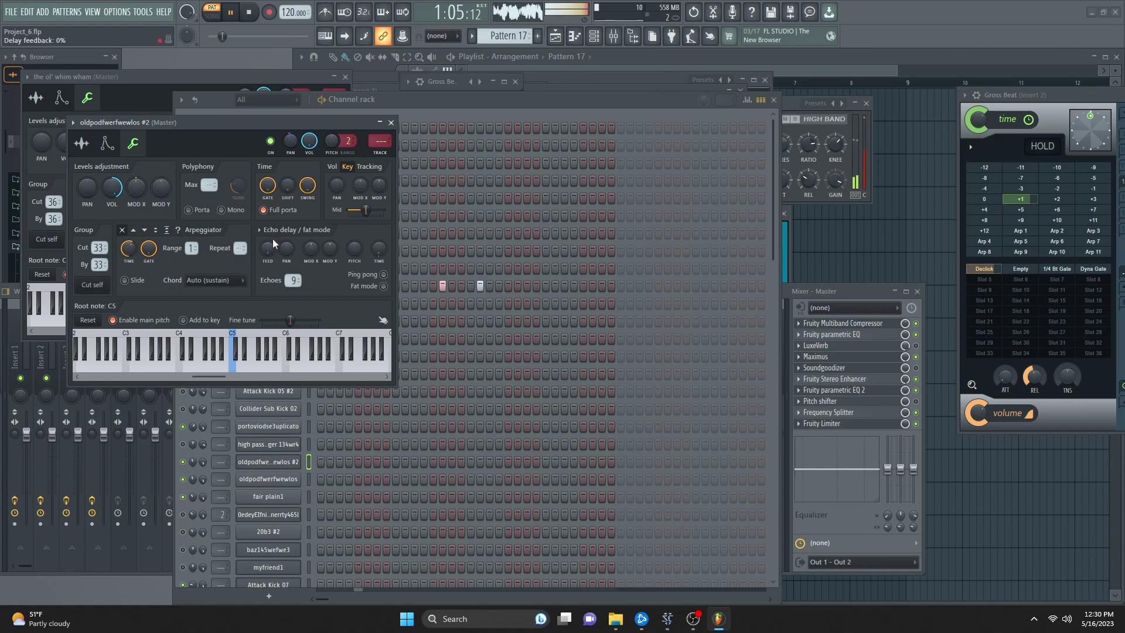
- Place a portoviodse3uplicato hit on step 2 and try acmrtbye hits on steps 1 and 2
{"action": "left_click", "coordinate": [330, 426]}
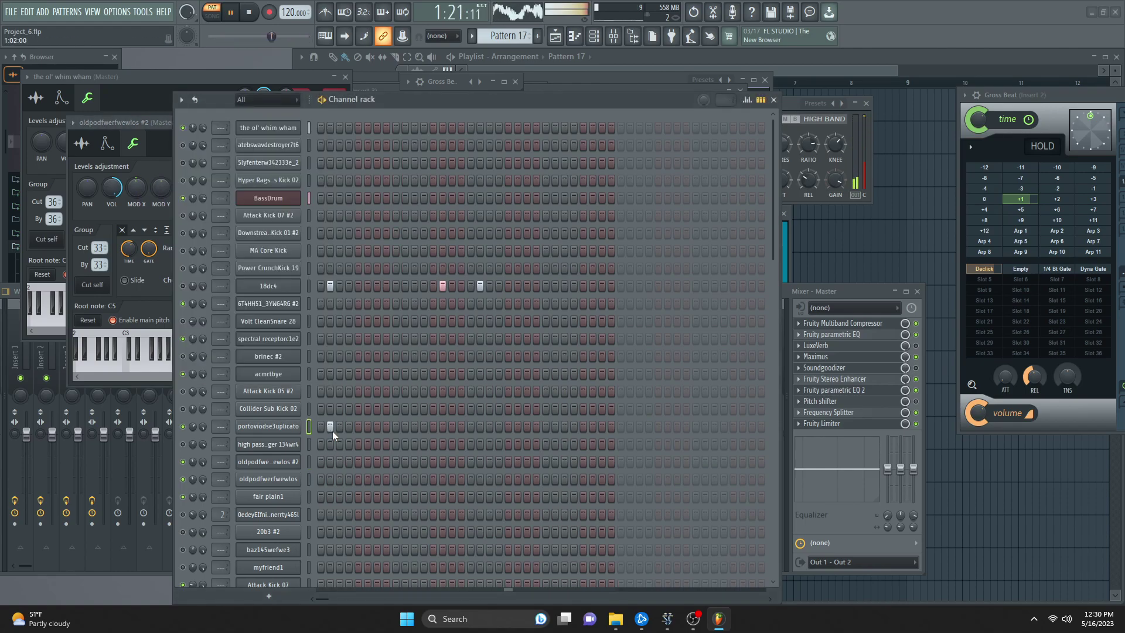
{"action": "left_click", "coordinate": [321, 373]}
{"action": "right_click", "coordinate": [323, 373]}
{"action": "left_click", "coordinate": [329, 374]}
{"action": "right_click", "coordinate": [328, 372]}
- Place brinec #2 hits on steps 2, 4, 8, 10 through 14, 17, 21, 22, 28 and 29
{"action": "left_click", "coordinate": [330, 356]}
{"action": "left_click", "coordinate": [386, 355]}
{"action": "left_click", "coordinate": [405, 356]}
{"action": "left_click", "coordinate": [414, 356]}
{"action": "left_click_drag", "start_coordinate": [423, 356], "coordinate": [515, 356]}
{"action": "left_click", "coordinate": [471, 355]}
{"action": "left_click", "coordinate": [573, 356]}
{"action": "left_click", "coordinate": [583, 356]}
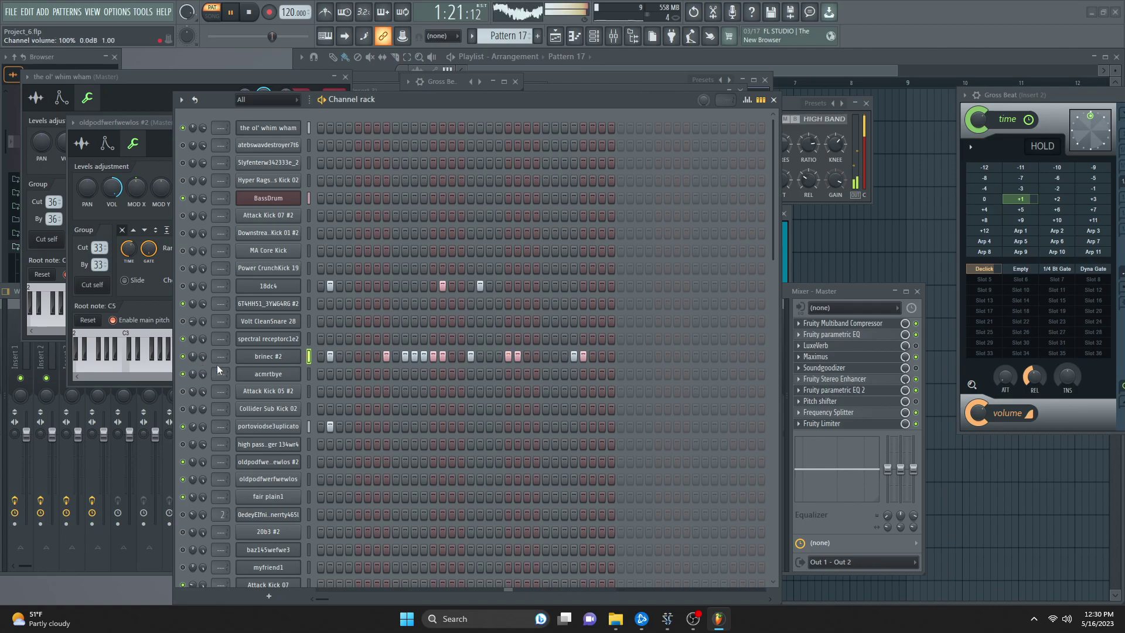
{"action": "left_click", "coordinate": [348, 356]}
{"action": "left_click", "coordinate": [339, 356]}
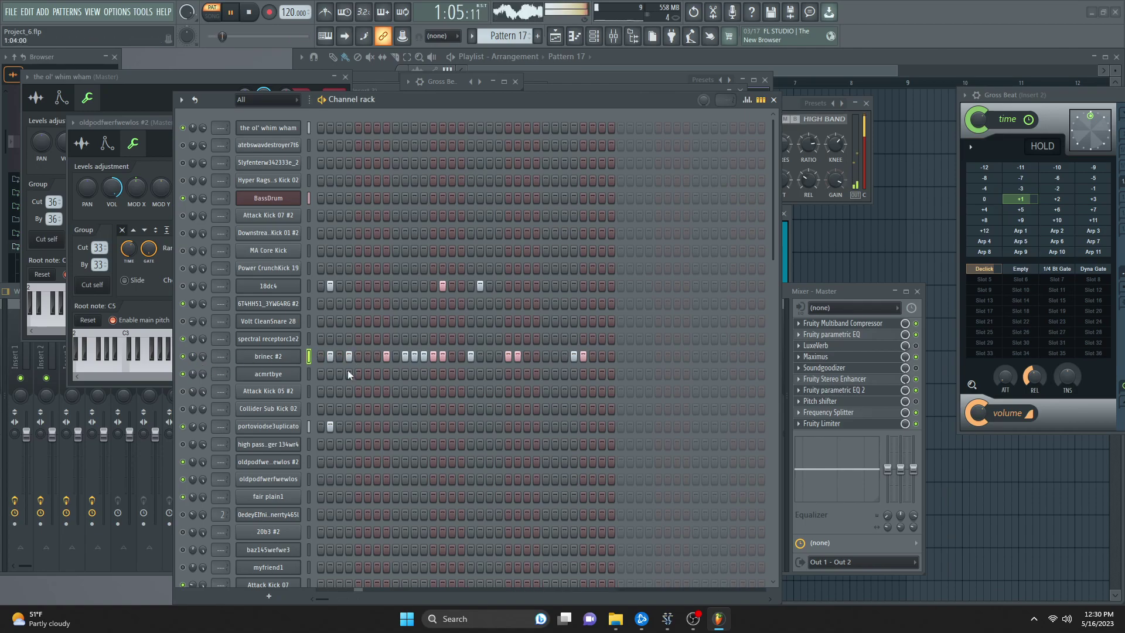
- Set the brinec #2 channel's sample start offset to 22%
{"action": "left_click", "coordinate": [291, 358]}
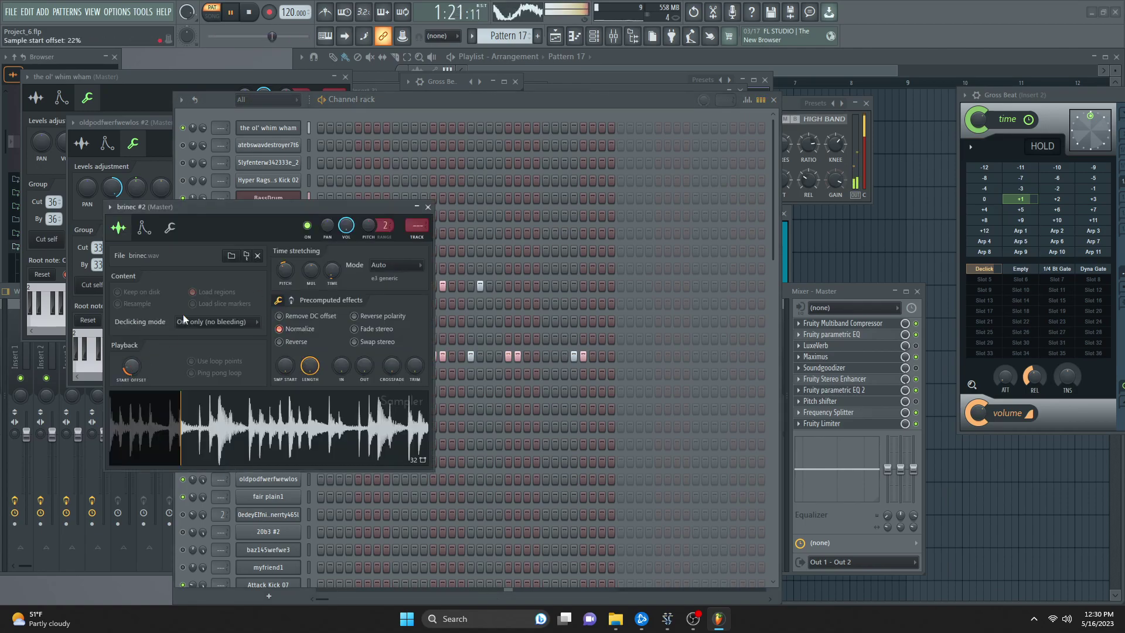
{"action": "right_click", "coordinate": [291, 180]}
{"action": "left_click", "coordinate": [276, 202]}
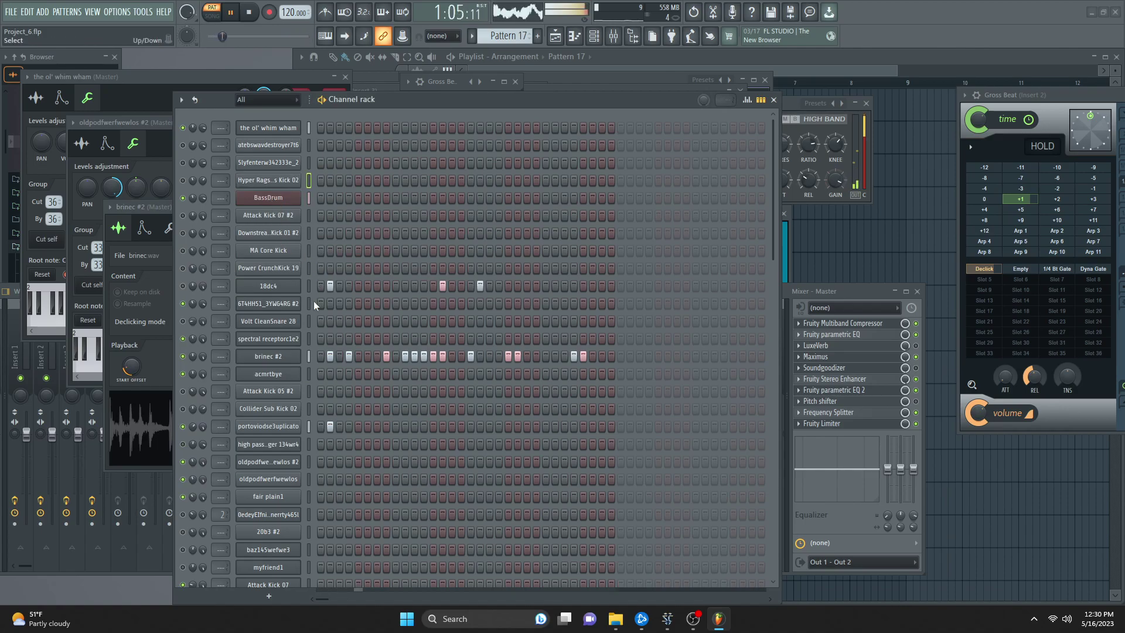
- Remove the 18dc4 hit from step 14, trying a 6T4HH51_3YW64R6 #2 hit on step 2, and view 18dc4's channel settings
{"action": "left_click", "coordinate": [328, 304]}
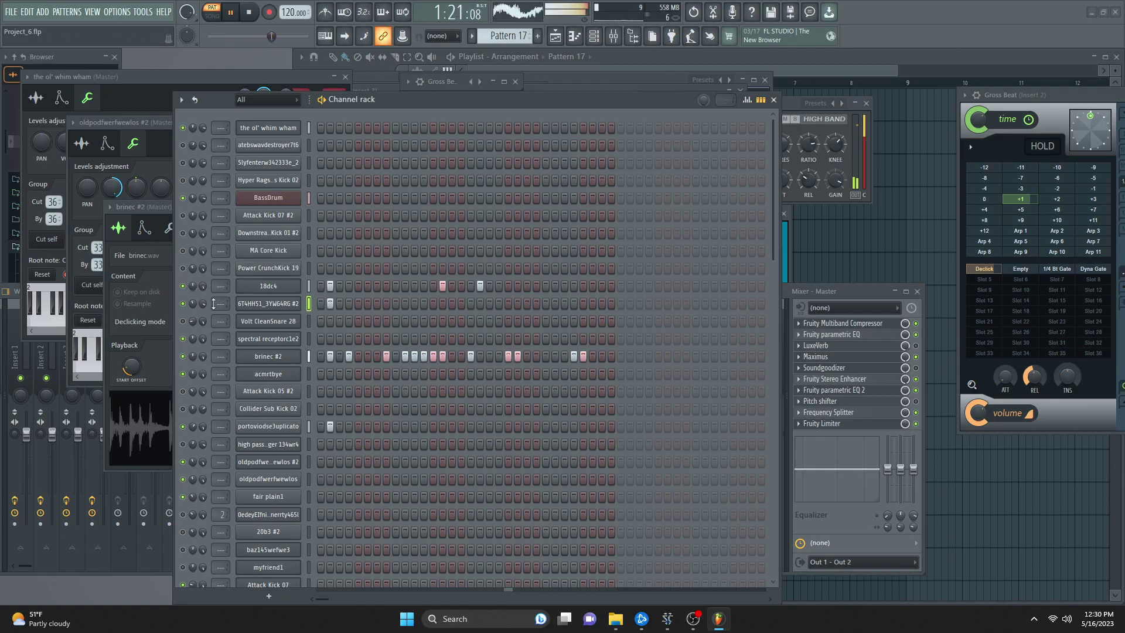
{"action": "right_click", "coordinate": [442, 286]}
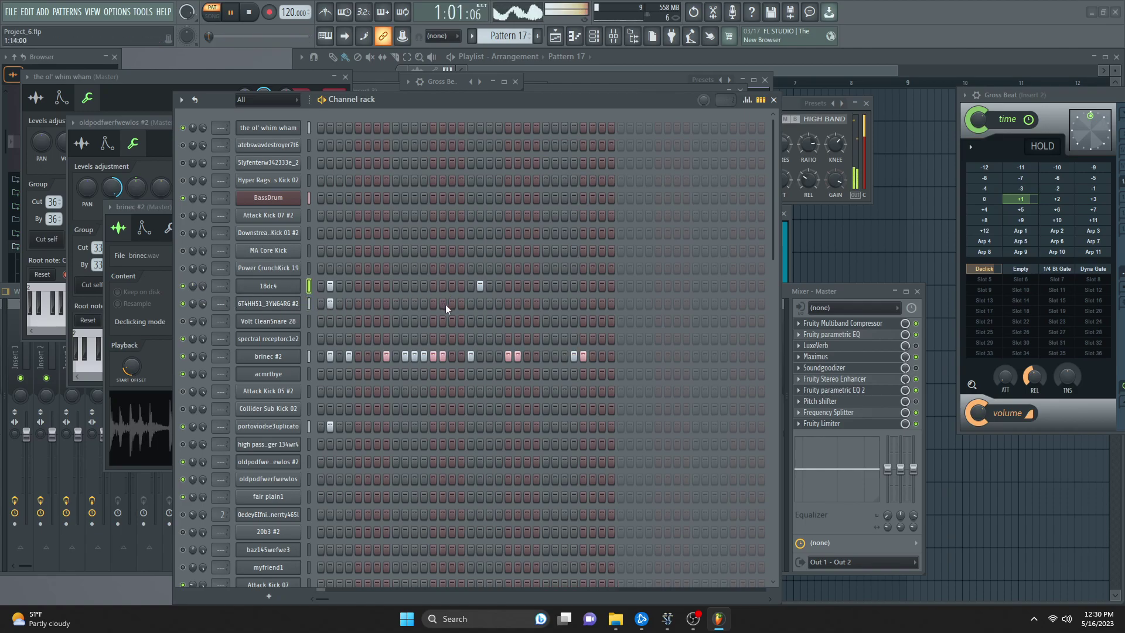
{"action": "right_click", "coordinate": [329, 305]}
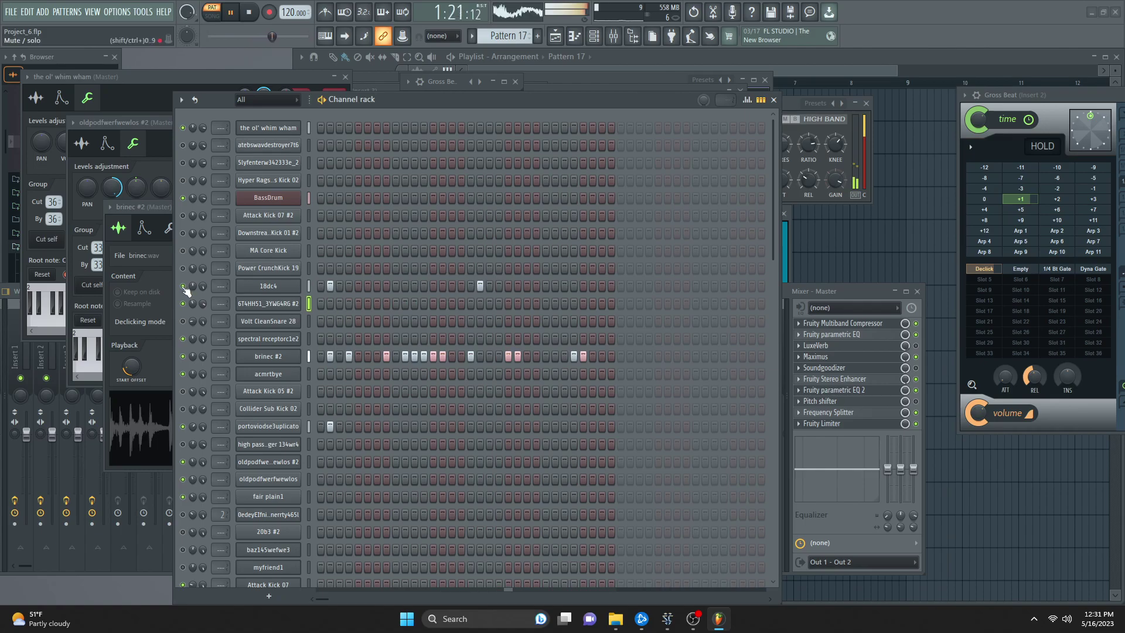
{"action": "left_click", "coordinate": [260, 286]}
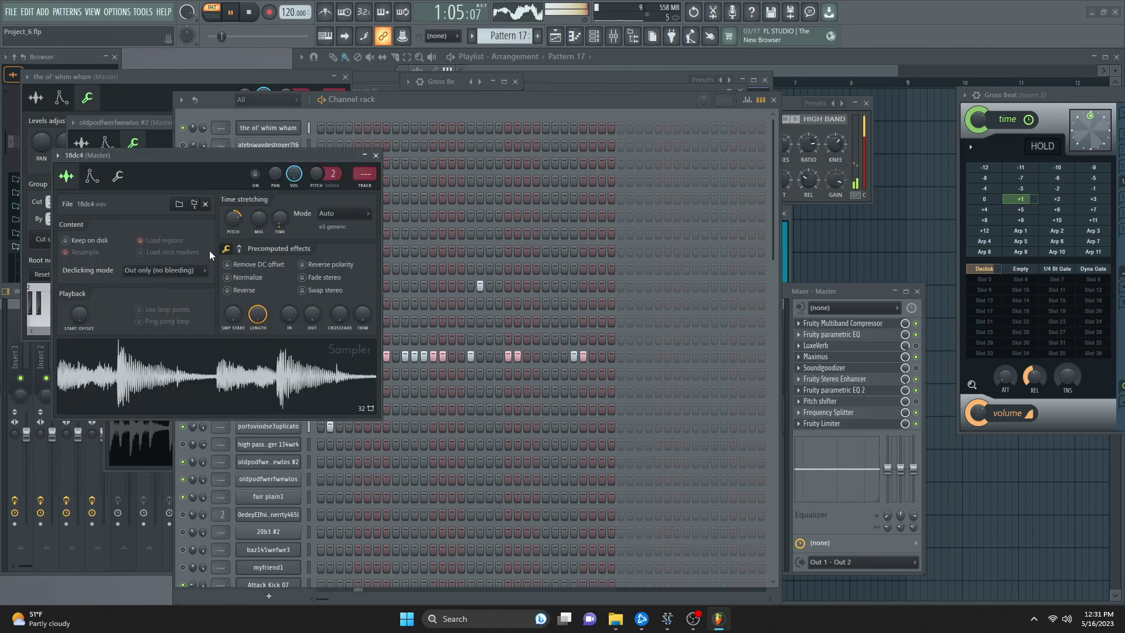
- Swap mutes by silencing oldpodfwerfwewlos #2 and enabling the high pass channel, and add an 18dc4 hit on step 16
{"action": "left_click", "coordinate": [183, 462]}
{"action": "left_click", "coordinate": [183, 444]}
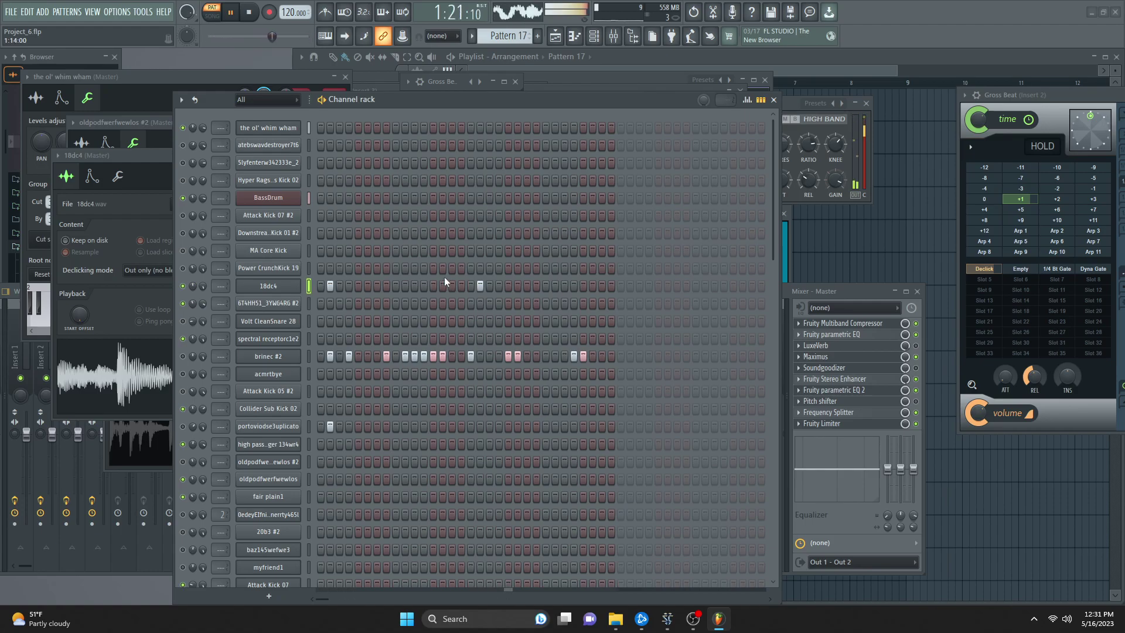
{"action": "left_click", "coordinate": [461, 286]}
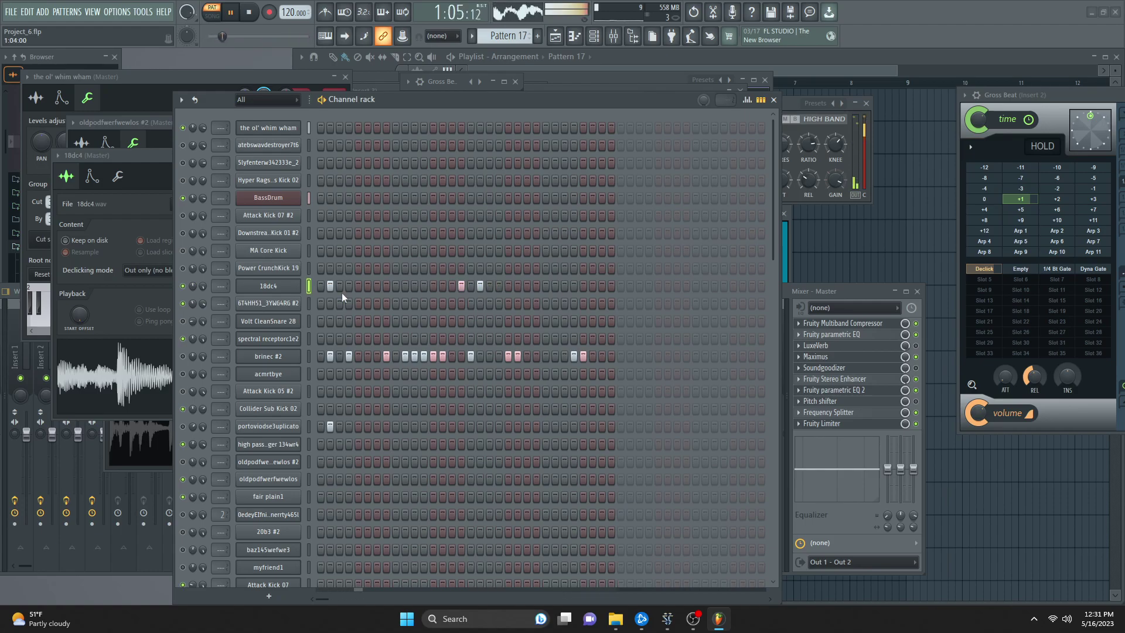
- Check the 18dc4 channel's volume envelope and try a 3% sample start offset
{"action": "left_click", "coordinate": [268, 286]}
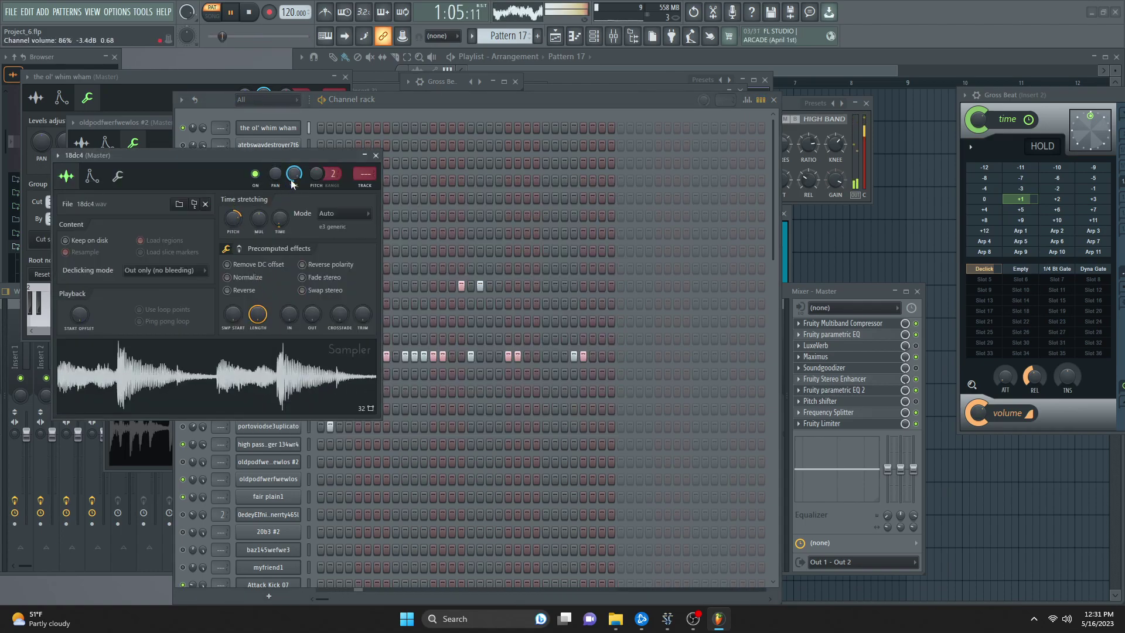
{"action": "left_click", "coordinate": [97, 180]}
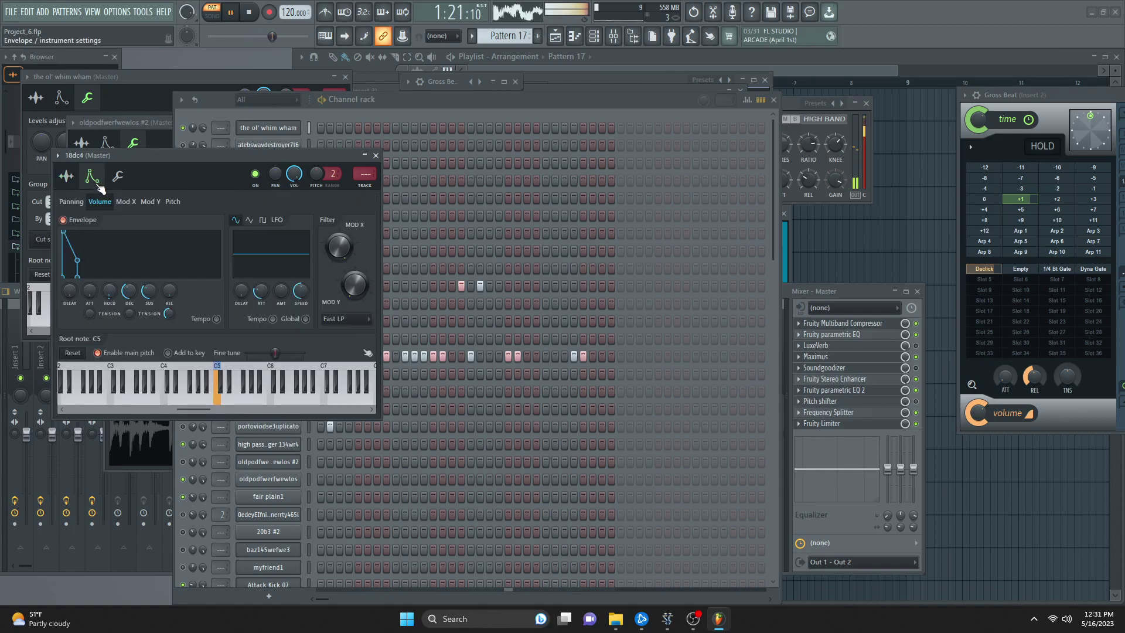
{"action": "left_click", "coordinate": [67, 176]}
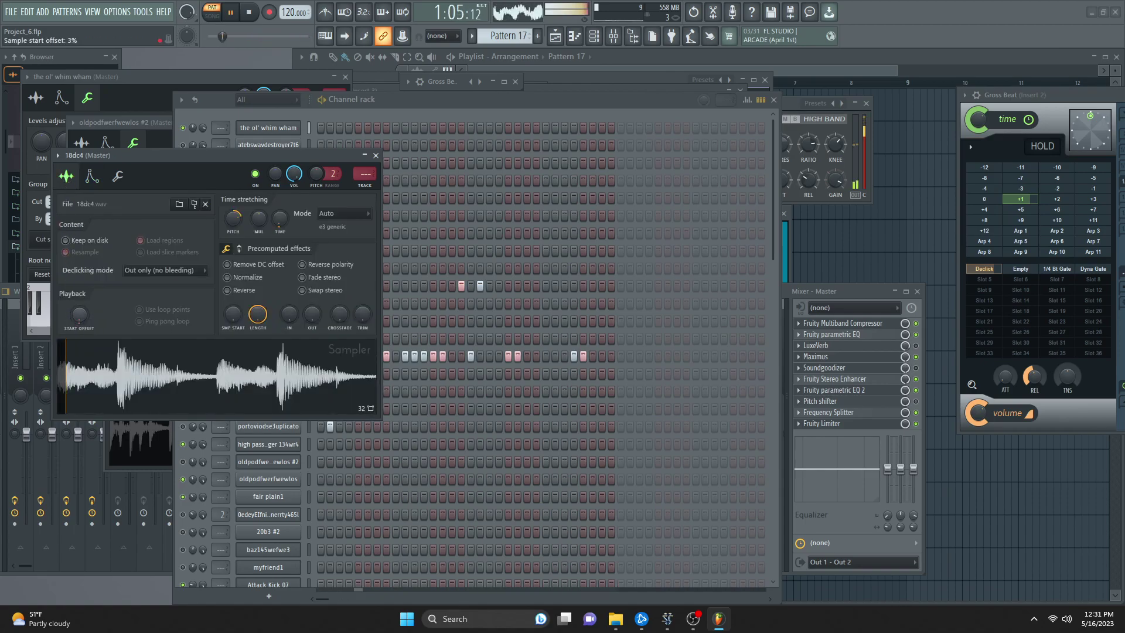
- Try fair plain1 hits on steps 1 and 2, and clear them
{"action": "left_click", "coordinate": [323, 495]}
{"action": "left_click", "coordinate": [330, 497]}
{"action": "left_click", "coordinate": [183, 355]}
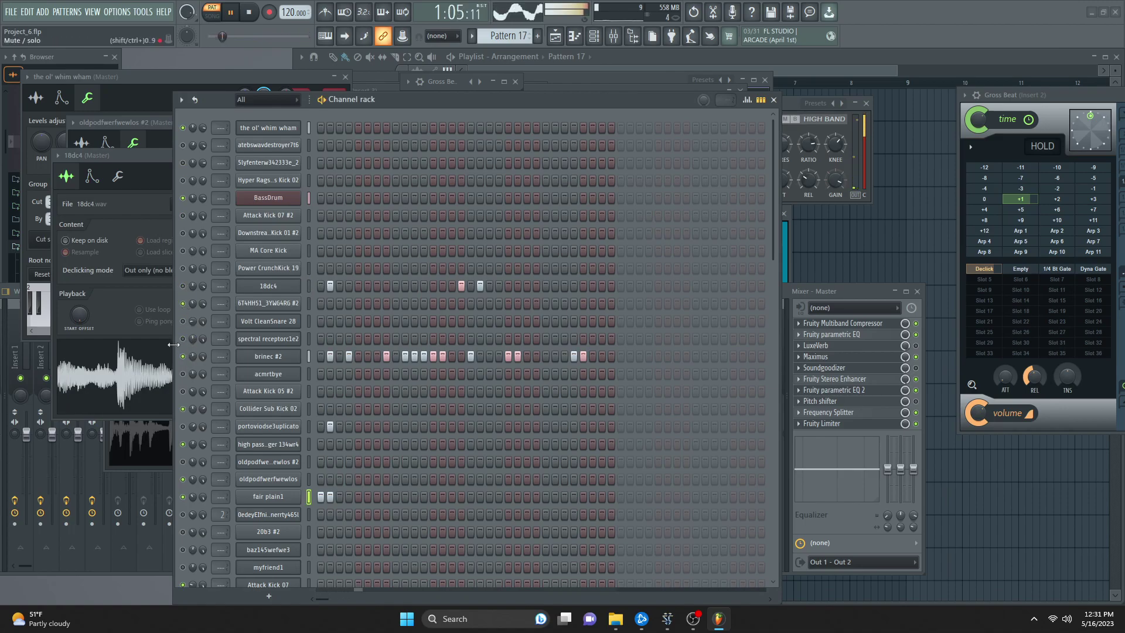
{"action": "right_click", "coordinate": [322, 493]}
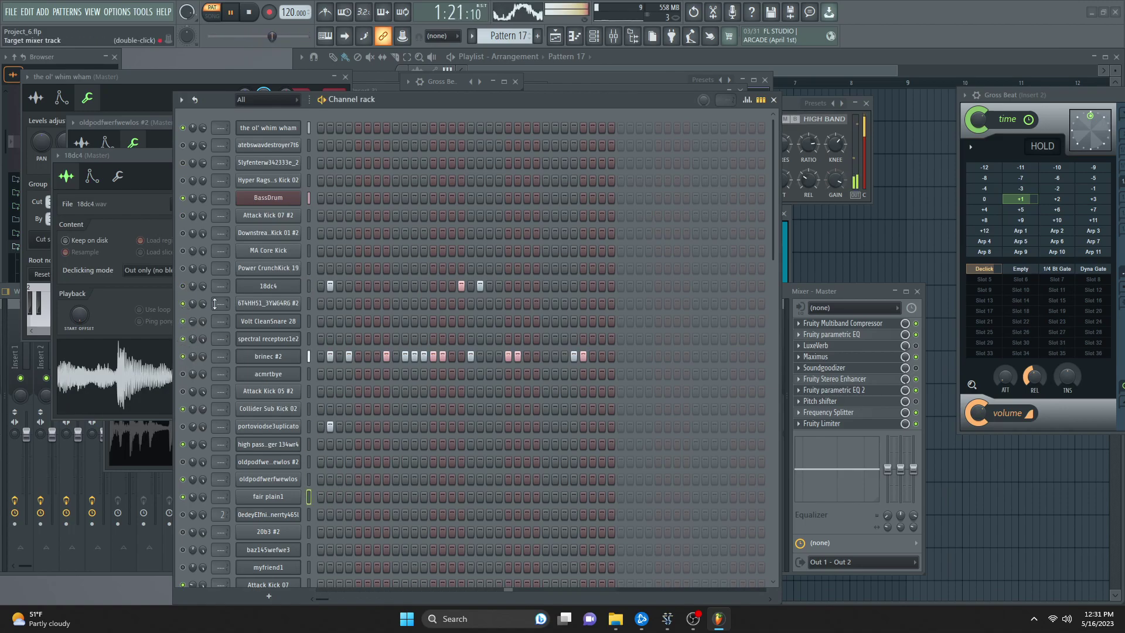
- Move the 18dc4 channel's sample start offset slightly into the waveform and unmute the channel
{"action": "left_click", "coordinate": [273, 291]}
{"action": "left_click", "coordinate": [274, 287]}
{"action": "left_click_drag", "start_coordinate": [78, 315], "coordinate": [79, 309]}
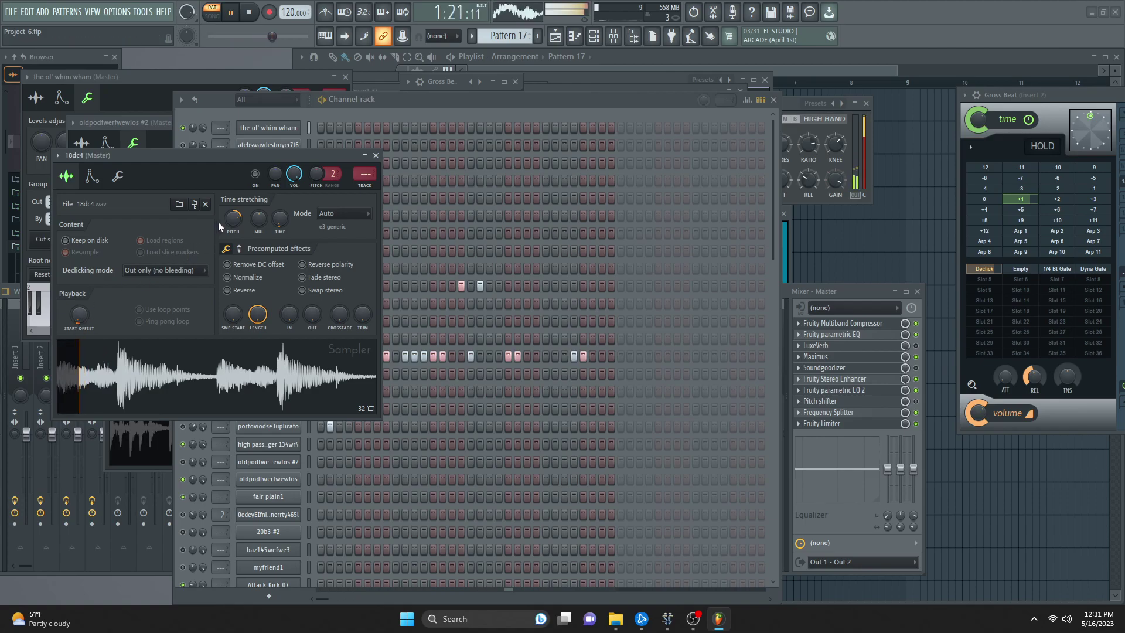
{"action": "left_click", "coordinate": [214, 490]}
{"action": "right_click", "coordinate": [214, 490]}
{"action": "left_click", "coordinate": [182, 286]}
{"action": "left_click", "coordinate": [183, 339]}
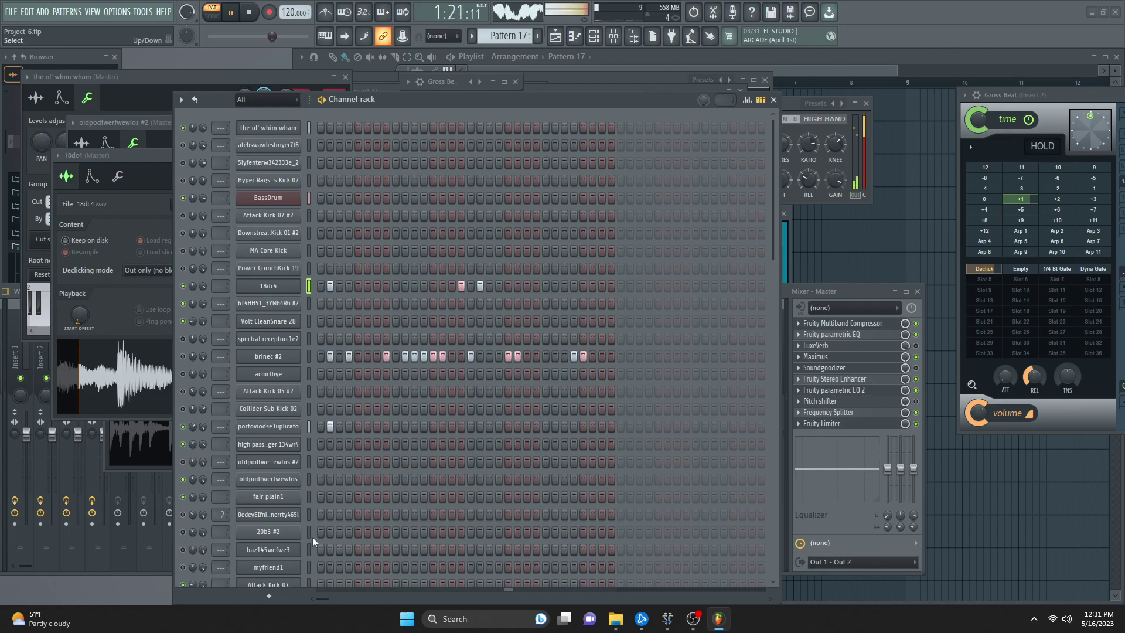
- Add a myfriend1 hit on step 2 and route the channel to mixer track 2
{"action": "left_click", "coordinate": [330, 567]}
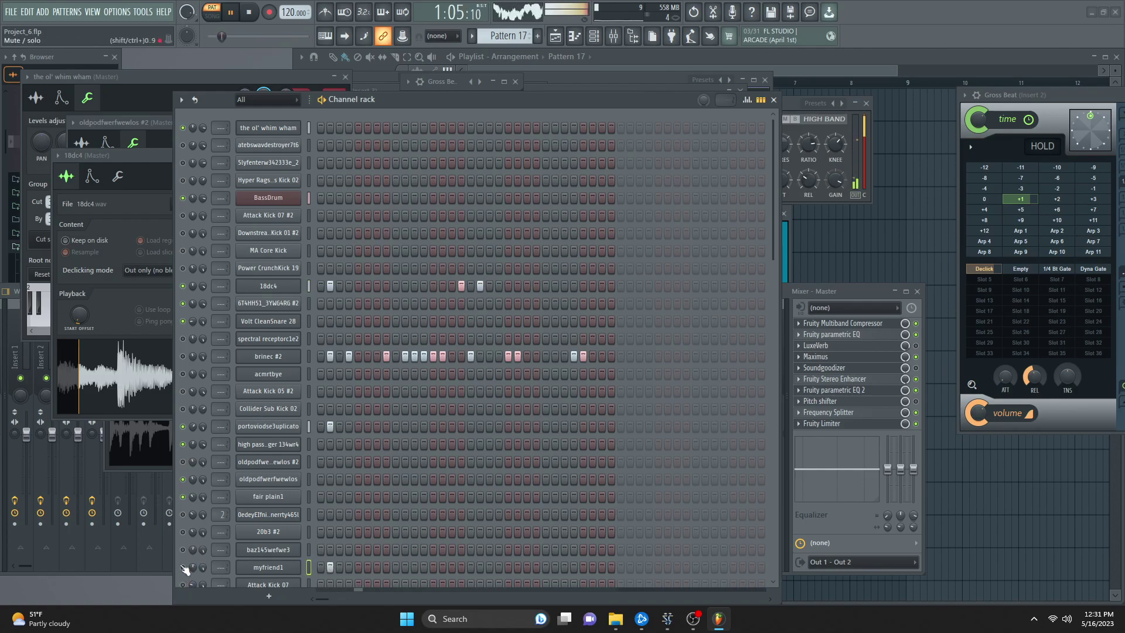
{"action": "left_click_drag", "start_coordinate": [221, 568], "coordinate": [221, 557]}
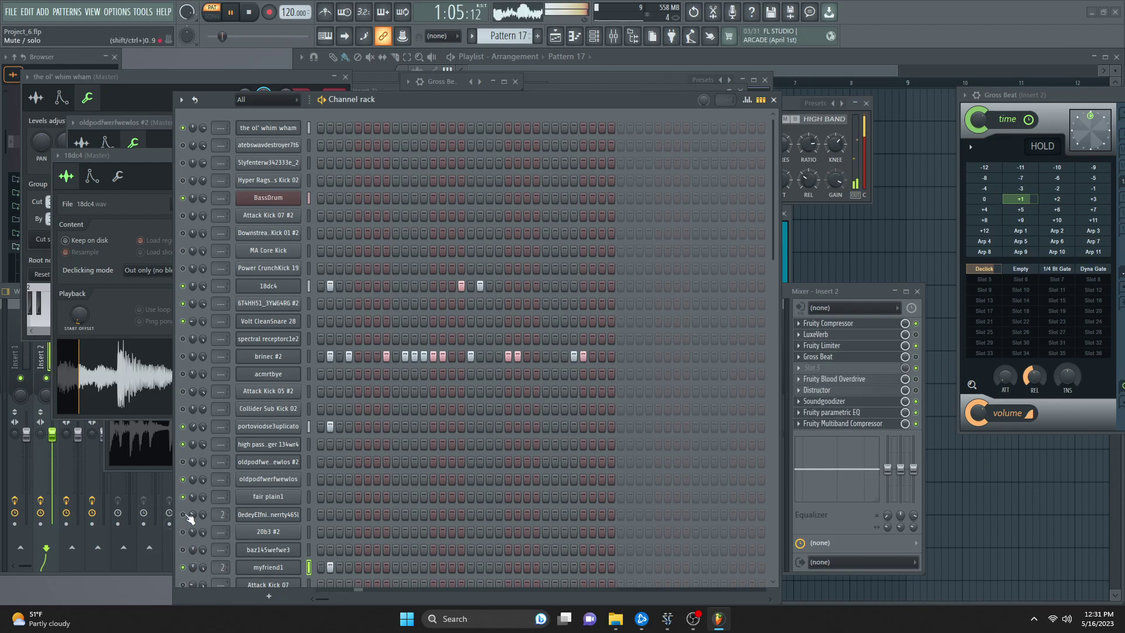
- Begin loading a replacement sample for the myfriend1 channel and browse to the Music folder
{"action": "right_click", "coordinate": [299, 567]}
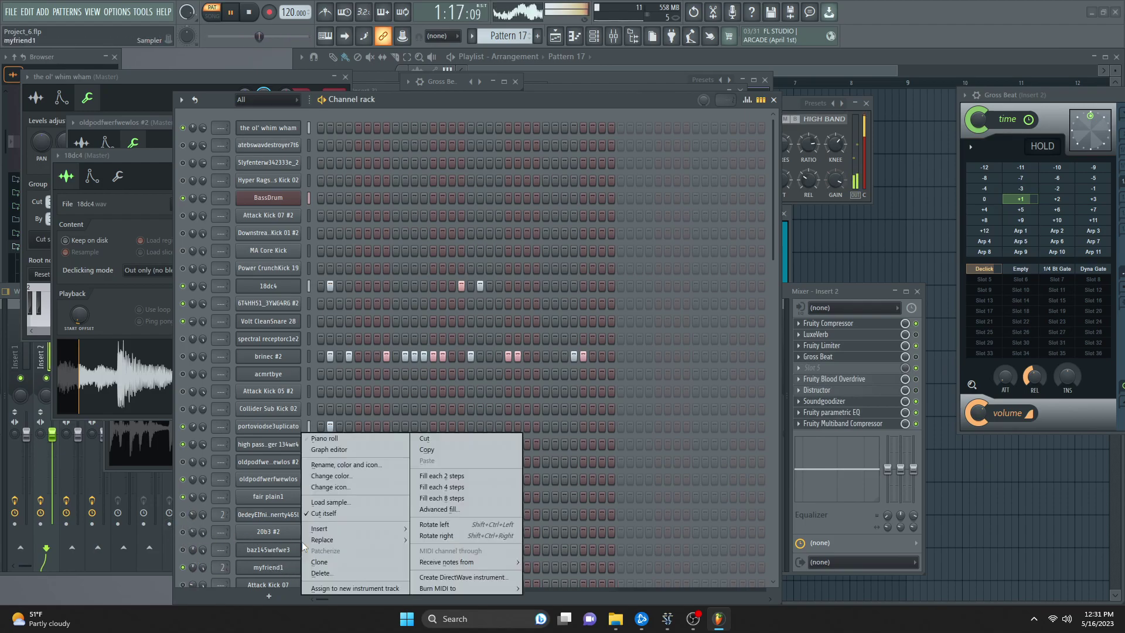
{"action": "left_click", "coordinate": [343, 501]}
{"action": "left_click", "coordinate": [355, 371]}
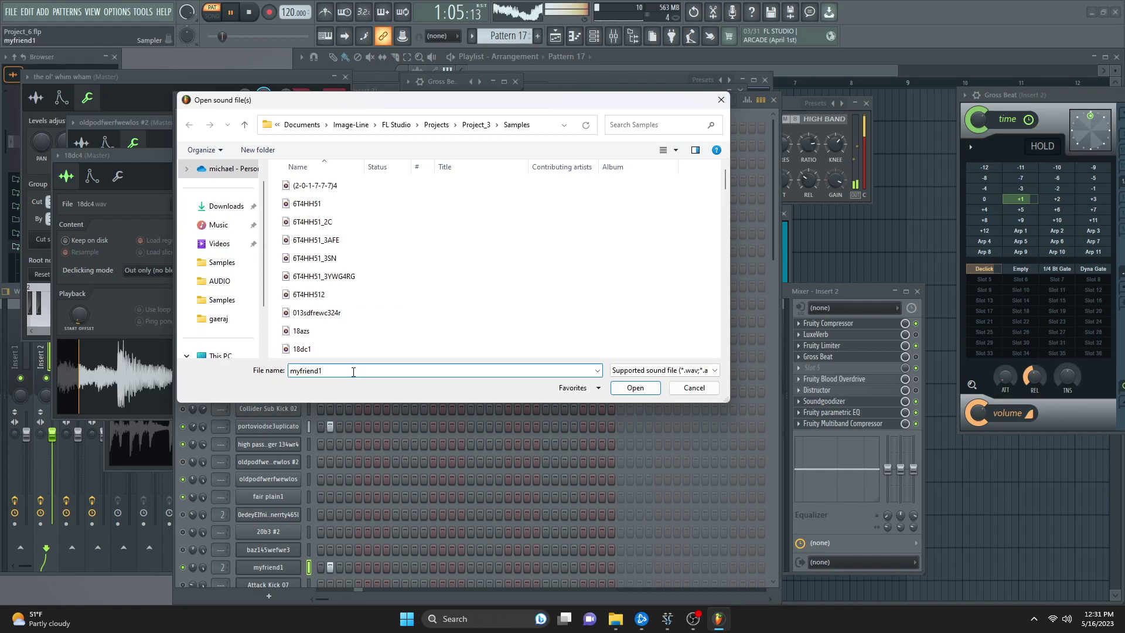
{"action": "key", "text": "BackSpace"}
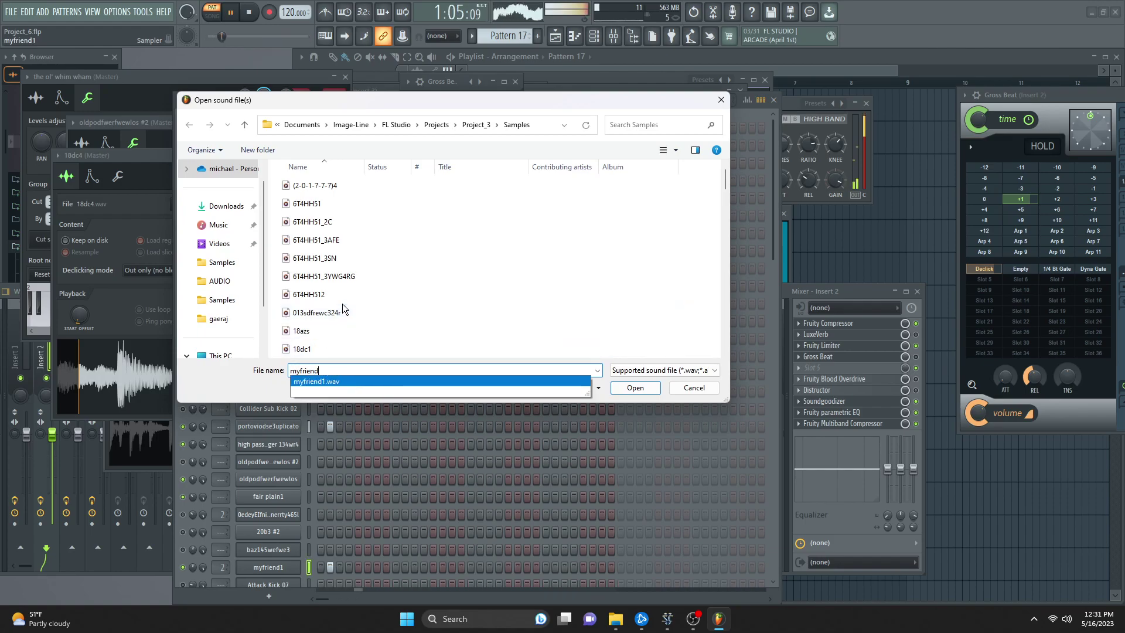
{"action": "left_click", "coordinate": [229, 263]}
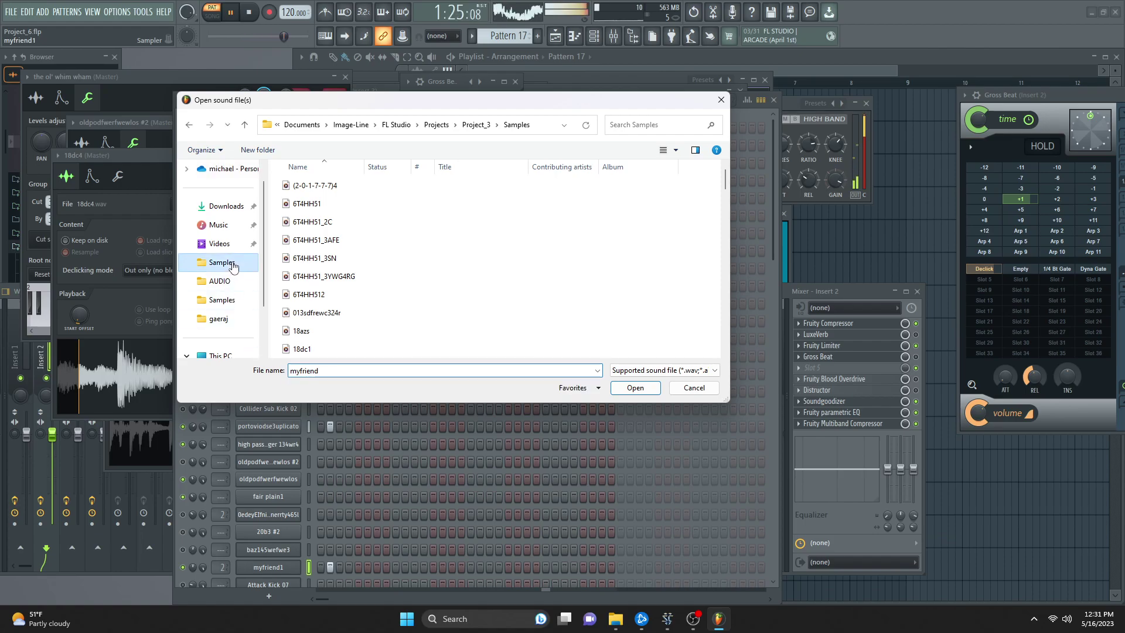
{"action": "left_click", "coordinate": [225, 225]}
- Look through the Music folder's sound files and load ac78668e into the channel
{"action": "left_click", "coordinate": [329, 258]}
{"action": "scroll", "coordinate": [360, 287], "scroll_direction": "down", "scroll_amount": 5}
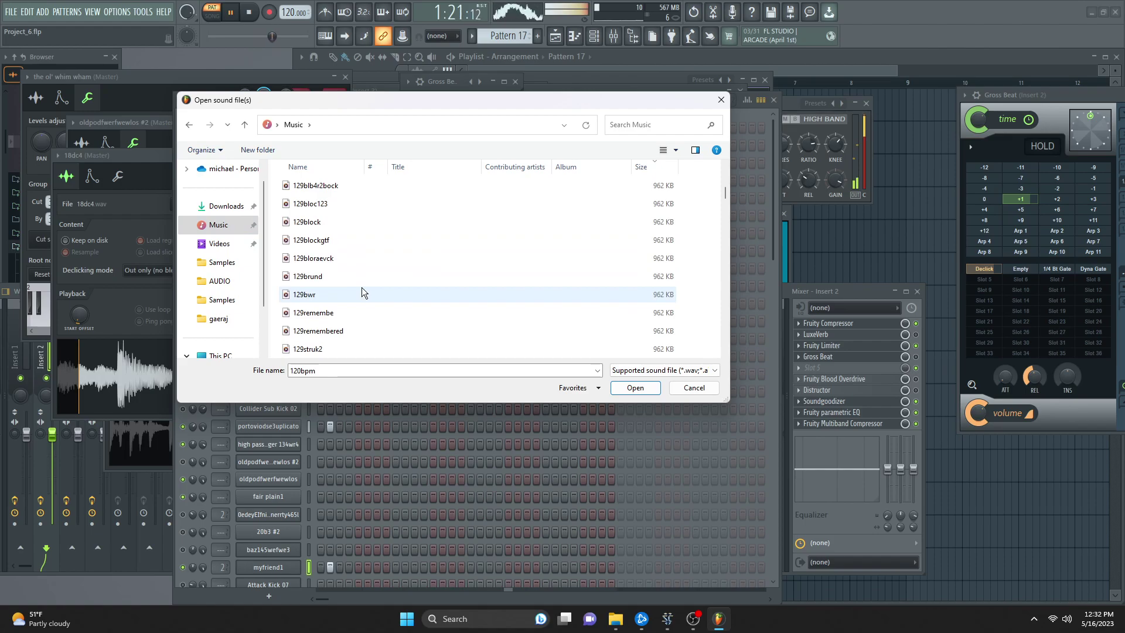
{"action": "scroll", "coordinate": [358, 289], "scroll_direction": "down", "scroll_amount": 5}
{"action": "left_click", "coordinate": [357, 291]}
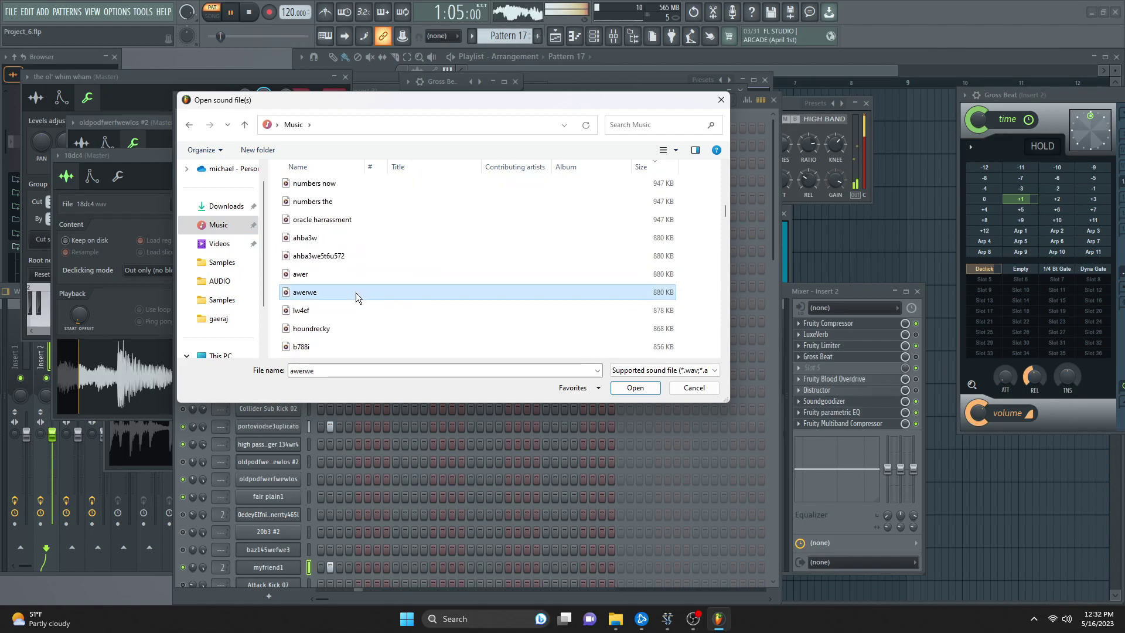
{"action": "left_click", "coordinate": [358, 221]}
{"action": "scroll", "coordinate": [357, 237], "scroll_direction": "down", "scroll_amount": 5}
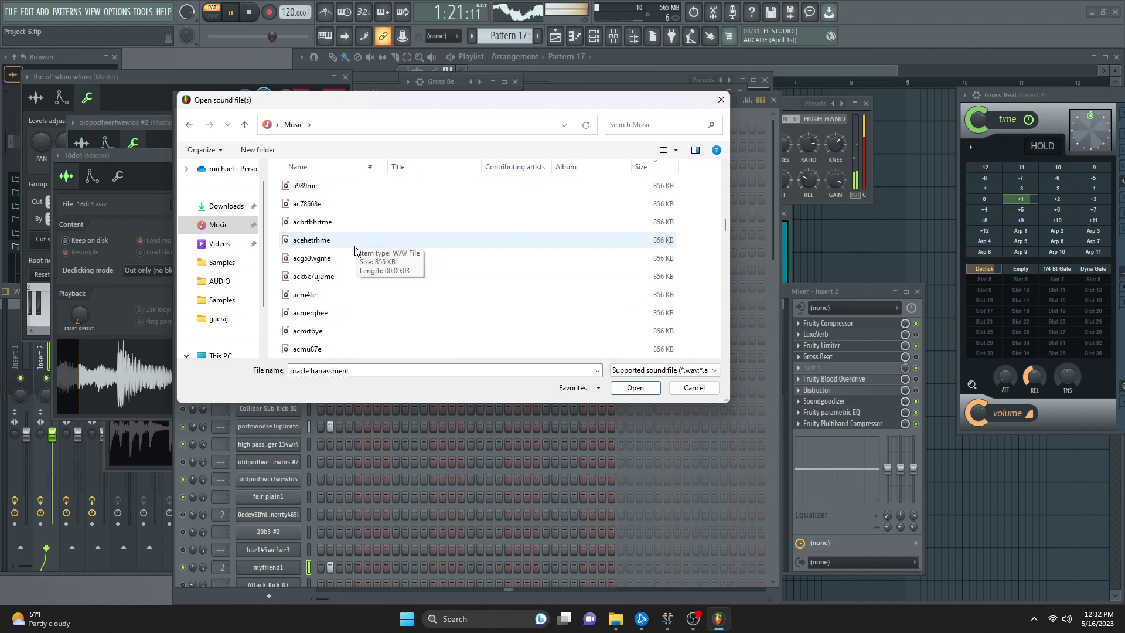
{"action": "left_click", "coordinate": [402, 293]}
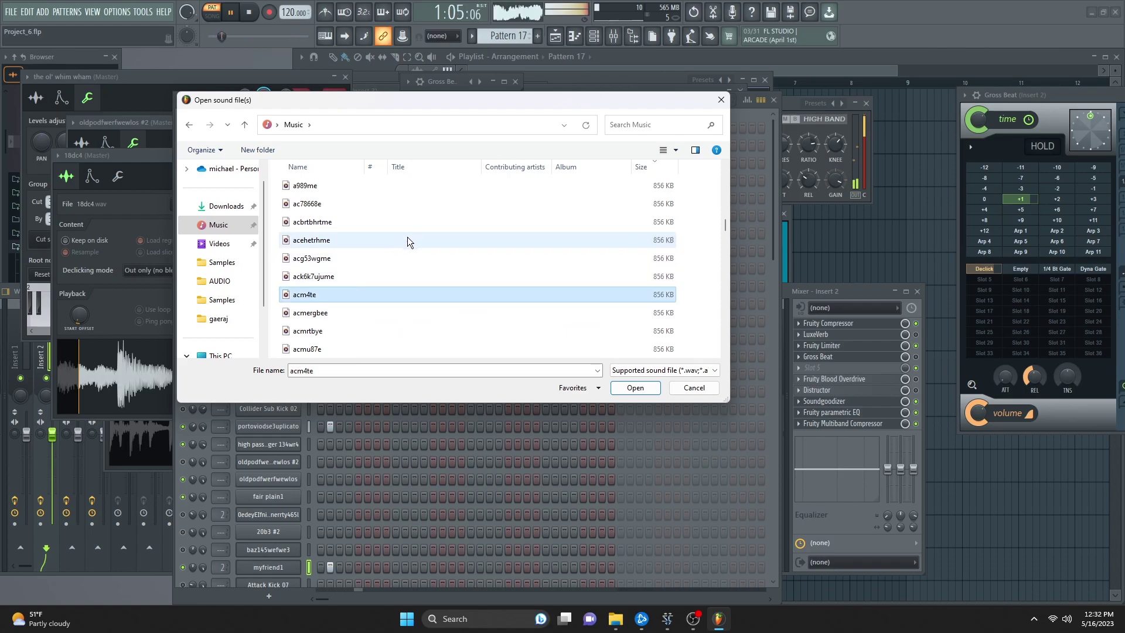
{"action": "double_click", "coordinate": [413, 205]}
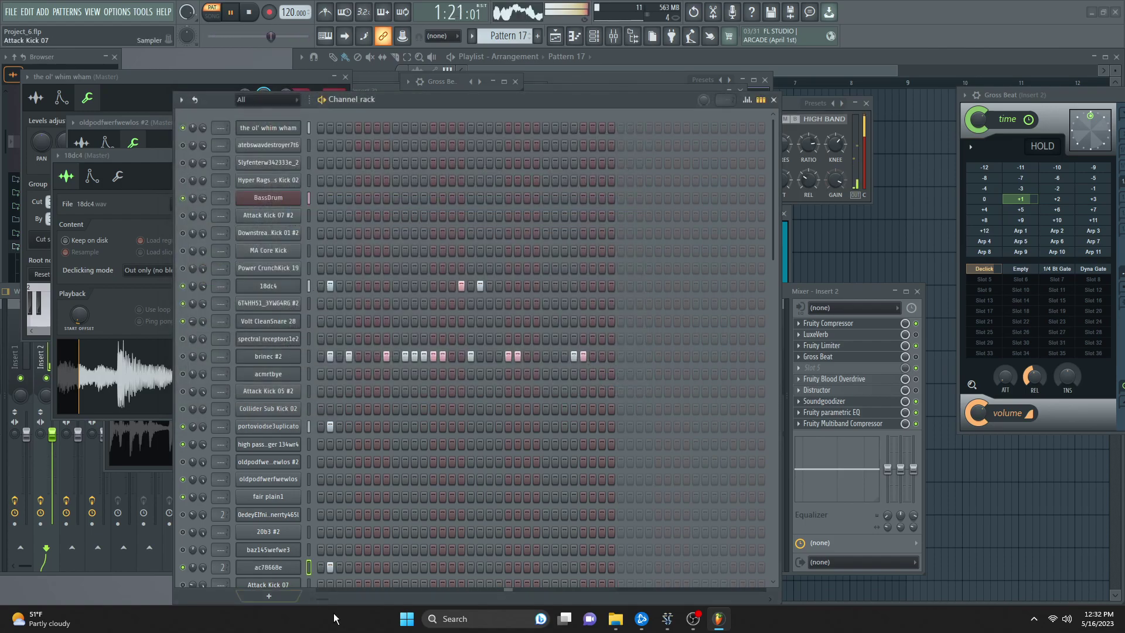
- Route the ac78668e channel back to the Master, clear its step 2 hit, and view its sampler settings
{"action": "left_click_drag", "start_coordinate": [221, 567], "coordinate": [221, 578]}
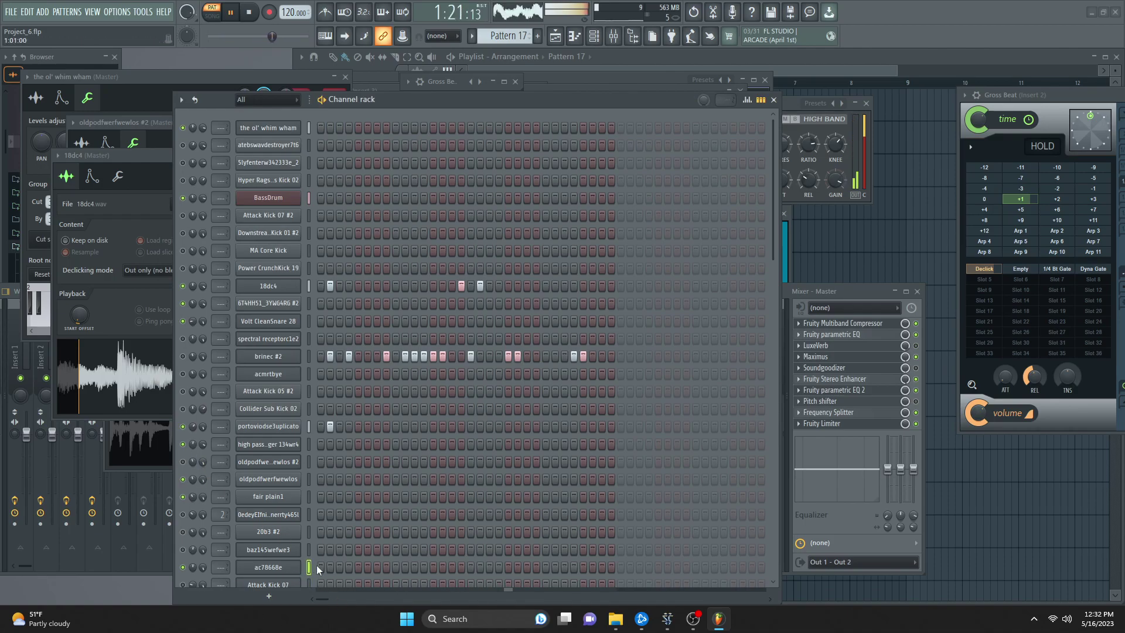
{"action": "left_click", "coordinate": [268, 567]}
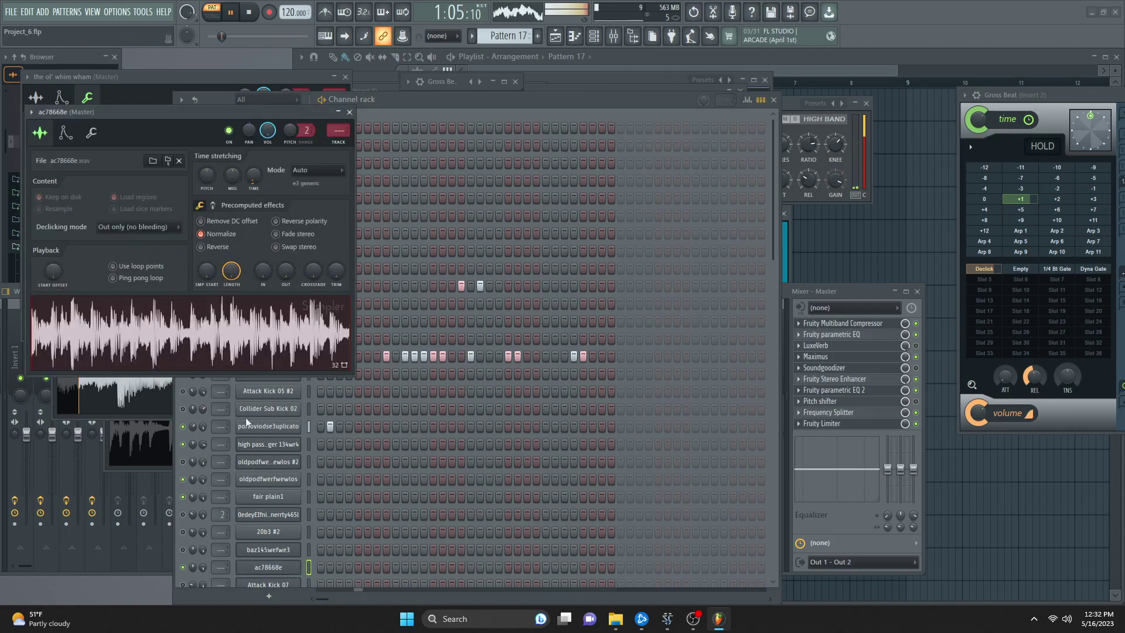
- Try an ac78668e hit on step 4 and clear it
{"action": "left_click", "coordinate": [349, 567]}
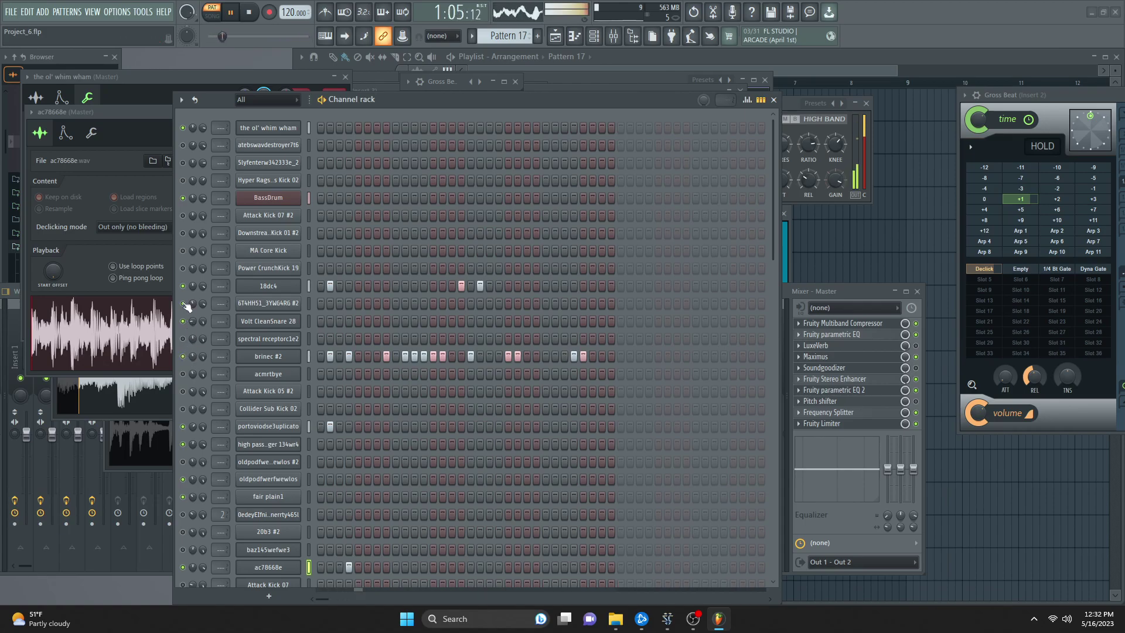
{"action": "right_click", "coordinate": [266, 571]}
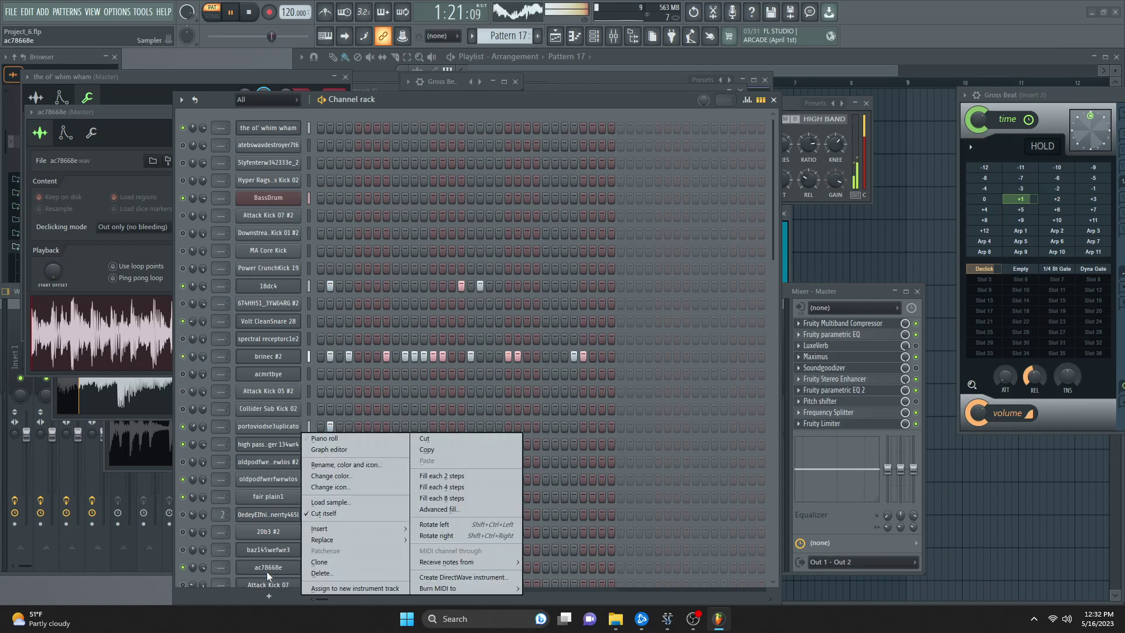
{"action": "left_click", "coordinate": [268, 571]}
{"action": "left_click", "coordinate": [273, 571]}
{"action": "right_click", "coordinate": [347, 567]}
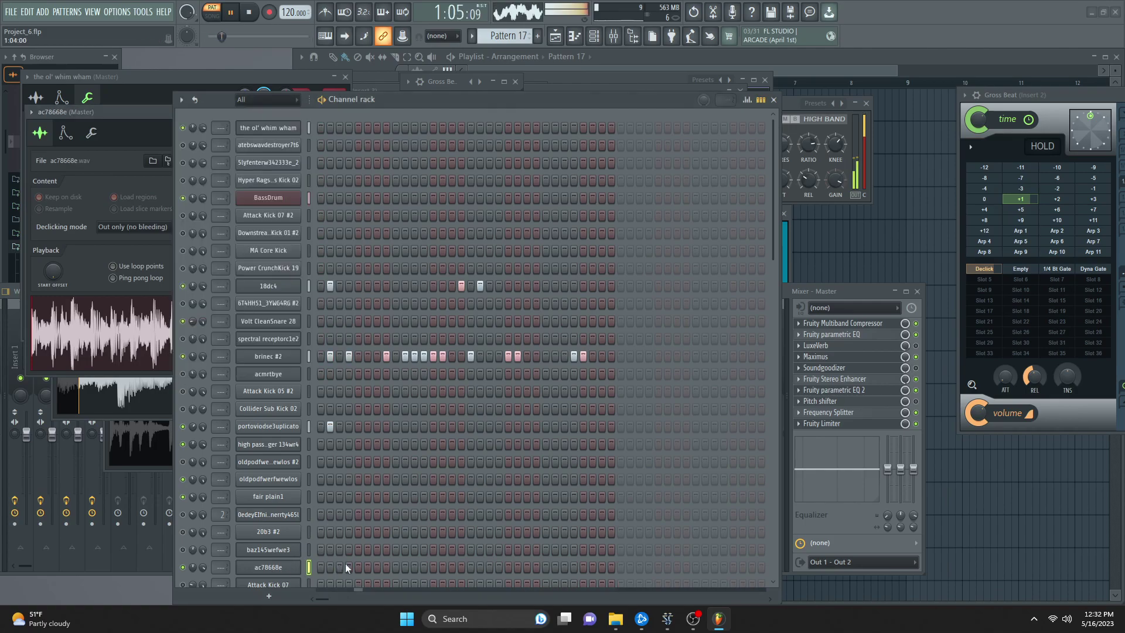
- Remove the portoviodse3uplicato hit from step 2, and try a hit on step 3 of the high pass channel
{"action": "left_click", "coordinate": [330, 429]}
{"action": "left_click", "coordinate": [340, 446]}
{"action": "right_click", "coordinate": [340, 446]}
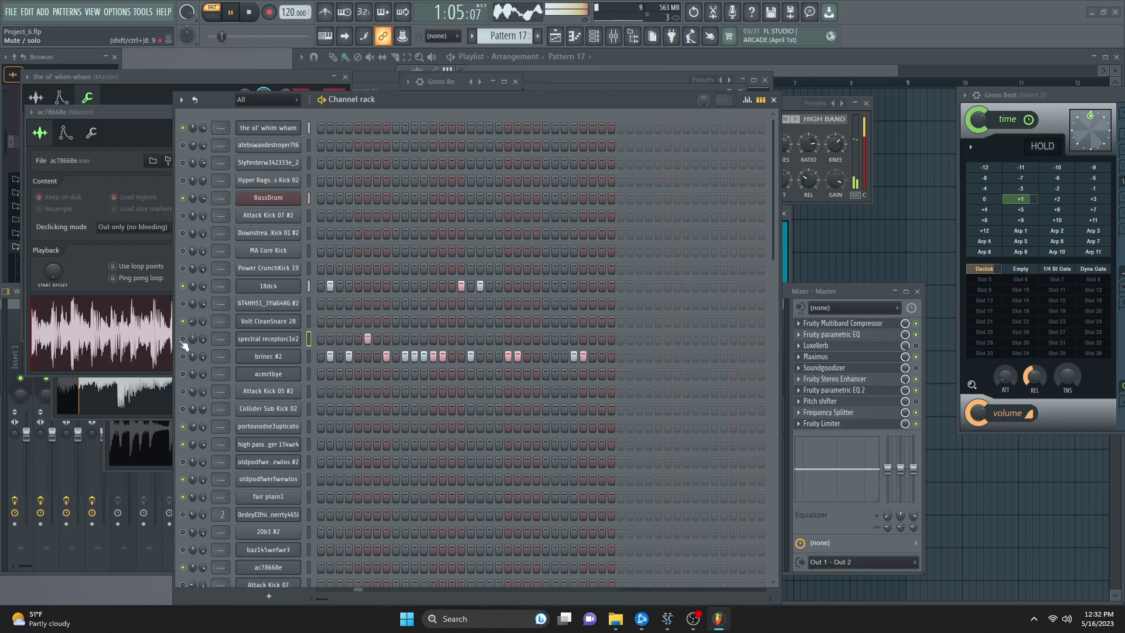
- Remove the 18dc4 hit from step 2 and place spectral receptorc1e2 hits on steps 6, 10, 14 through 16, 19 and 20
{"action": "left_click", "coordinate": [330, 286]}
{"action": "left_click", "coordinate": [309, 289]}
{"action": "left_click_drag", "start_coordinate": [405, 338], "coordinate": [499, 341]}
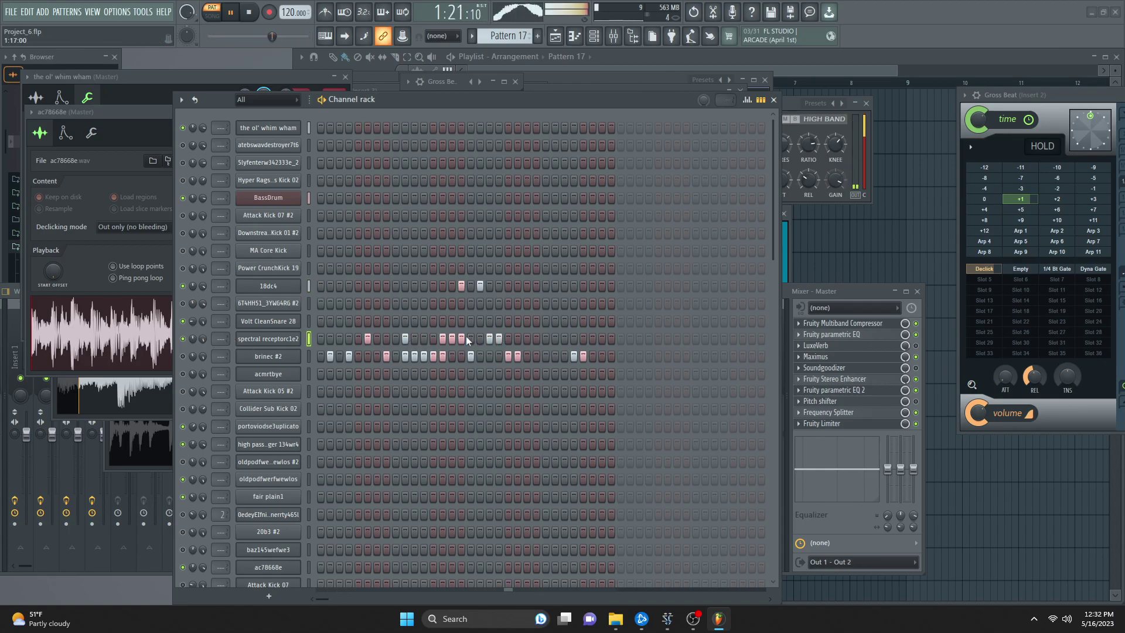
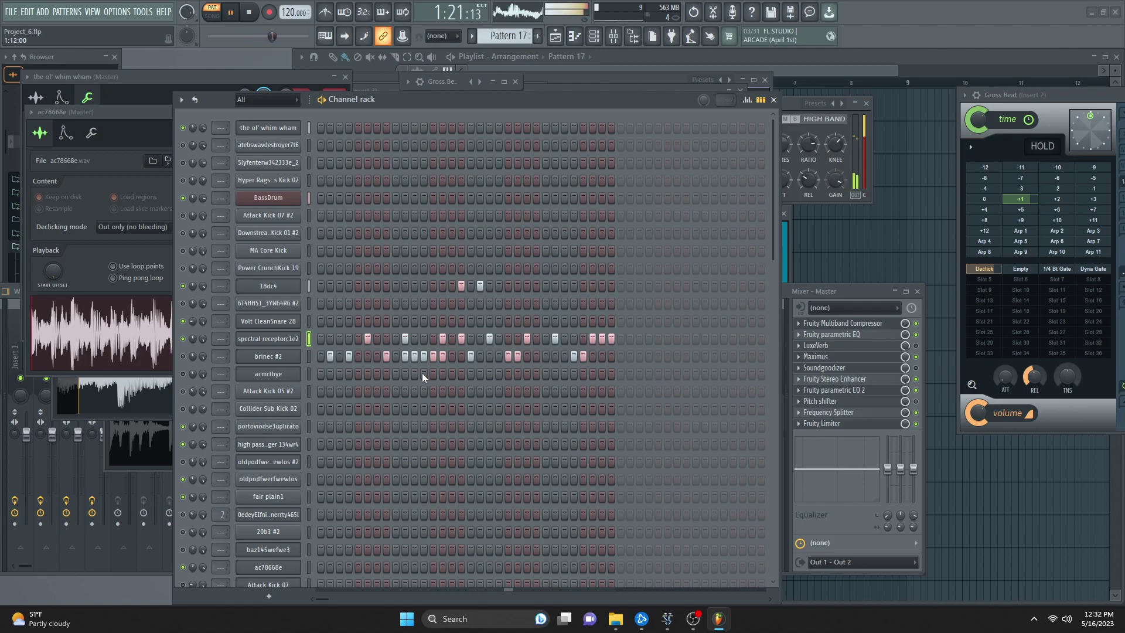
- Remove the brinec #2 hit from step 10 and toggle the mute of the spectral receptorc1e2 channel
{"action": "right_click", "coordinate": [404, 356]}
{"action": "left_click", "coordinate": [182, 340]}
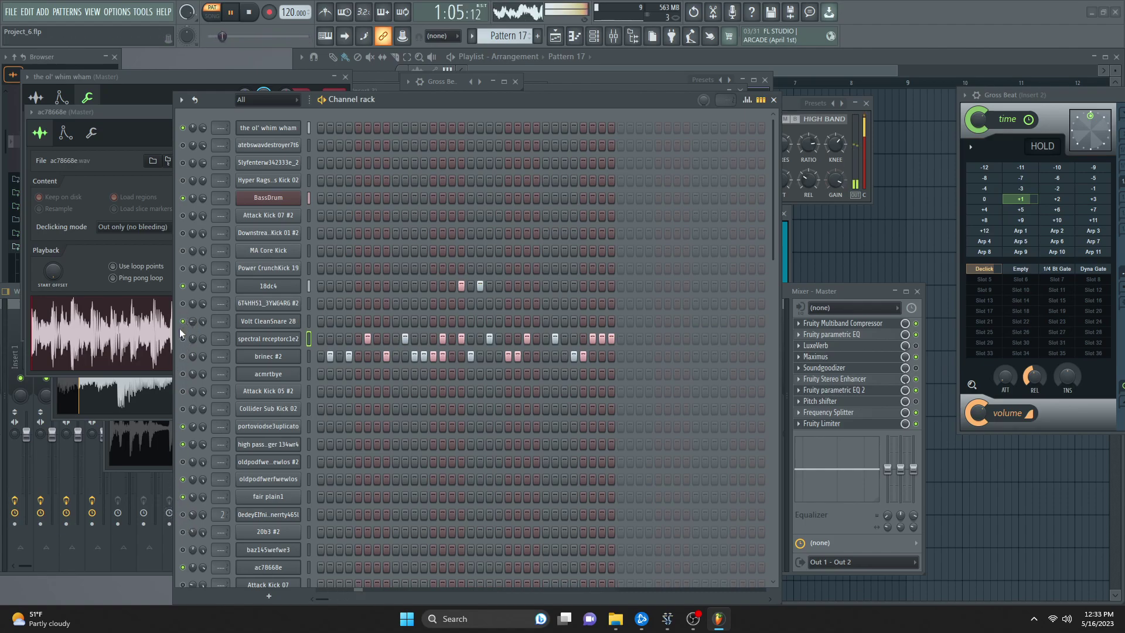
- Move the ol' whim wham sample's start offset further into the waveform and place its hit on step 10 instead of step 8
{"action": "left_click", "coordinate": [270, 128]}
{"action": "left_click", "coordinate": [270, 128]}
{"action": "left_click", "coordinate": [35, 98]}
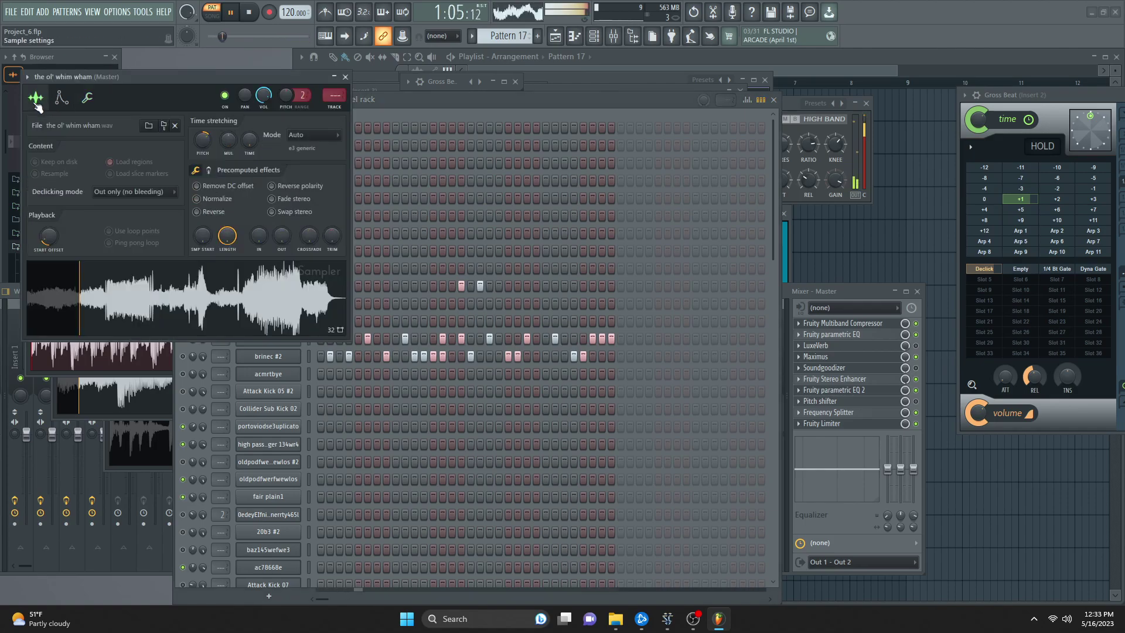
{"action": "left_click", "coordinate": [385, 129]}
{"action": "left_click", "coordinate": [271, 127]}
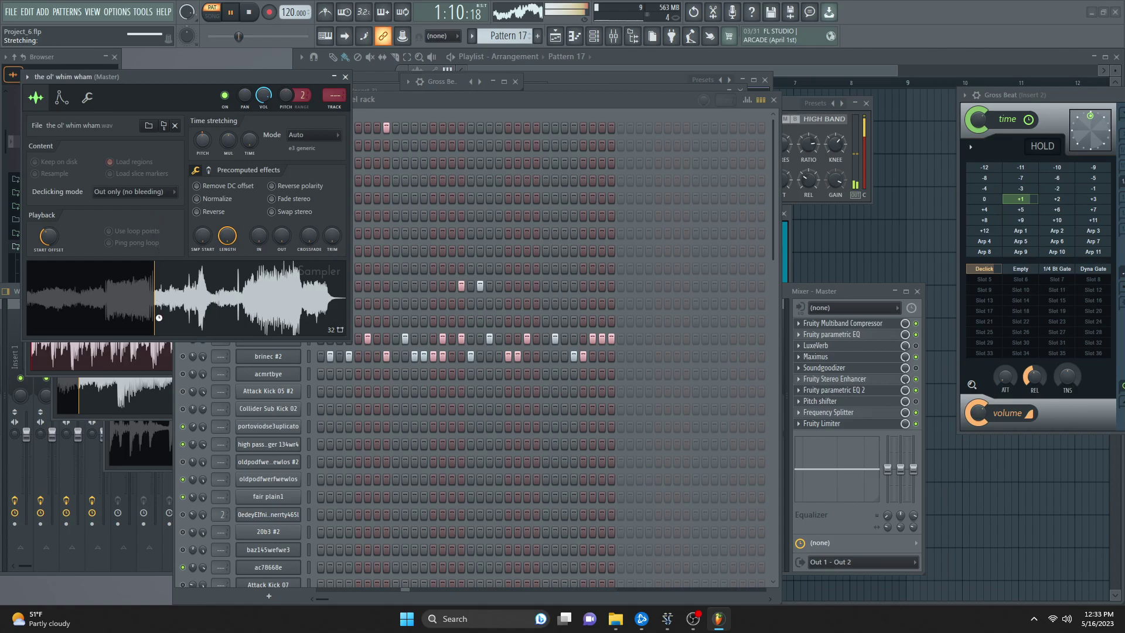
{"action": "left_click", "coordinate": [186, 363]}
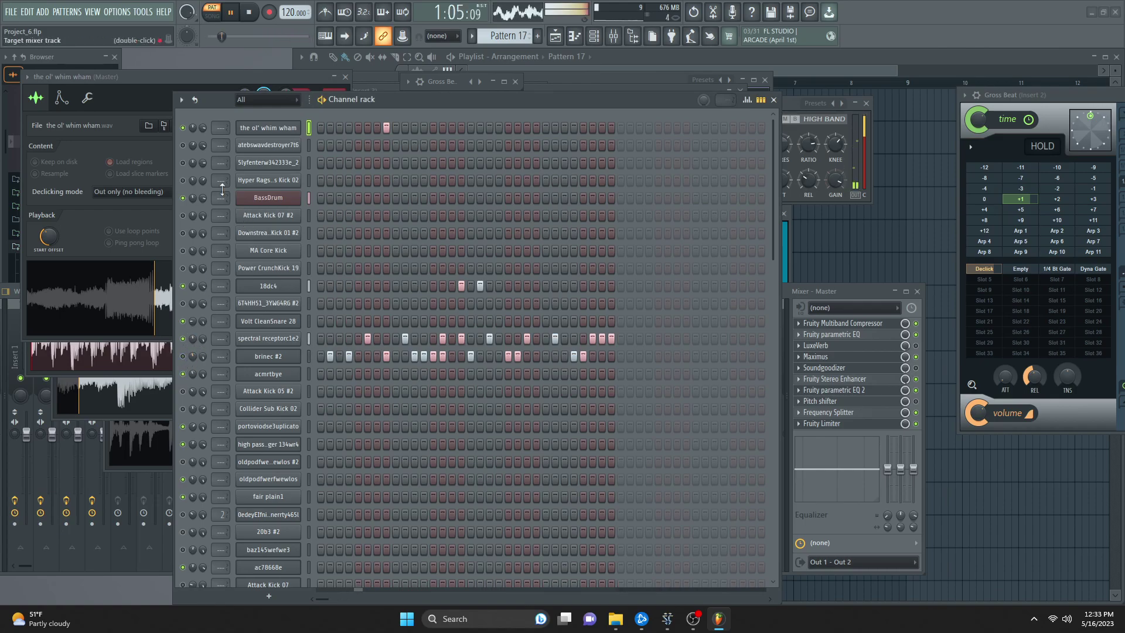
{"action": "left_click", "coordinate": [386, 128]}
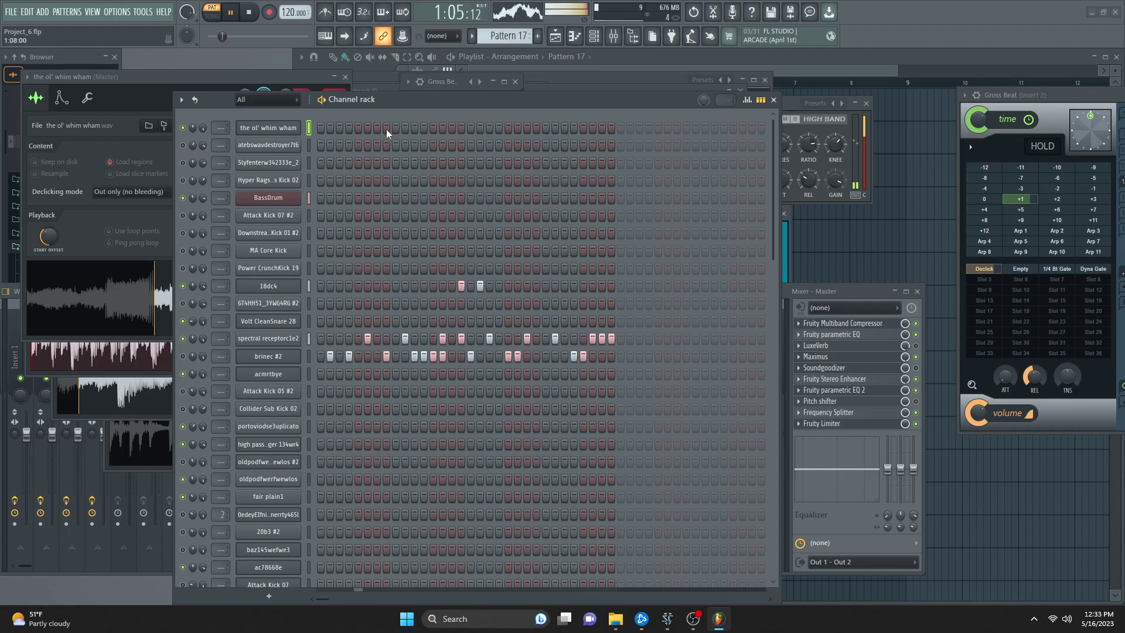
{"action": "left_click", "coordinate": [406, 128]}
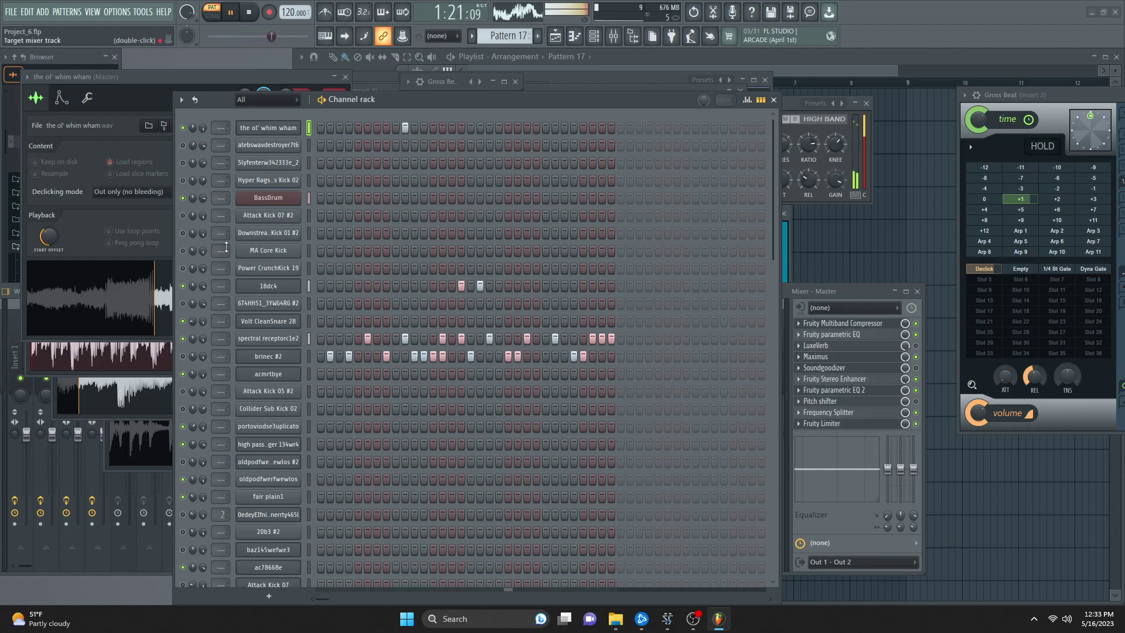
- Set the spectral receptorc1e2 pitch shift to +200 cents, and try a step 2 hit on the channel routed to mixer track 2
{"action": "left_click", "coordinate": [260, 338]}
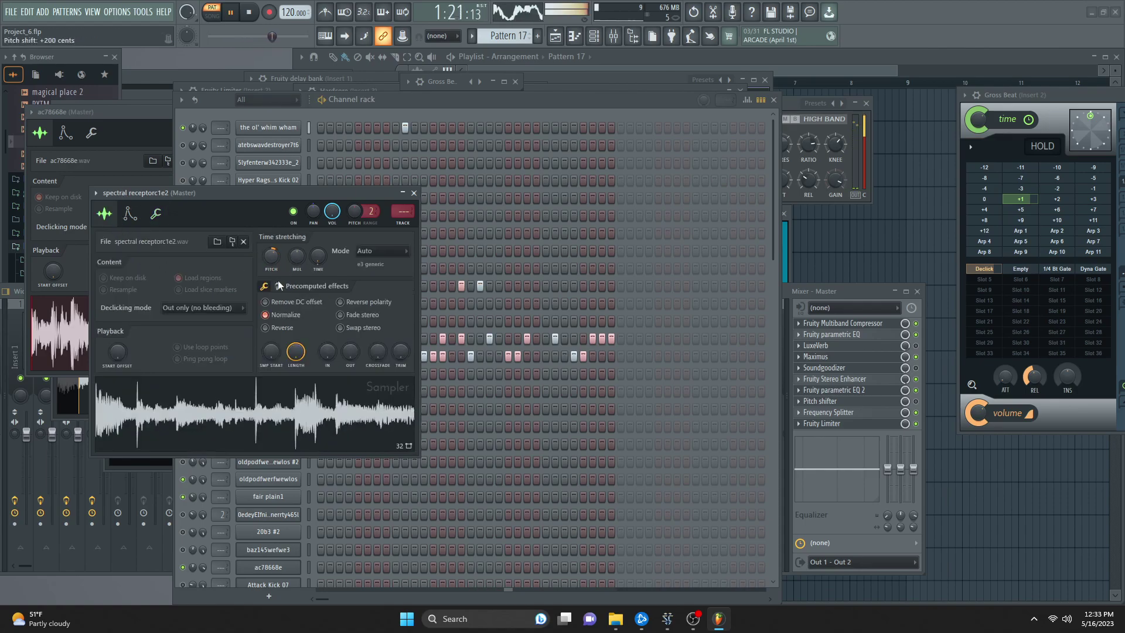
{"action": "left_click", "coordinate": [329, 513]}
{"action": "left_click", "coordinate": [330, 514]}
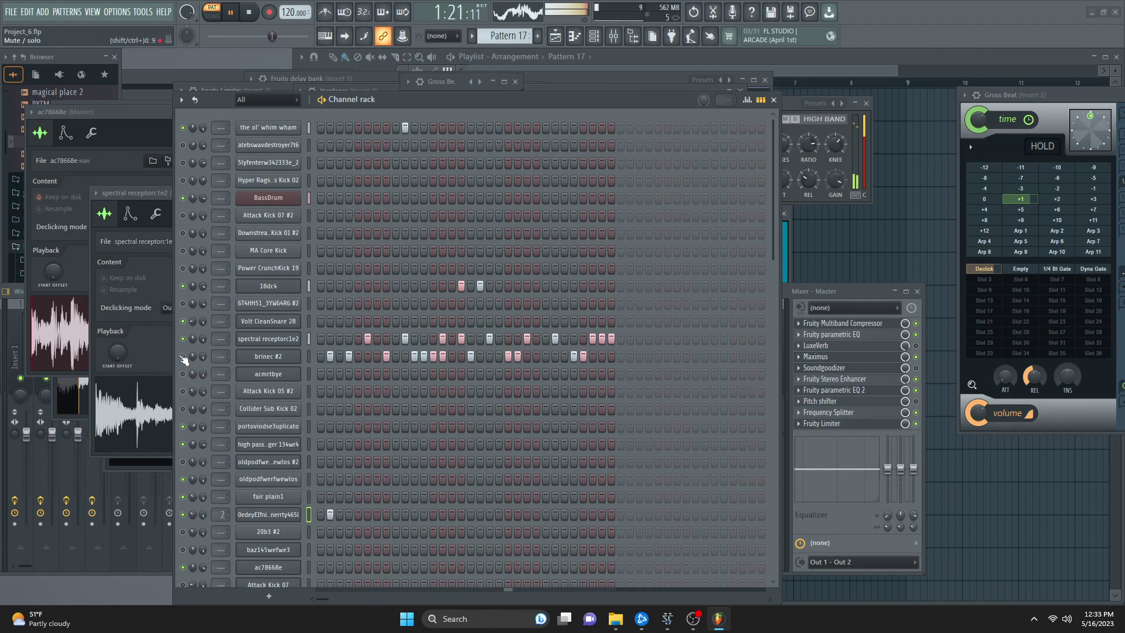
{"action": "left_click", "coordinate": [331, 517]}
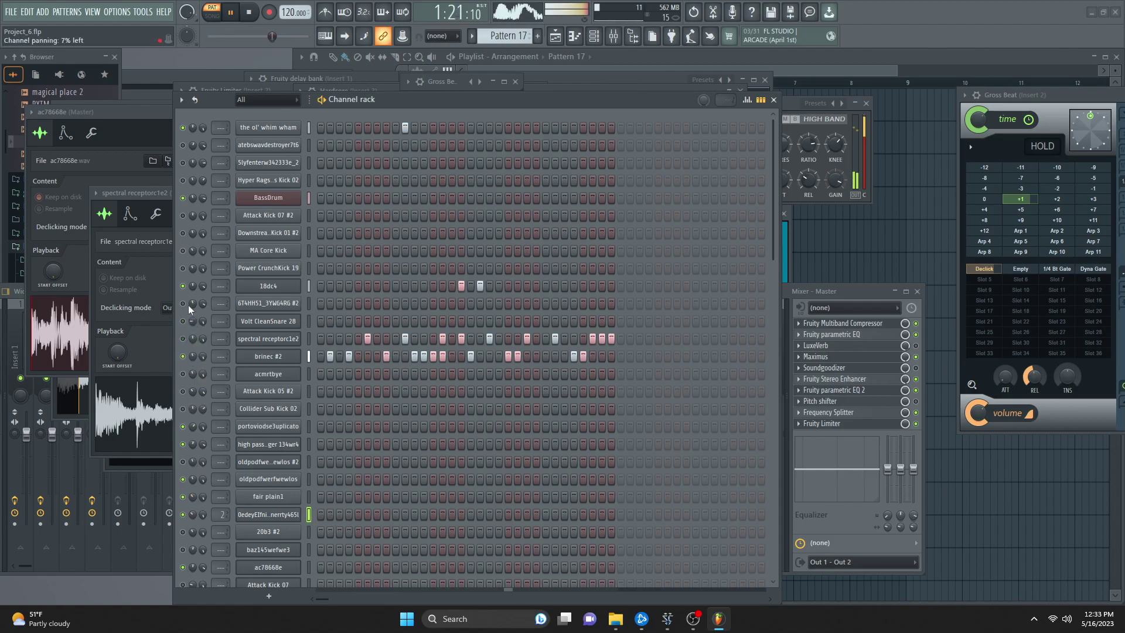
- Toggle Collider Sub Kick 02's mute and move 18dc4's step 16 hit, adding hits on steps 2, 5, 6, 10, 12, 15, 22–25 and 27–31
{"action": "left_click", "coordinate": [183, 408]}
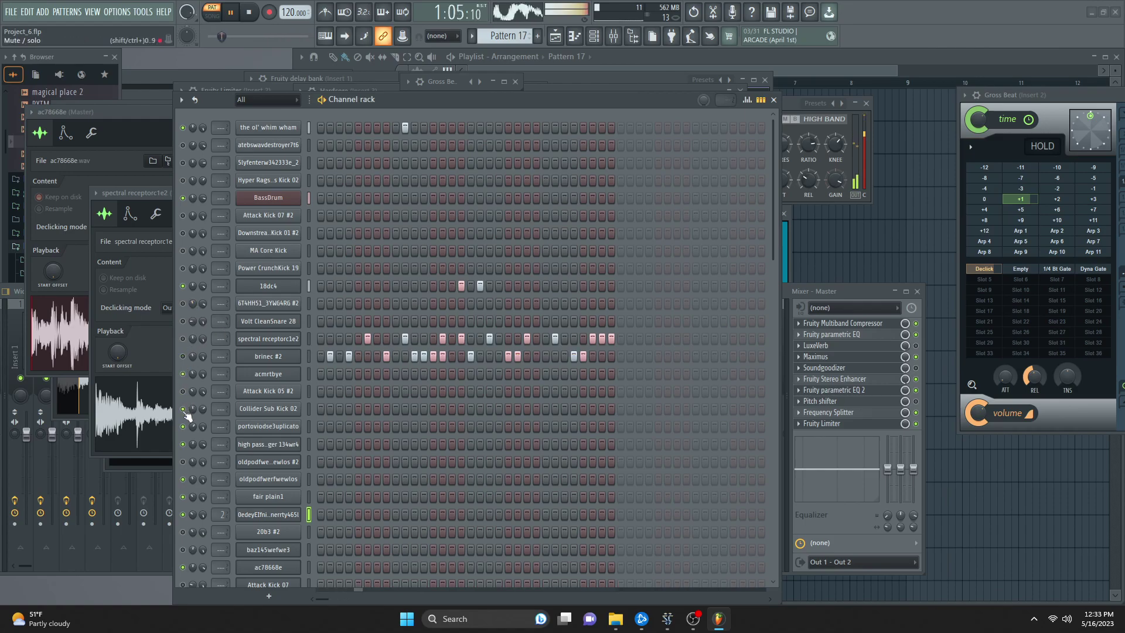
{"action": "left_click", "coordinate": [461, 286]}
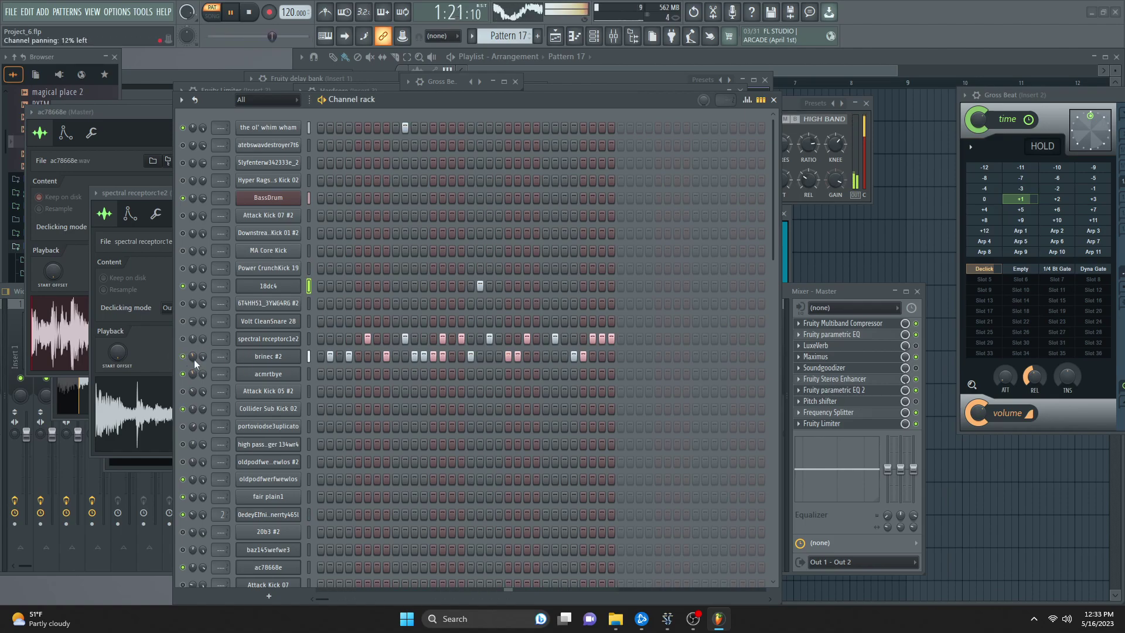
{"action": "left_click", "coordinate": [330, 286]}
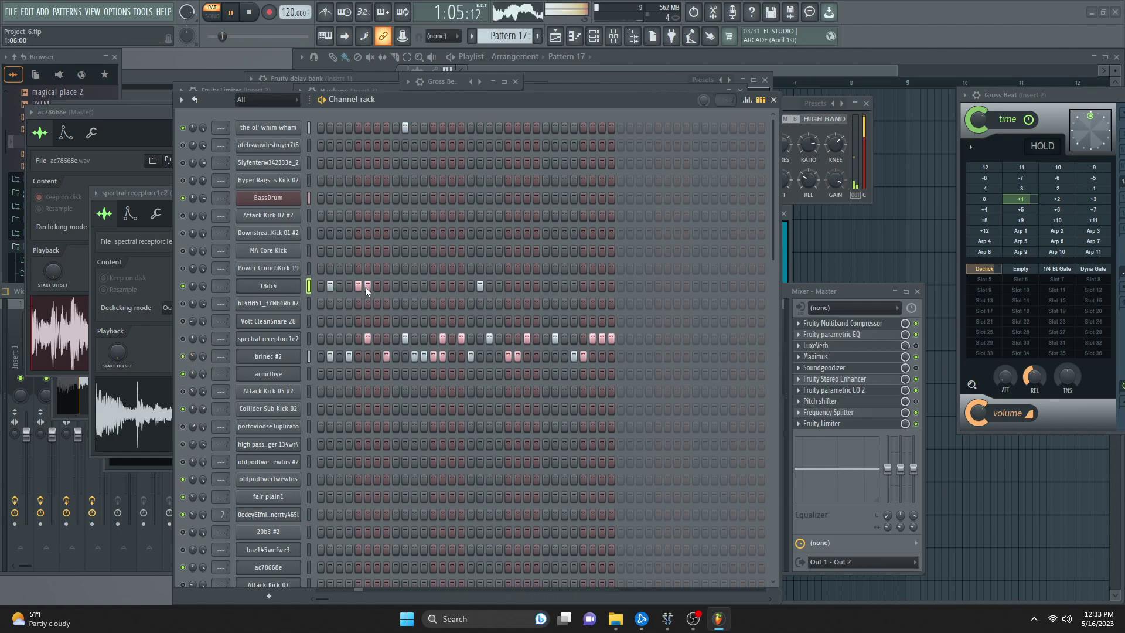
{"action": "left_click", "coordinate": [404, 286]}
{"action": "left_click", "coordinate": [423, 286]}
{"action": "left_click", "coordinate": [452, 285]}
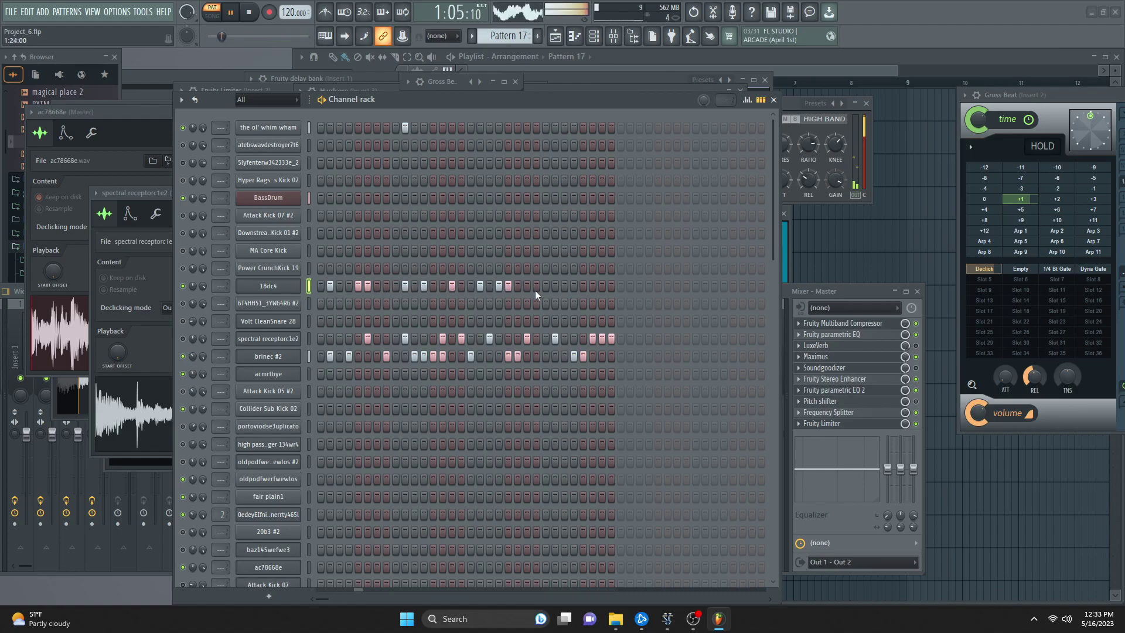
- Set the brinec #2 volume envelope's hold time to 9%, and place a step 2 hit on the channel routed to mixer track 2
{"action": "left_click", "coordinate": [273, 355]}
{"action": "left_click", "coordinate": [144, 227]}
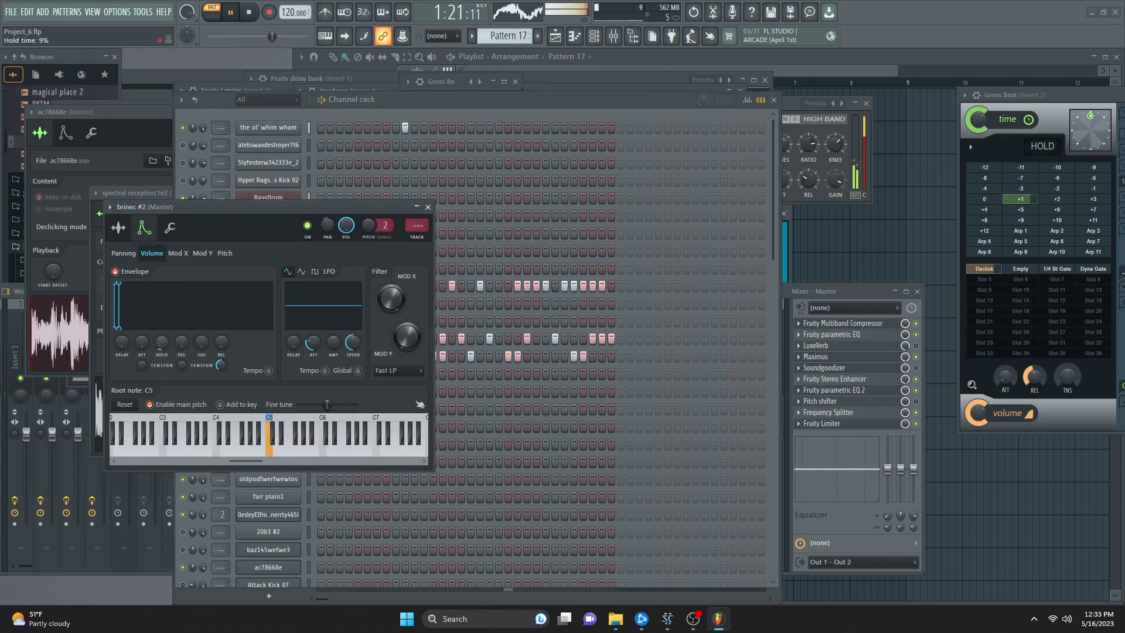
{"action": "left_click", "coordinate": [320, 514]}
{"action": "left_click", "coordinate": [330, 518]}
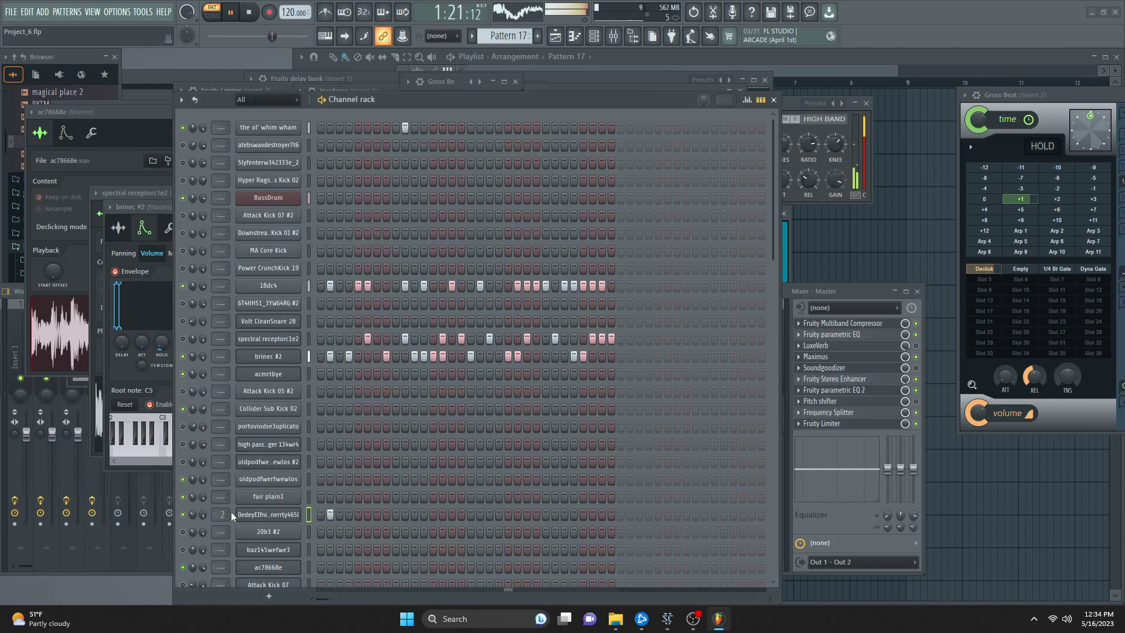
- Unmute the second oldpodfwerfwewlos channel, and try and clear hits on both oldpodfwerfwewlos channels and on portoviodse3uplicato
{"action": "left_click", "coordinate": [331, 480]}
{"action": "left_click", "coordinate": [340, 462]}
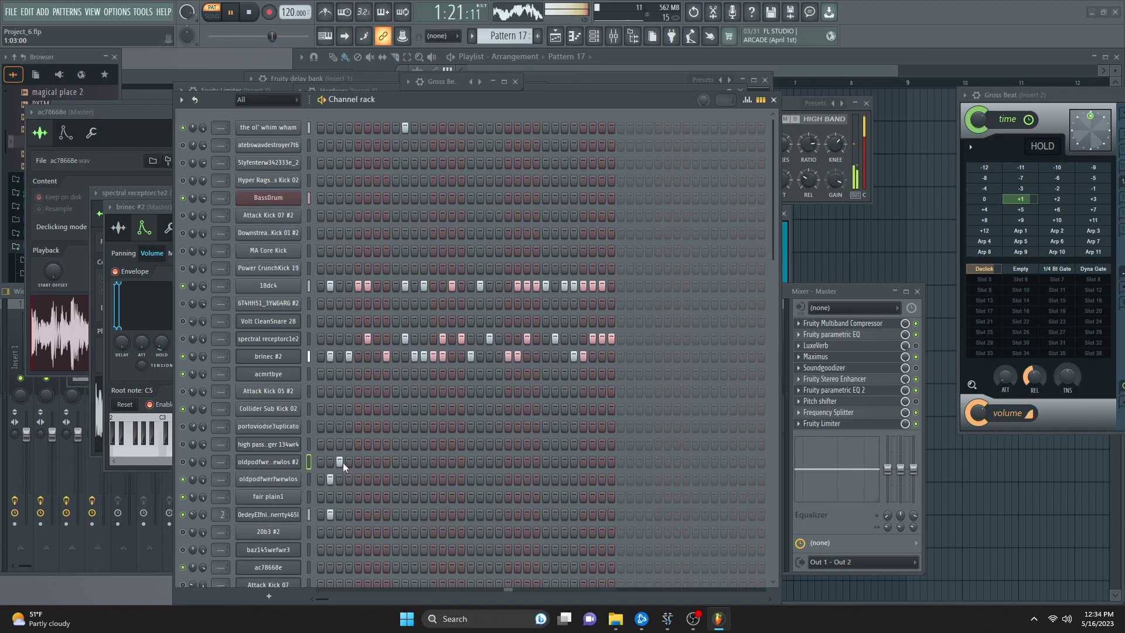
{"action": "left_click", "coordinate": [183, 463]}
{"action": "right_click", "coordinate": [329, 480]}
{"action": "right_click", "coordinate": [339, 462]}
{"action": "left_click", "coordinate": [330, 424]}
{"action": "right_click", "coordinate": [328, 427]}
- Place an acmrtbye hit on step 2 instead of step 1, and clear the brinec #2 hit from step 2
{"action": "left_click", "coordinate": [321, 389]}
{"action": "left_click", "coordinate": [321, 374]}
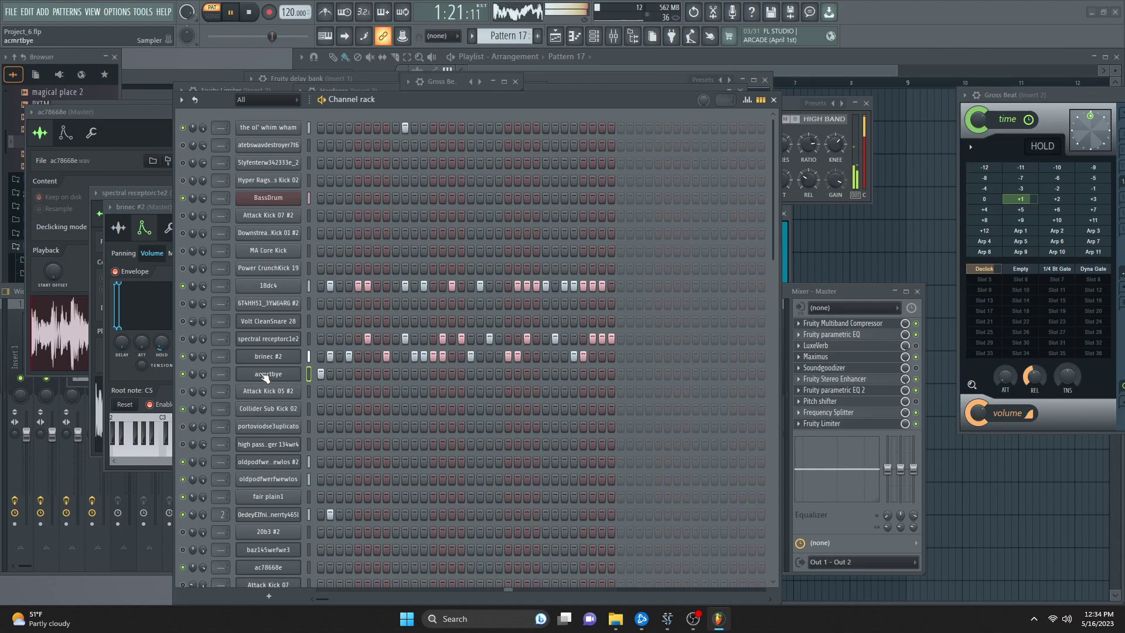
{"action": "left_click", "coordinate": [330, 375]}
{"action": "right_click", "coordinate": [320, 374]}
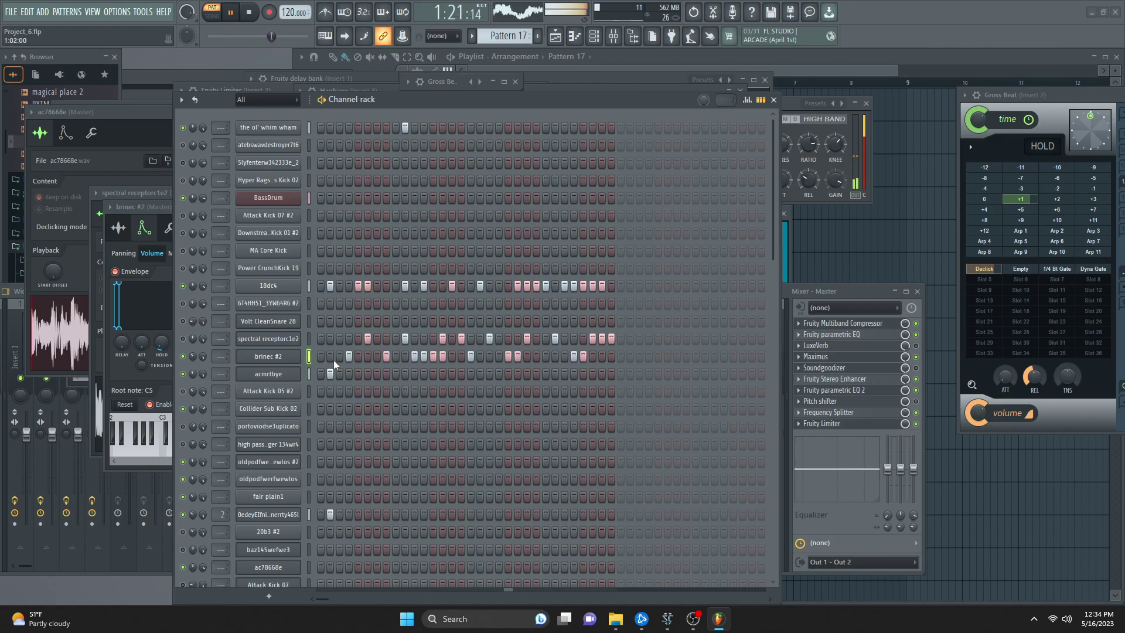
- Clear the brinec #2 hits from steps 4, 11 through 14 and 17
{"action": "left_click", "coordinate": [349, 373]}
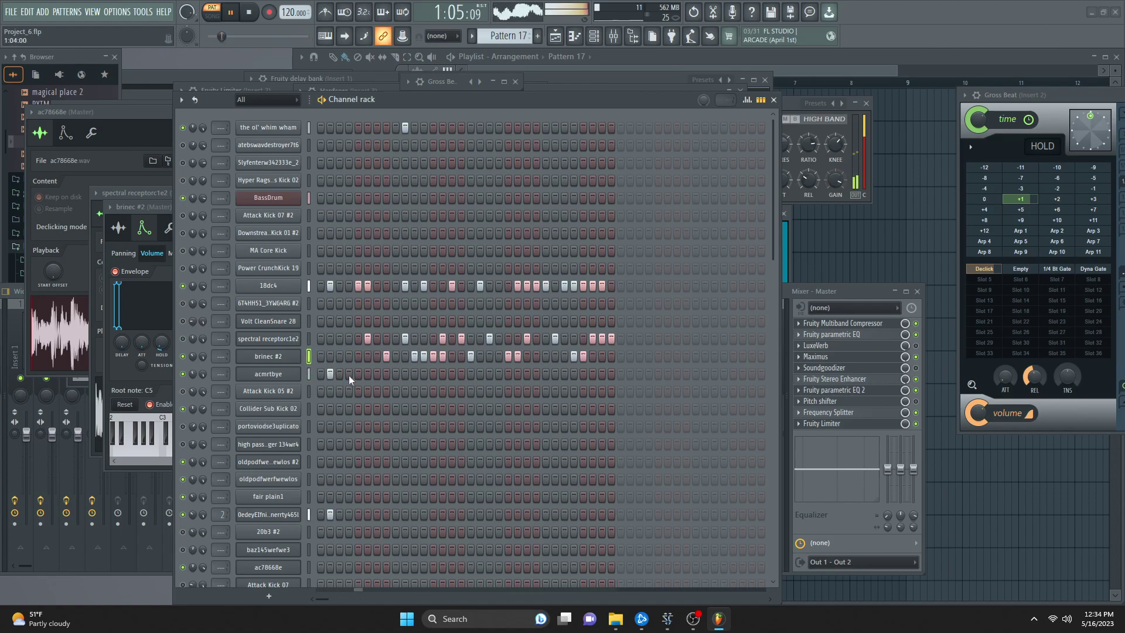
{"action": "right_click", "coordinate": [415, 356]}
{"action": "right_click", "coordinate": [423, 356]}
{"action": "right_click", "coordinate": [433, 357]}
{"action": "right_click", "coordinate": [441, 355]}
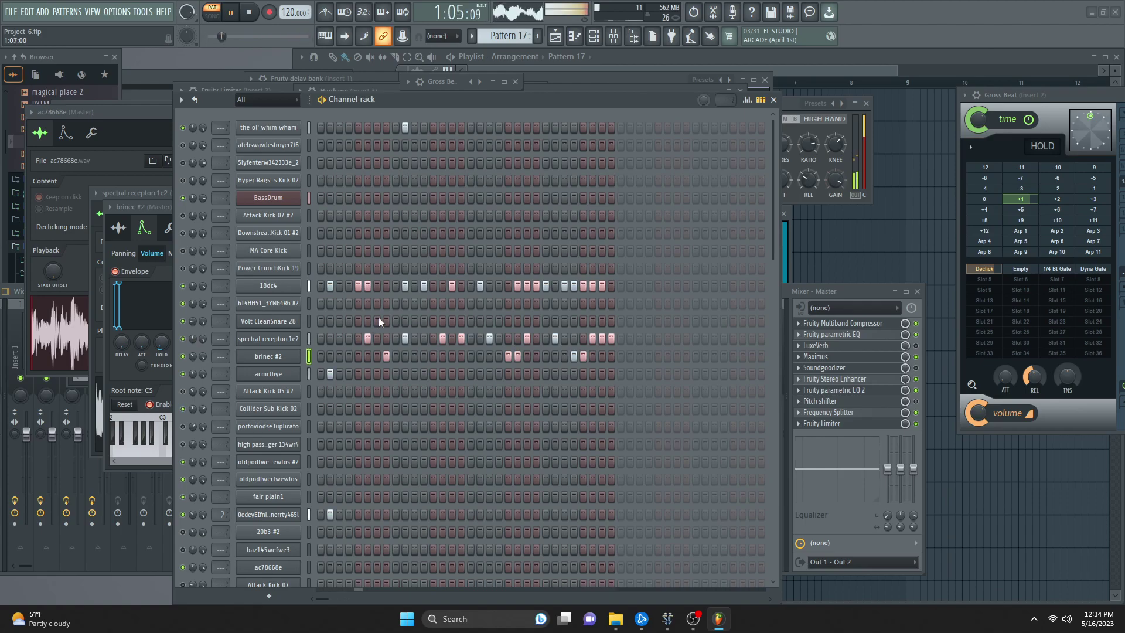
- Clear the 18dc4 hit from step 5 and try the Volt CleanSnare 28 hit on step 5 and on step 7
{"action": "left_click", "coordinate": [358, 321]}
{"action": "left_click", "coordinate": [359, 287]}
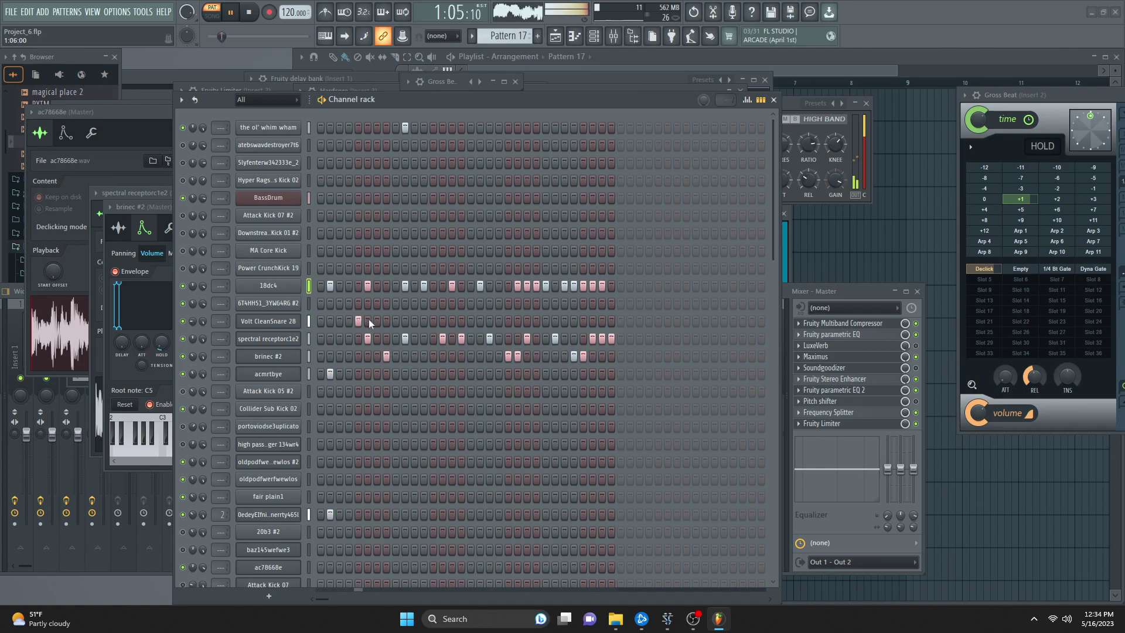
{"action": "right_click", "coordinate": [358, 321]}
{"action": "left_click", "coordinate": [377, 321]}
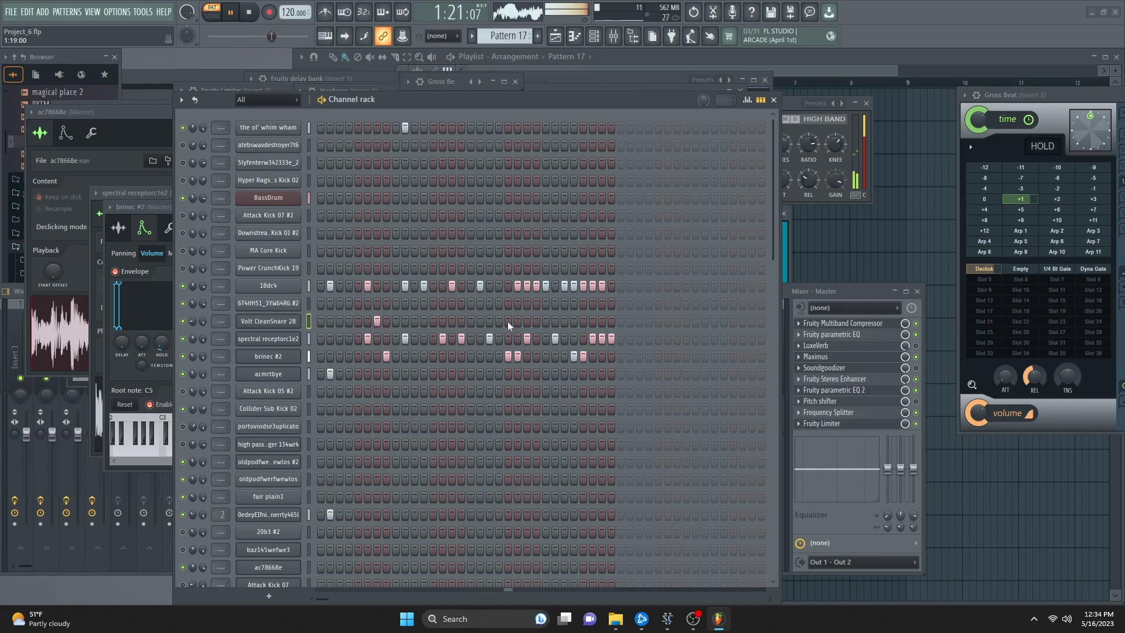
{"action": "right_click", "coordinate": [602, 321]}
{"action": "right_click", "coordinate": [611, 321]}
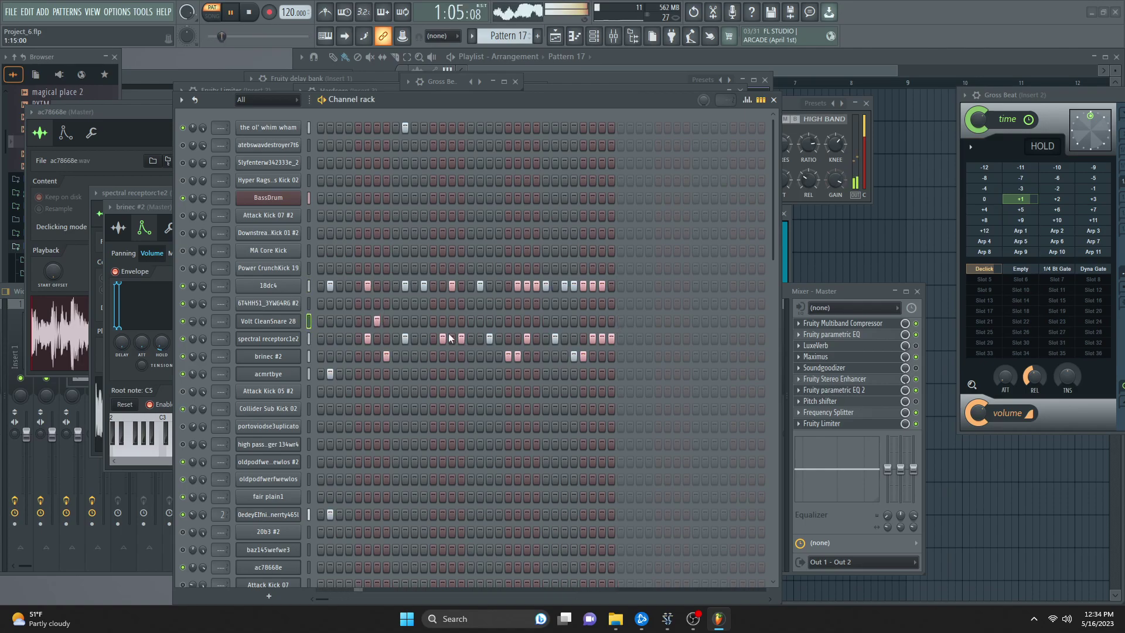
- Move the Volt CleanSnare 28 hit from step 7 to step 6 and the 18dc4 hit from step 6 to step 4
{"action": "right_click", "coordinate": [377, 321]}
{"action": "left_click", "coordinate": [368, 321]}
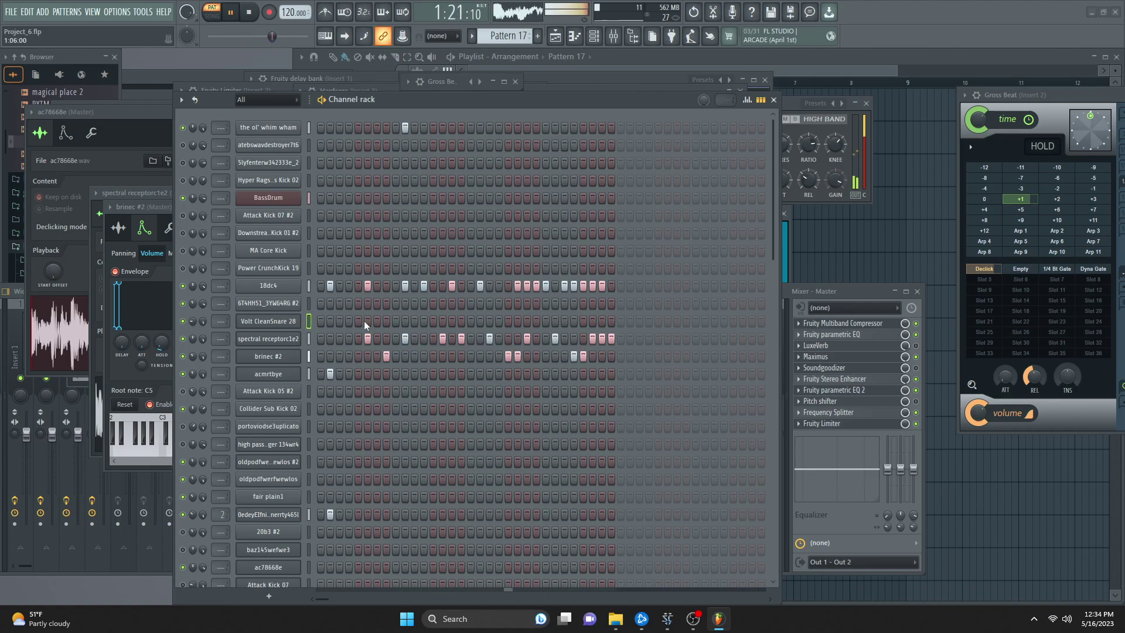
{"action": "right_click", "coordinate": [365, 285]}
{"action": "left_click", "coordinate": [350, 286]}
- Add a Volt CleanSnare 28 hit on step 14 and move the spectral receptorc1e2 hit from step 14 to step 13
{"action": "left_click", "coordinate": [443, 321]}
{"action": "right_click", "coordinate": [442, 338]}
{"action": "left_click", "coordinate": [432, 338]}
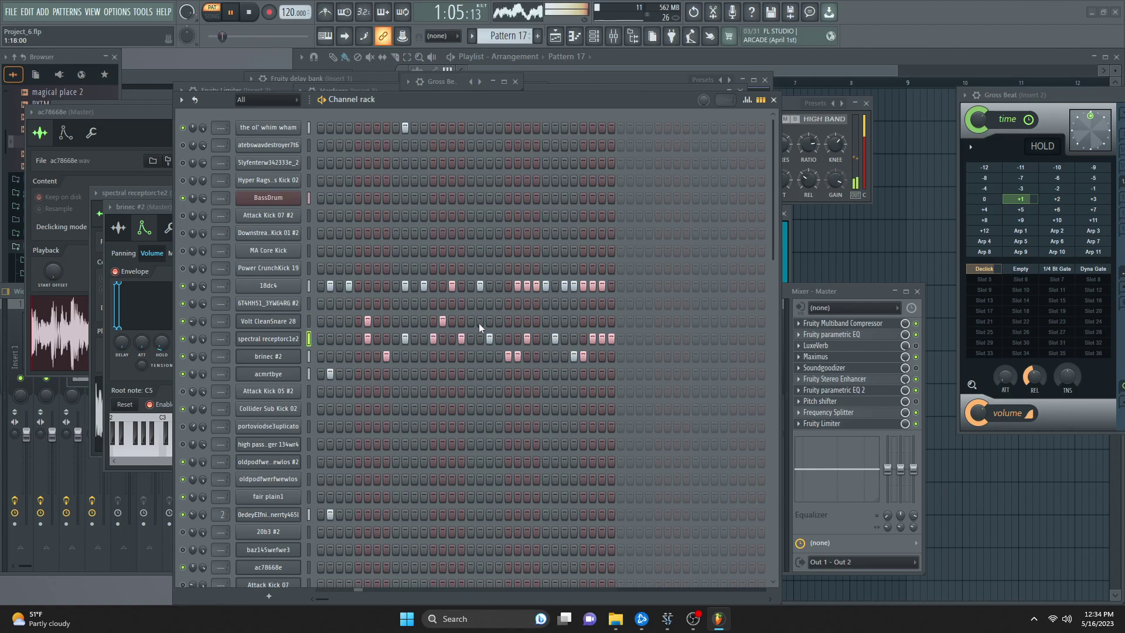
- Add Volt CleanSnare 28 hits on steps 22 and 30, clearing the brinec #2, 18dc4 and spectral receptorc1e2 hits that share those steps
{"action": "left_click", "coordinate": [518, 322]}
{"action": "right_click", "coordinate": [518, 355]}
{"action": "right_click", "coordinate": [518, 285]}
{"action": "left_click", "coordinate": [592, 321]}
{"action": "right_click", "coordinate": [593, 340]}
{"action": "right_click", "coordinate": [590, 286]}
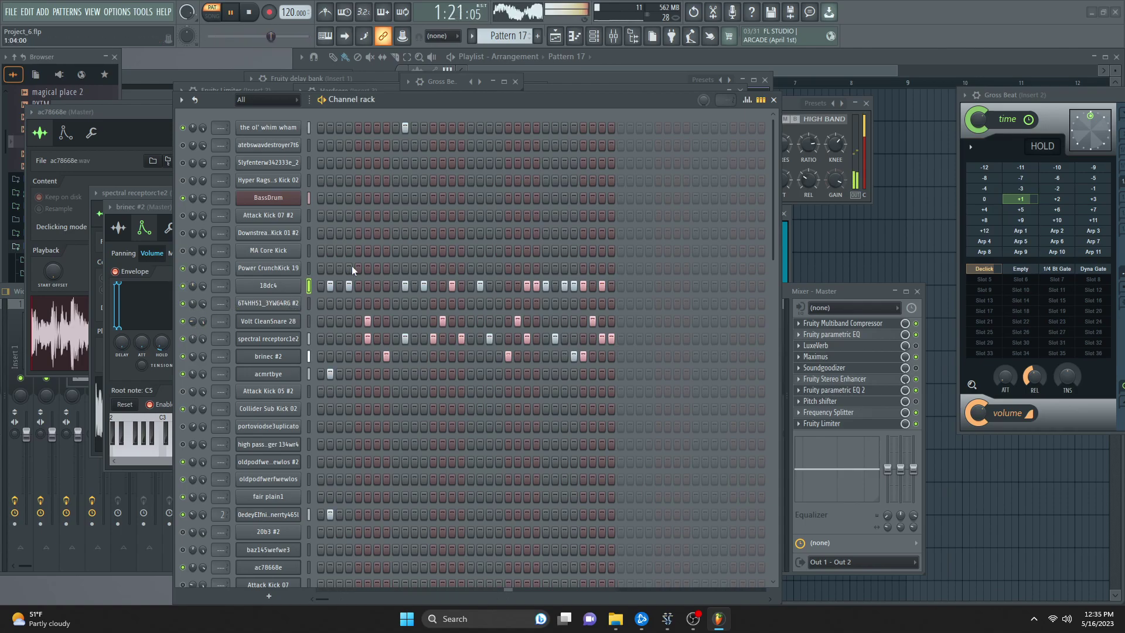
- Place Power CrunchKick 19 hits on steps 1 through 3, 5, 9, 13, 15, 17, 20 and 23
{"action": "left_click_drag", "start_coordinate": [337, 268], "coordinate": [320, 268]}
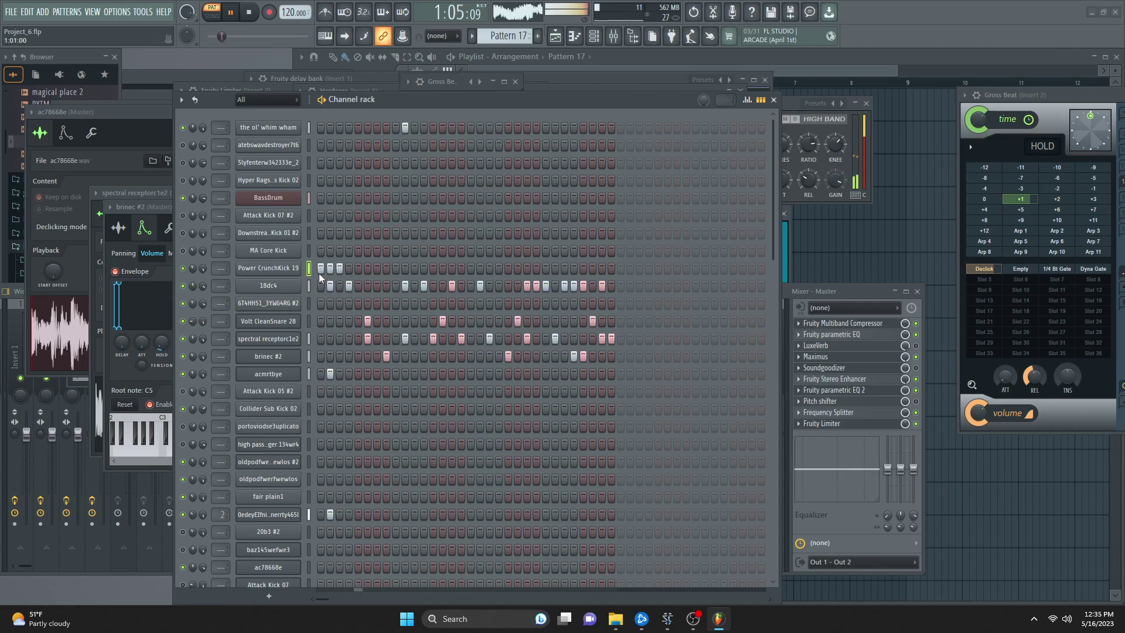
{"action": "left_click", "coordinate": [358, 269]}
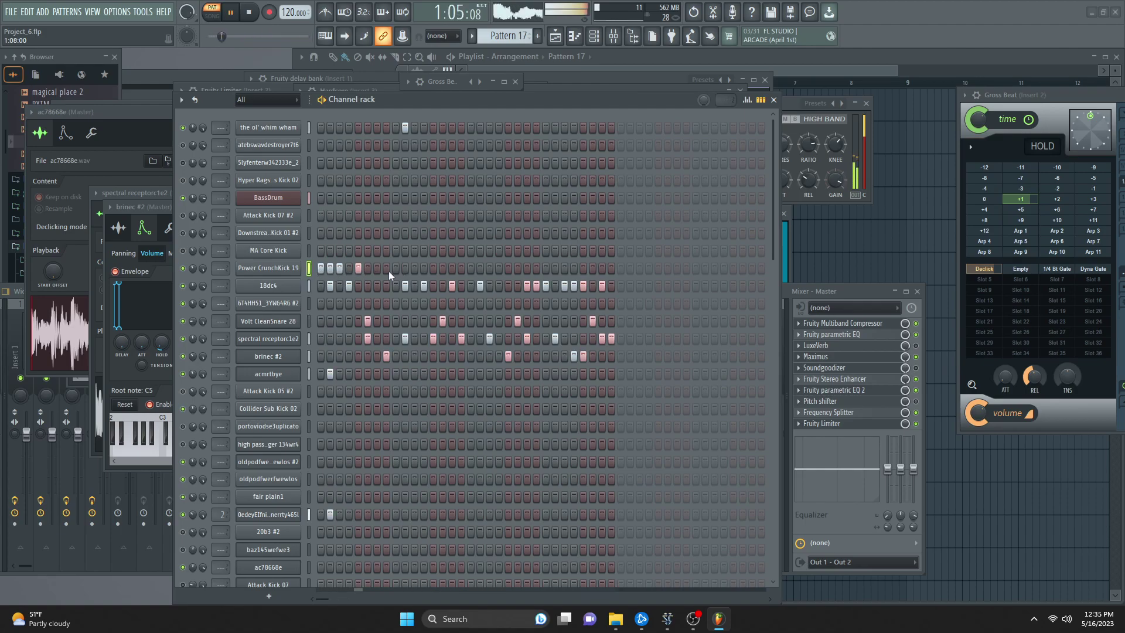
{"action": "left_click", "coordinate": [433, 267]}
{"action": "left_click", "coordinate": [452, 268]}
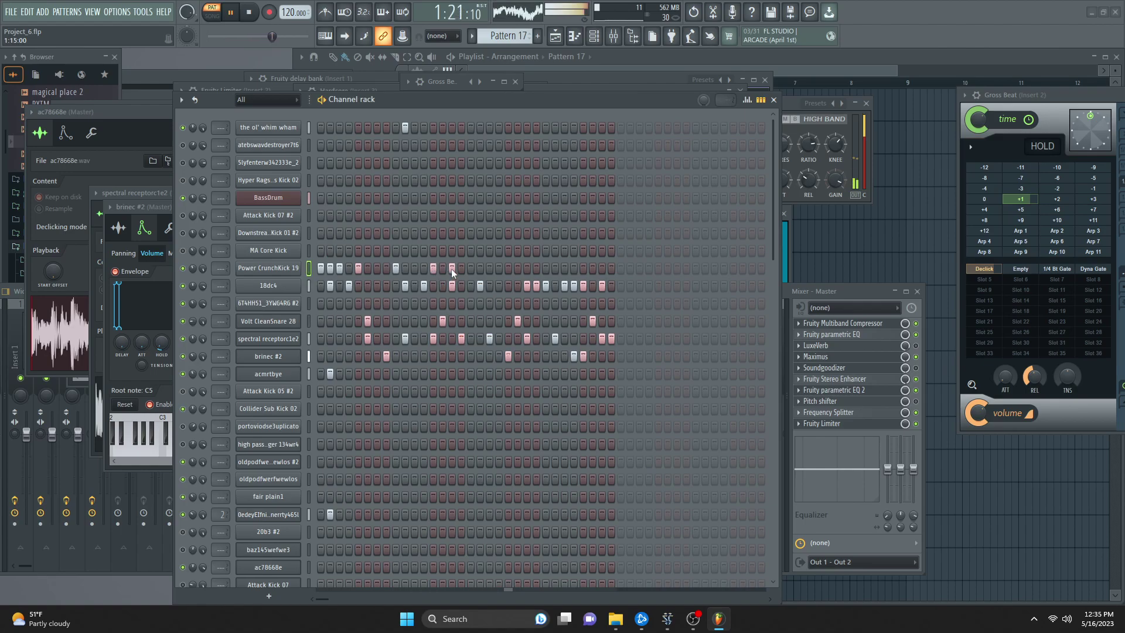
{"action": "left_click", "coordinate": [471, 268]}
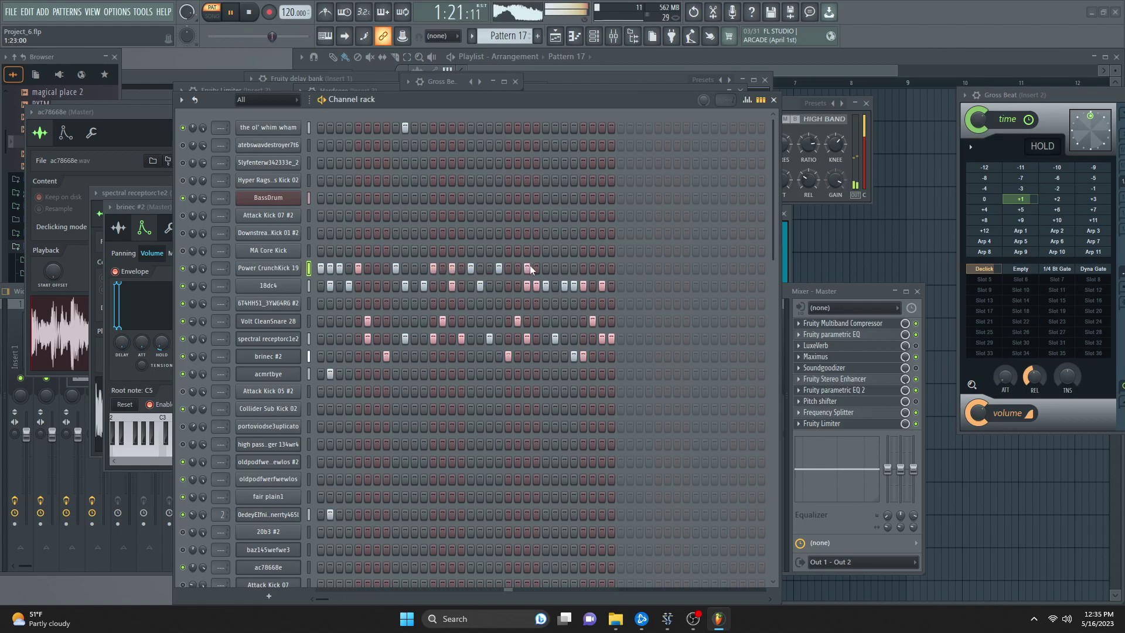
- Extend the Power CrunchKick 19 row with hits on steps 26, 30 and 32
{"action": "left_click", "coordinate": [558, 268]}
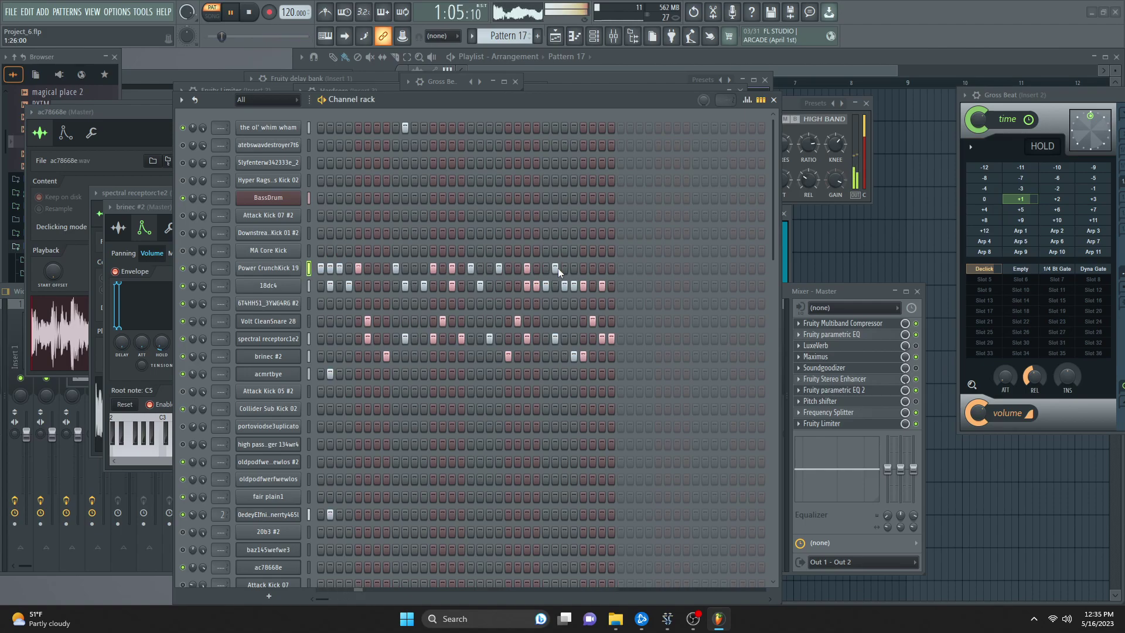
{"action": "left_click", "coordinate": [566, 268]}
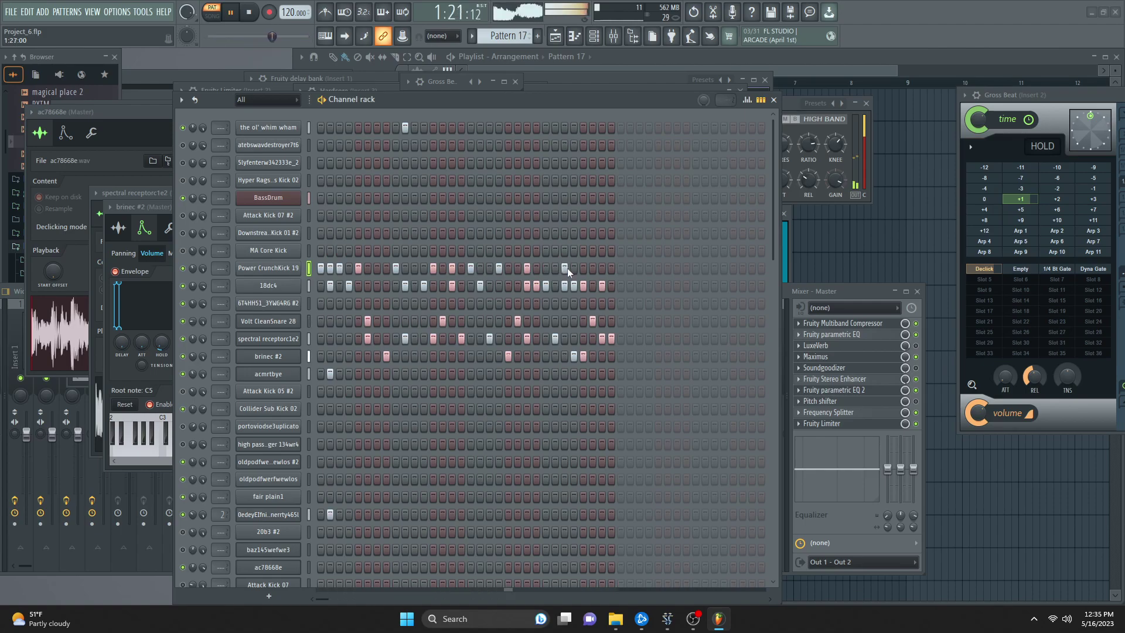
{"action": "left_click", "coordinate": [562, 270]}
{"action": "left_click", "coordinate": [608, 268]}
{"action": "left_click", "coordinate": [544, 286]}
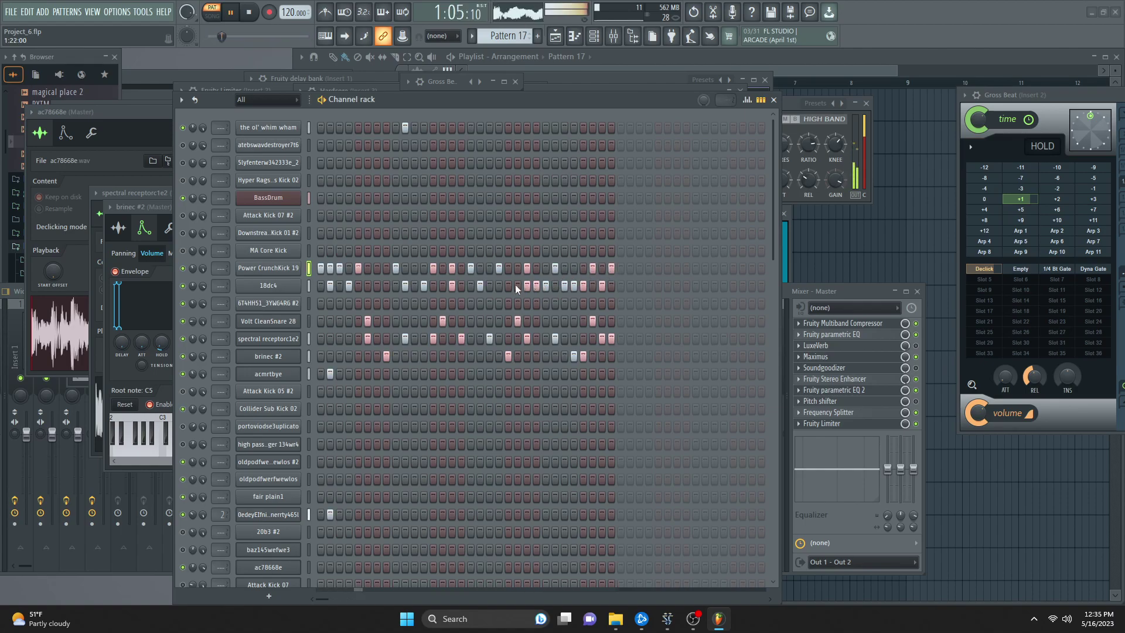
- Paint a run of BassDrum hits and thin it out to steps 6 through 11, 13, 22, 23, 25 and 26
{"action": "left_click", "coordinate": [333, 220]}
{"action": "mouse_move", "coordinate": [338, 199]}
{"action": "left_mouse_down"}
{"action": "mouse_move", "coordinate": [423, 205]}
{"action": "mouse_move", "coordinate": [342, 213]}
{"action": "mouse_move", "coordinate": [324, 202]}
{"action": "mouse_move", "coordinate": [549, 203]}
{"action": "left_mouse_up"}
{"action": "right_click", "coordinate": [323, 199]}
{"action": "right_click", "coordinate": [448, 202]}
{"action": "right_click", "coordinate": [426, 200]}
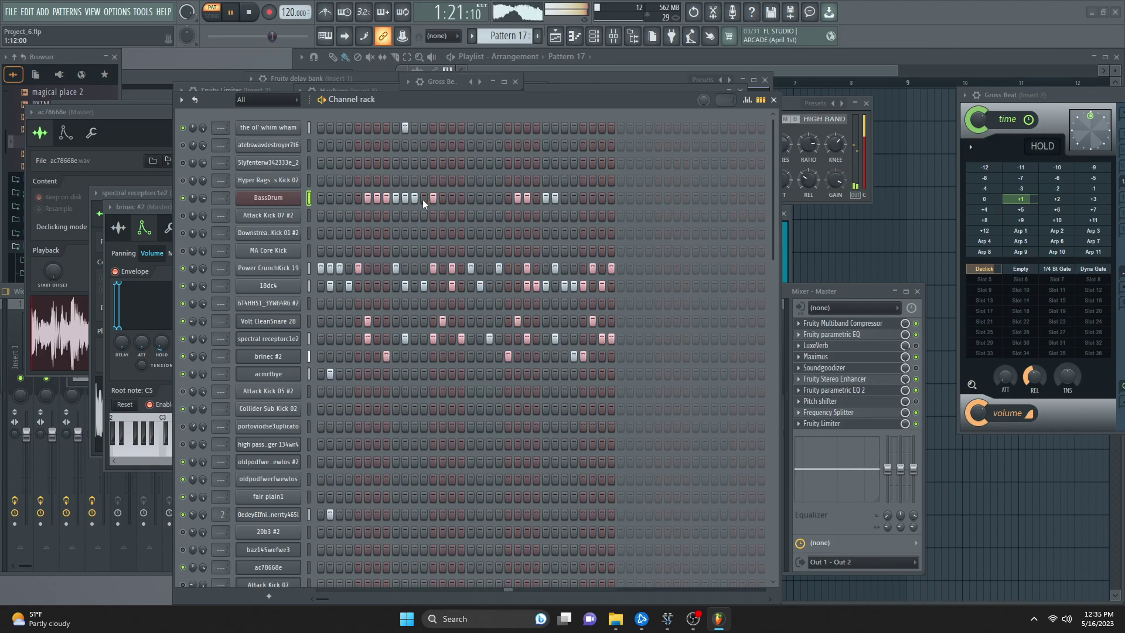
- Rework the BassDrum row into hits on steps 4, 7, 11, 13, 16, 19, 20, 23, 25, 26 and 28
{"action": "left_click", "coordinate": [349, 199]}
{"action": "left_click", "coordinate": [376, 199]}
{"action": "left_click", "coordinate": [414, 198]}
{"action": "left_click", "coordinate": [461, 198]}
{"action": "left_click", "coordinate": [470, 199]}
{"action": "left_click", "coordinate": [461, 198]}
{"action": "left_click", "coordinate": [489, 198]}
{"action": "left_click", "coordinate": [499, 198]}
{"action": "left_click", "coordinate": [517, 198]}
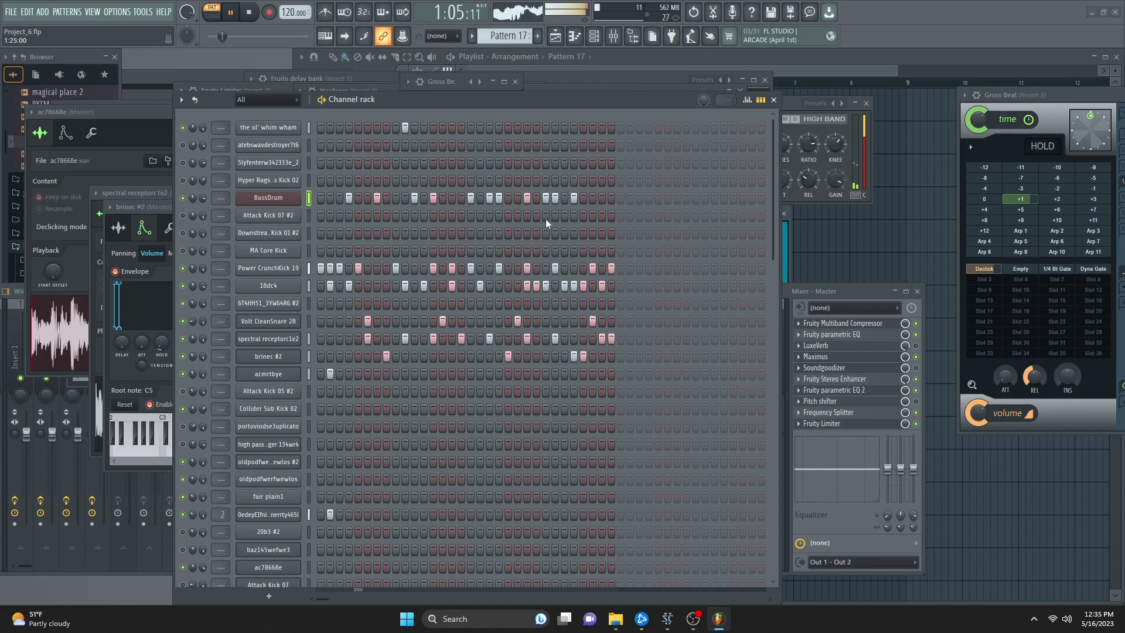
- Add BassDrum hits on steps 29, 30 and 31
{"action": "left_click", "coordinate": [583, 198]}
{"action": "left_click", "coordinate": [593, 198]}
{"action": "left_click", "coordinate": [602, 198]}
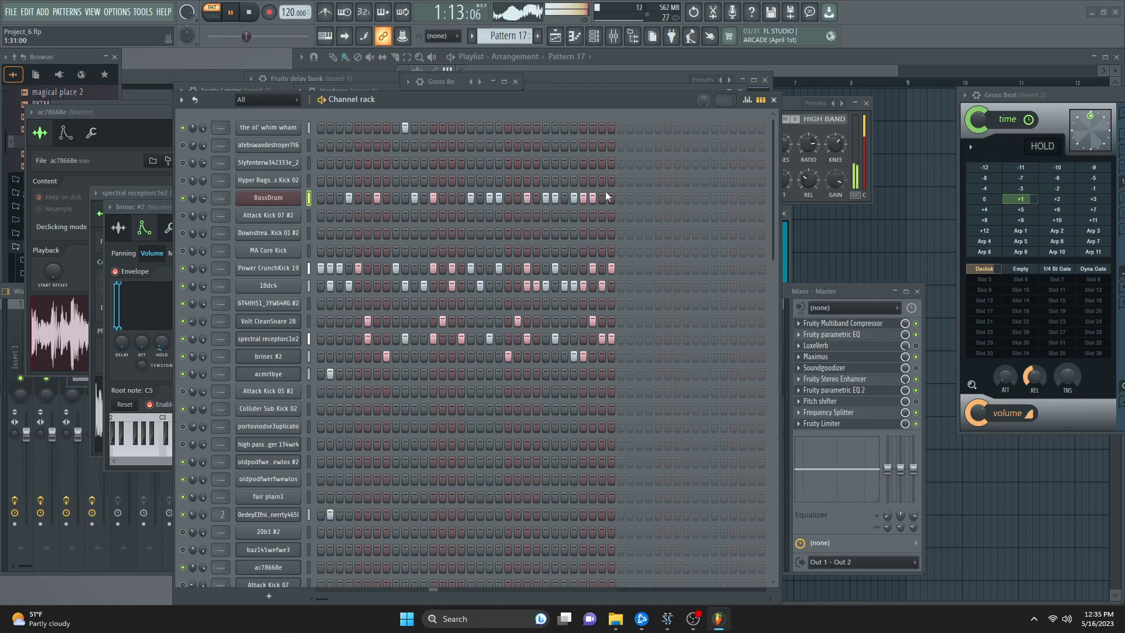
- Clear the step 10 hit from the ol' whim wham row and place a single hit on step 2 instead
{"action": "left_click", "coordinate": [340, 127]}
{"action": "left_click", "coordinate": [330, 127]}
{"action": "right_click", "coordinate": [331, 128]}
{"action": "right_click", "coordinate": [339, 128]}
{"action": "right_click", "coordinate": [404, 128]}
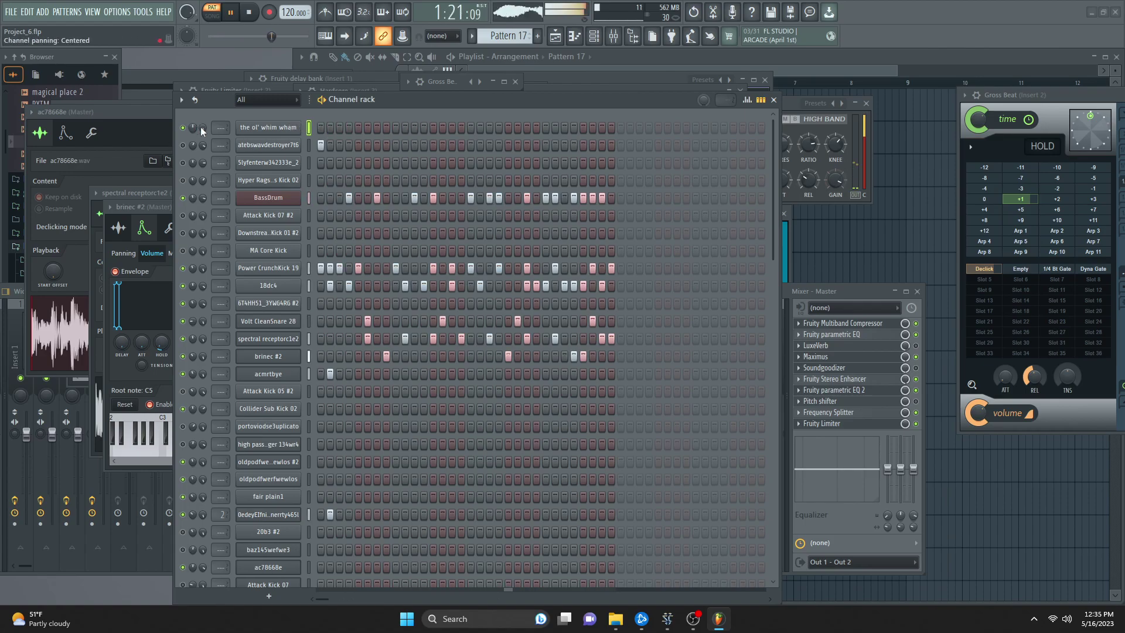
{"action": "left_click", "coordinate": [329, 127]}
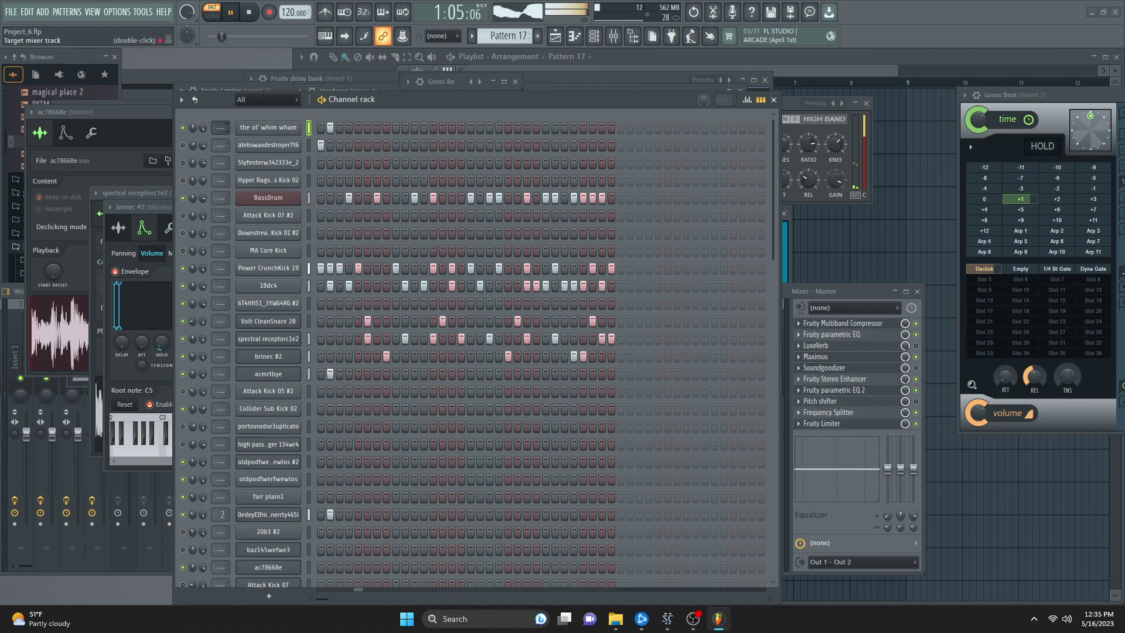
- Route the ol' whim wham channel to mixer track 3 and bring up the mixer to check the Insert 3 effects
{"action": "scroll", "coordinate": [226, 127], "scroll_direction": "up", "scroll_amount": 2}
{"action": "scroll", "coordinate": [226, 127], "scroll_direction": "up", "scroll_amount": 1}
{"action": "left_click_drag", "start_coordinate": [220, 111], "coordinate": [220, 112]}
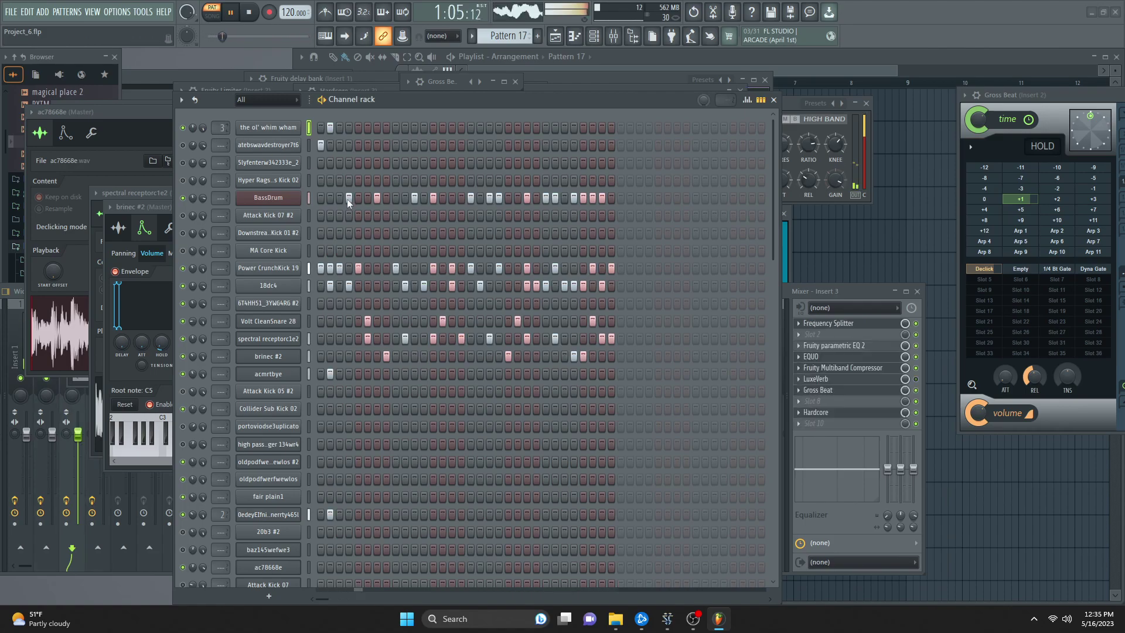
{"action": "key", "text": "F9"}
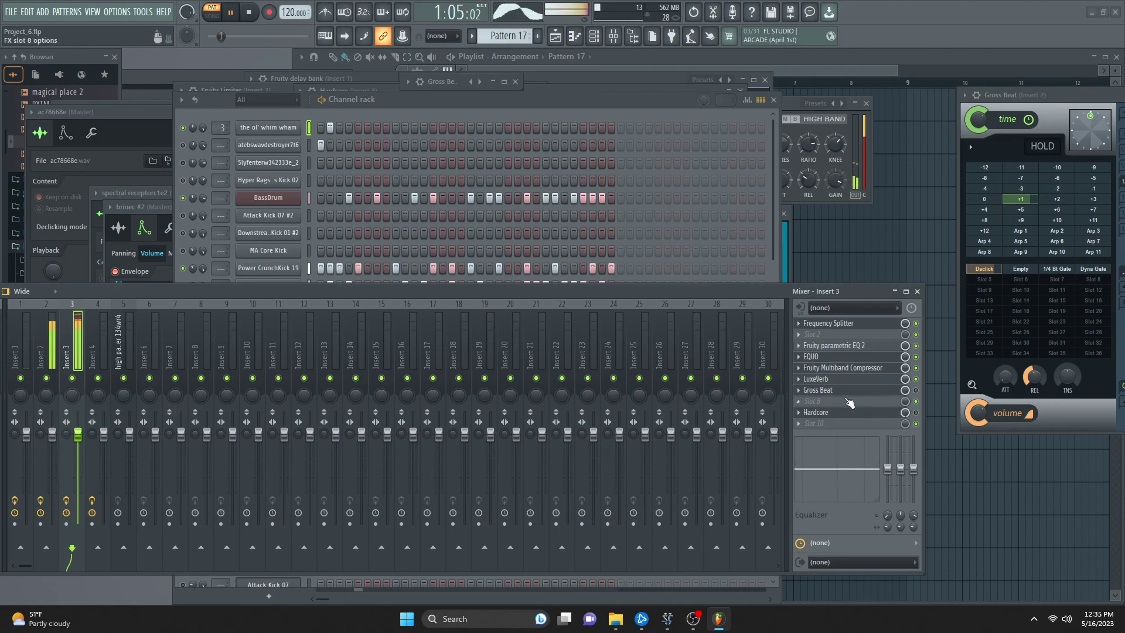
{"action": "key", "text": "F9"}
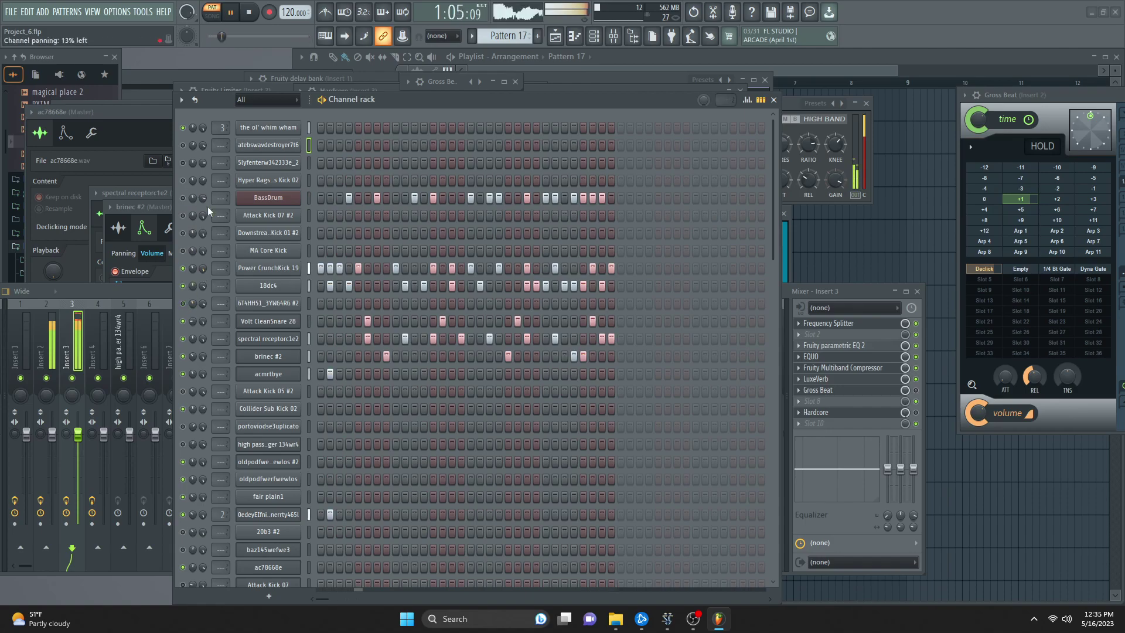
- In Pattern 19, place AcOtask hits on steps 1 and 16 and toggle the mute of the 62nh4 channel
{"action": "scroll", "coordinate": [471, 37], "scroll_direction": "down", "scroll_amount": 2}
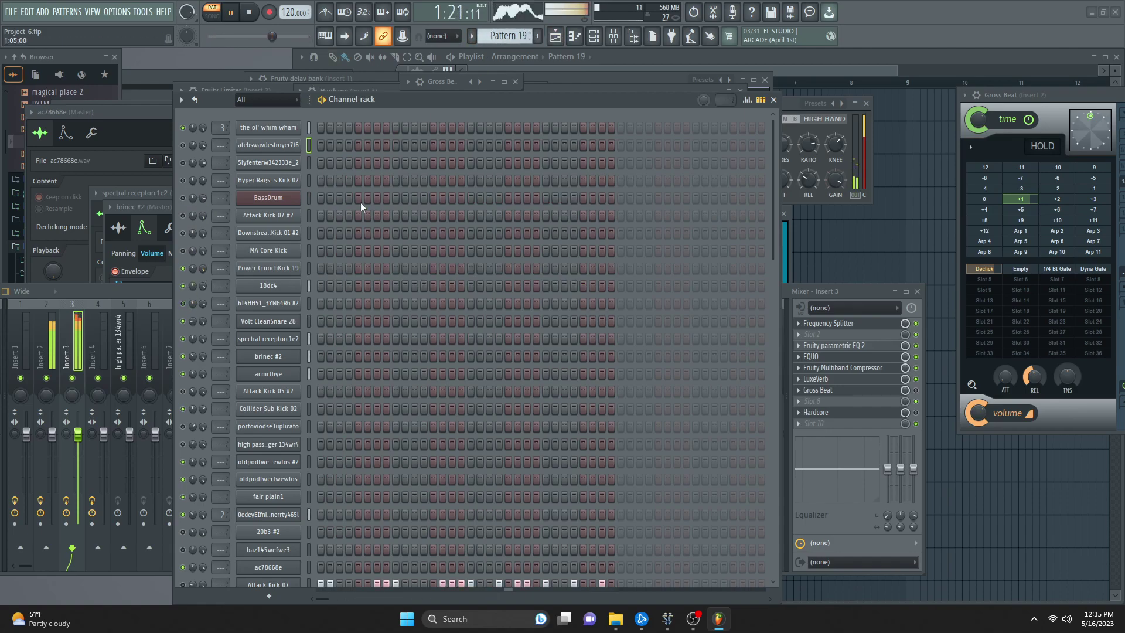
{"action": "scroll", "coordinate": [291, 490], "scroll_direction": "down", "scroll_amount": 3}
{"action": "scroll", "coordinate": [291, 491], "scroll_direction": "down", "scroll_amount": 1}
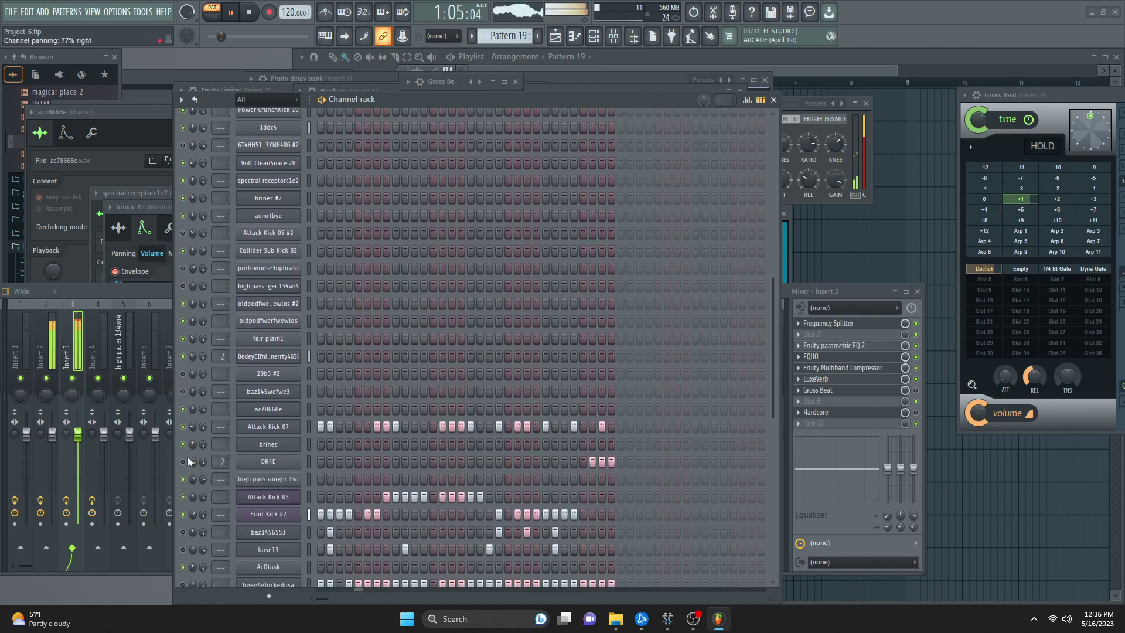
{"action": "scroll", "coordinate": [187, 516], "scroll_direction": "down", "scroll_amount": 1}
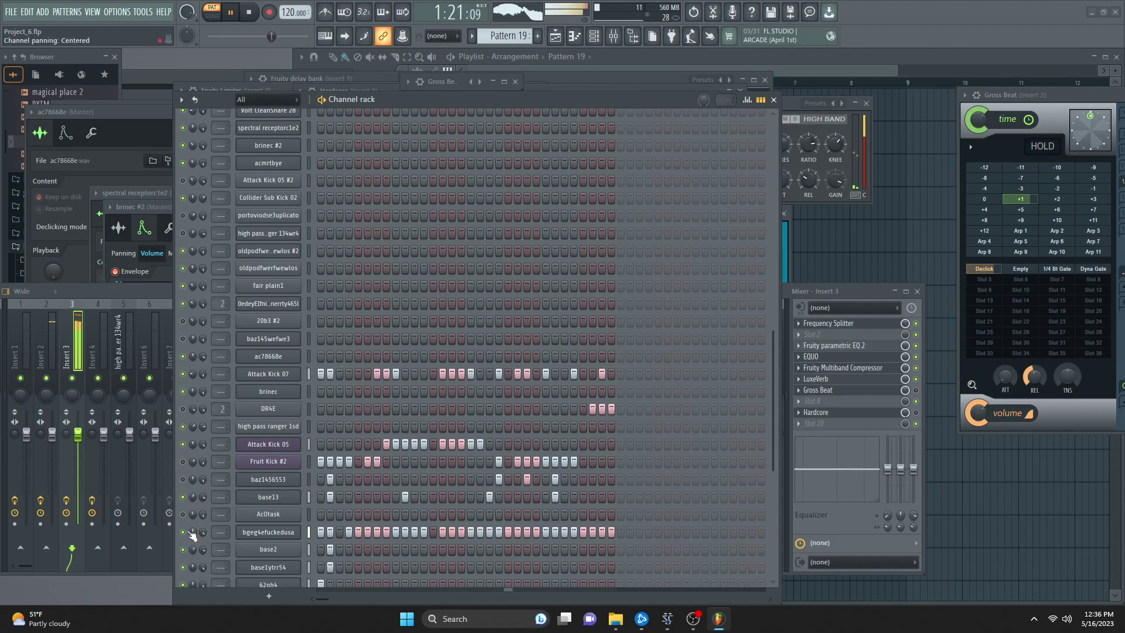
{"action": "left_click", "coordinate": [320, 516]}
{"action": "left_click", "coordinate": [183, 584]}
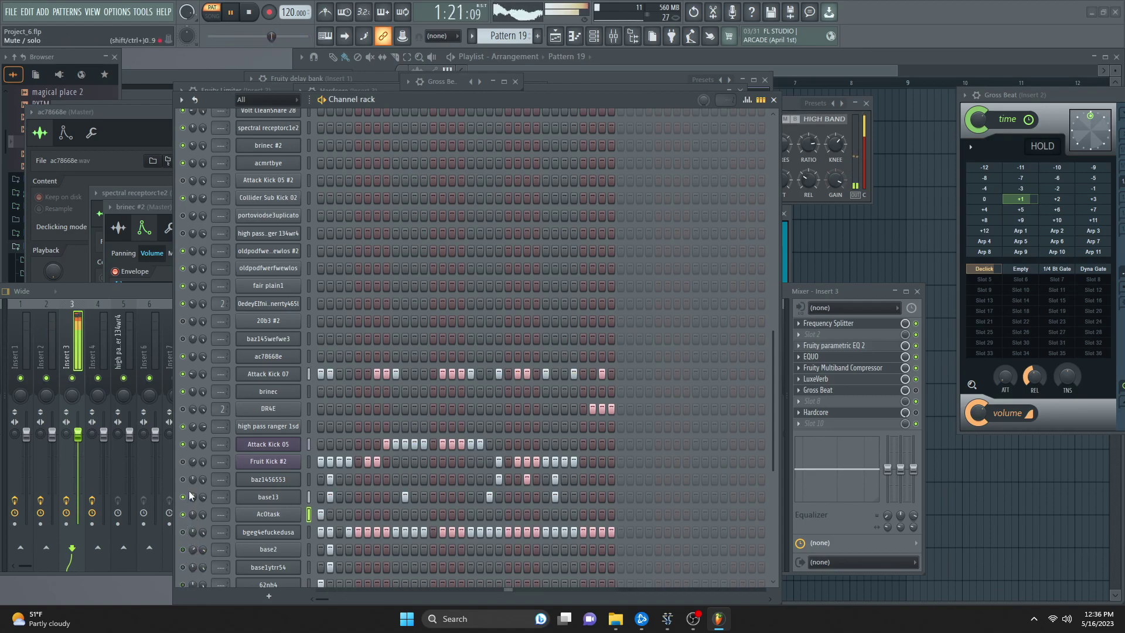
{"action": "left_click", "coordinate": [461, 516]}
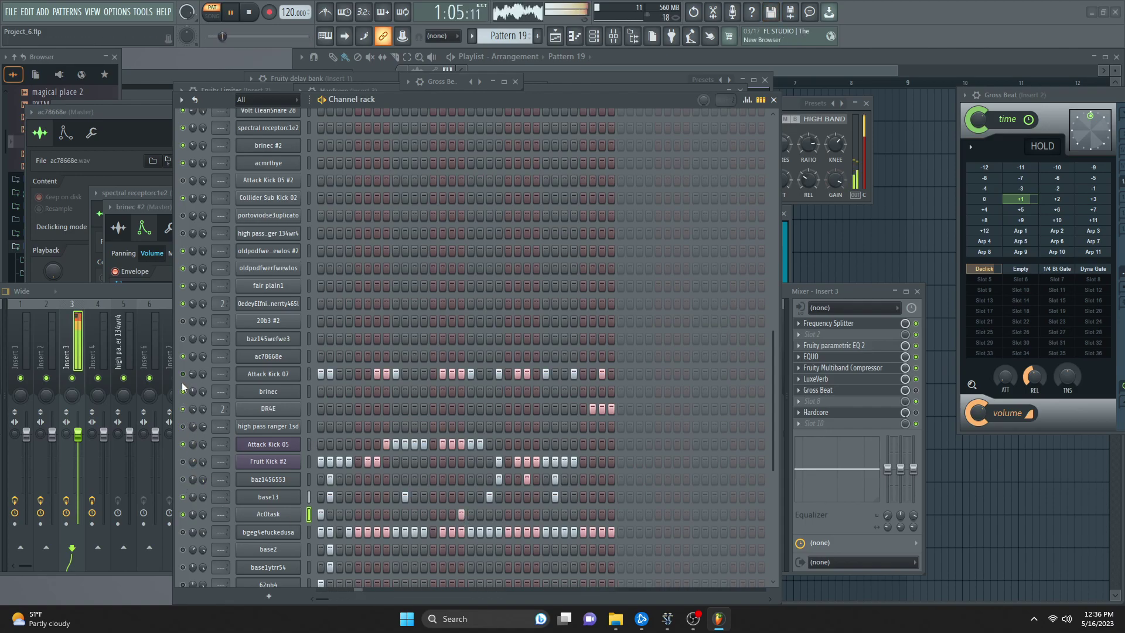
- Clear the Attack Kick 07 hits from steps 1 and 2 and place an ac78668e hit on step 1
{"action": "left_click", "coordinate": [329, 357]}
{"action": "left_click", "coordinate": [321, 373]}
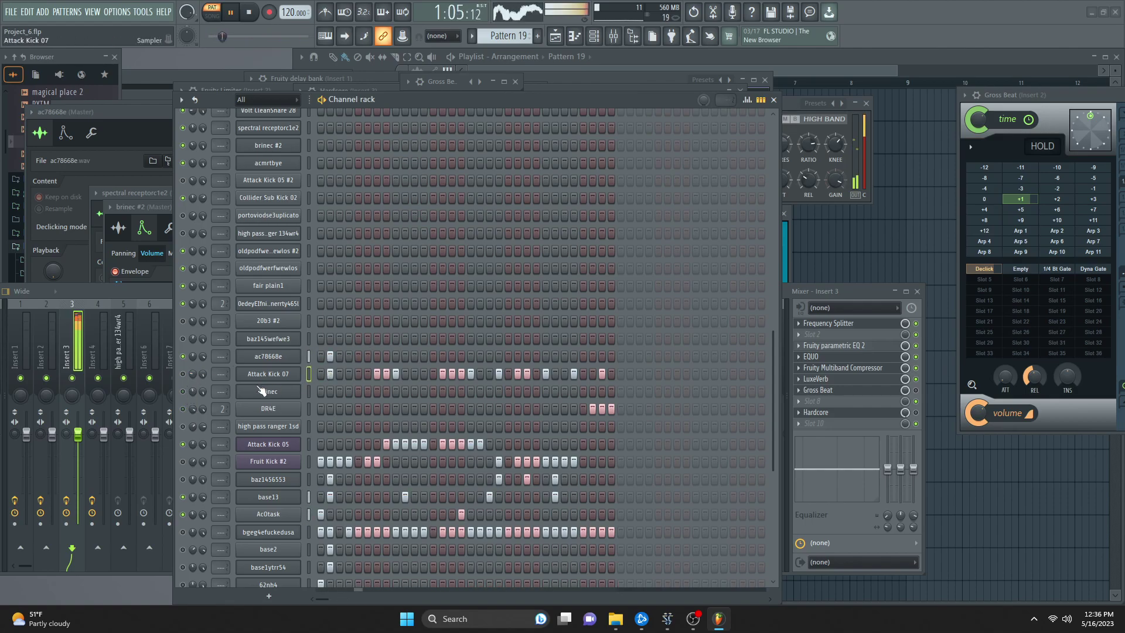
{"action": "left_click", "coordinate": [329, 357]}
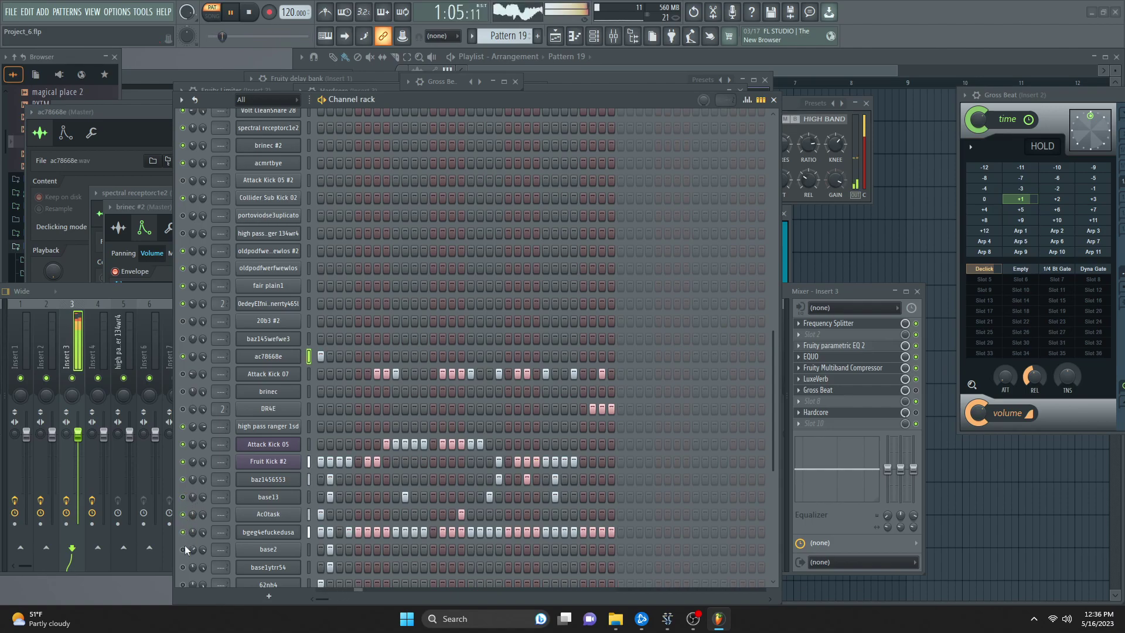
{"action": "left_click", "coordinate": [185, 357]}
- Try early-step hits on the rows from 0edeyElhi up to oldpodfwe..ewlos #2 and clear them again
{"action": "left_click", "coordinate": [331, 302]}
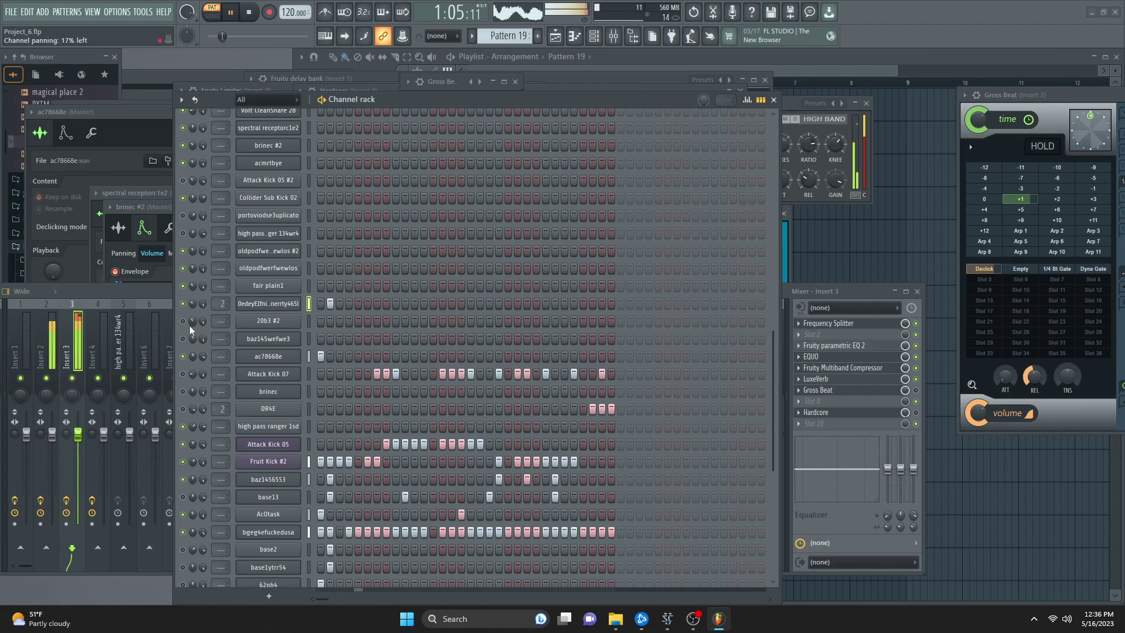
{"action": "left_click", "coordinate": [329, 303]}
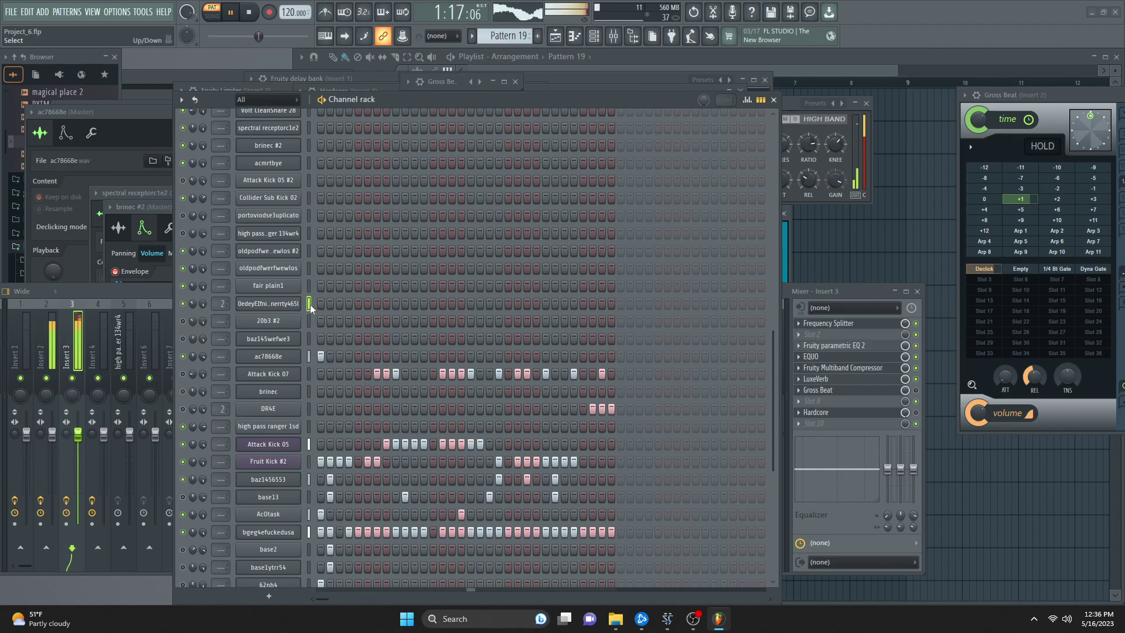
{"action": "left_click", "coordinate": [348, 286]}
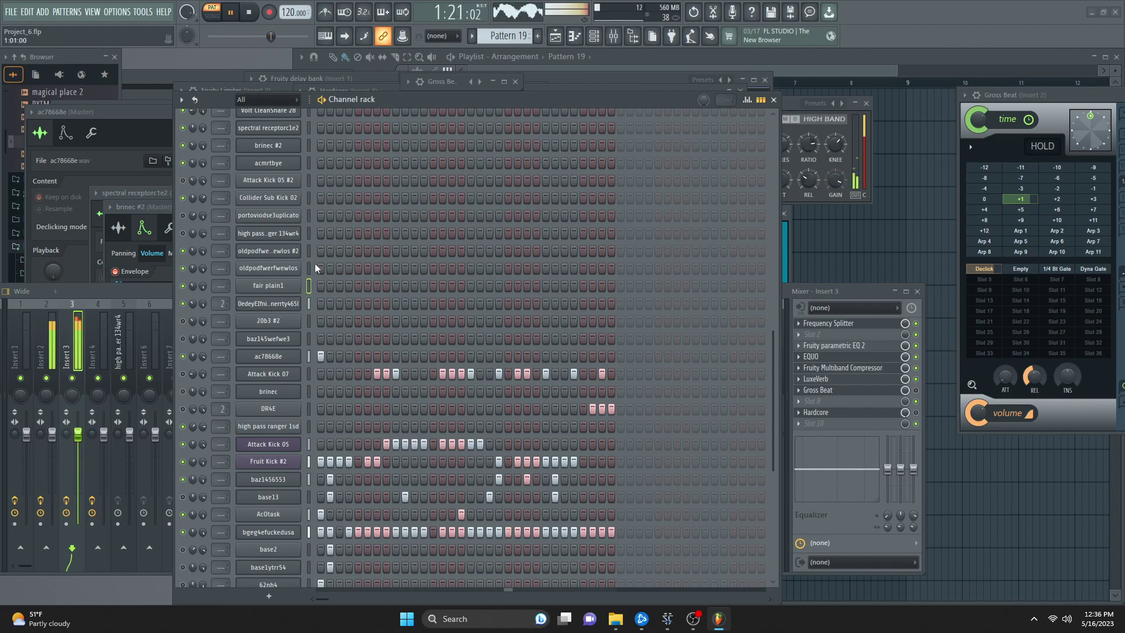
{"action": "left_click", "coordinate": [329, 250]}
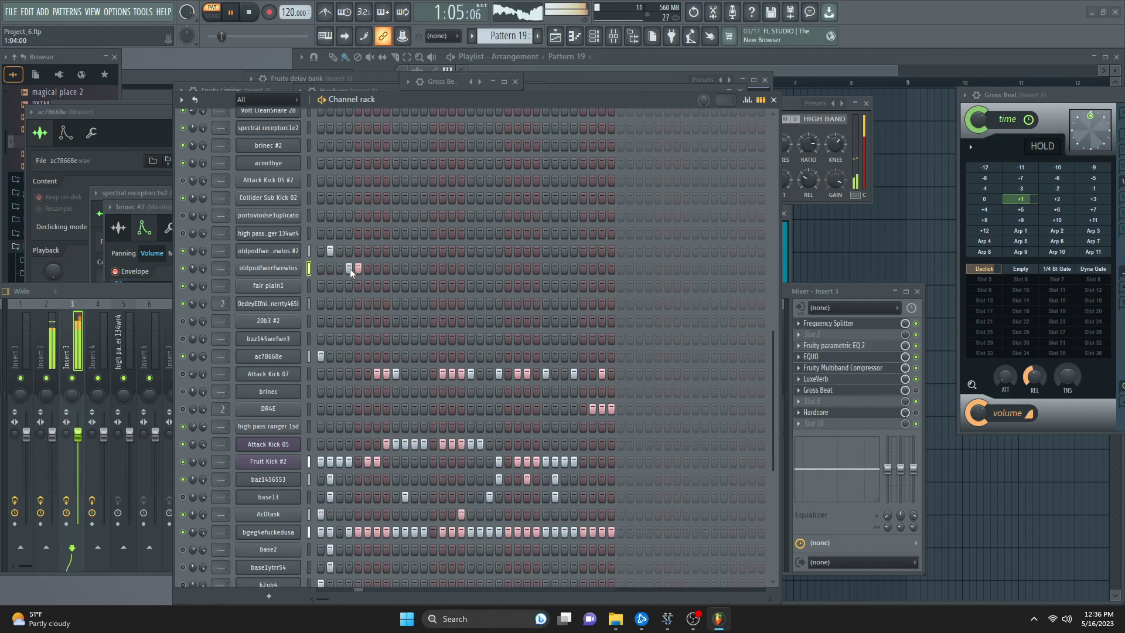
{"action": "left_click", "coordinate": [330, 251]}
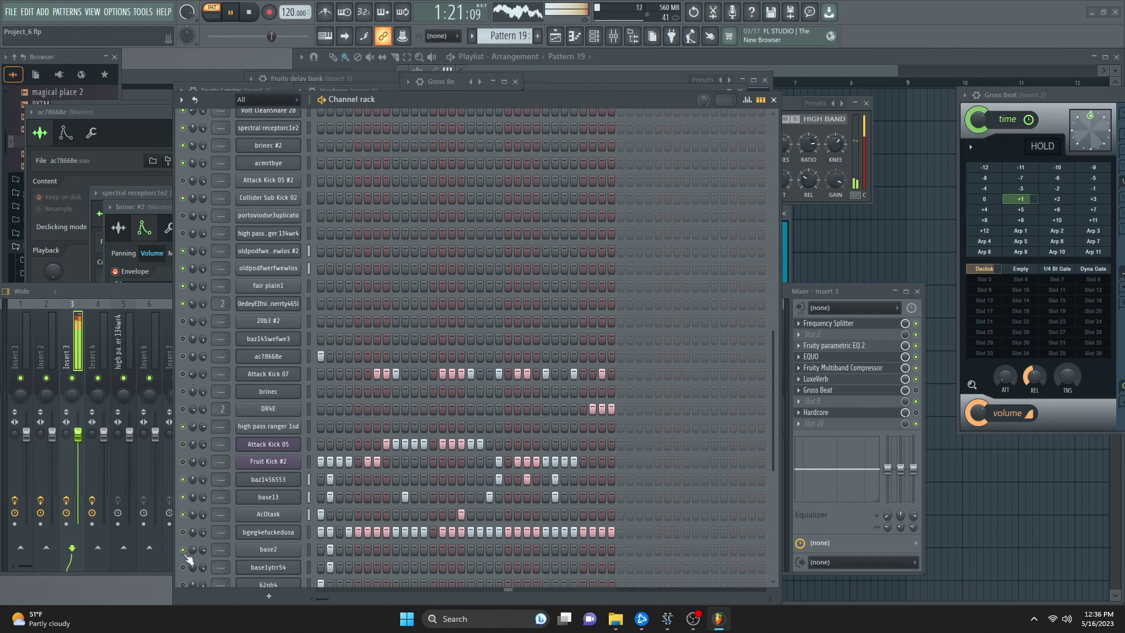
- Open the sample file chooser for the 62nh4 channel
{"action": "left_click_drag", "start_coordinate": [193, 426], "coordinate": [193, 417]}
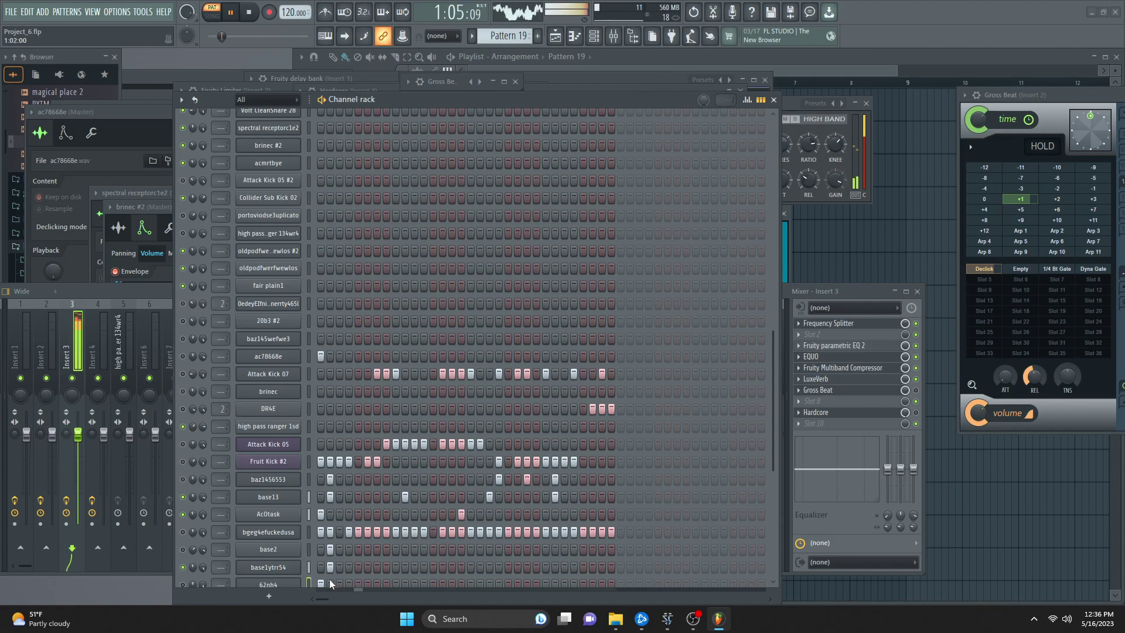
{"action": "right_click", "coordinate": [267, 583]}
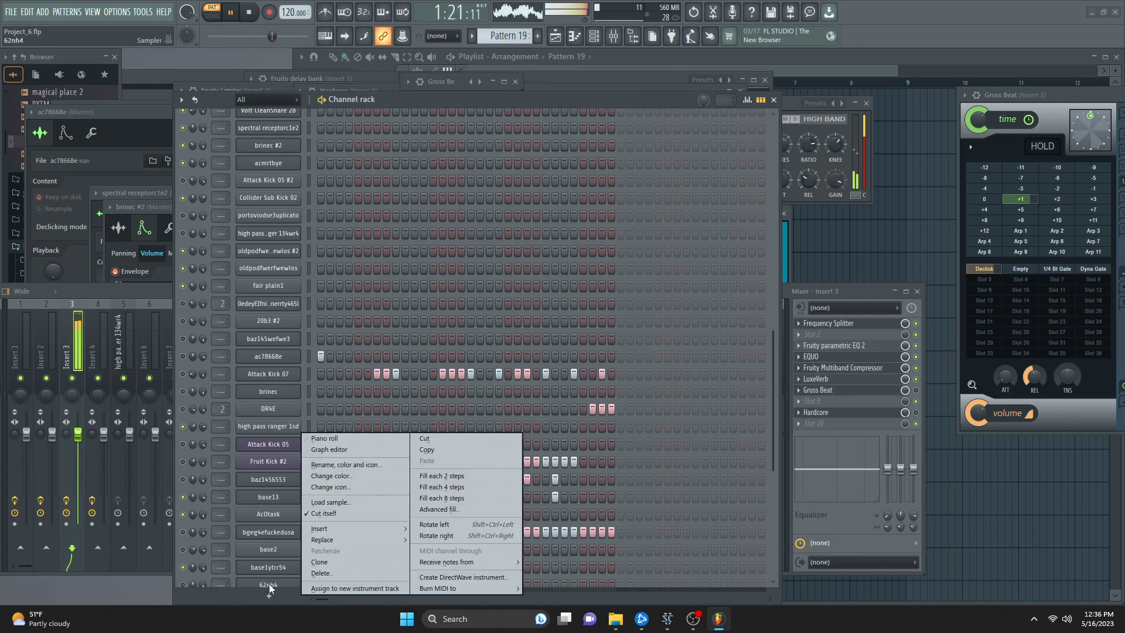
{"action": "left_click", "coordinate": [341, 498]}
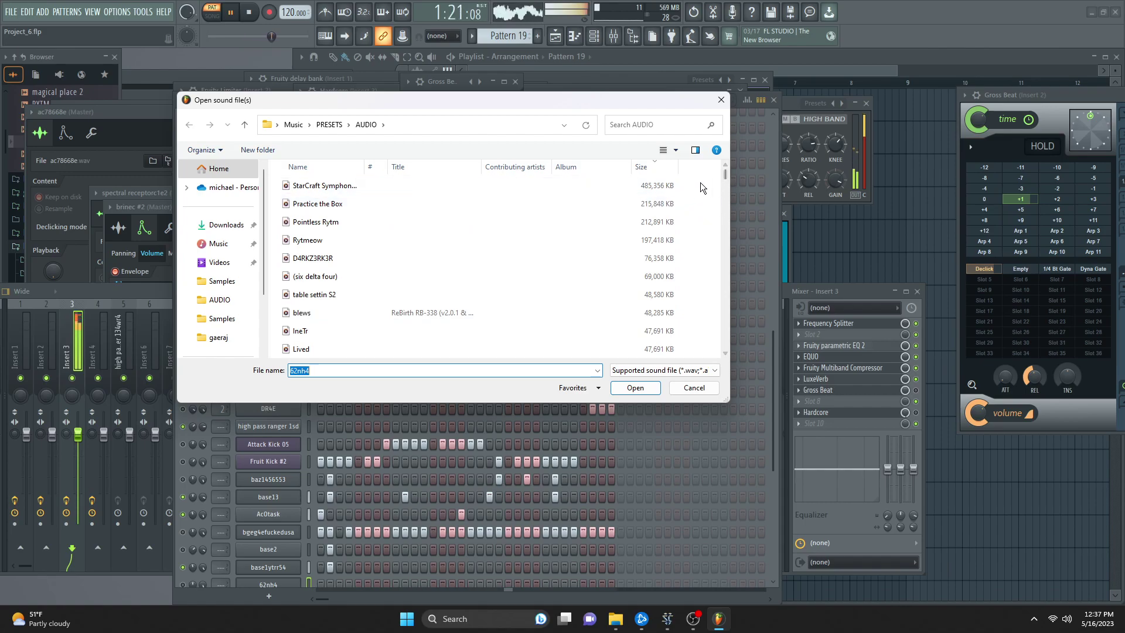
- Preview the larger samples in the AUDIO folder, including yarmunk, 12e3123 and rlgen
{"action": "left_click", "coordinate": [562, 229]}
{"action": "scroll", "coordinate": [542, 249], "scroll_direction": "down", "scroll_amount": 10}
{"action": "left_click", "coordinate": [508, 276]}
{"action": "scroll", "coordinate": [508, 273], "scroll_direction": "down", "scroll_amount": 5}
{"action": "left_click", "coordinate": [495, 276]}
{"action": "left_click", "coordinate": [480, 293]}
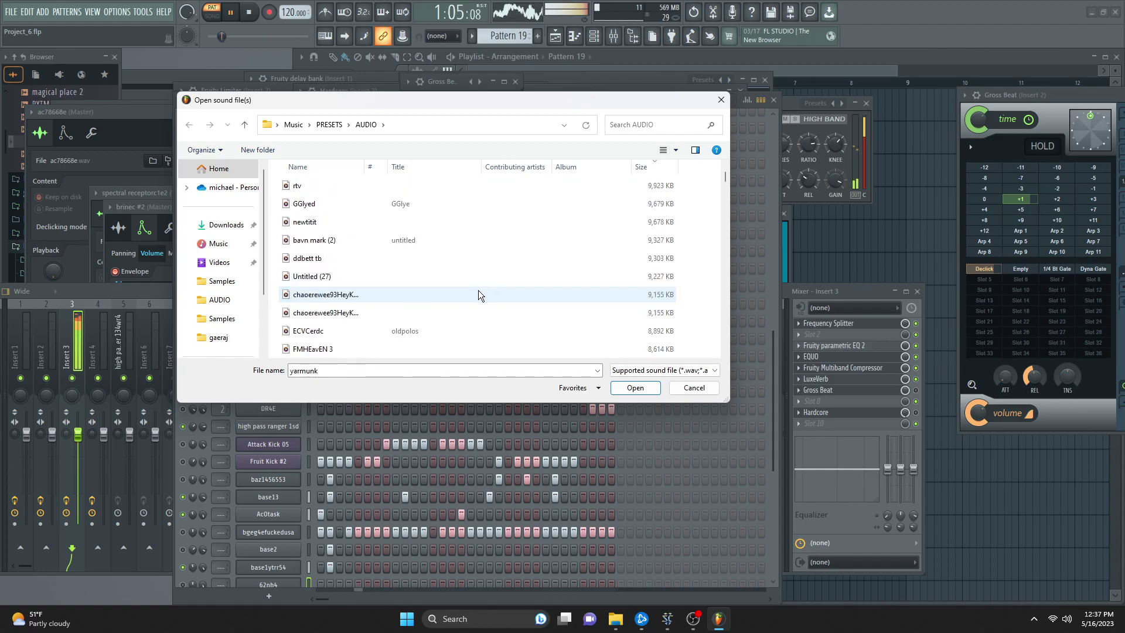
{"action": "scroll", "coordinate": [480, 291], "scroll_direction": "down", "scroll_amount": 5}
{"action": "left_click", "coordinate": [476, 291]}
{"action": "left_click", "coordinate": [491, 241]}
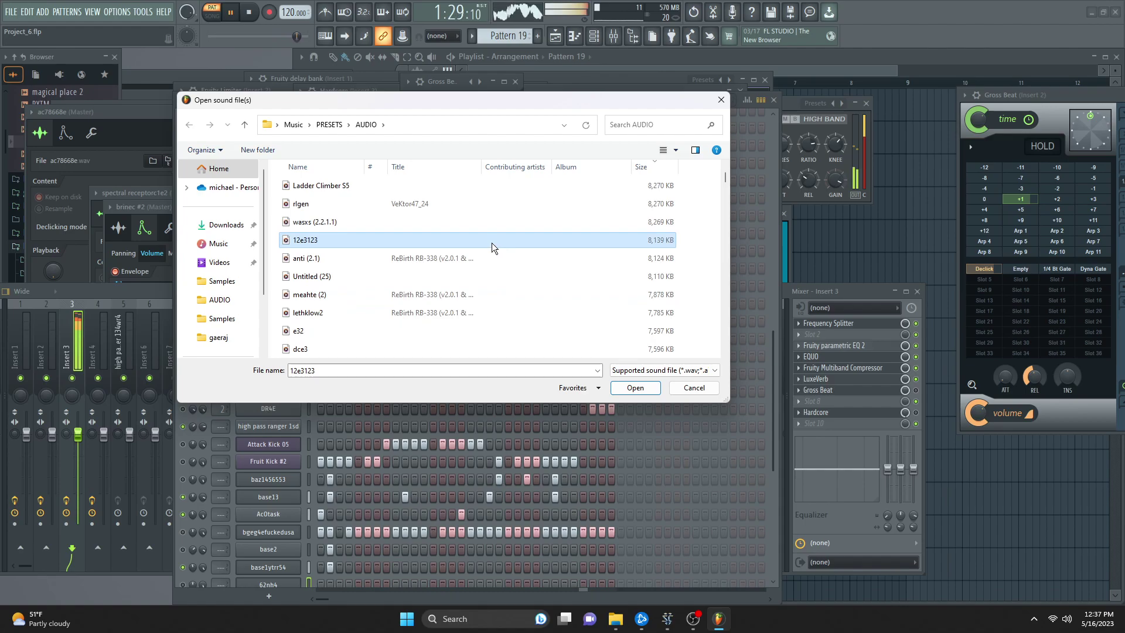
{"action": "left_click", "coordinate": [479, 204]}
{"action": "scroll", "coordinate": [472, 287], "scroll_direction": "down", "scroll_amount": 3}
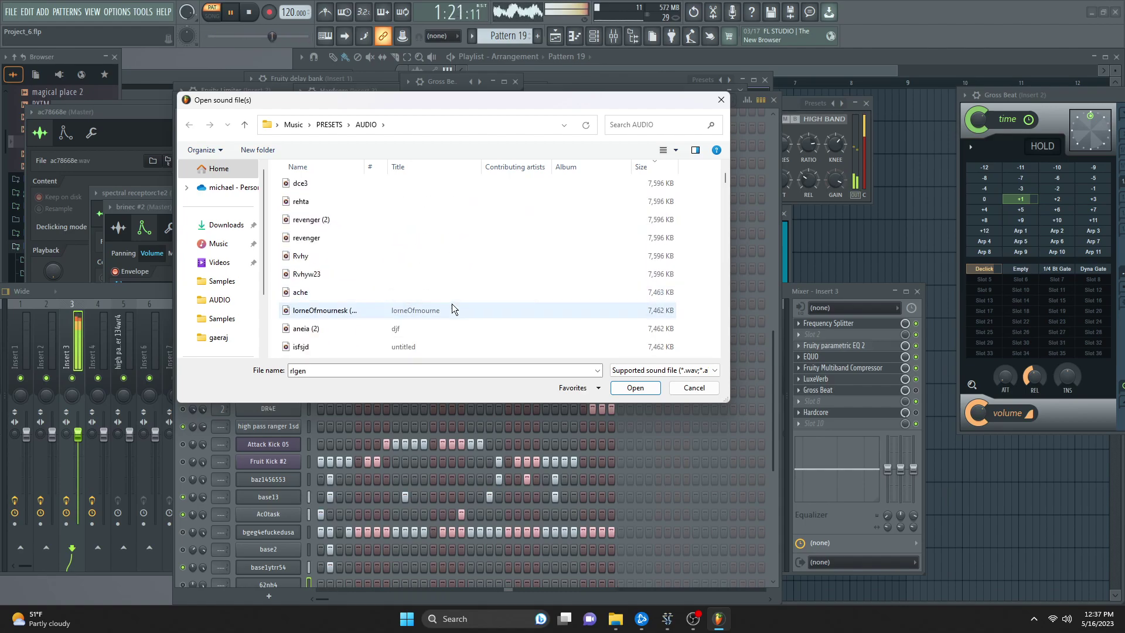
- Preview mid-sized samples further down the size-sorted list, including ownt (2.1), sylphx iu and ache (2)
{"action": "left_click", "coordinate": [460, 300]}
{"action": "scroll", "coordinate": [463, 302], "scroll_direction": "down", "scroll_amount": 10}
{"action": "left_click", "coordinate": [476, 306]}
{"action": "scroll", "coordinate": [471, 304], "scroll_direction": "down", "scroll_amount": 5}
{"action": "left_click", "coordinate": [463, 304]}
{"action": "scroll", "coordinate": [462, 302], "scroll_direction": "down", "scroll_amount": 4}
{"action": "left_click", "coordinate": [458, 295]}
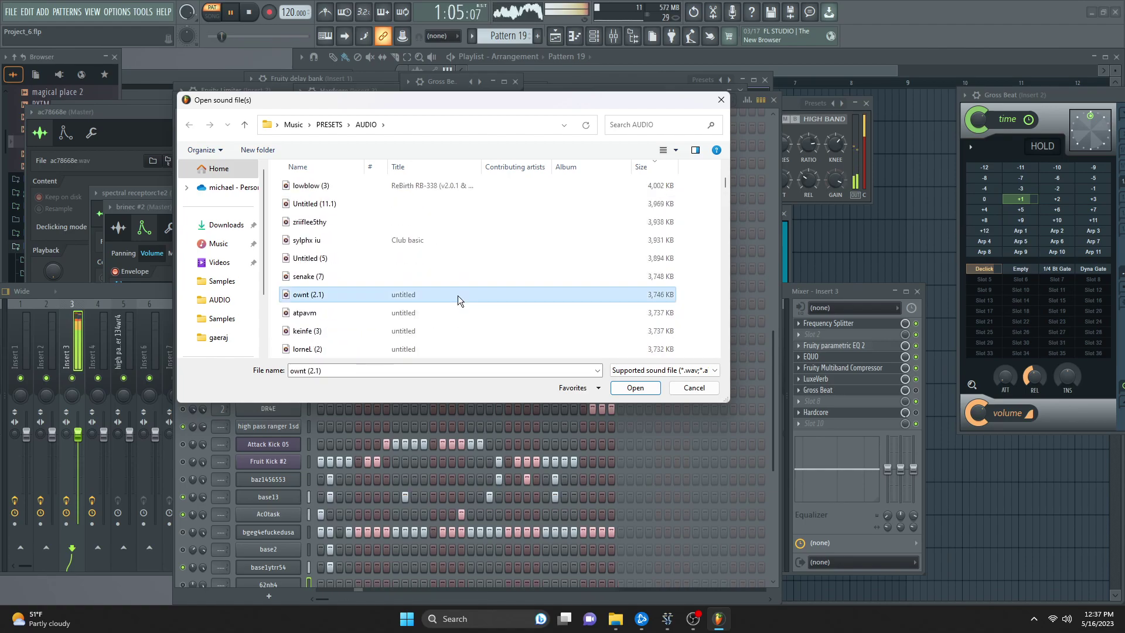
{"action": "left_click", "coordinate": [459, 241]}
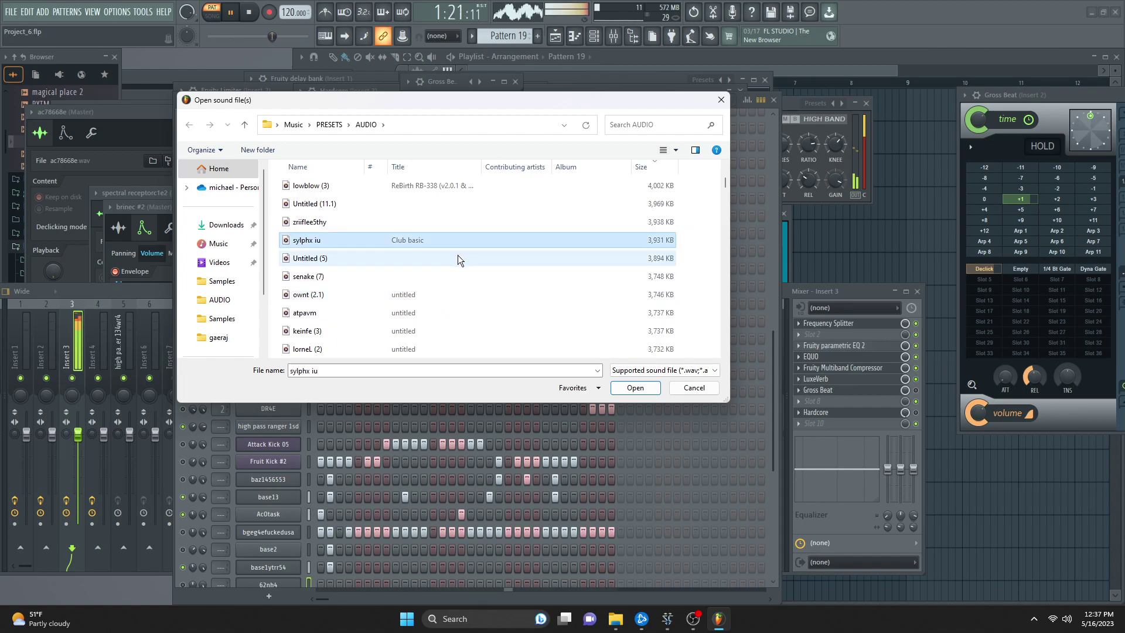
{"action": "scroll", "coordinate": [456, 255], "scroll_direction": "down", "scroll_amount": 5}
{"action": "left_click", "coordinate": [453, 255]}
{"action": "left_click", "coordinate": [457, 306]}
{"action": "scroll", "coordinate": [456, 304], "scroll_direction": "down", "scroll_amount": 5}
{"action": "scroll", "coordinate": [462, 294], "scroll_direction": "down", "scroll_amount": 5}
{"action": "left_click", "coordinate": [447, 293]}
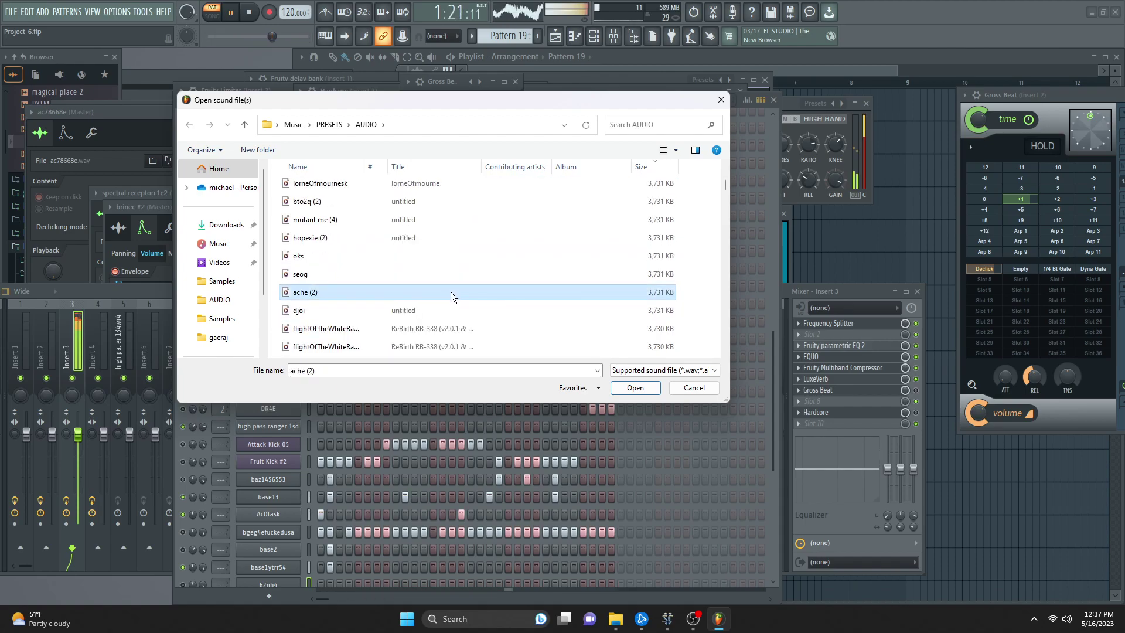
- Continue previewing smaller samples, including intothenever, douplicao and BGER
{"action": "scroll", "coordinate": [451, 292], "scroll_direction": "down", "scroll_amount": 5}
{"action": "scroll", "coordinate": [448, 294], "scroll_direction": "down", "scroll_amount": 5}
{"action": "left_click", "coordinate": [441, 293]}
{"action": "scroll", "coordinate": [439, 298], "scroll_direction": "down", "scroll_amount": 5}
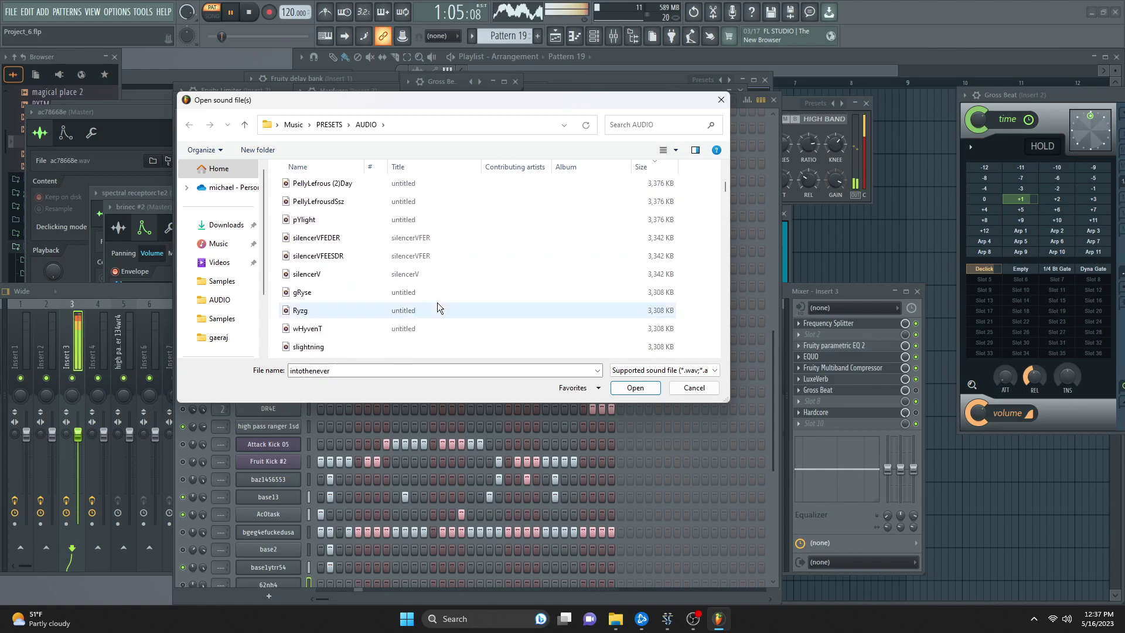
{"action": "scroll", "coordinate": [436, 296], "scroll_direction": "down", "scroll_amount": 5}
{"action": "left_click", "coordinate": [441, 295]}
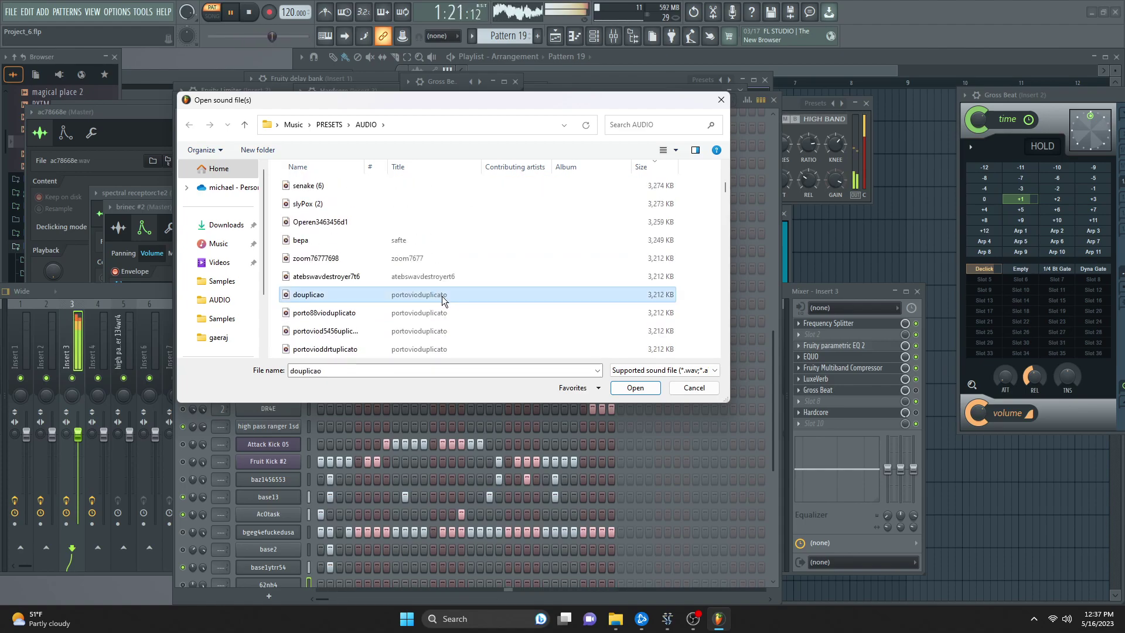
{"action": "left_click", "coordinate": [439, 315]}
{"action": "scroll", "coordinate": [436, 304], "scroll_direction": "down", "scroll_amount": 3}
{"action": "left_click", "coordinate": [432, 294]}
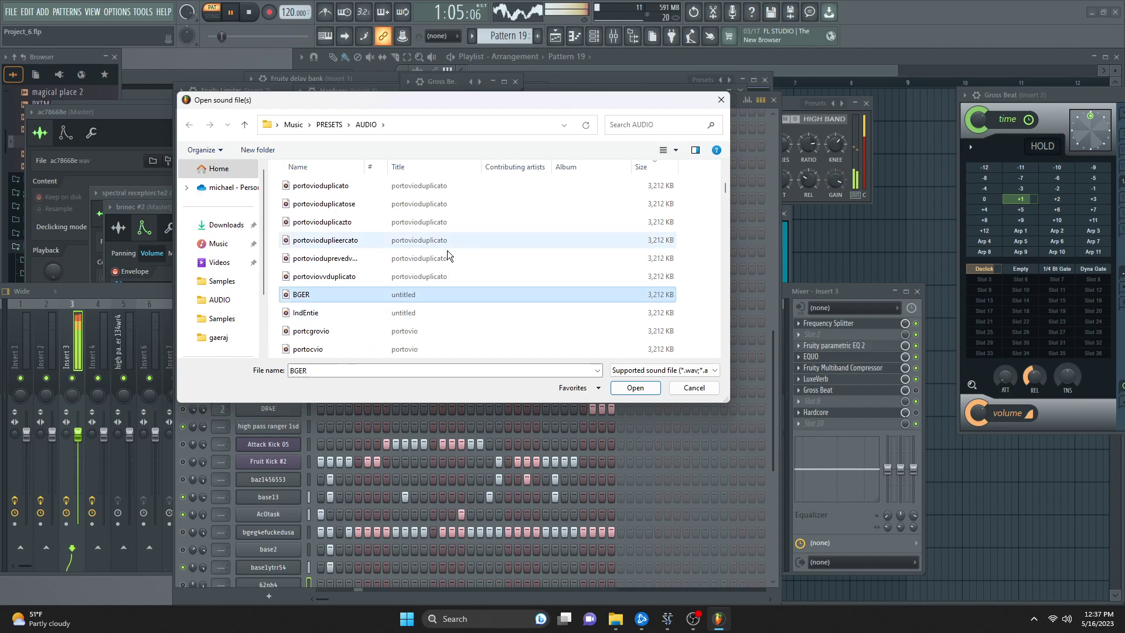
- Preview the samples around the portovioduplicato files, including zoom76777698, portovioduplicato and nylont
{"action": "scroll", "coordinate": [445, 258], "scroll_direction": "up", "scroll_amount": 1}
{"action": "scroll", "coordinate": [438, 265], "scroll_direction": "up", "scroll_amount": 2}
{"action": "left_click", "coordinate": [425, 274]}
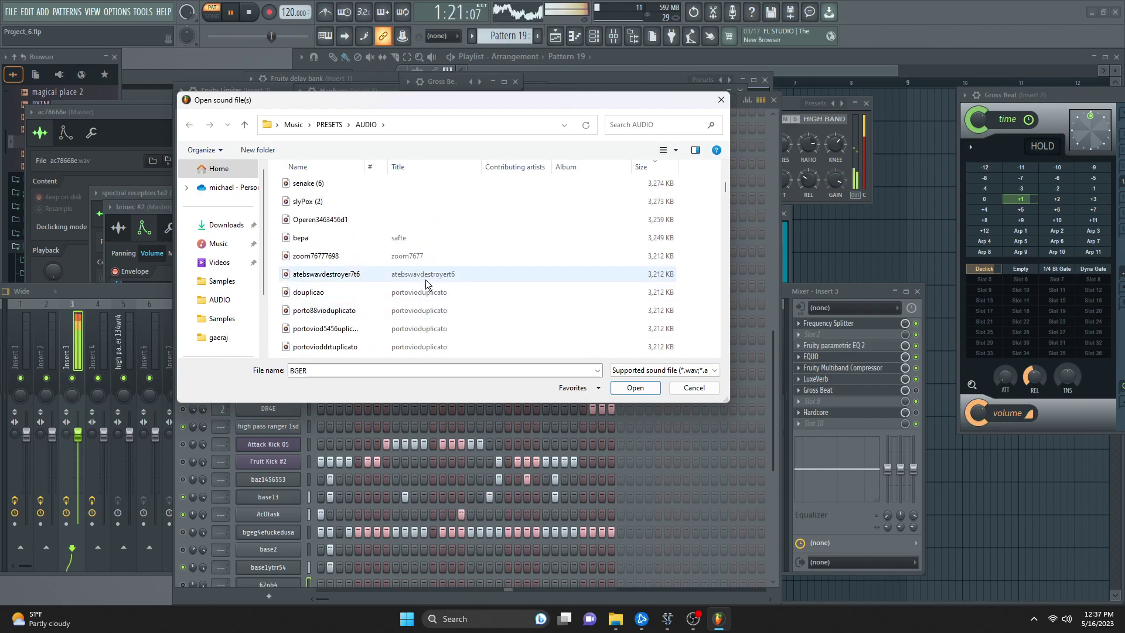
{"action": "left_click", "coordinate": [424, 255]}
{"action": "scroll", "coordinate": [417, 256], "scroll_direction": "down", "scroll_amount": 2}
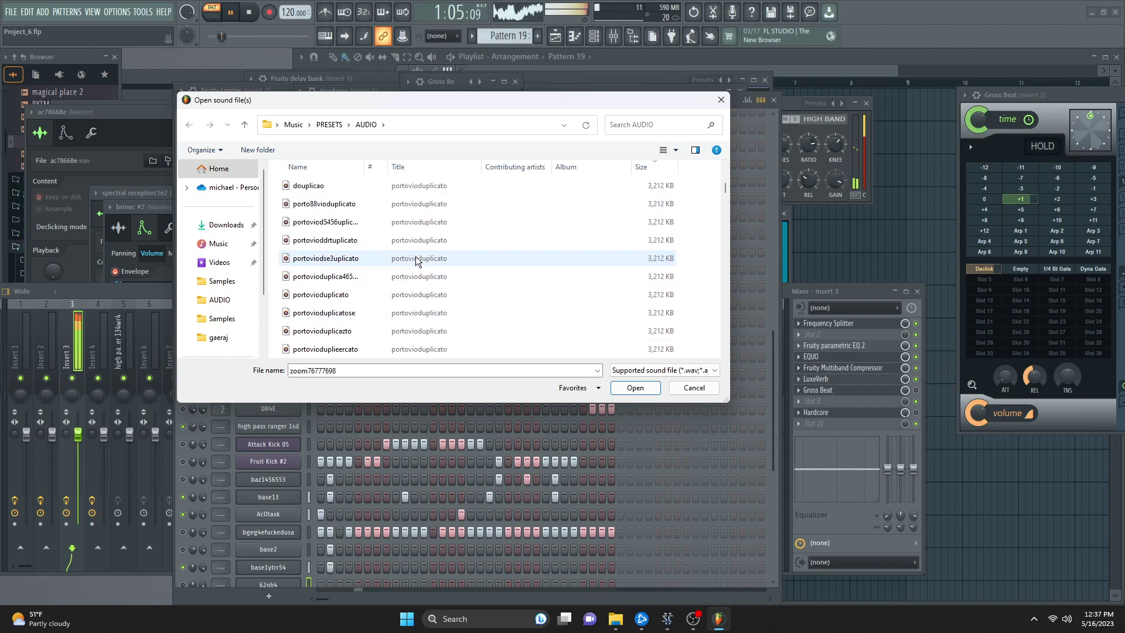
{"action": "left_click", "coordinate": [407, 295]}
{"action": "scroll", "coordinate": [403, 292], "scroll_direction": "down", "scroll_amount": 4}
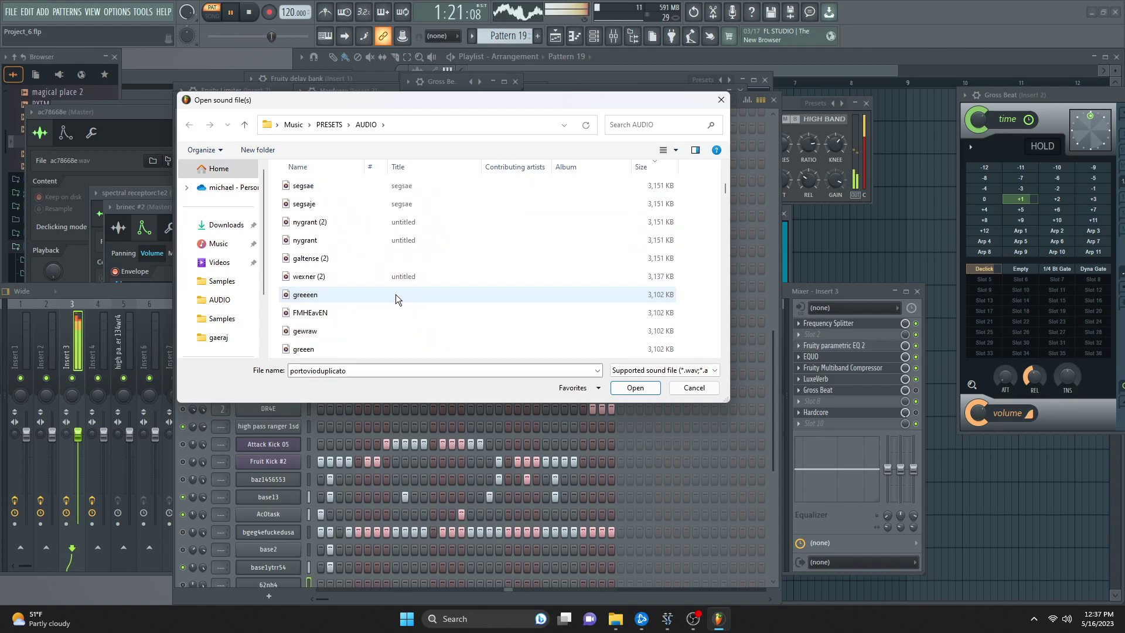
{"action": "scroll", "coordinate": [396, 294], "scroll_direction": "up", "scroll_amount": 2}
{"action": "left_click", "coordinate": [397, 275]}
{"action": "scroll", "coordinate": [403, 297], "scroll_direction": "up", "scroll_amount": 5}
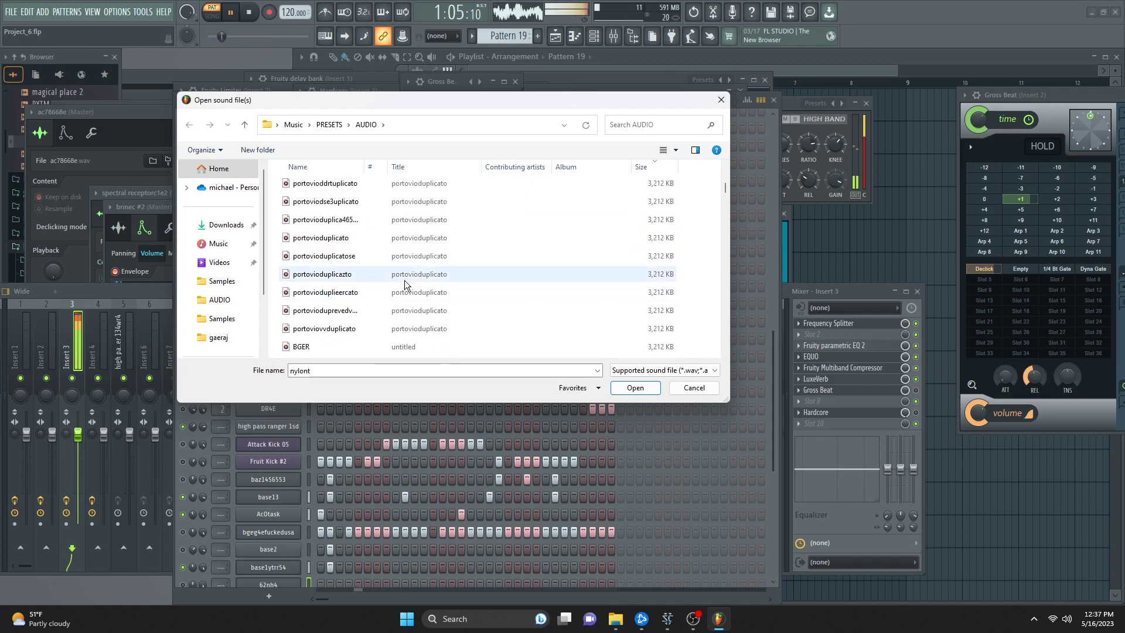
- Preview samples further up the size-sorted list, from douplicao up to lowblow1
{"action": "left_click", "coordinate": [398, 293]}
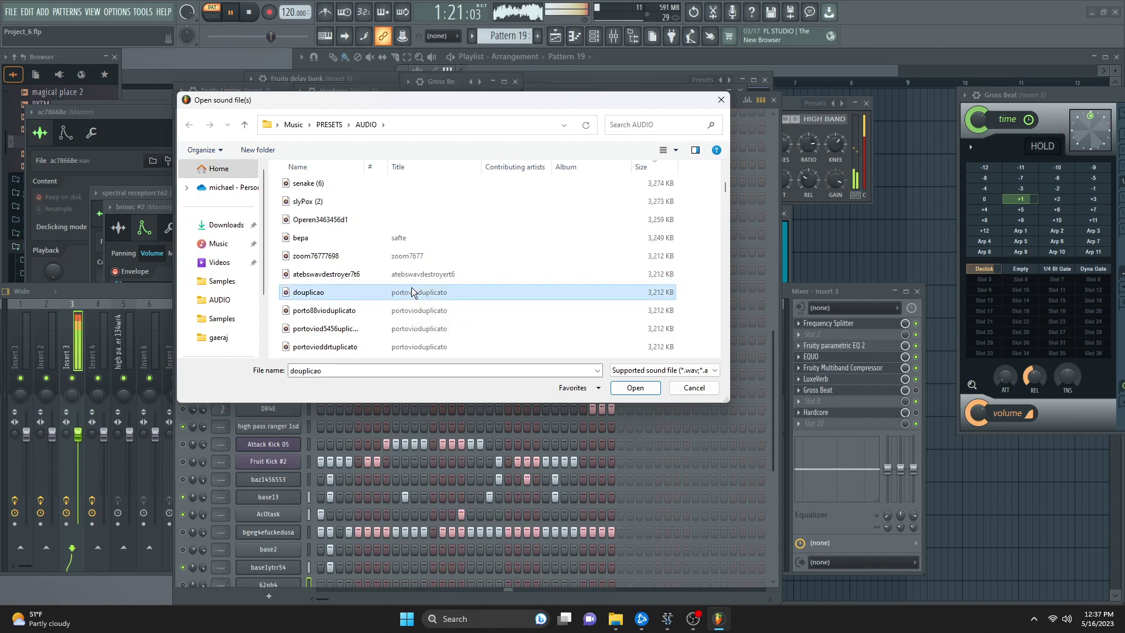
{"action": "left_click", "coordinate": [420, 274]}
{"action": "left_click", "coordinate": [424, 256]}
{"action": "scroll", "coordinate": [417, 264], "scroll_direction": "up", "scroll_amount": 1}
{"action": "left_click", "coordinate": [413, 258]}
{"action": "scroll", "coordinate": [410, 255], "scroll_direction": "up", "scroll_amount": 2}
{"action": "left_click", "coordinate": [413, 257]}
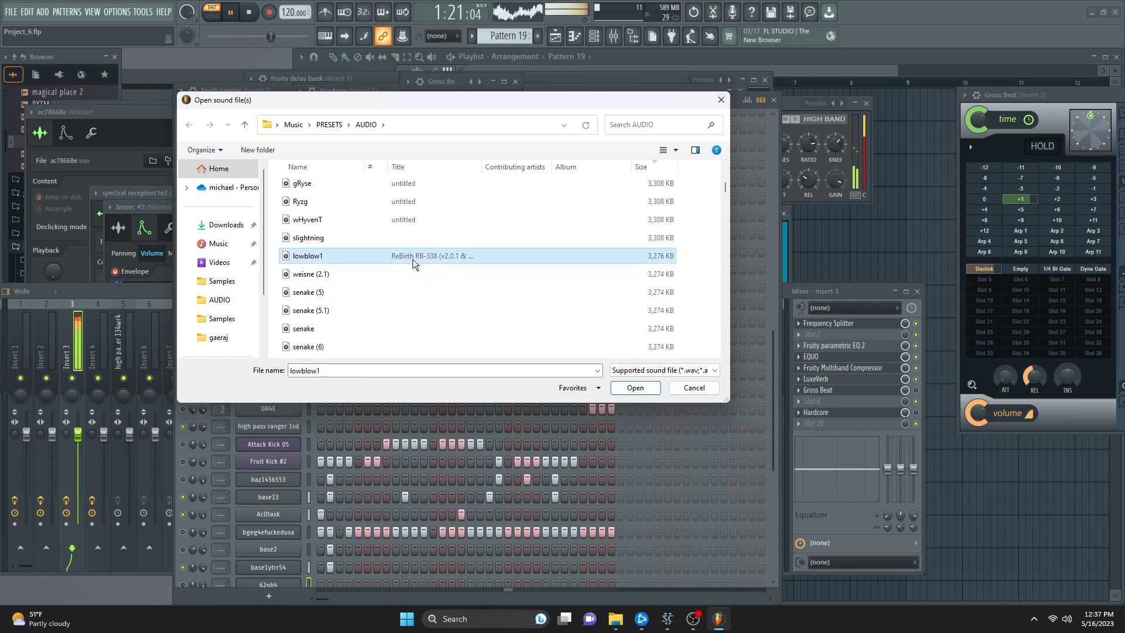
- Preview smaller samples down the size-sorted list, from portoviovvduplicato to Untitled (13)
{"action": "scroll", "coordinate": [410, 276], "scroll_direction": "down", "scroll_amount": 5}
{"action": "left_click", "coordinate": [408, 284]}
{"action": "scroll", "coordinate": [408, 286], "scroll_direction": "down", "scroll_amount": 1}
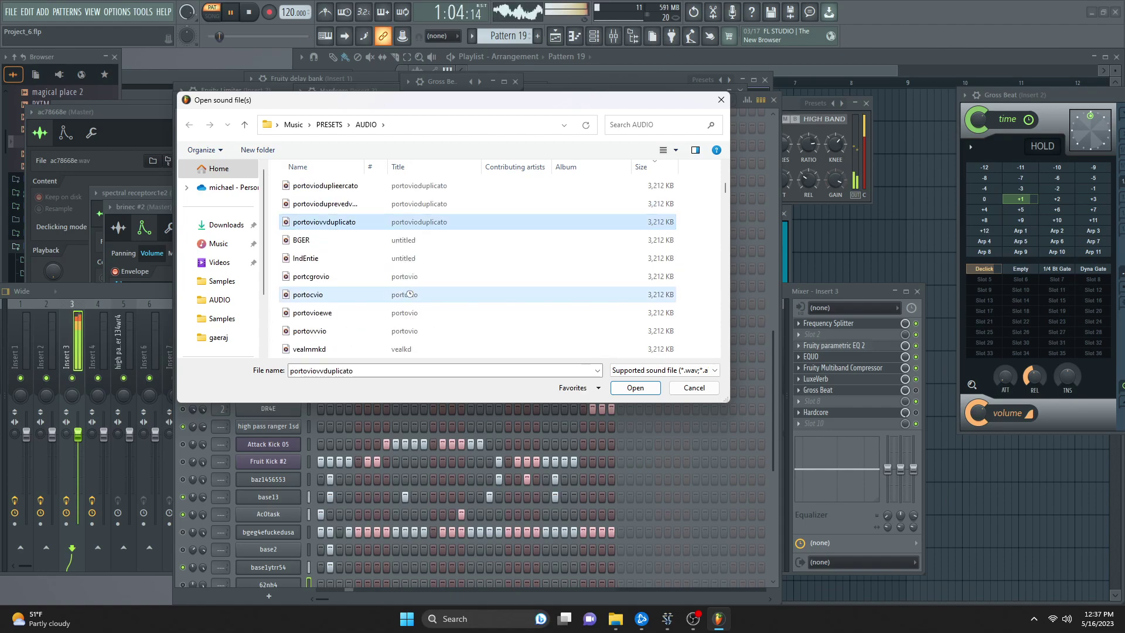
{"action": "scroll", "coordinate": [409, 291], "scroll_direction": "down", "scroll_amount": 3}
{"action": "left_click", "coordinate": [414, 293]}
{"action": "scroll", "coordinate": [427, 290], "scroll_direction": "down", "scroll_amount": 3}
{"action": "left_click", "coordinate": [424, 280]}
{"action": "left_click", "coordinate": [408, 331]}
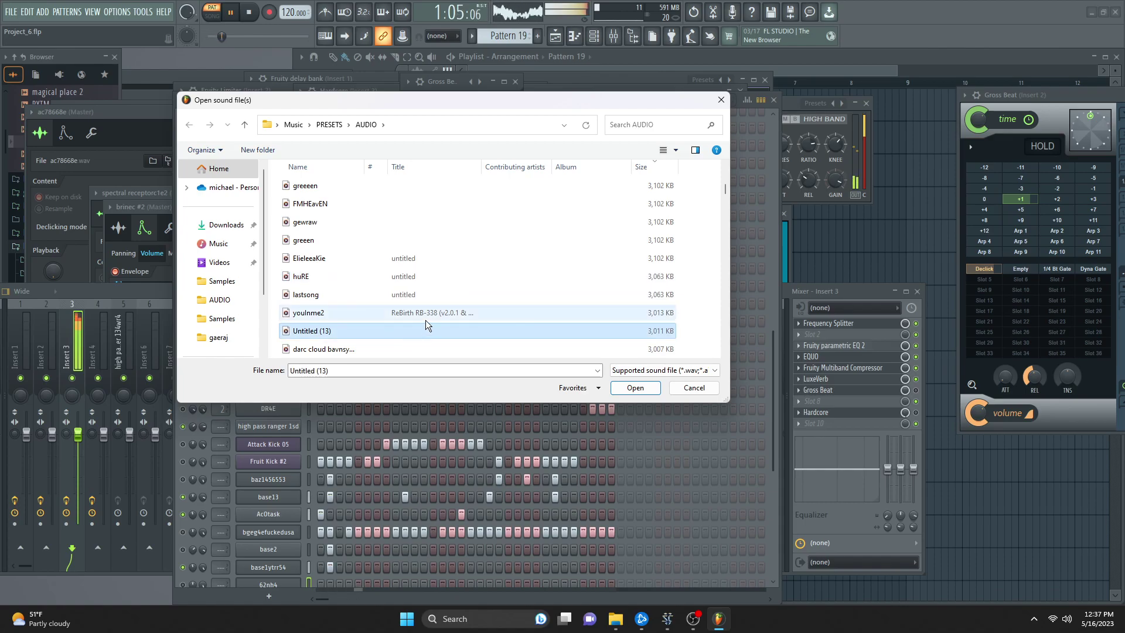
- Continue auditioning samples below 3,000 KB, including zenfebgde (2) and temm
{"action": "scroll", "coordinate": [424, 310], "scroll_direction": "down", "scroll_amount": 3}
{"action": "left_click", "coordinate": [424, 295]}
{"action": "scroll", "coordinate": [433, 309], "scroll_direction": "down", "scroll_amount": 3}
{"action": "left_click", "coordinate": [429, 311]}
{"action": "scroll", "coordinate": [435, 312], "scroll_direction": "down", "scroll_amount": 2}
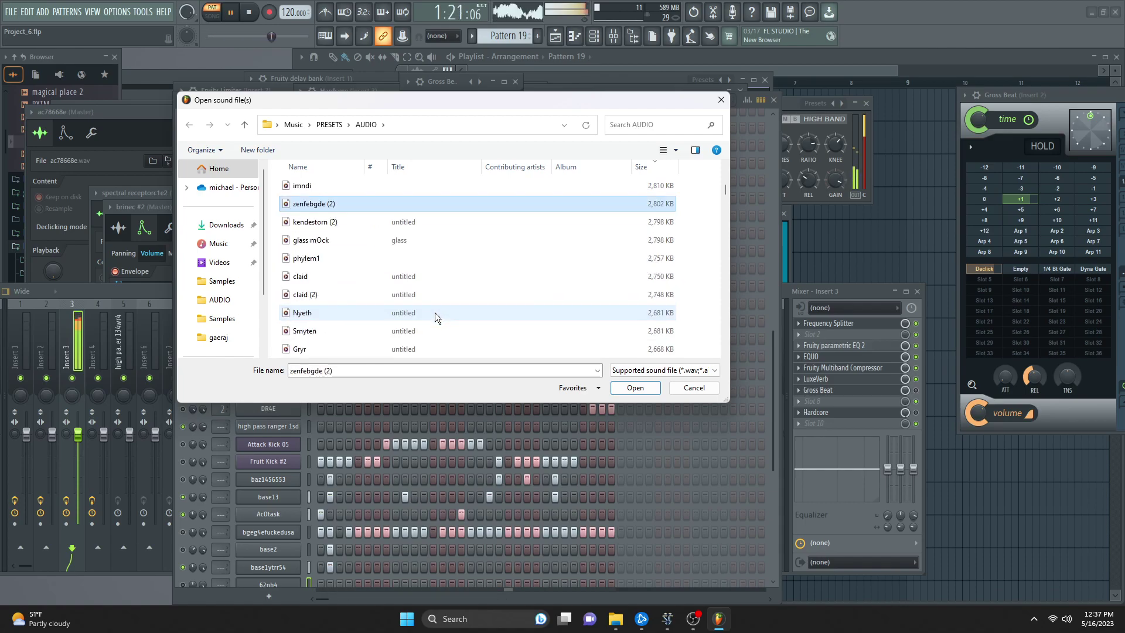
{"action": "left_click", "coordinate": [427, 314]}
{"action": "scroll", "coordinate": [422, 330], "scroll_direction": "down", "scroll_amount": 2}
{"action": "left_click", "coordinate": [421, 327]}
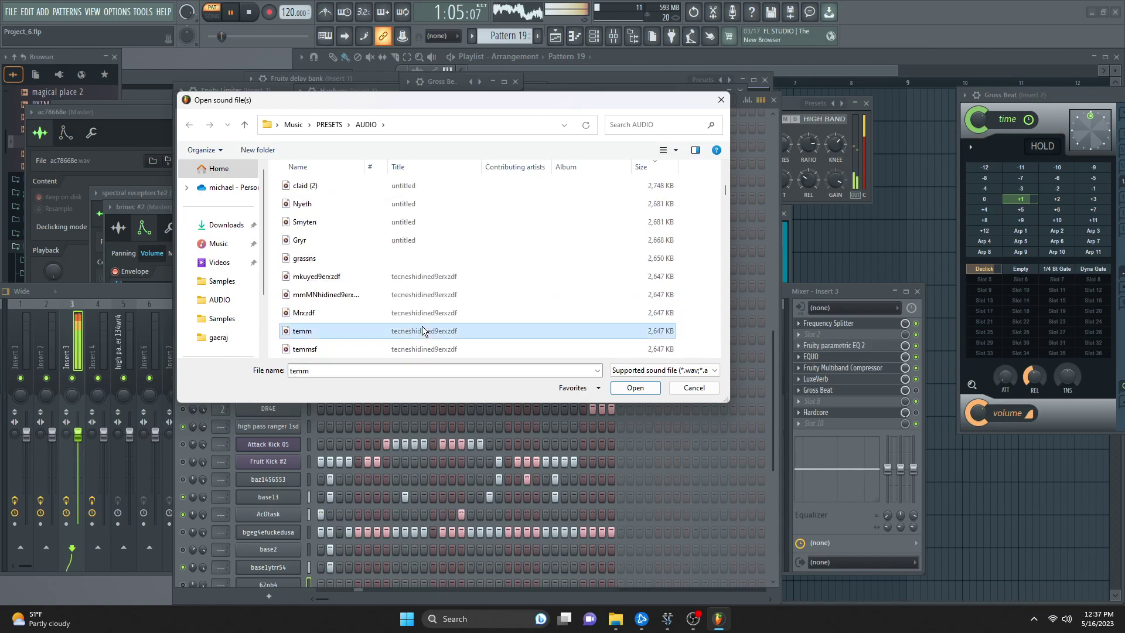
- Preview the samples around the shadowcatchneer files and load shadowcatrerchneer into the channel
{"action": "left_click", "coordinate": [439, 294]}
{"action": "scroll", "coordinate": [439, 305], "scroll_direction": "down", "scroll_amount": 4}
{"action": "left_click", "coordinate": [446, 312]}
{"action": "left_click", "coordinate": [456, 295]}
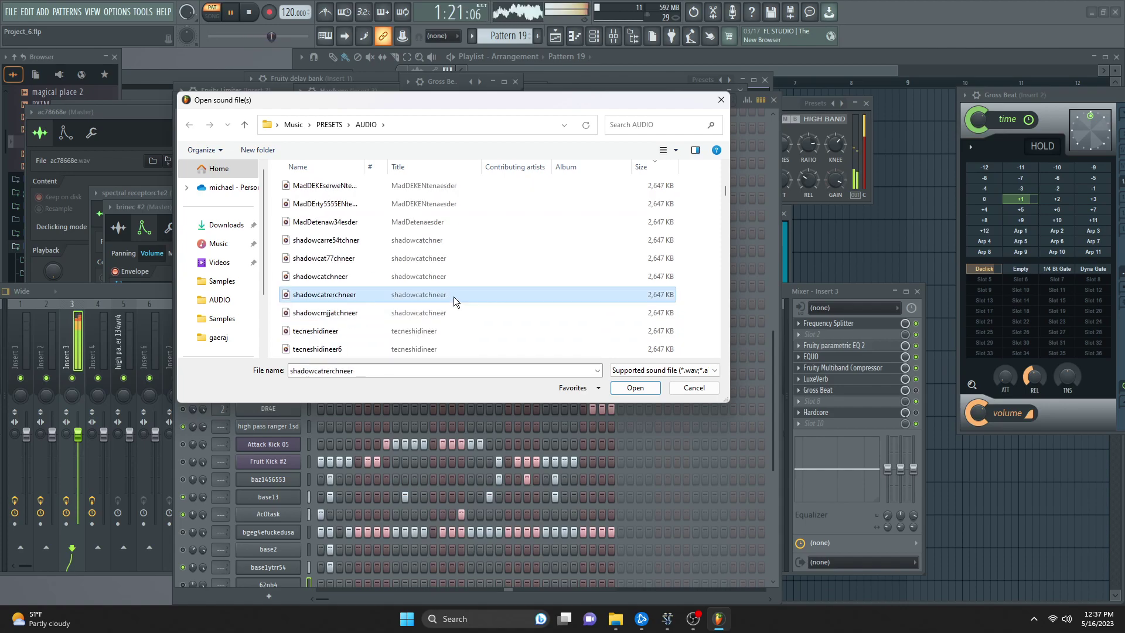
{"action": "double_click", "coordinate": [420, 294]}
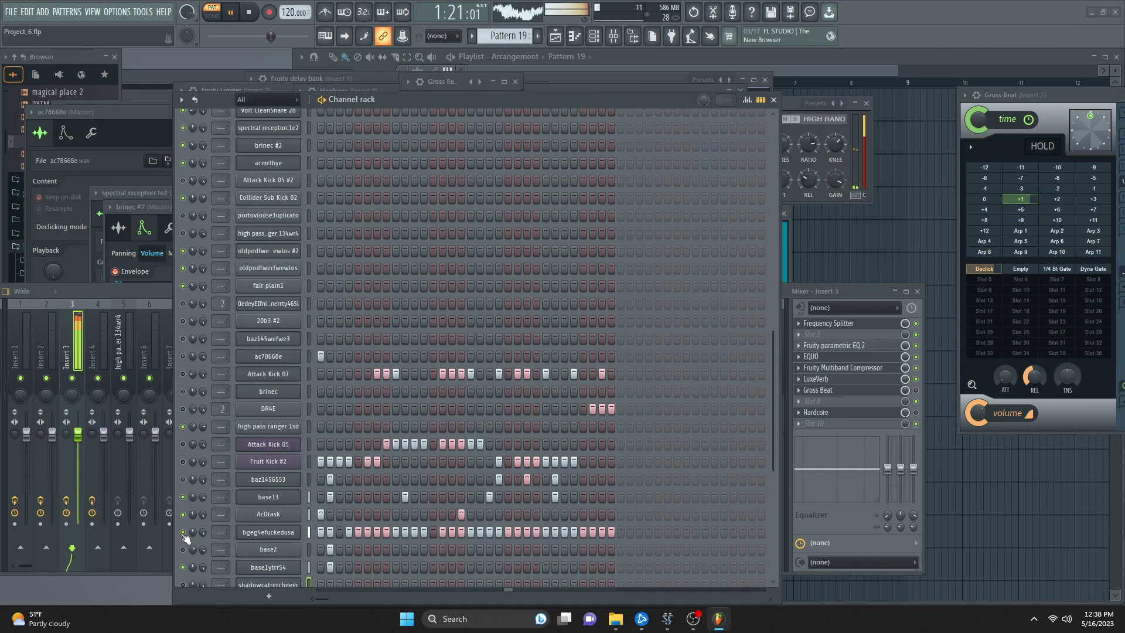
- Try routing the bgeg4efuckedusa channel to mixer insert 2 and stop playback
{"action": "left_click", "coordinate": [226, 533]}
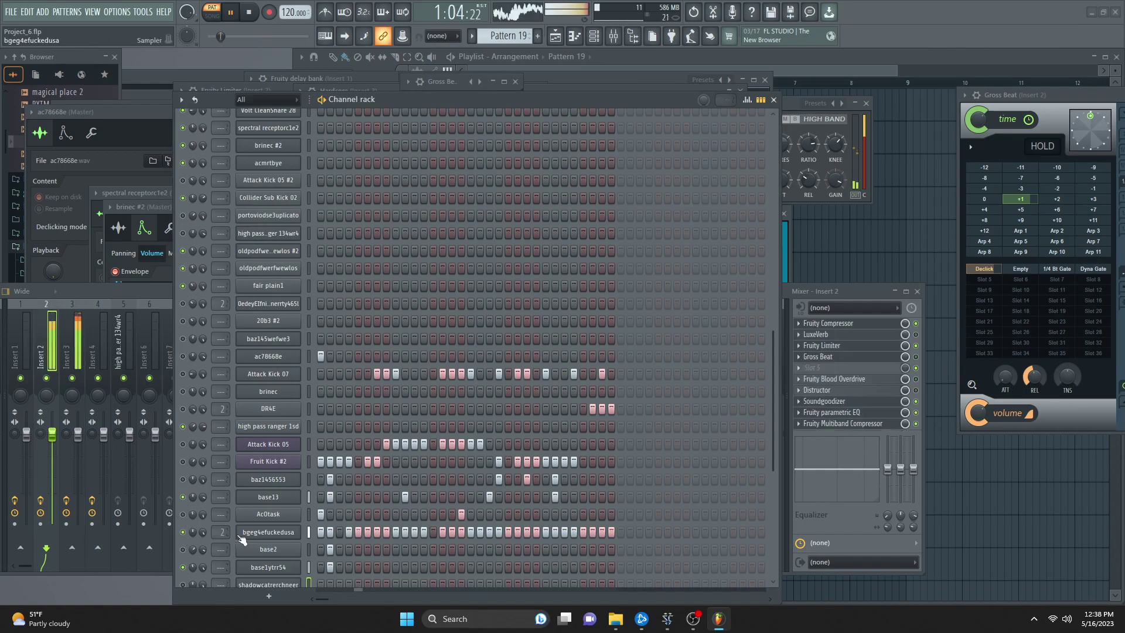
{"action": "key", "text": "space"}
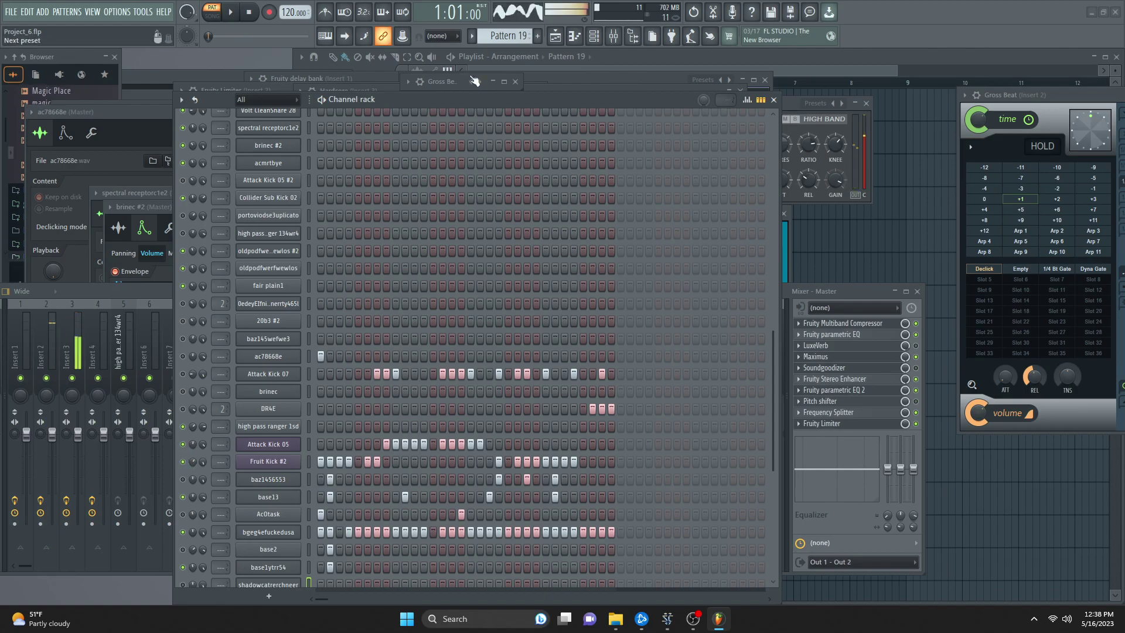
- Create the empty Pattern 20, place an ac78668e hit on step 1 and restart playback
{"action": "key", "text": "F4"}
{"action": "left_click", "coordinate": [320, 356]}
{"action": "key", "text": "space"}
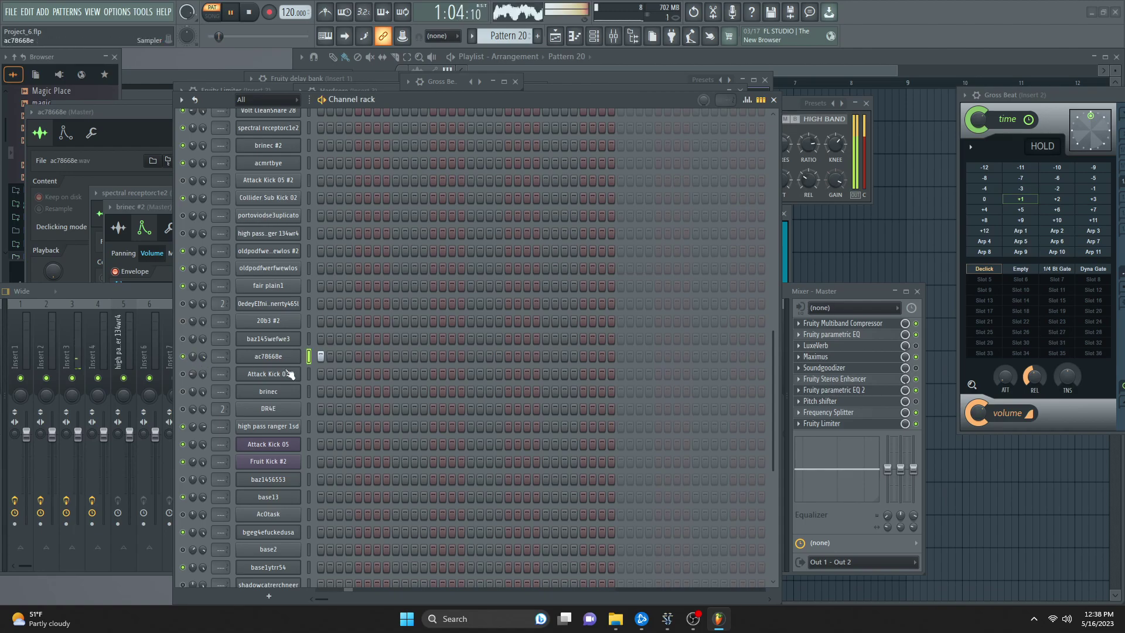
{"action": "left_click", "coordinate": [309, 374]}
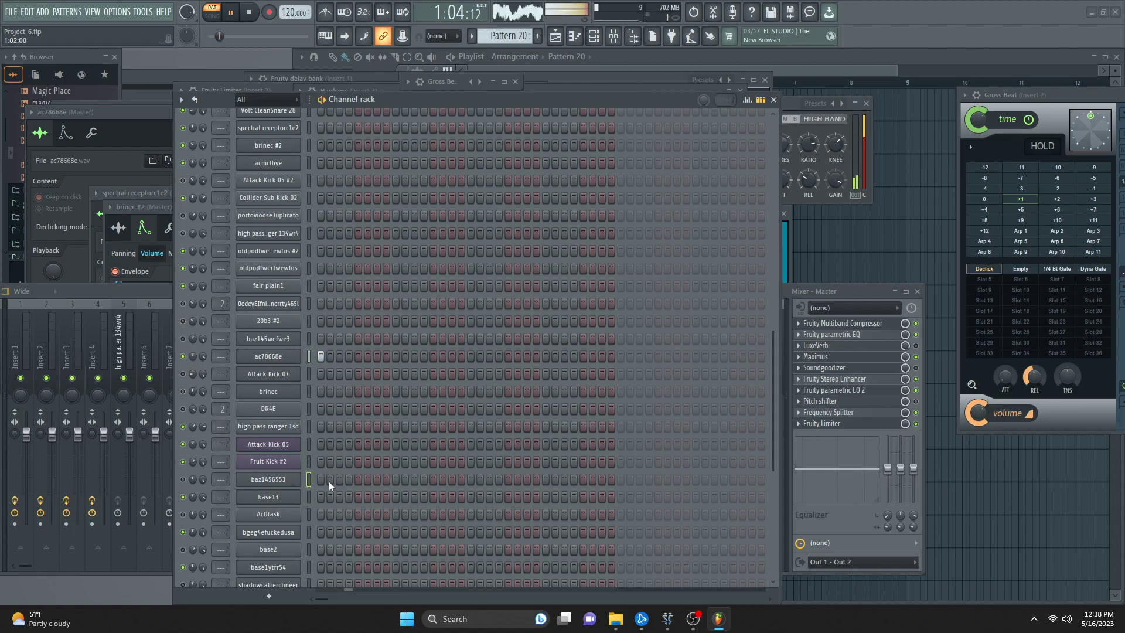
- Try a high pass ranger 1sd hit on step 2 and extra ac78668e hits on steps 2 and 17
{"action": "left_click", "coordinate": [329, 426]}
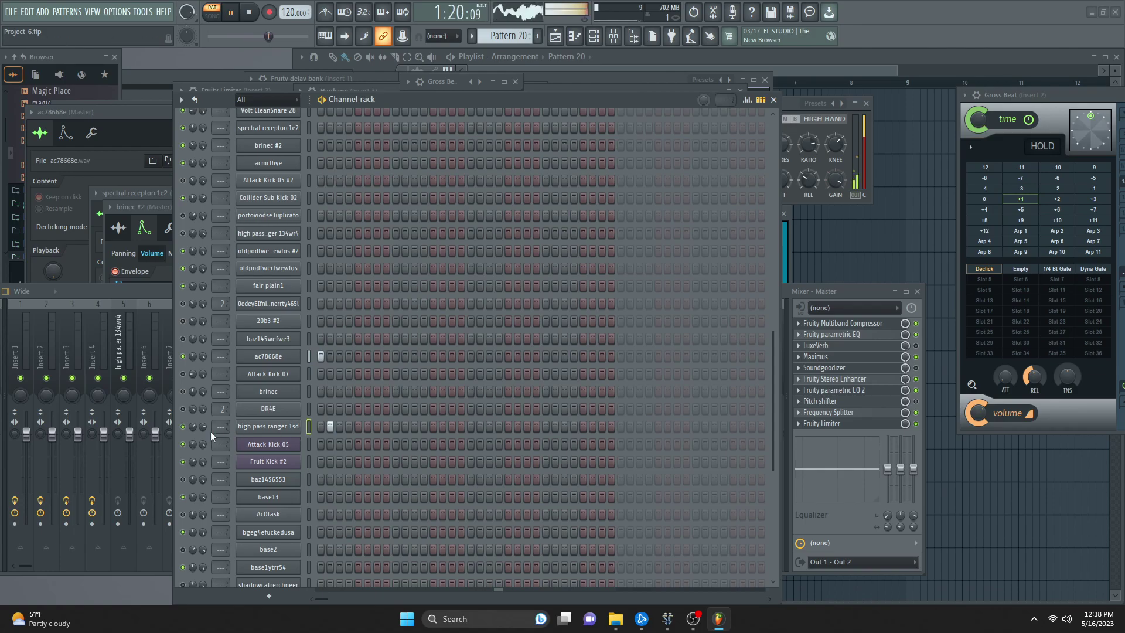
{"action": "left_click_drag", "start_coordinate": [192, 426], "coordinate": [192, 411]}
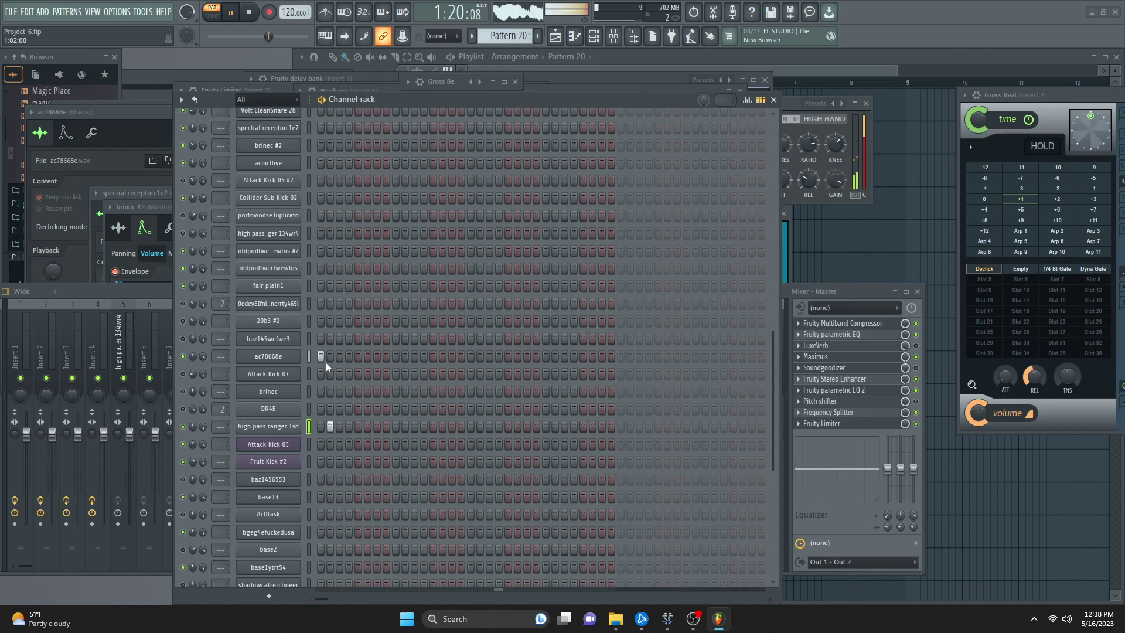
{"action": "left_click_drag", "start_coordinate": [321, 356], "coordinate": [331, 356]}
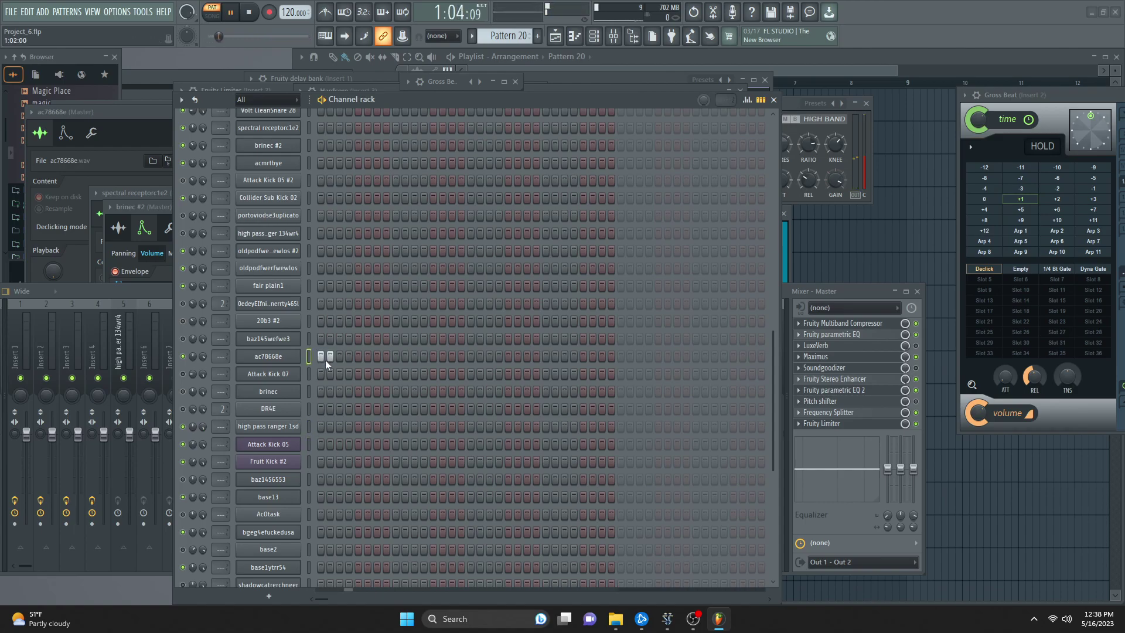
{"action": "left_click", "coordinate": [471, 355]}
{"action": "left_click", "coordinate": [330, 356]}
- Unmute the baz1456553 channel and try a hit on its step 1
{"action": "left_click", "coordinate": [321, 479]}
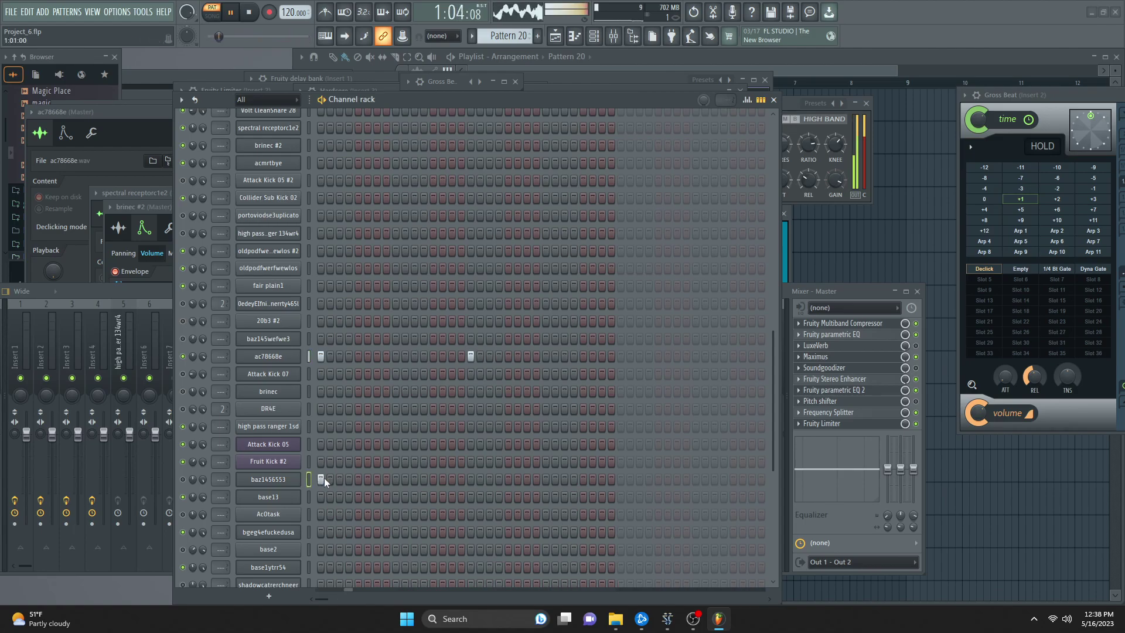
{"action": "left_click", "coordinate": [183, 479]}
{"action": "left_click", "coordinate": [321, 479]}
- Place hits on step 2 of high pass ranger 1sd and step 1 of base13, and clear step 17 of ac78668e
{"action": "left_click", "coordinate": [330, 427]}
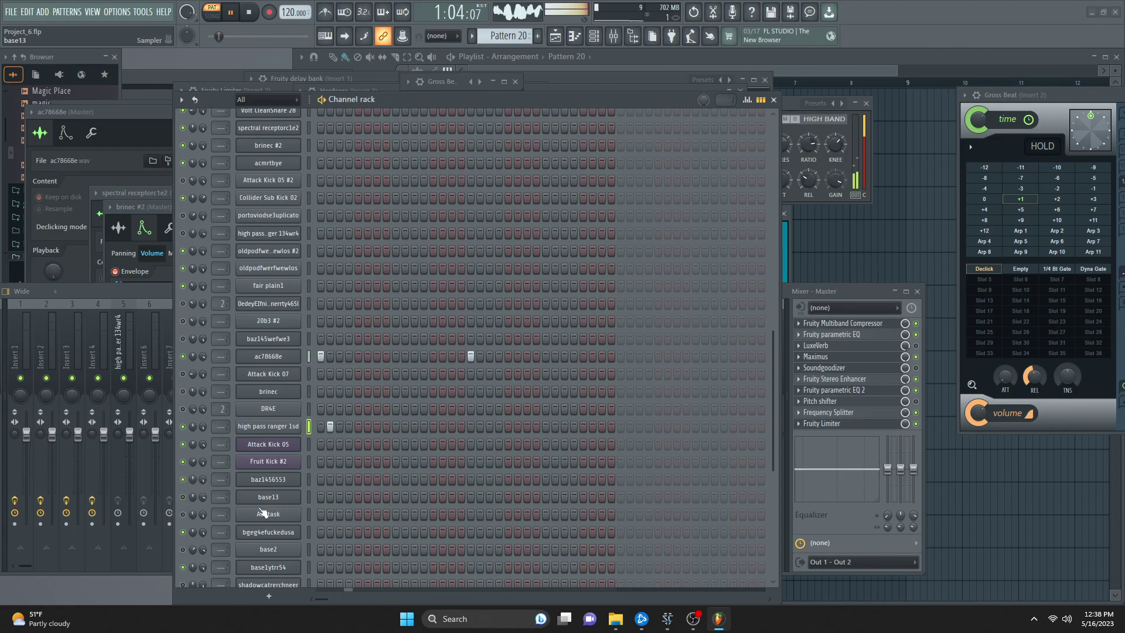
{"action": "left_click", "coordinate": [322, 496]}
{"action": "left_click", "coordinate": [470, 356]}
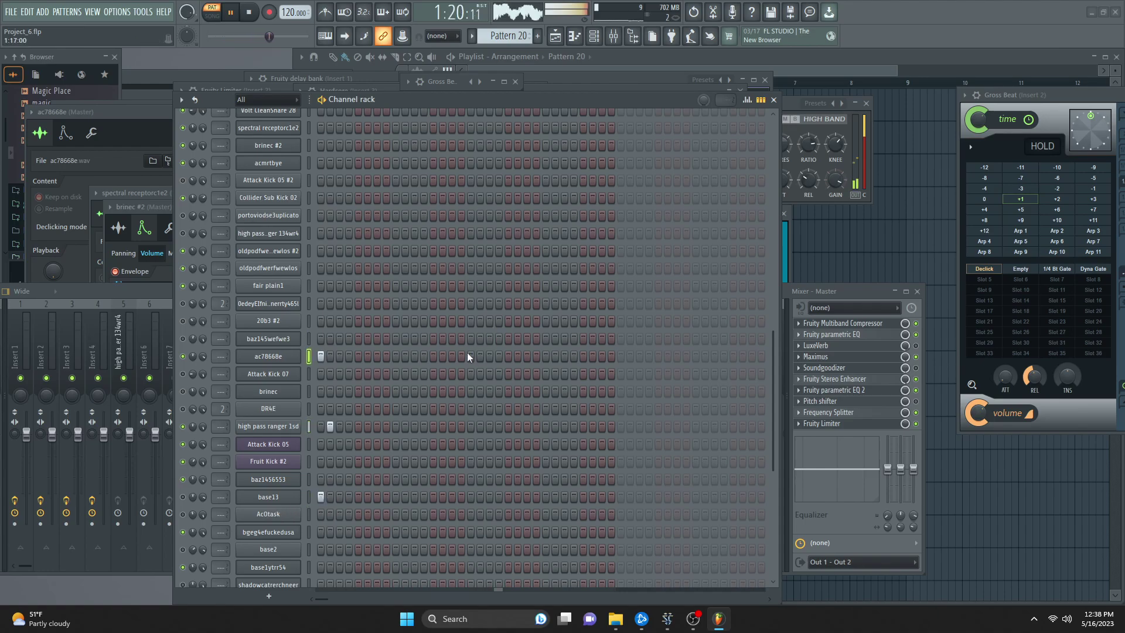
- Select the base13 channel and raise its volume slightly
{"action": "left_click", "coordinate": [309, 496]}
{"action": "right_click", "coordinate": [324, 536]}
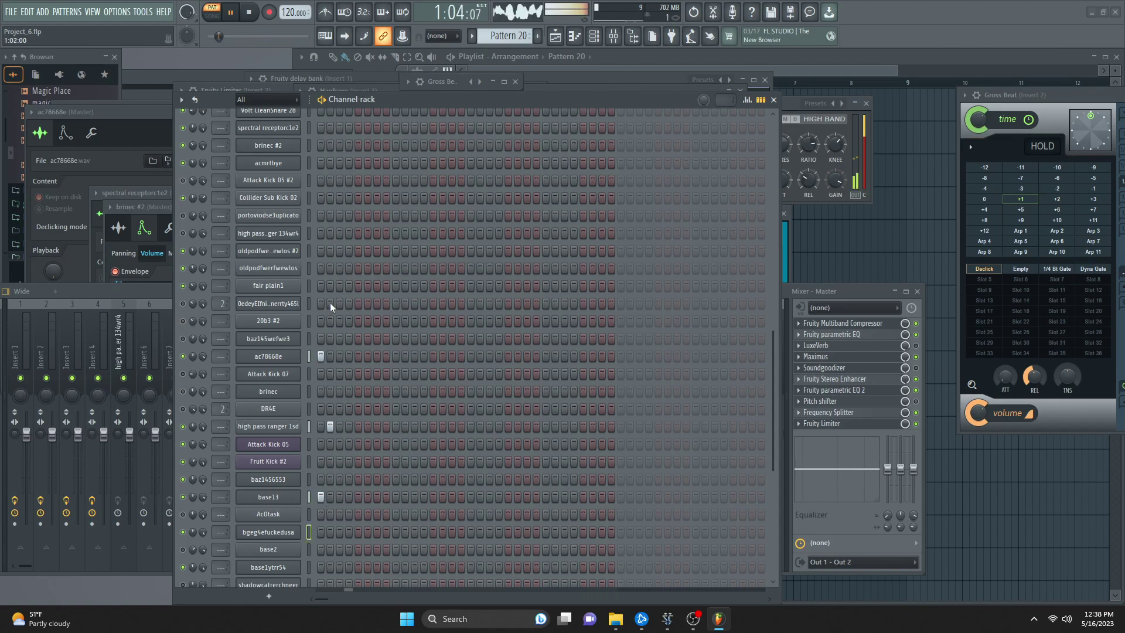
{"action": "left_click_drag", "start_coordinate": [202, 496], "coordinate": [202, 489]}
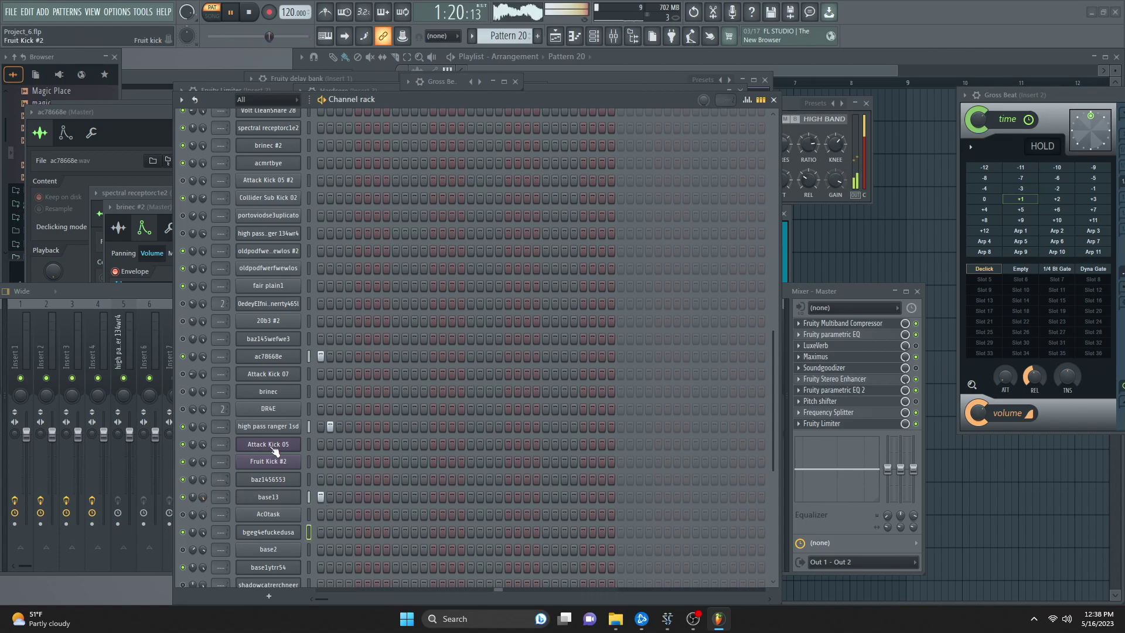
- Route the high pass ranger 1sd channel to mixer insert 1 and bring up that insert's effects in the mixer
{"action": "left_click", "coordinate": [329, 426]}
{"action": "left_click", "coordinate": [329, 426]}
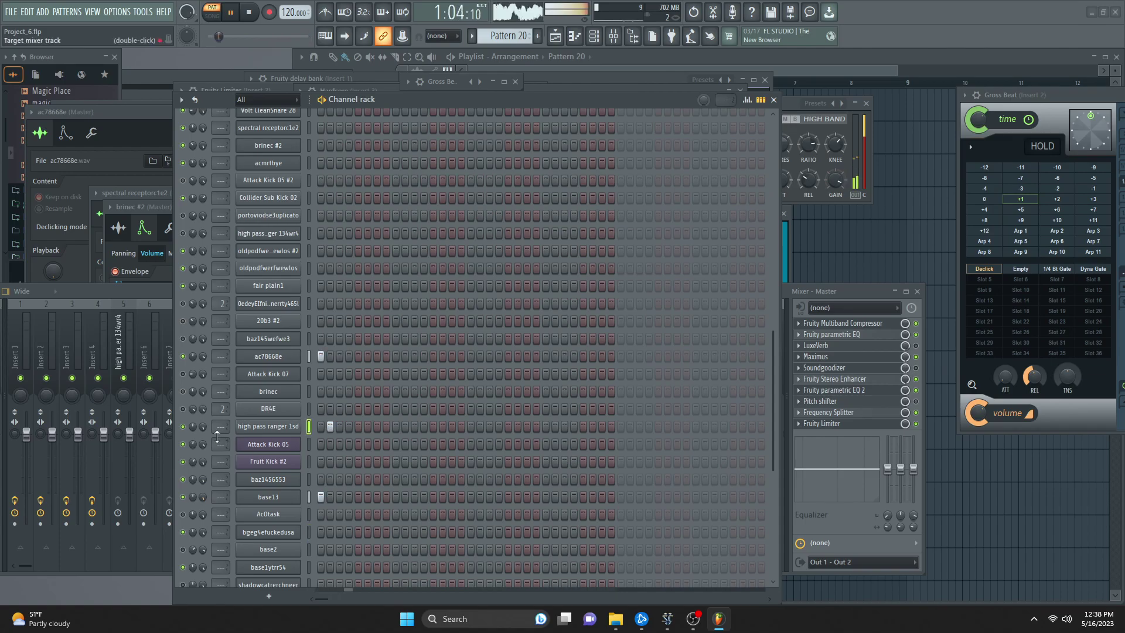
{"action": "left_click_drag", "start_coordinate": [220, 426], "coordinate": [222, 422]}
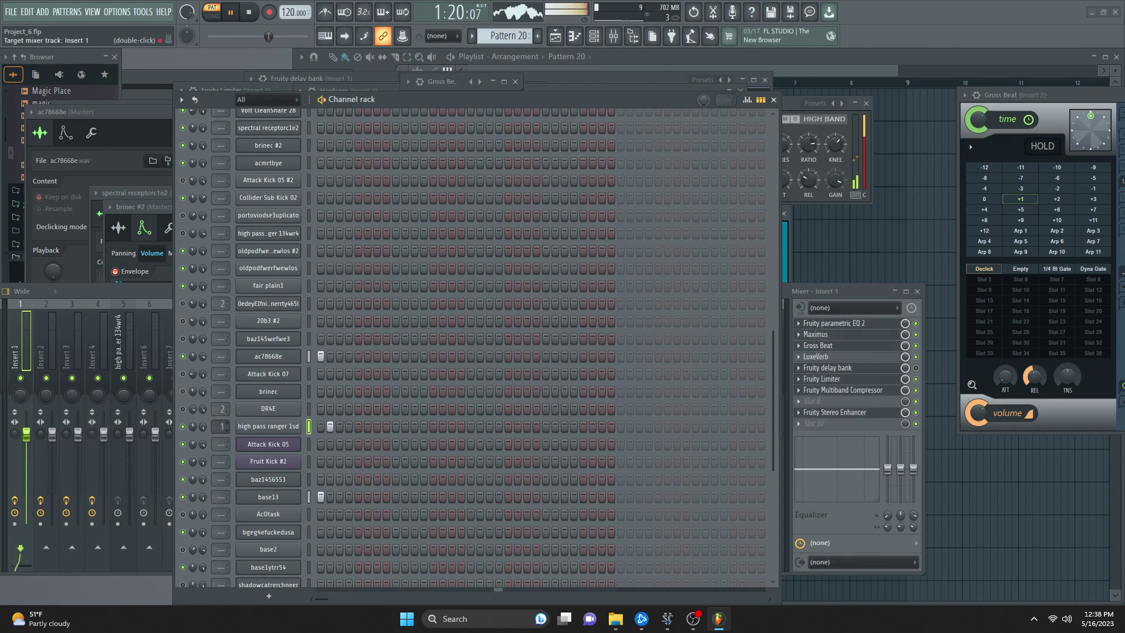
{"action": "key", "text": "F9"}
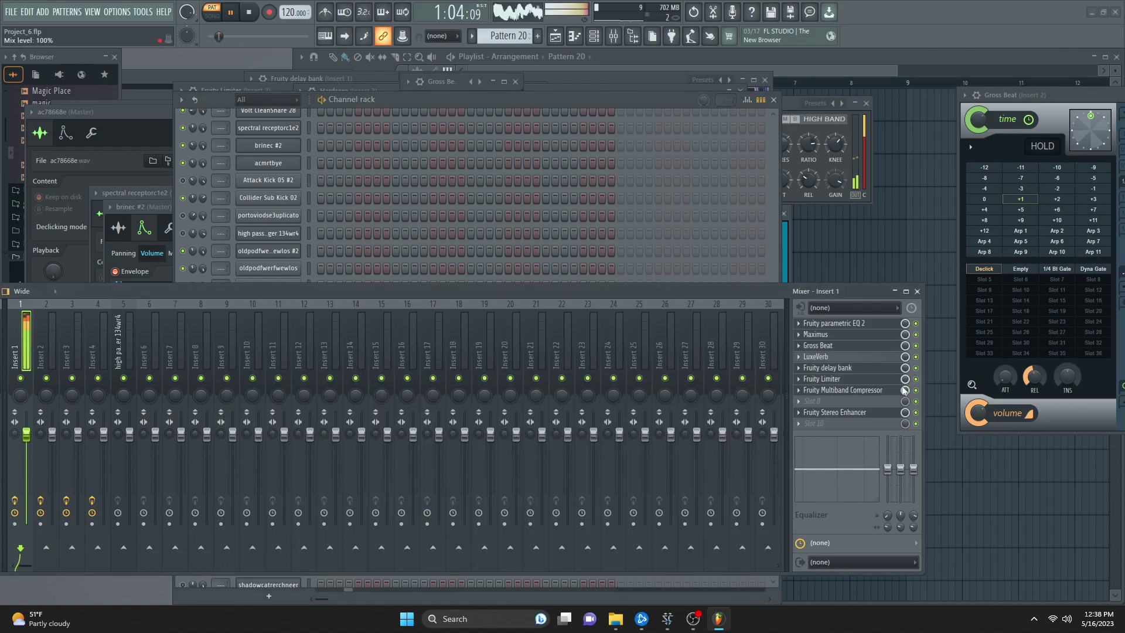
- Replace the high pass ranger 1sd hit with step 2 hits on portoviodse3uplicato and brinec, trying DR4E on step 1 and unmuting brinec
{"action": "left_click", "coordinate": [330, 215]}
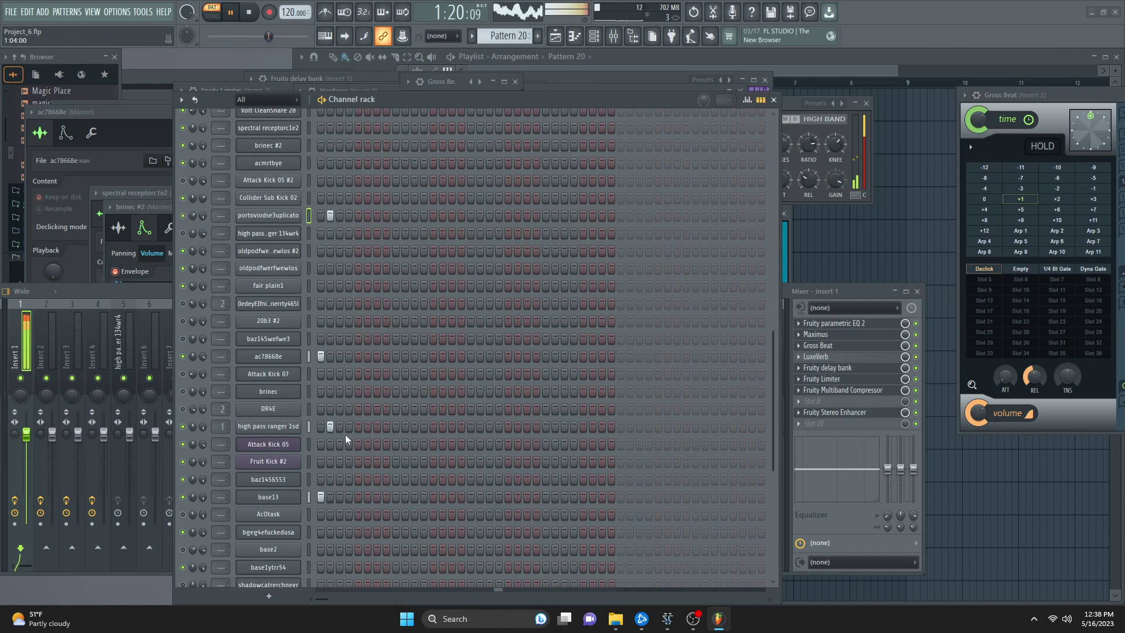
{"action": "left_click", "coordinate": [331, 425]}
{"action": "left_click", "coordinate": [321, 409]}
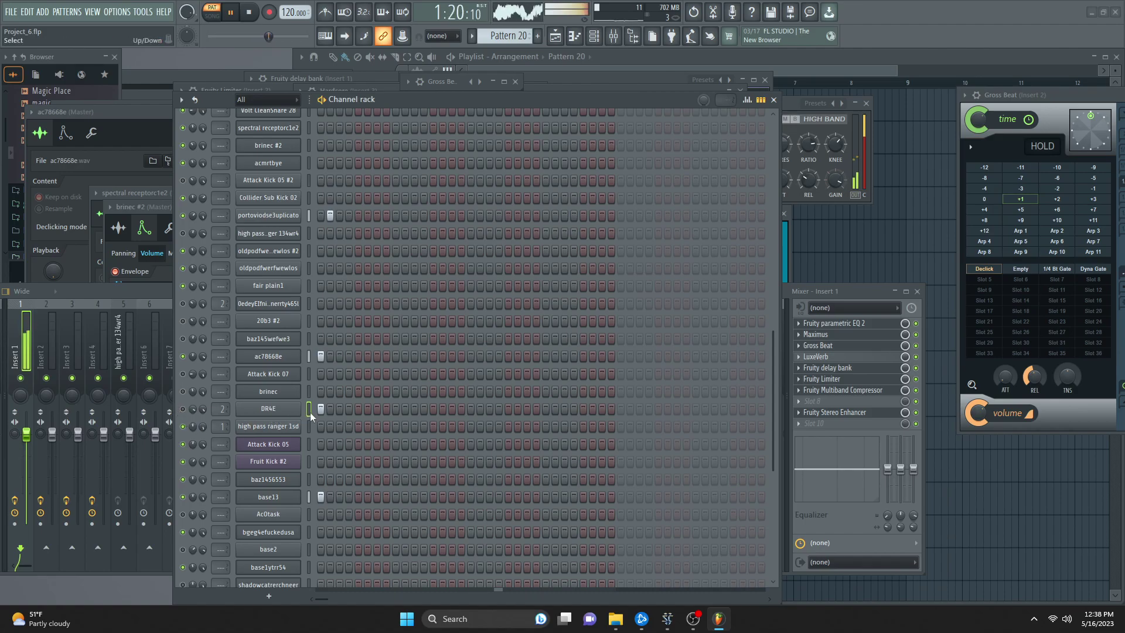
{"action": "left_click", "coordinate": [321, 409]}
{"action": "left_click", "coordinate": [330, 391]}
{"action": "left_click", "coordinate": [182, 392]}
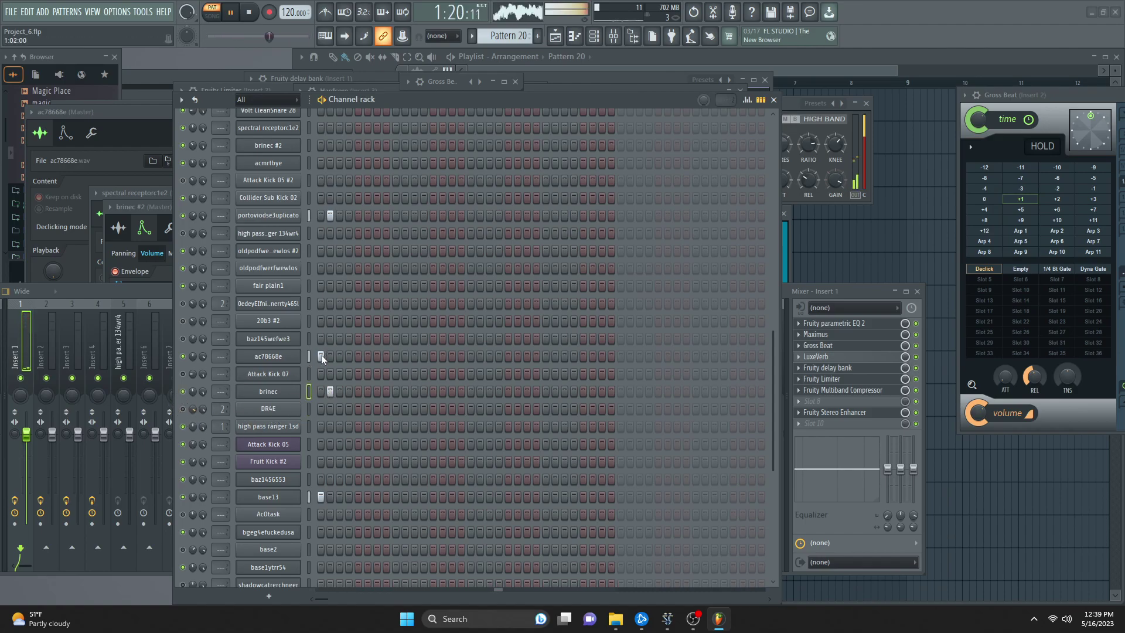
- Open the ac78668e channel's sampler settings
{"action": "right_click", "coordinate": [264, 353]}
{"action": "left_click", "coordinate": [266, 356]}
{"action": "left_click", "coordinate": [269, 357]}
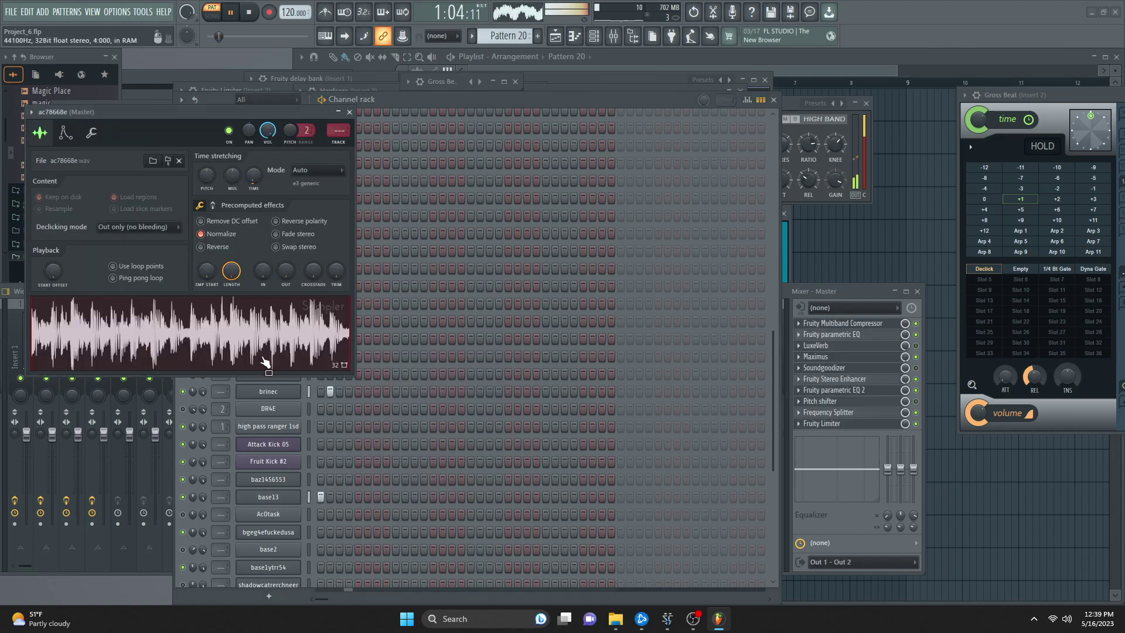
- Clear step 1 of base13 and place hits on step 2 of bgeg4efuckedusa and step 1 of base1ytrr54
{"action": "left_click", "coordinate": [322, 497]}
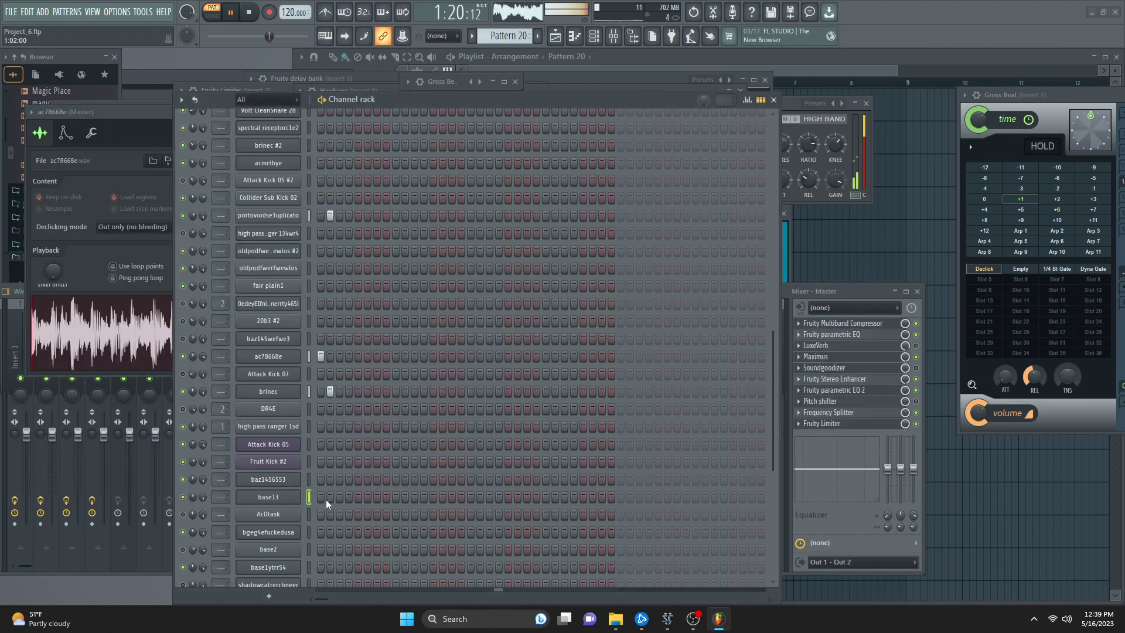
{"action": "left_click", "coordinate": [331, 531]}
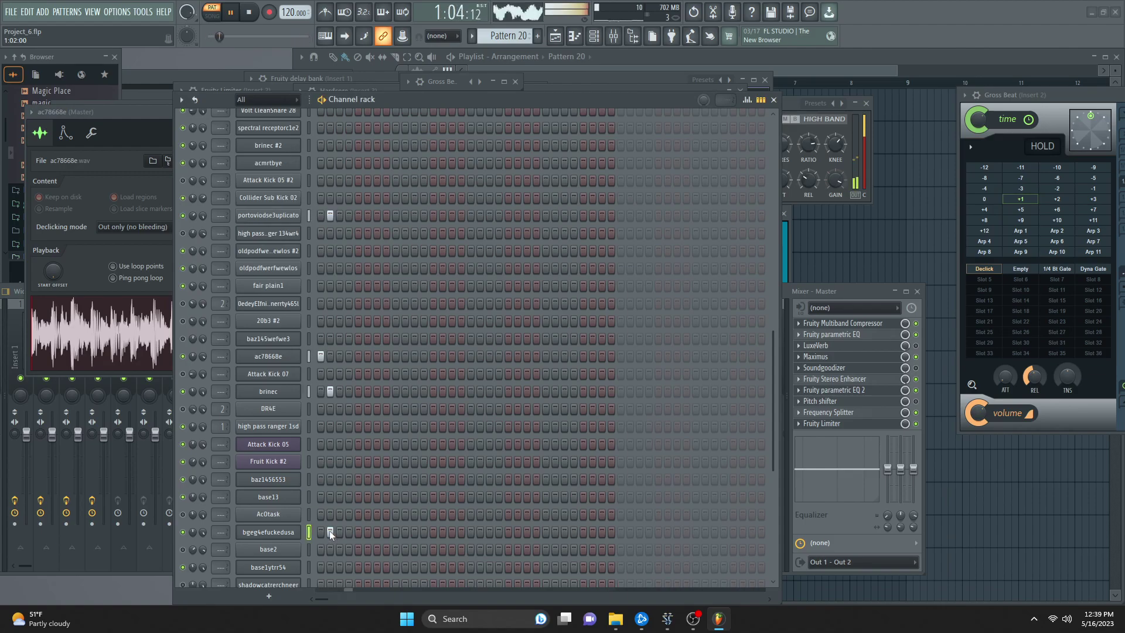
{"action": "left_click", "coordinate": [320, 565]}
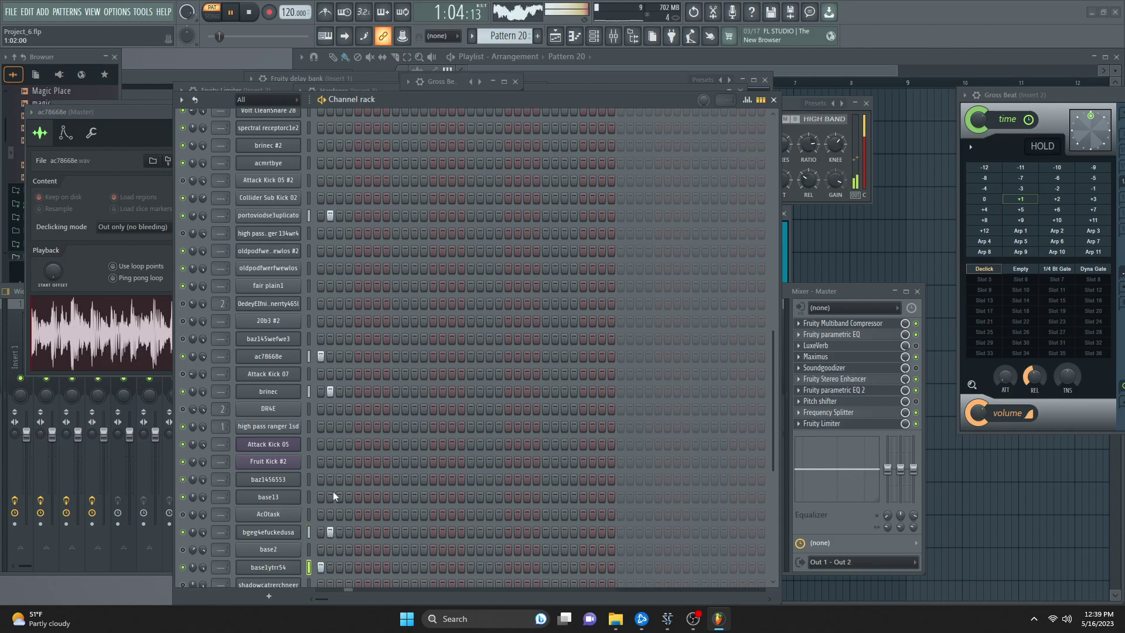
- Toggle the ac78668e sampler settings and return to the channel rack
{"action": "left_click", "coordinate": [275, 356]}
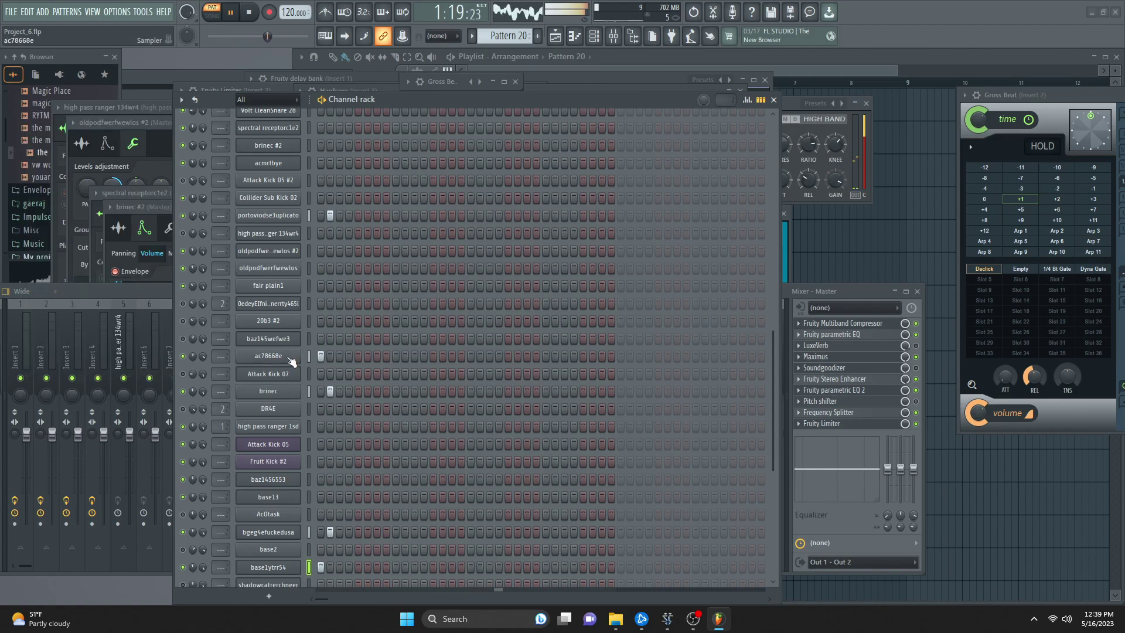
{"action": "left_click", "coordinate": [323, 451]}
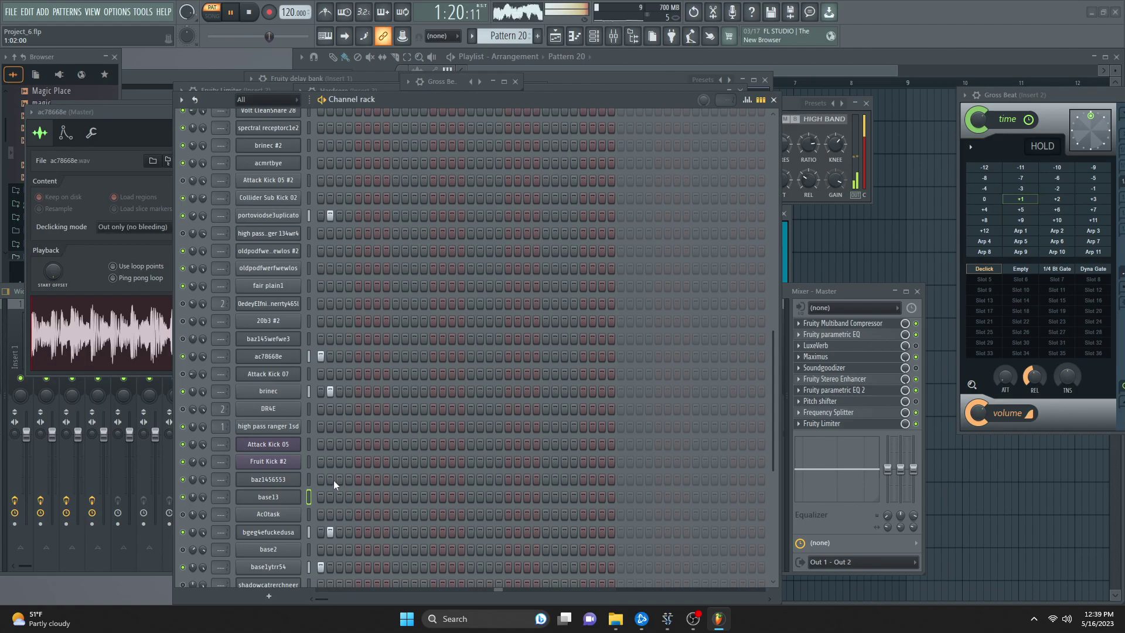
- Try baz1456553 hits on steps 1 to 3 and 13, keeping only those on steps 2 and 18
{"action": "left_click", "coordinate": [338, 481]}
{"action": "left_click", "coordinate": [330, 480]}
{"action": "left_click", "coordinate": [320, 480]}
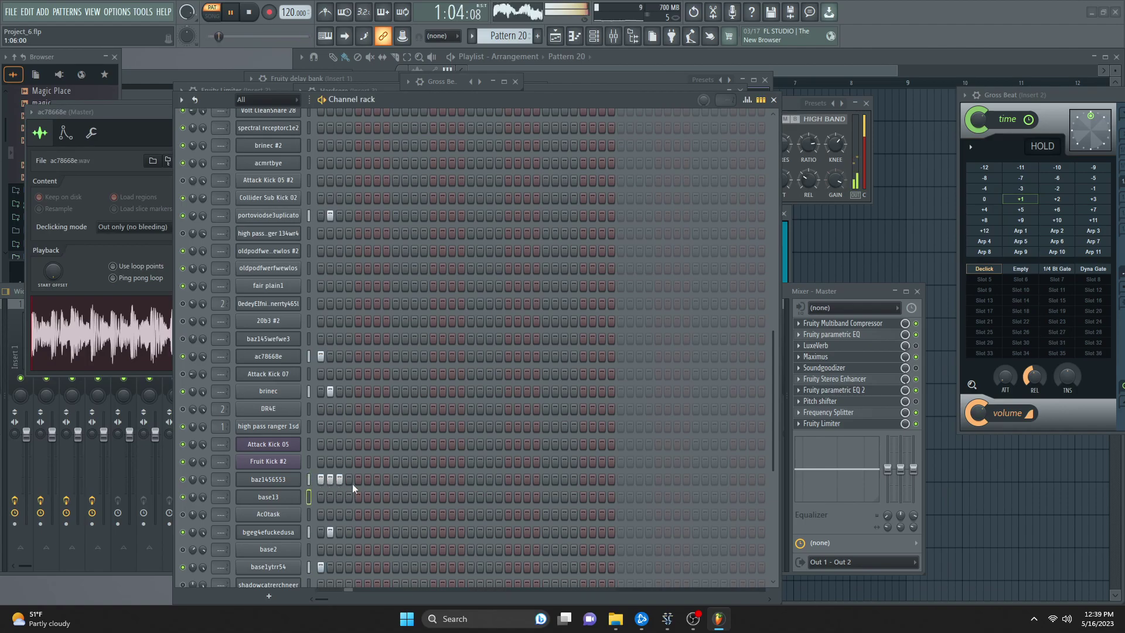
{"action": "left_click", "coordinate": [434, 481]}
{"action": "left_click", "coordinate": [479, 481]}
{"action": "right_click", "coordinate": [434, 481]}
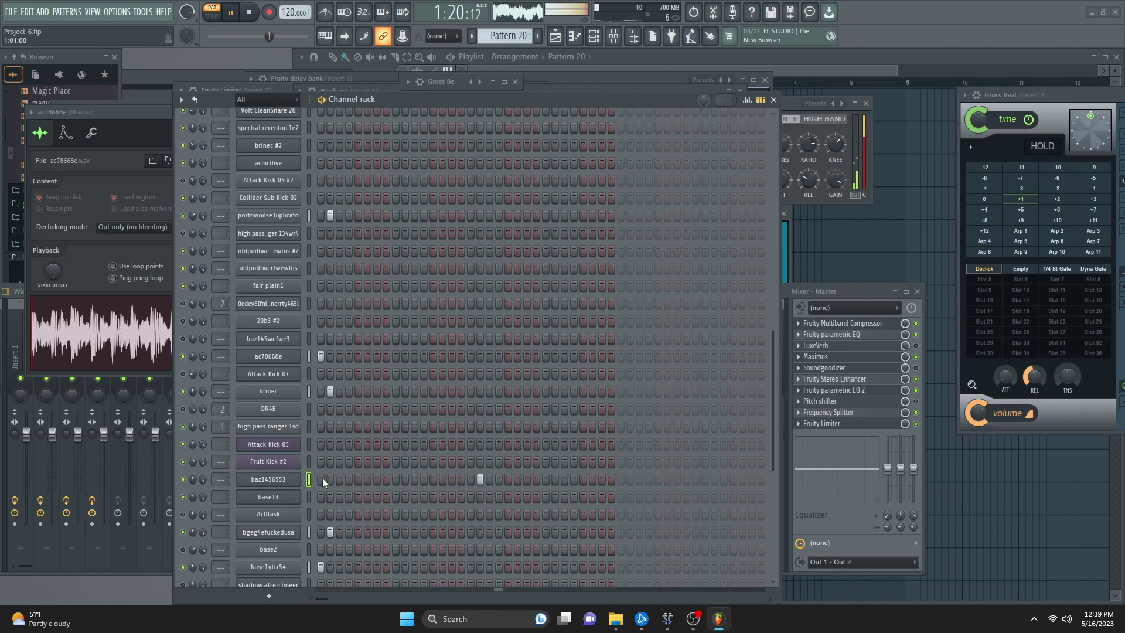
{"action": "left_click", "coordinate": [329, 483]}
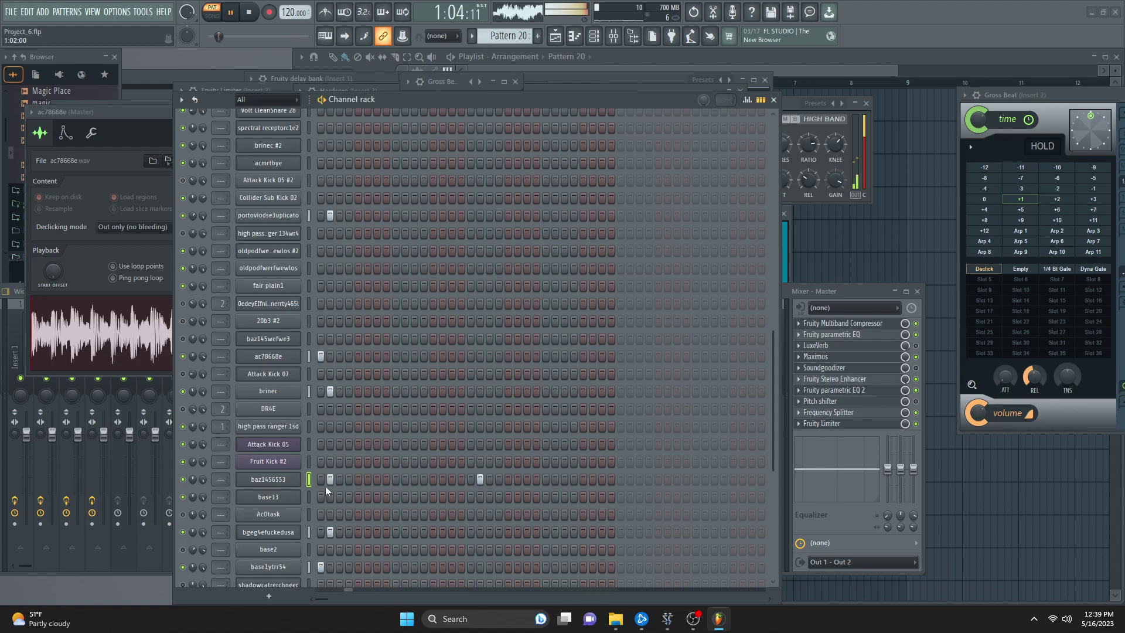
- Try hits on step 1 of base2, step 3 of 20b3 #2 and step 2 of the nerrty465l channel
{"action": "left_click", "coordinate": [320, 549]}
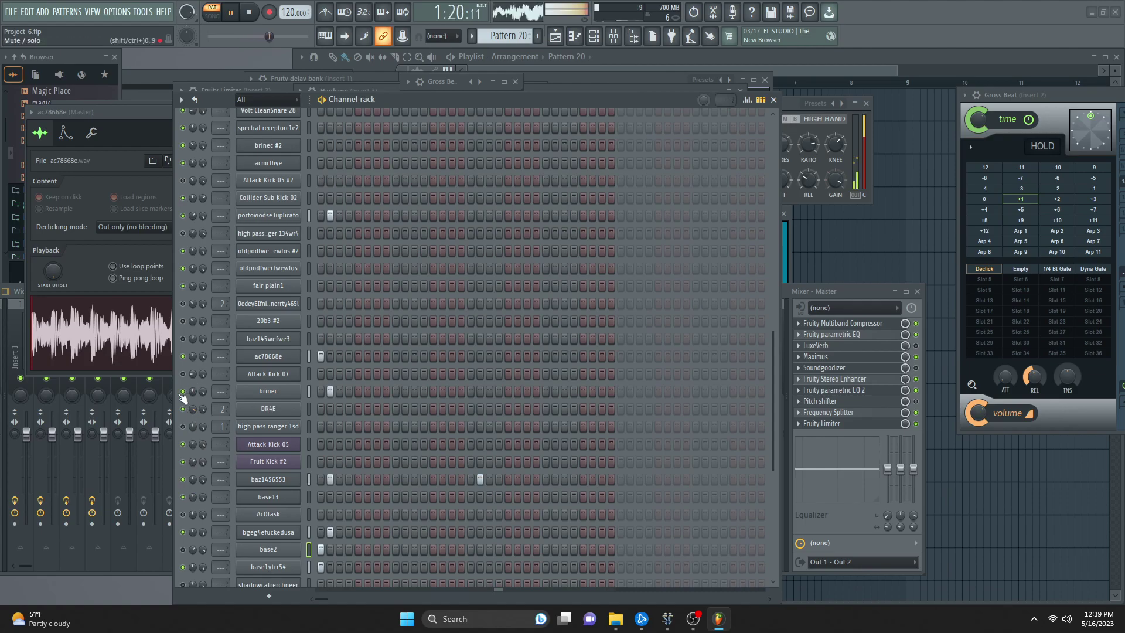
{"action": "left_click", "coordinate": [339, 323]}
{"action": "right_click", "coordinate": [338, 324]}
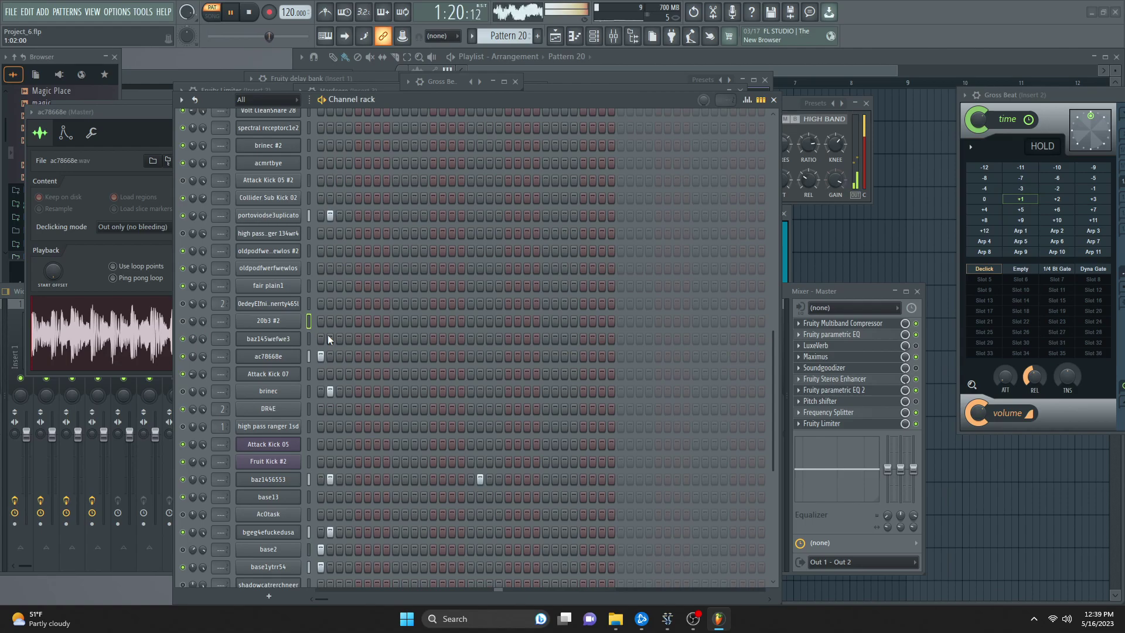
{"action": "left_click", "coordinate": [330, 303]}
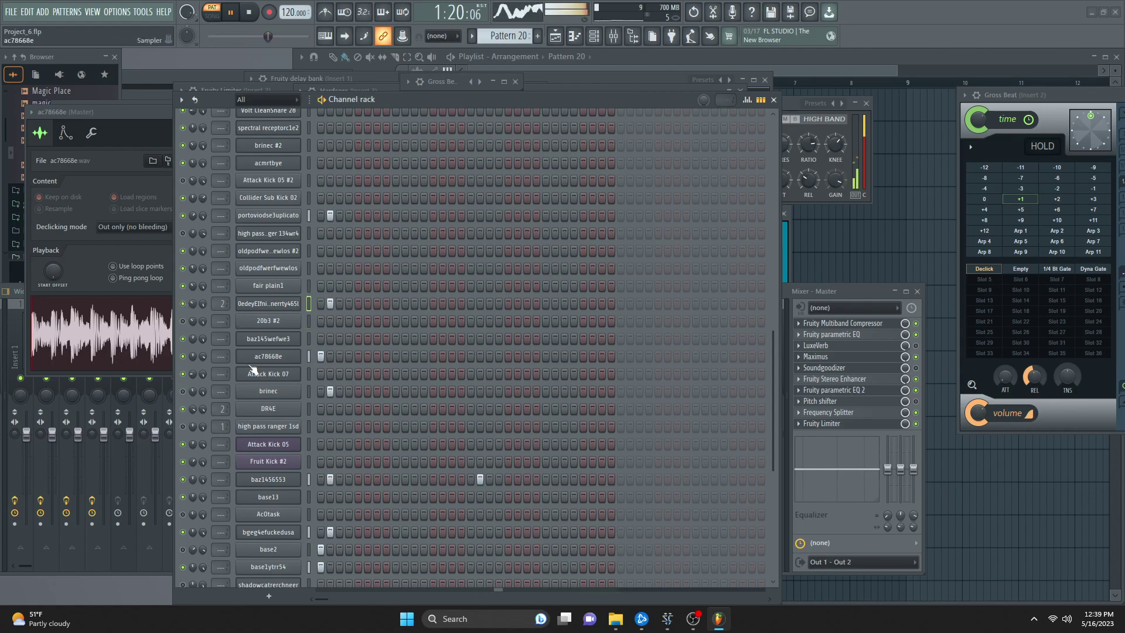
- Check the ac78668e sampler settings and mute the bgeg4efuckedusa and base2 channels
{"action": "left_click", "coordinate": [268, 355]}
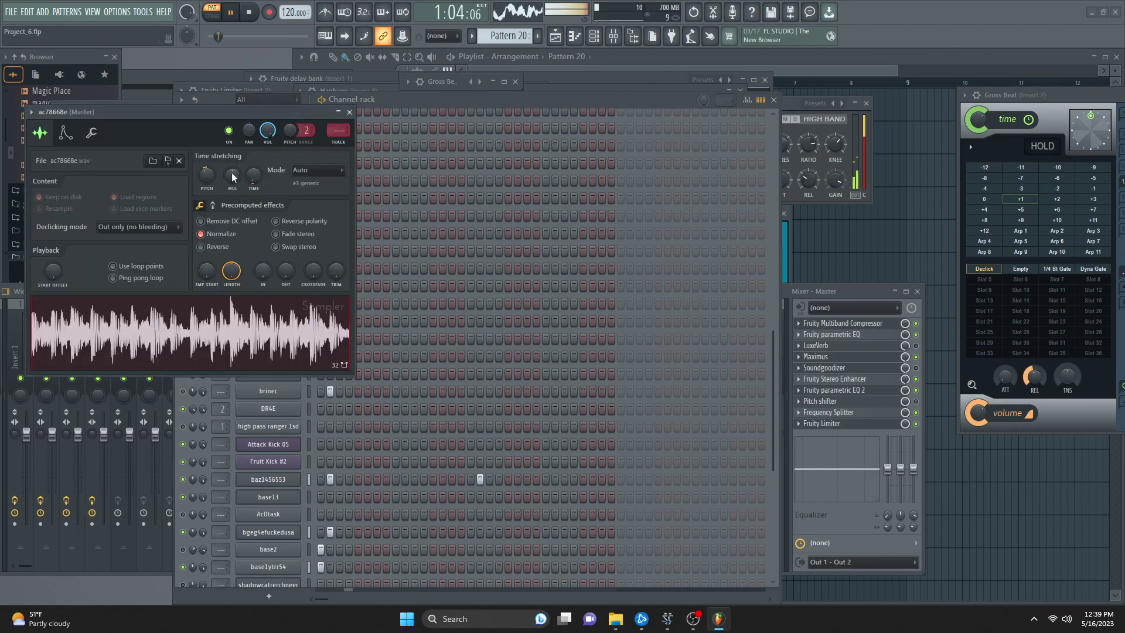
{"action": "left_click", "coordinate": [182, 532]}
{"action": "left_click", "coordinate": [182, 549]}
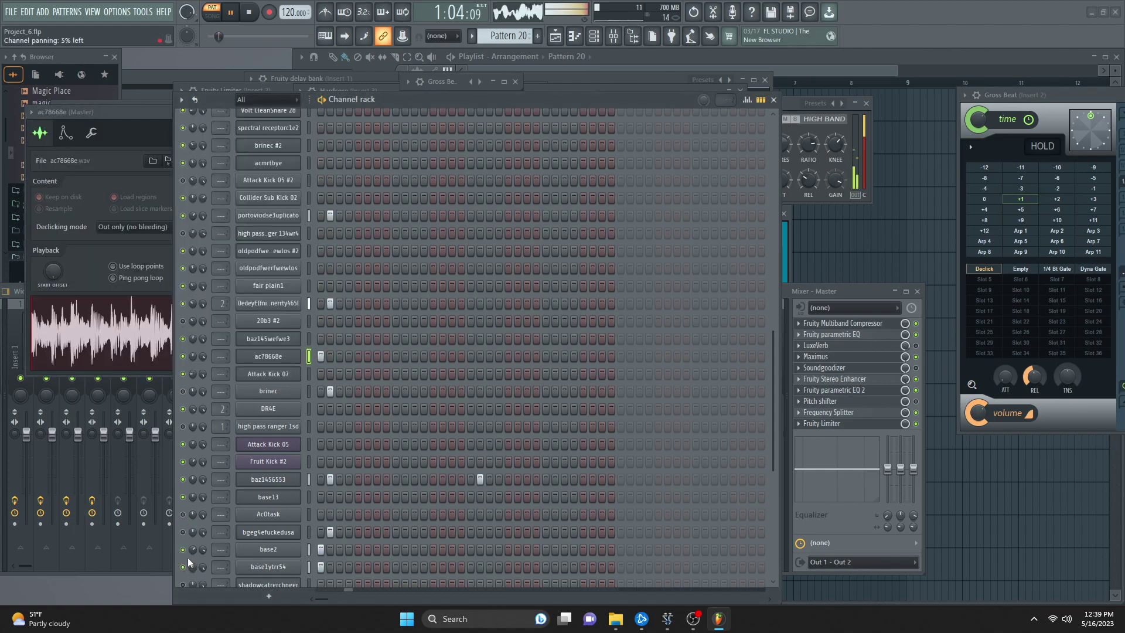
- Place a shadowcatrerchneer hit on step 1 and clear the hits of bgeg4efuckedusa, base2 and base1ytrr54
{"action": "left_click", "coordinate": [329, 584]}
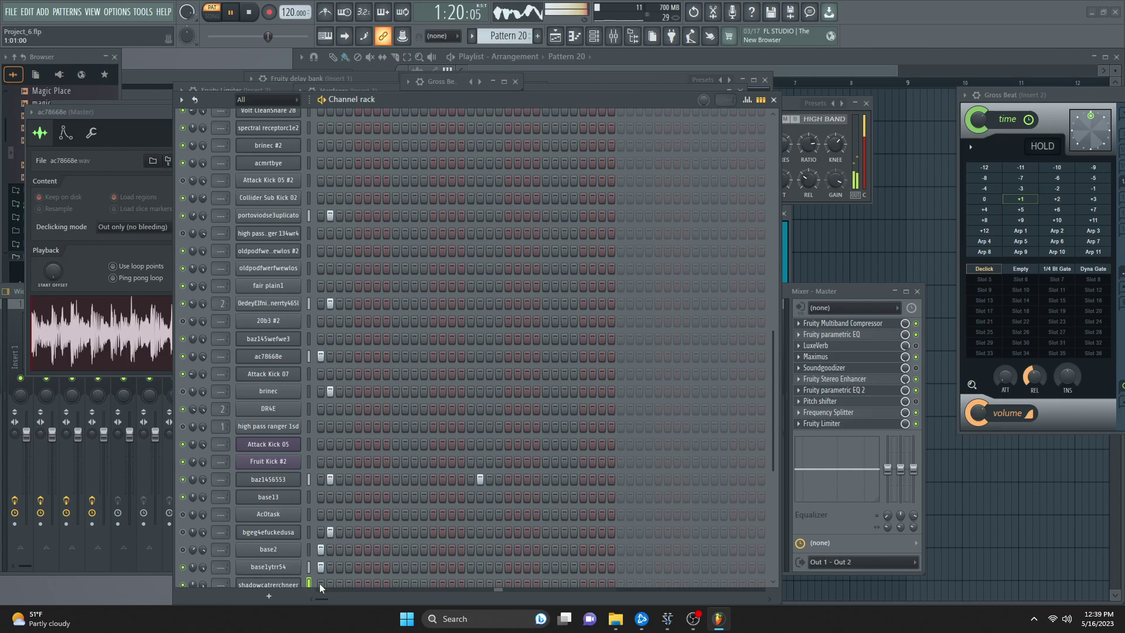
{"action": "left_click", "coordinate": [321, 532]}
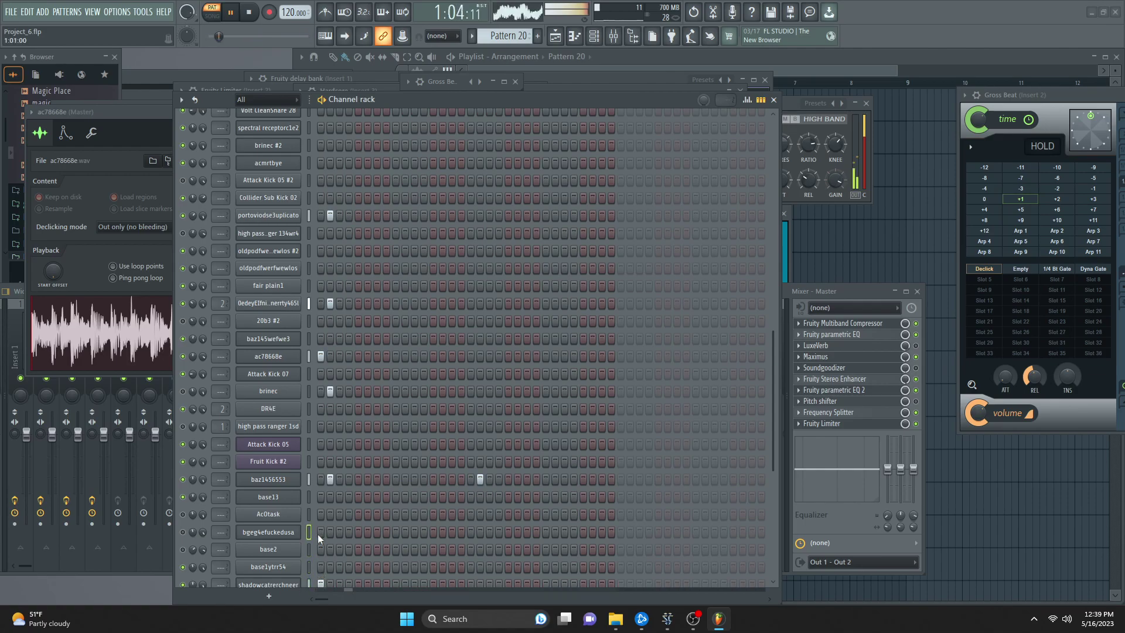
{"action": "left_click", "coordinate": [330, 532]}
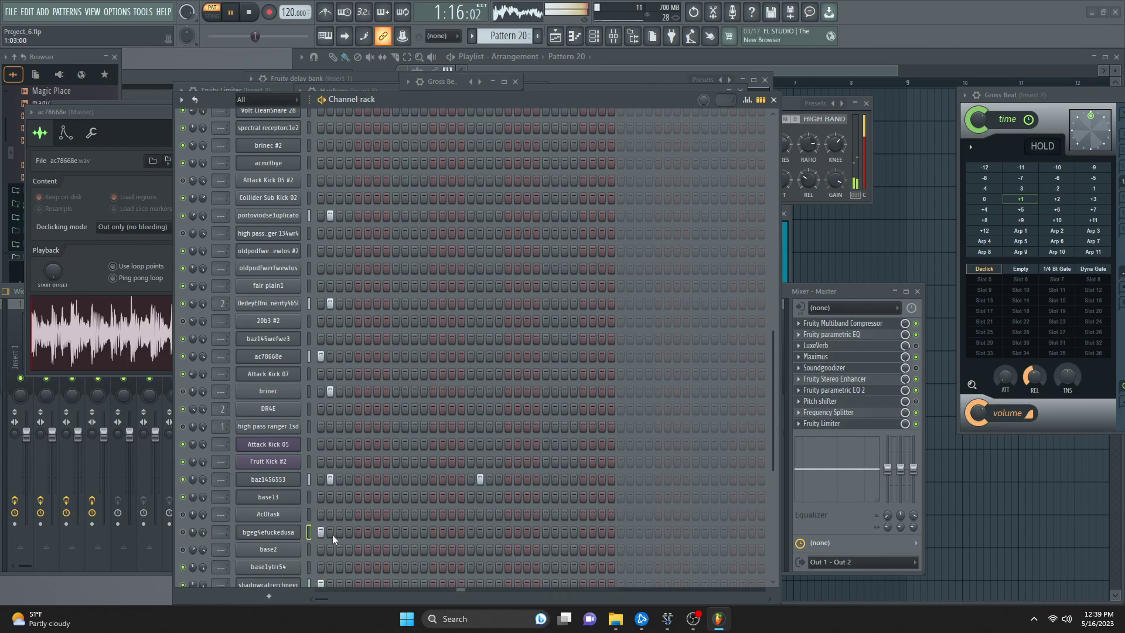
- Reset the shadowcatrerchneer sample's start offset to the beginning in its sampler settings and return to the channel rack
{"action": "left_click", "coordinate": [272, 580]}
{"action": "right_click", "coordinate": [272, 580]}
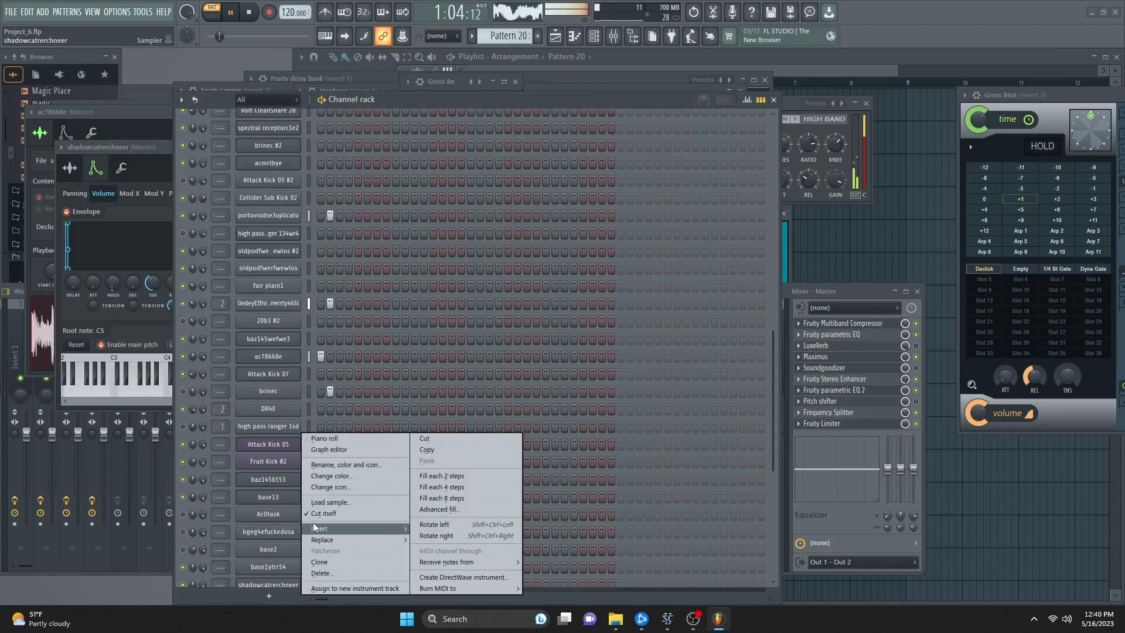
{"action": "left_click", "coordinate": [254, 583]}
{"action": "left_click", "coordinate": [254, 582]}
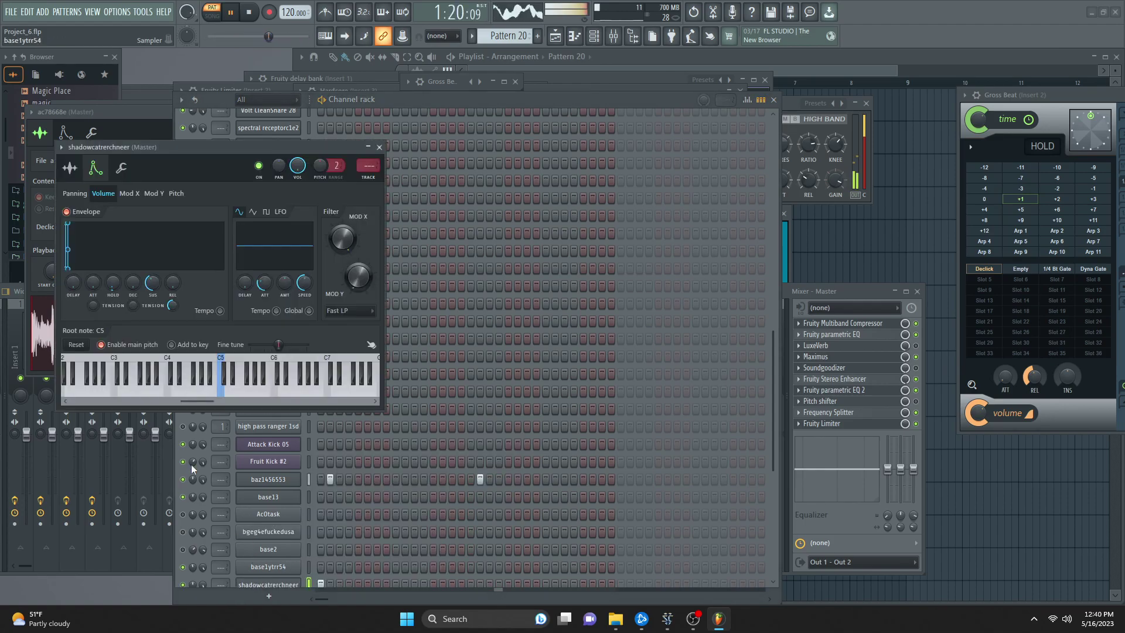
{"action": "left_click", "coordinate": [70, 168]}
{"action": "left_click_drag", "start_coordinate": [82, 303], "coordinate": [82, 346]}
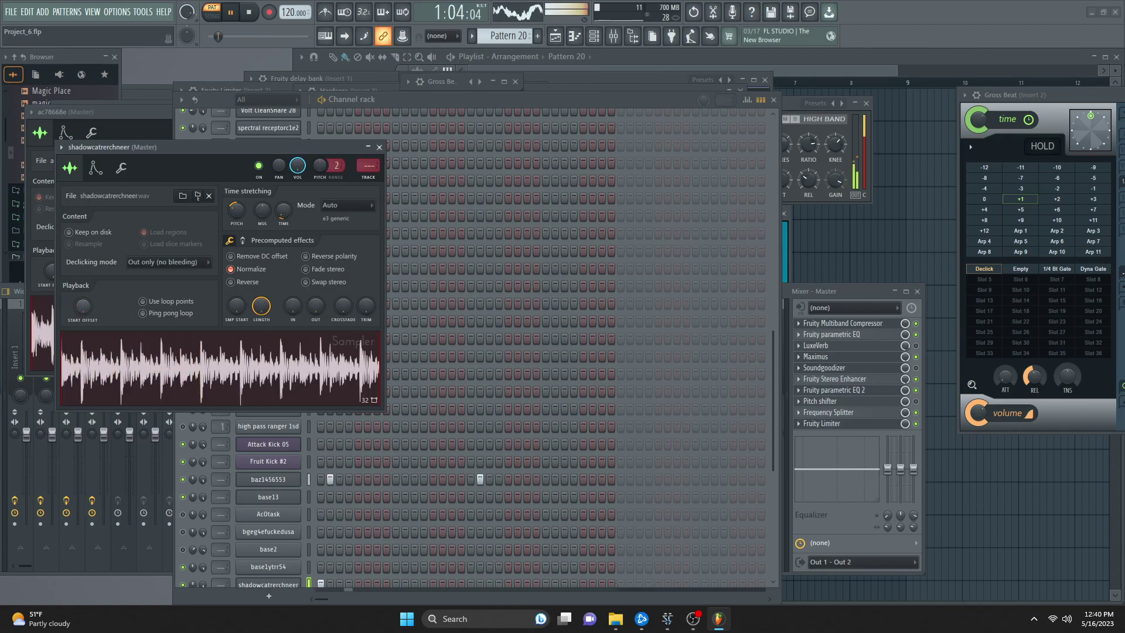
{"action": "left_click", "coordinate": [189, 482]}
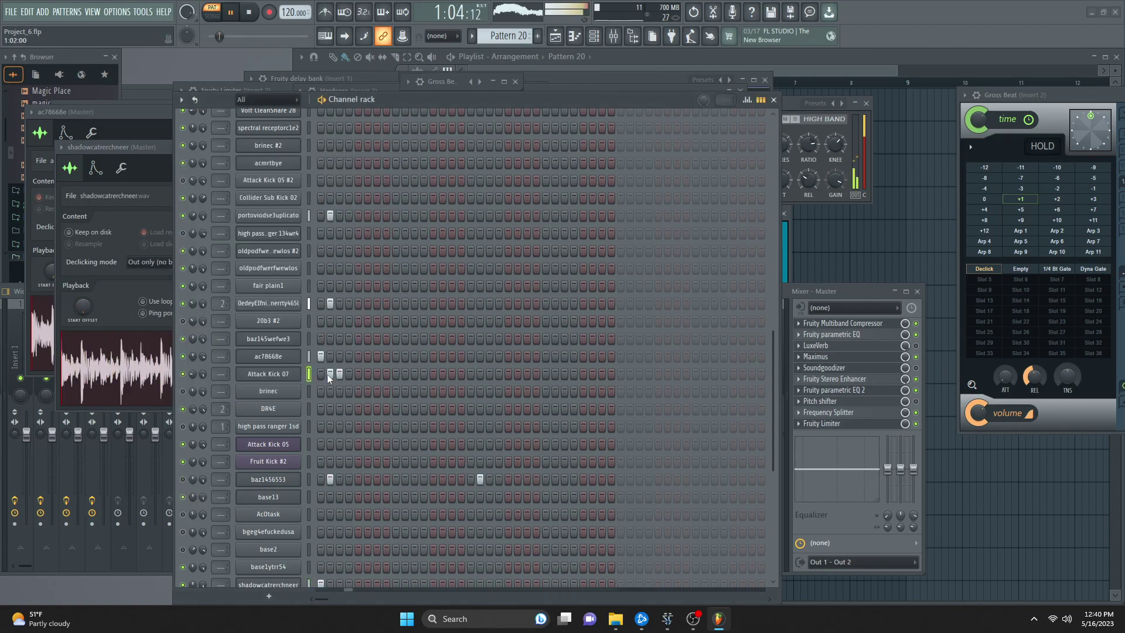
- Clear the Attack Kick 07 and nerrty465l hits and place step 1 hits on baz145wefwe3 and ac78668e
{"action": "right_click", "coordinate": [318, 356]}
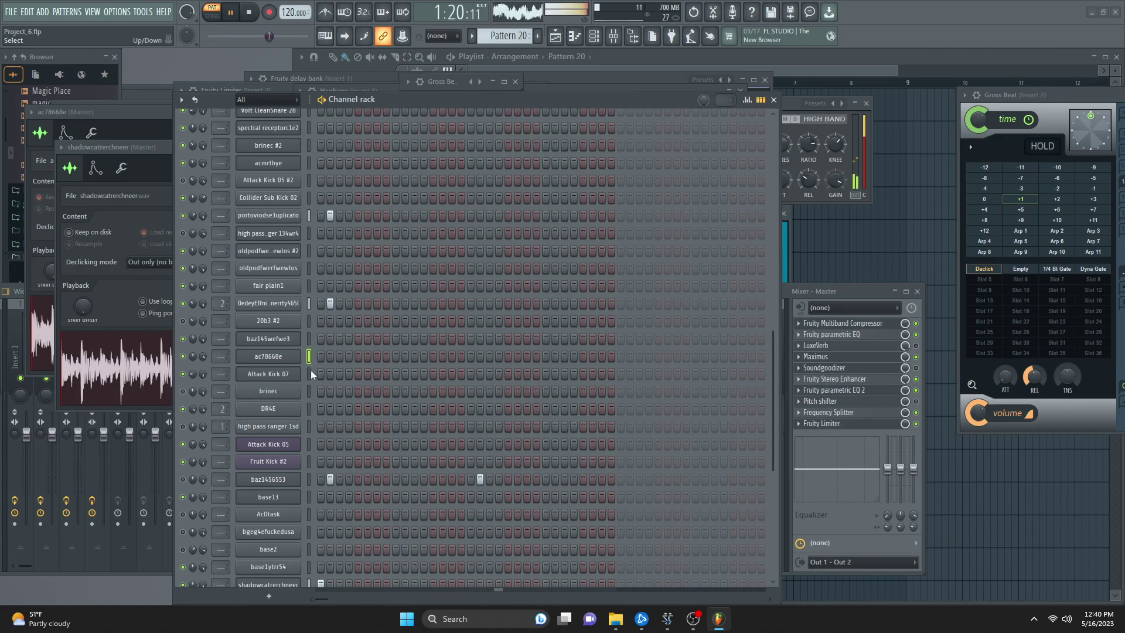
{"action": "left_click", "coordinate": [331, 342]}
{"action": "right_click", "coordinate": [330, 305]}
{"action": "right_click", "coordinate": [330, 341]}
{"action": "left_click", "coordinate": [329, 356]}
{"action": "left_click", "coordinate": [322, 358]}
{"action": "left_click", "coordinate": [330, 356]}
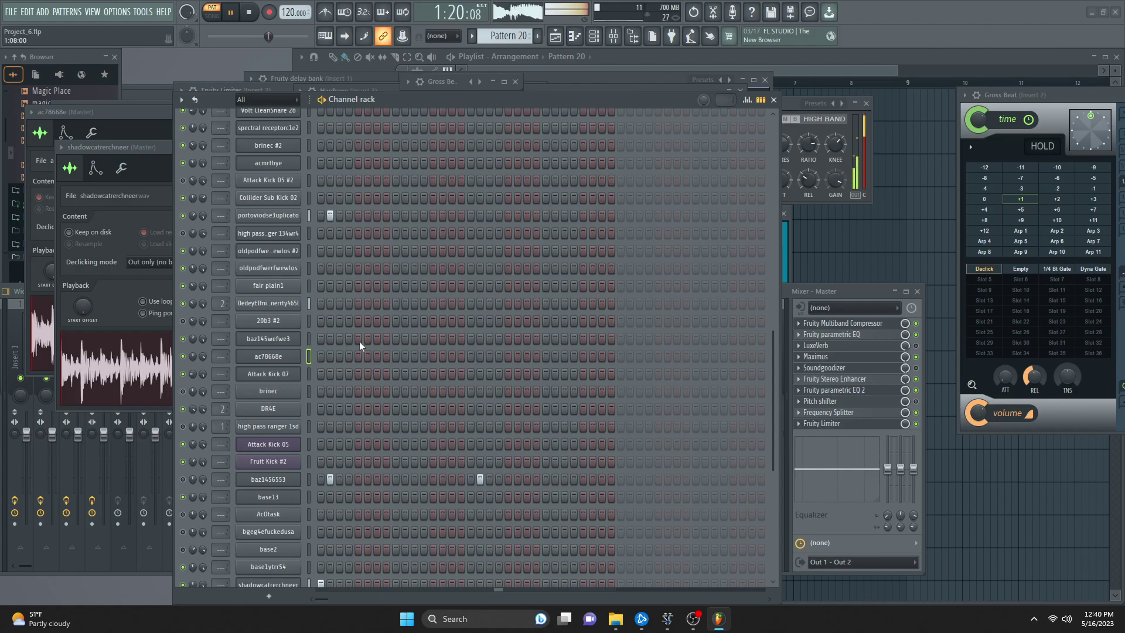
{"action": "right_click", "coordinate": [310, 338]}
{"action": "left_click", "coordinate": [321, 338]}
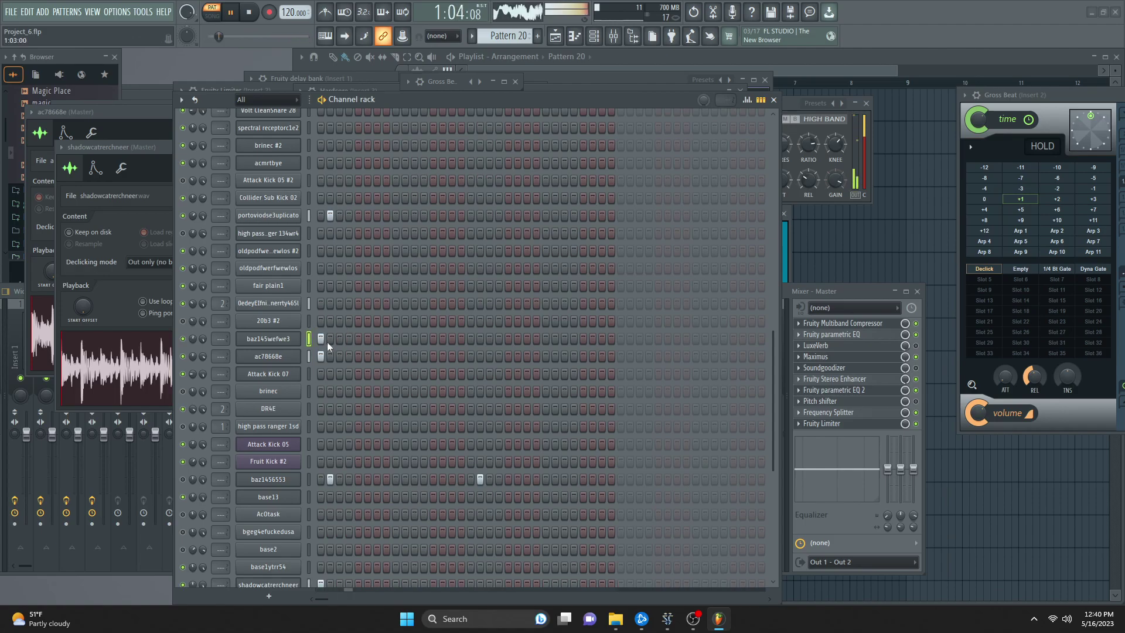
- Try hits on the nerrty465l channel and a step 4 hit on oldpodfwerfwewlos routed to mixer track 4
{"action": "left_click_drag", "start_coordinate": [337, 304], "coordinate": [332, 304]}
{"action": "right_click", "coordinate": [333, 303]}
{"action": "right_click", "coordinate": [340, 303]}
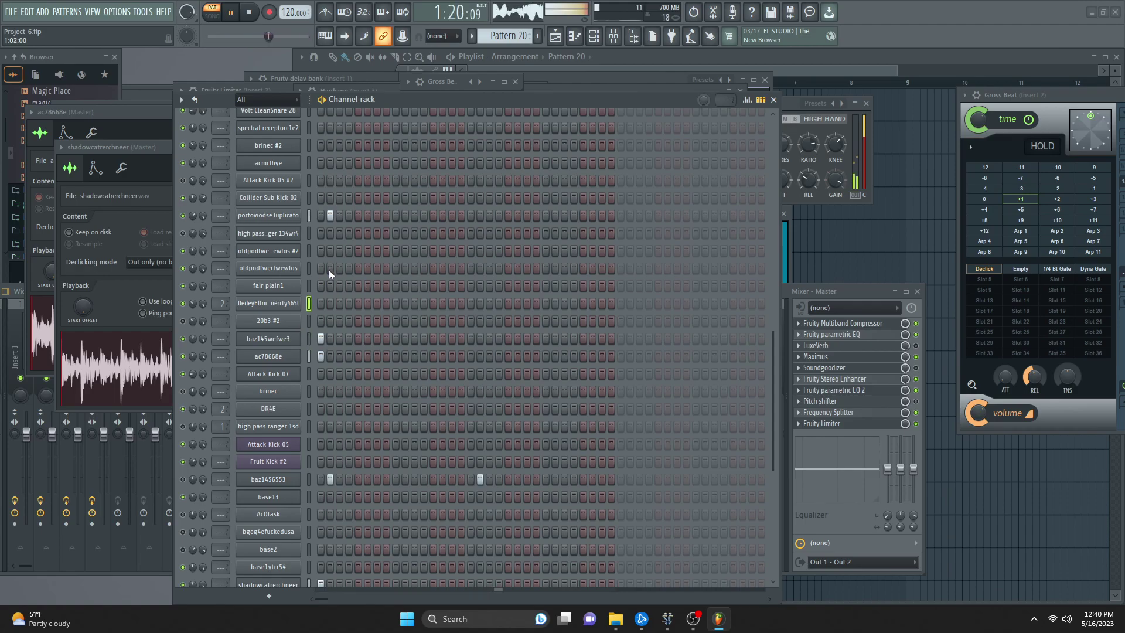
{"action": "left_click", "coordinate": [349, 268]}
{"action": "scroll", "coordinate": [220, 268], "scroll_direction": "up", "scroll_amount": 2}
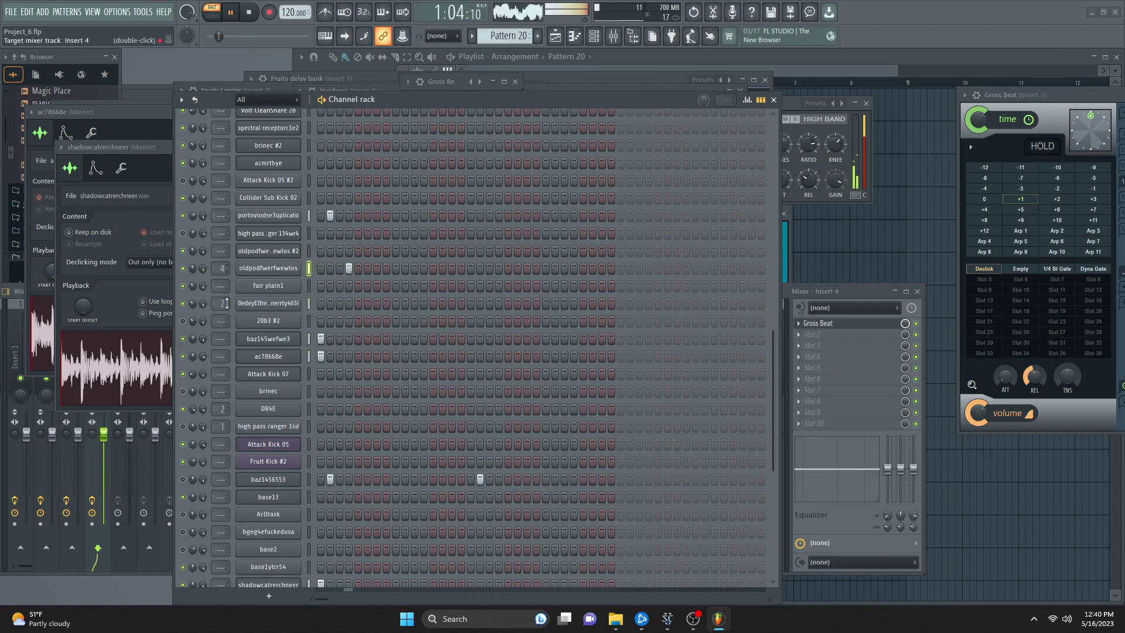
- Clear the hits of portovodse3uplicato and oldpodfwerfwewlos, route the latter to mixer track 2, and place an Attack Kick 05 #2 hit on step 2
{"action": "left_click", "coordinate": [330, 214]}
{"action": "left_click", "coordinate": [321, 198]}
{"action": "left_click", "coordinate": [321, 198]}
{"action": "left_click", "coordinate": [330, 180]}
{"action": "left_click", "coordinate": [349, 268]}
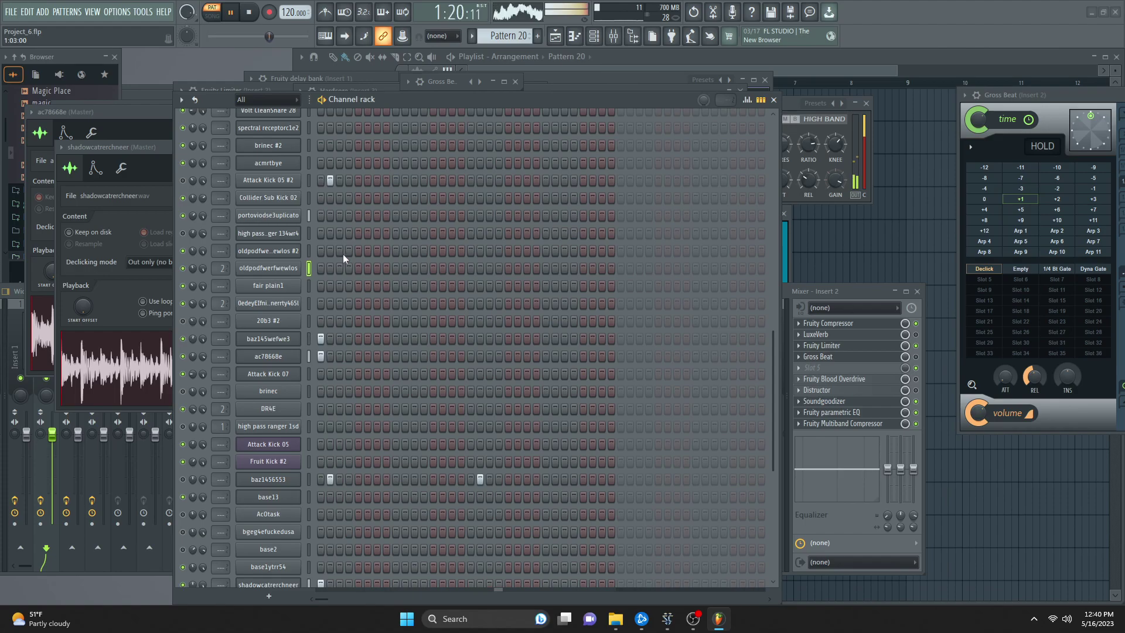
- Route oldpodfwe...ewlos #2 to mixer track 2 after a trial hit, and replace the Attack Kick 05 #2 hit with acmrtbye on step 2
{"action": "left_click", "coordinate": [330, 251]}
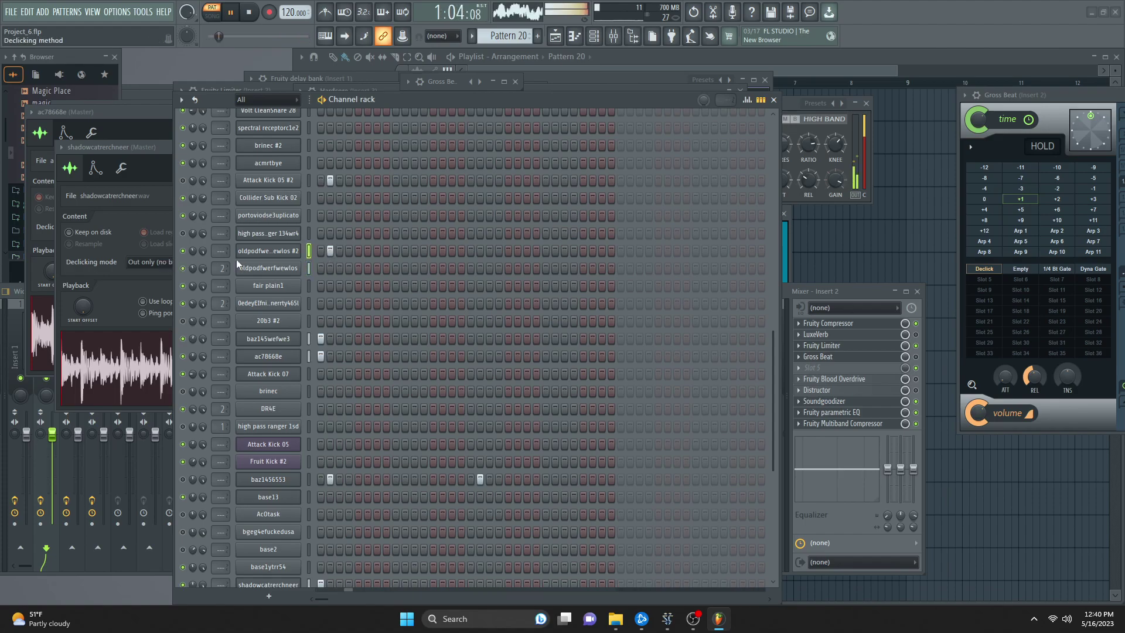
{"action": "left_click", "coordinate": [330, 250]}
{"action": "left_click", "coordinate": [329, 181]}
{"action": "left_click", "coordinate": [322, 161]}
{"action": "left_click", "coordinate": [320, 163]}
{"action": "left_click", "coordinate": [330, 162]}
- Rework the step 1 hits so baz145wefwe3, ac78668e, Attack Kick 07, brinec and DR4E all play there
{"action": "right_click", "coordinate": [321, 338]}
{"action": "left_click", "coordinate": [321, 354]}
{"action": "left_click", "coordinate": [330, 356]}
{"action": "right_click", "coordinate": [330, 356]}
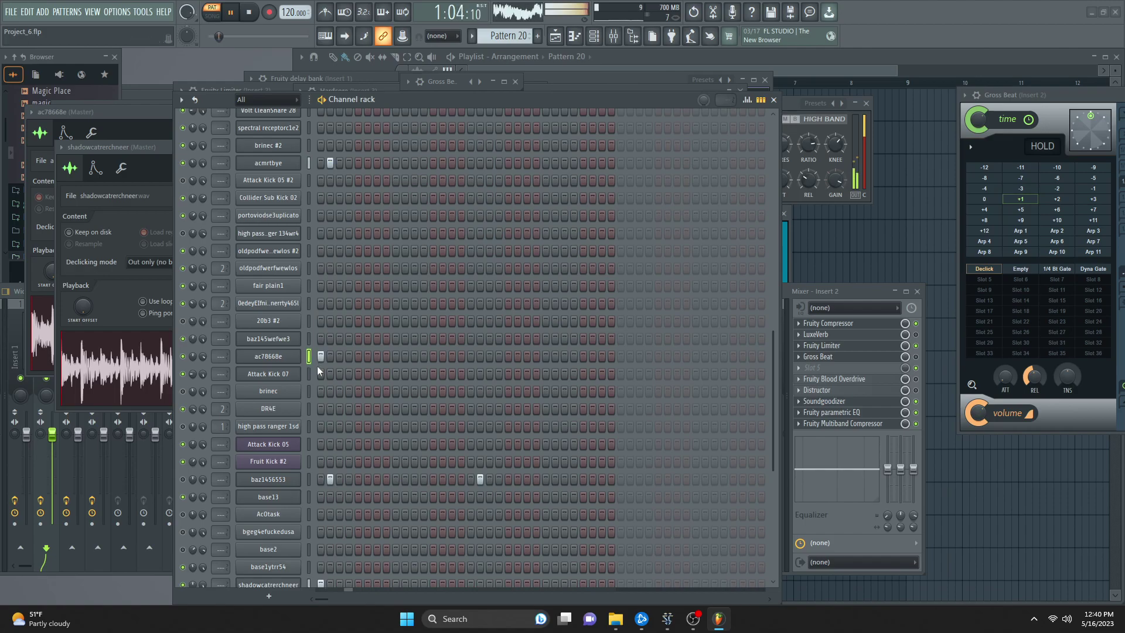
{"action": "right_click", "coordinate": [319, 354]}
{"action": "left_click", "coordinate": [320, 339]}
{"action": "left_click", "coordinate": [320, 356]}
{"action": "left_click", "coordinate": [321, 374]}
{"action": "left_click", "coordinate": [321, 391]}
{"action": "left_click", "coordinate": [320, 408]}
- Add an acmrtbye hit on step 8 and open that channel's sampler settings
{"action": "left_click", "coordinate": [386, 163]}
{"action": "right_click", "coordinate": [329, 165]}
{"action": "left_click", "coordinate": [329, 164]}
{"action": "left_click", "coordinate": [281, 168]}
{"action": "left_click", "coordinate": [281, 167]}
{"action": "left_click", "coordinate": [276, 166]}
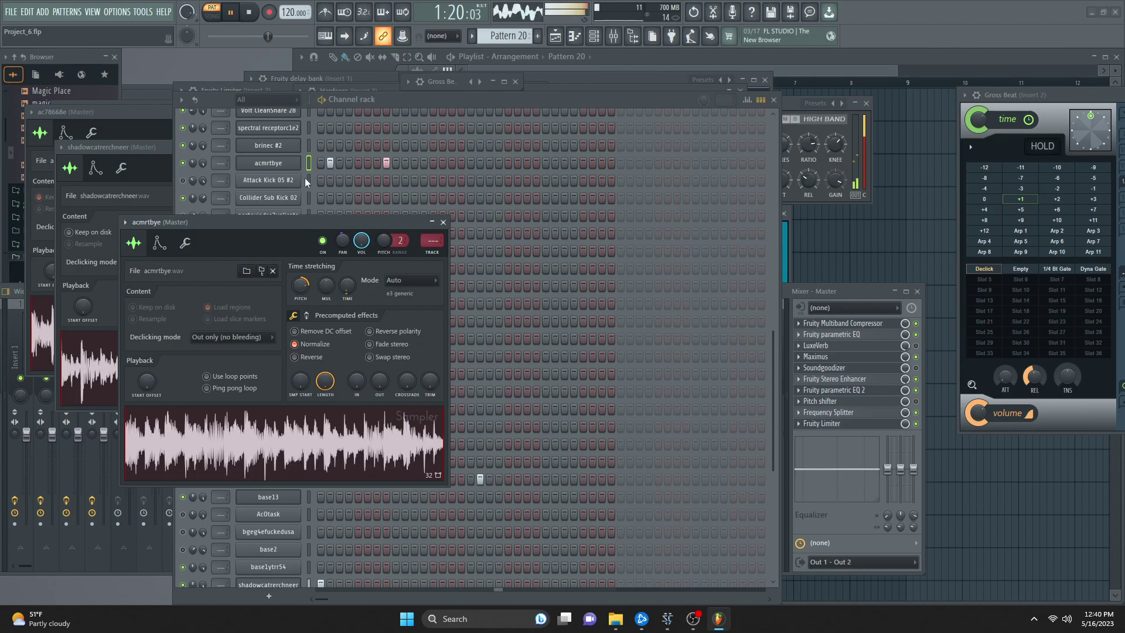
- Replace the acmrtbye step 2 hit with hits on steps 1, 3, 11, 14 and 20, and add brinec #2 on step 19
{"action": "left_click", "coordinate": [329, 162]}
{"action": "left_click", "coordinate": [414, 163]}
{"action": "left_click", "coordinate": [442, 162]}
{"action": "left_click", "coordinate": [489, 146]}
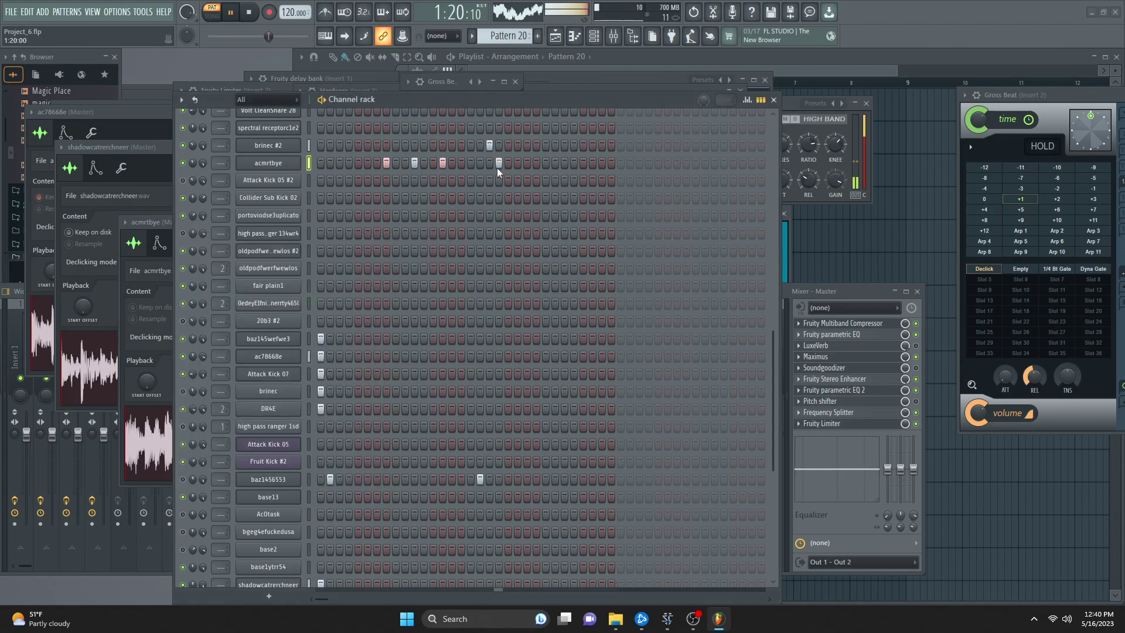
{"action": "left_click", "coordinate": [340, 162]}
{"action": "left_click", "coordinate": [330, 163]}
{"action": "left_click", "coordinate": [330, 163]}
{"action": "left_click", "coordinate": [320, 163]}
- Fill the opening brinec #2 steps with hits and thin them out to steps 2, 5 and 6
{"action": "left_click_drag", "start_coordinate": [321, 145], "coordinate": [405, 146]}
{"action": "right_click", "coordinate": [321, 147]}
{"action": "right_click", "coordinate": [340, 147]}
{"action": "right_click", "coordinate": [349, 147]}
{"action": "right_click", "coordinate": [376, 147]}
{"action": "right_click", "coordinate": [386, 146]}
{"action": "right_click", "coordinate": [396, 146]}
{"action": "right_click", "coordinate": [405, 146]}
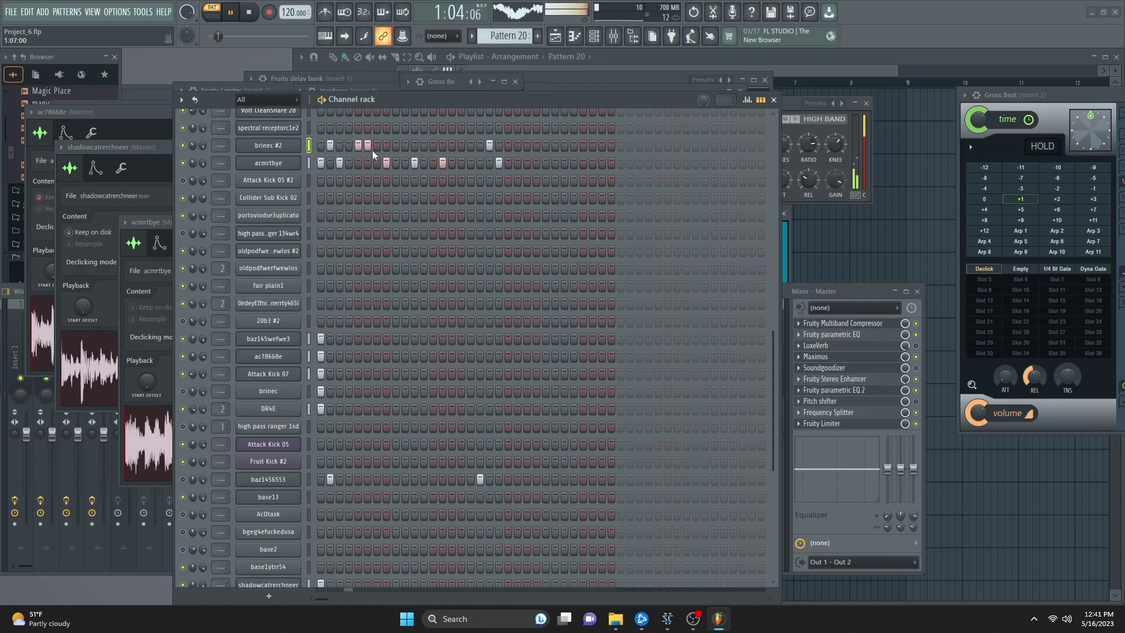
- Extend brinec #2 with hits on steps 9, 10, 12, 13, 15–19, 21, 22, 24, 25 and 27–31, and add acmrtbye on step 26
{"action": "left_click", "coordinate": [395, 145]}
{"action": "left_click", "coordinate": [405, 145]}
{"action": "left_click", "coordinate": [424, 146]}
{"action": "left_click", "coordinate": [433, 146]}
{"action": "left_click", "coordinate": [442, 145]}
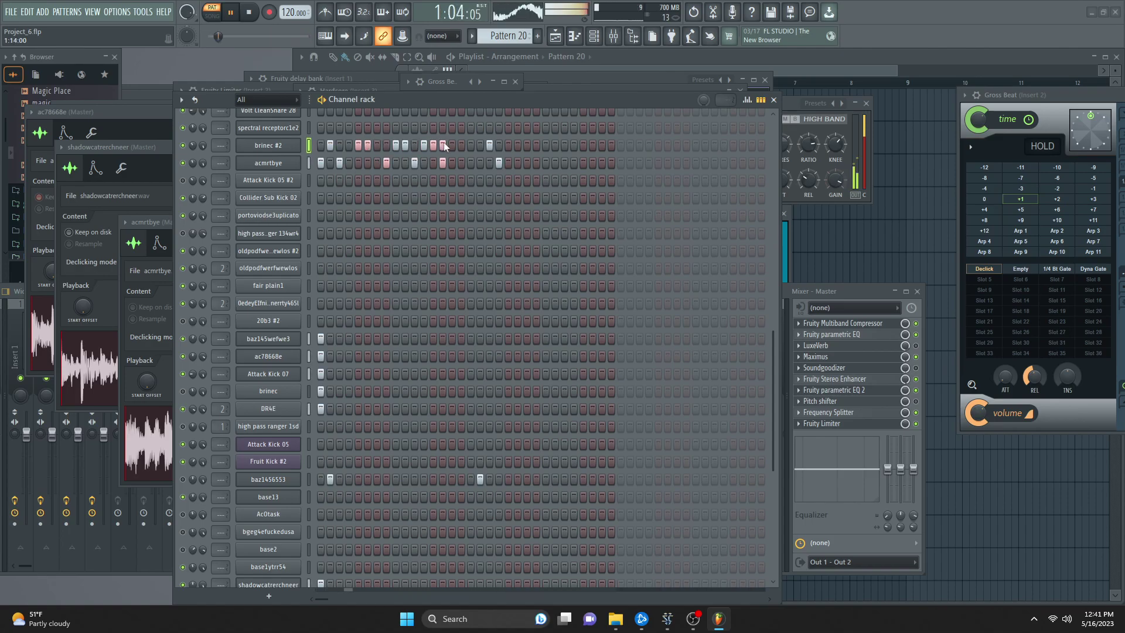
{"action": "left_click_drag", "start_coordinate": [451, 145], "coordinate": [498, 145]}
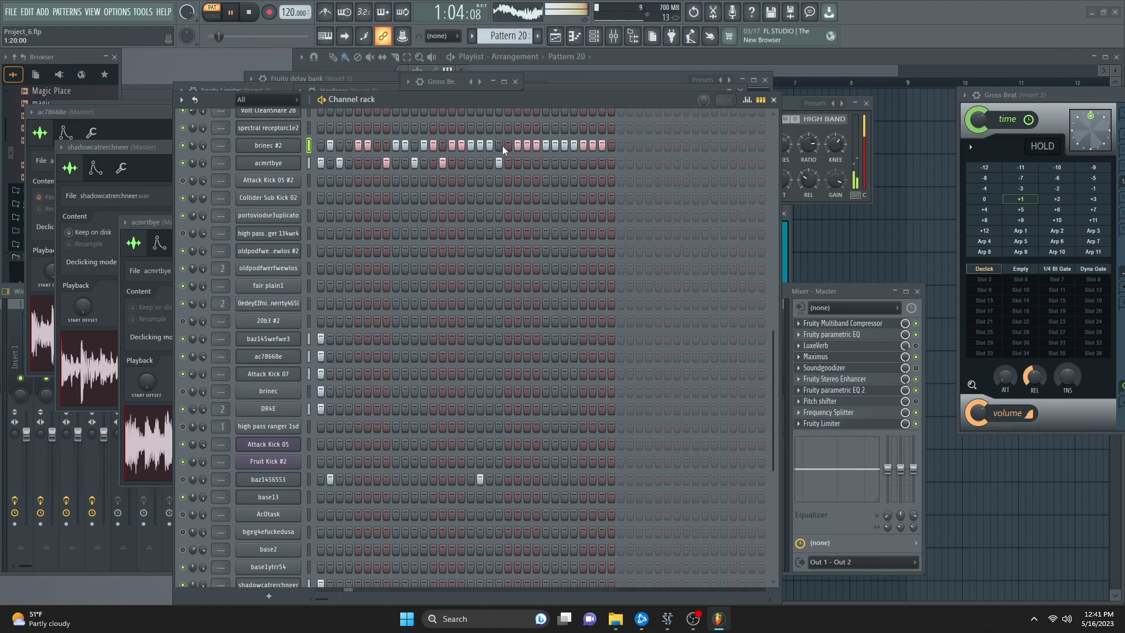
{"action": "right_click", "coordinate": [525, 146]}
{"action": "left_click", "coordinate": [509, 145]}
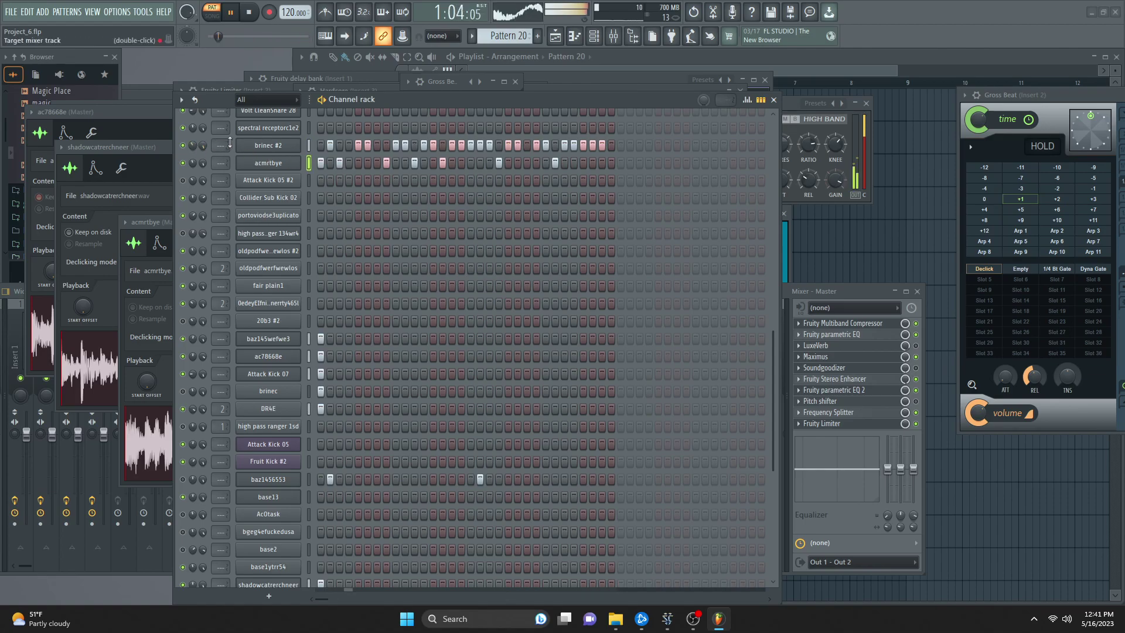
- Route brinec #2 to mixer track 1 and open its sample settings
{"action": "left_click_drag", "start_coordinate": [220, 152], "coordinate": [219, 147]}
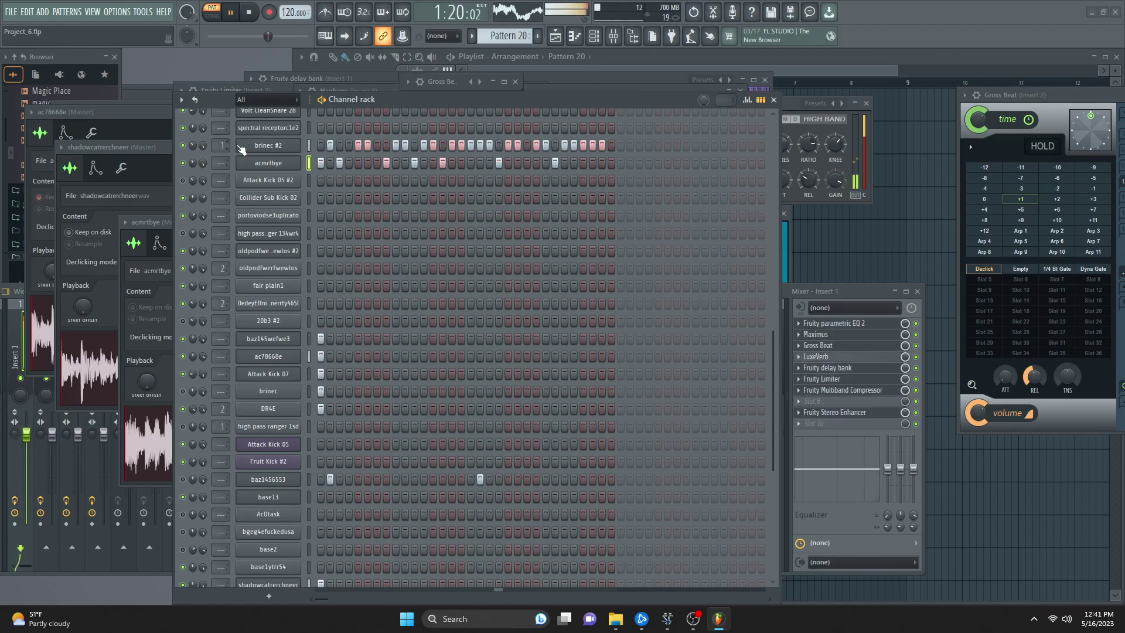
{"action": "left_click", "coordinate": [244, 148]}
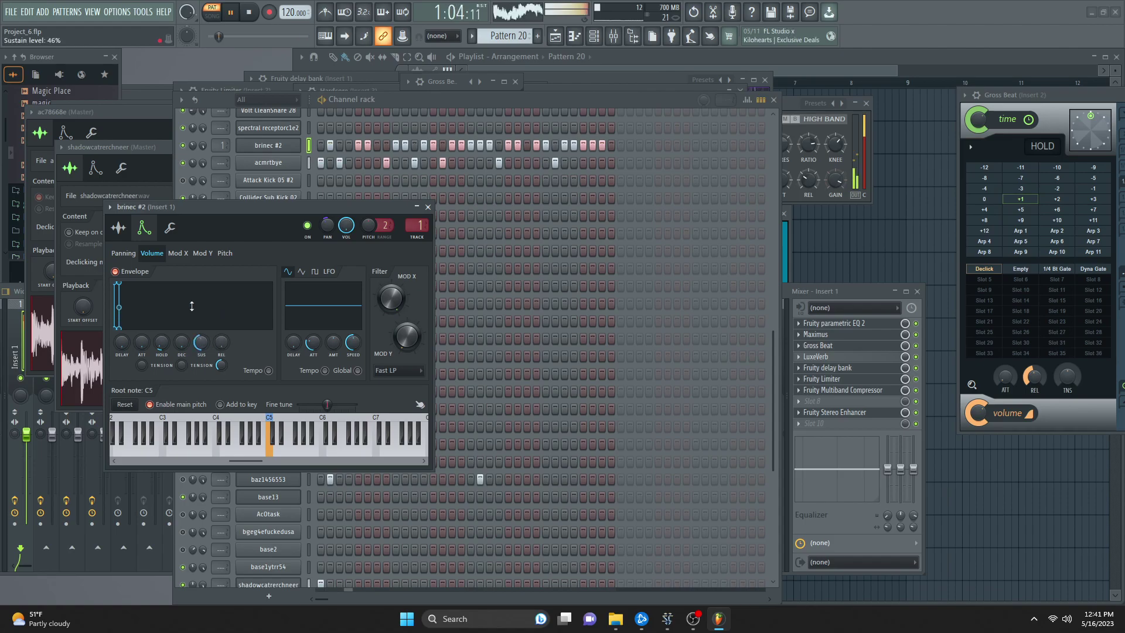
{"action": "left_click", "coordinate": [118, 227]}
- Raise the brinec #2 sample's start offset to about 80% and lower its time-stretching pitch
{"action": "left_click_drag", "start_coordinate": [129, 361], "coordinate": [129, 326]}
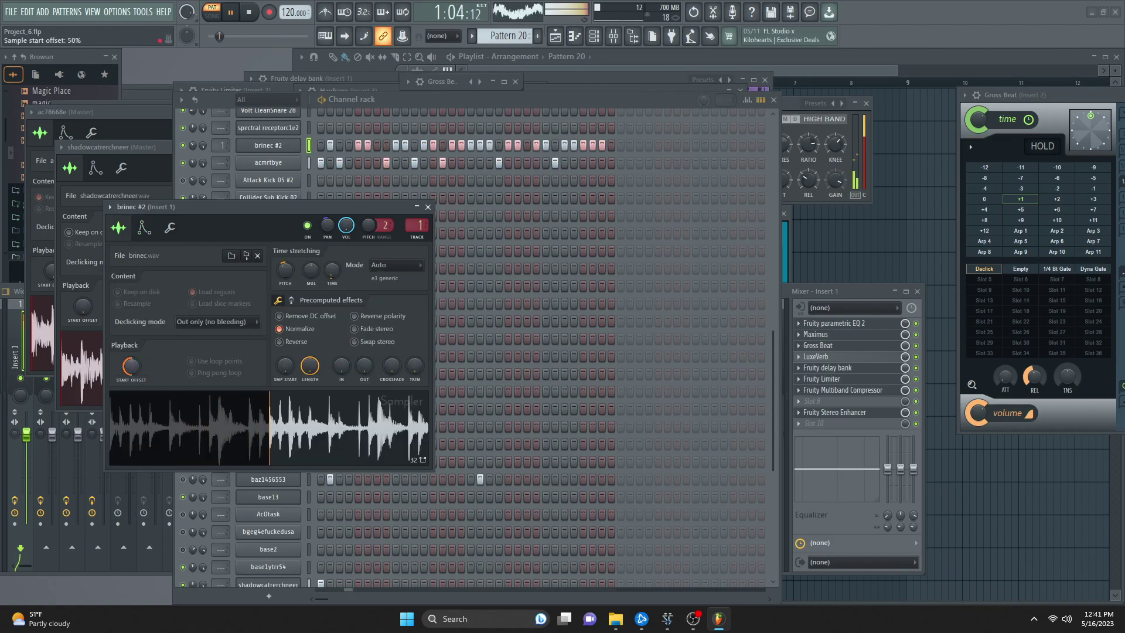
{"action": "left_click_drag", "start_coordinate": [131, 364], "coordinate": [131, 344]}
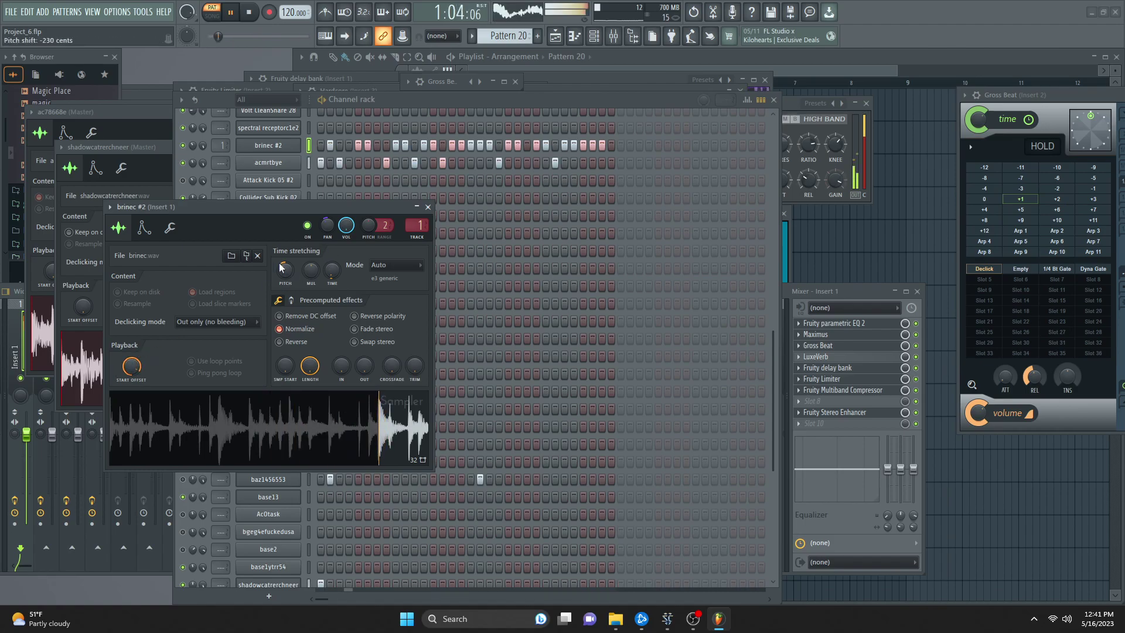
{"action": "left_click_drag", "start_coordinate": [131, 366], "coordinate": [131, 368]}
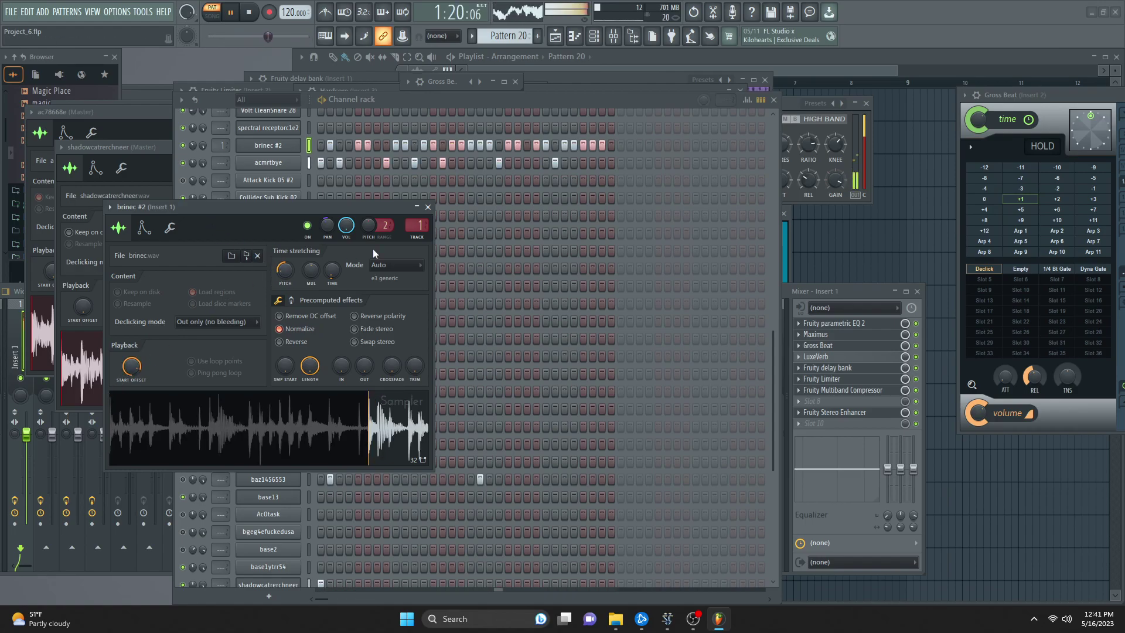
- Route brinec #2 to mixer track 3, enabling Gross Beat and bypassing LuxeVerb on that track
{"action": "left_click_drag", "start_coordinate": [417, 226], "coordinate": [417, 218]}
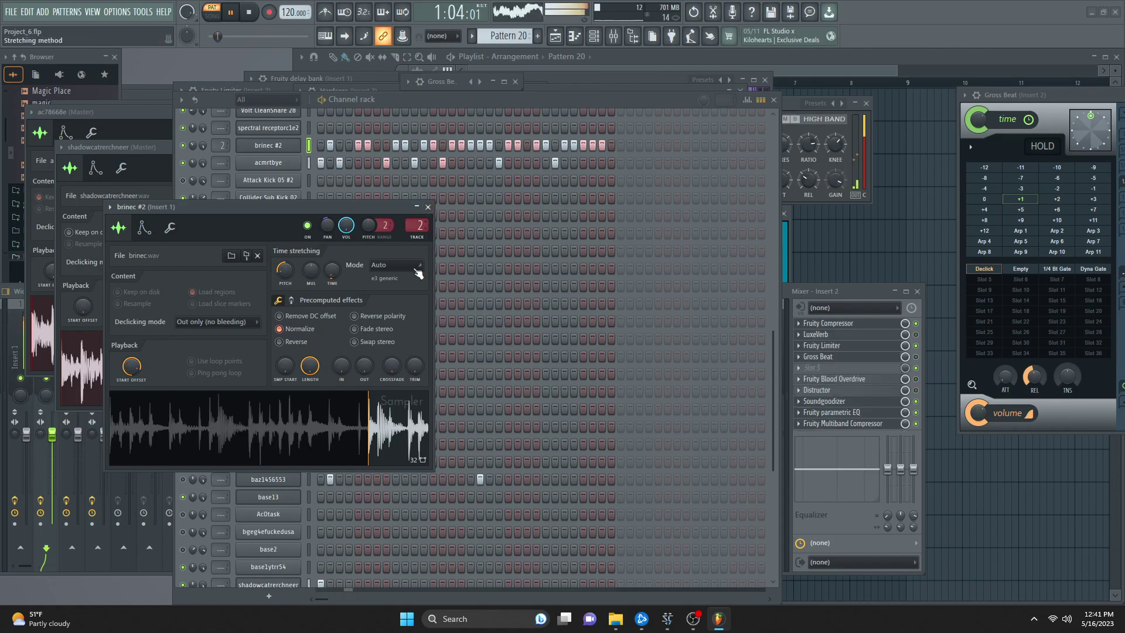
{"action": "scroll", "coordinate": [417, 225], "scroll_direction": "up", "scroll_amount": 1}
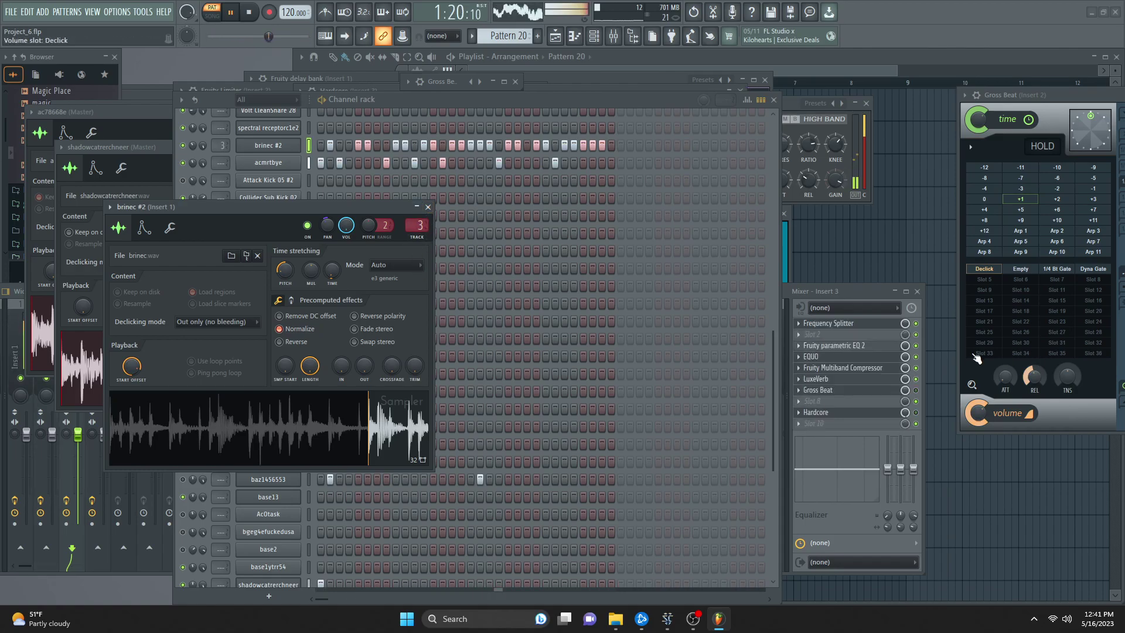
{"action": "left_click", "coordinate": [916, 390]}
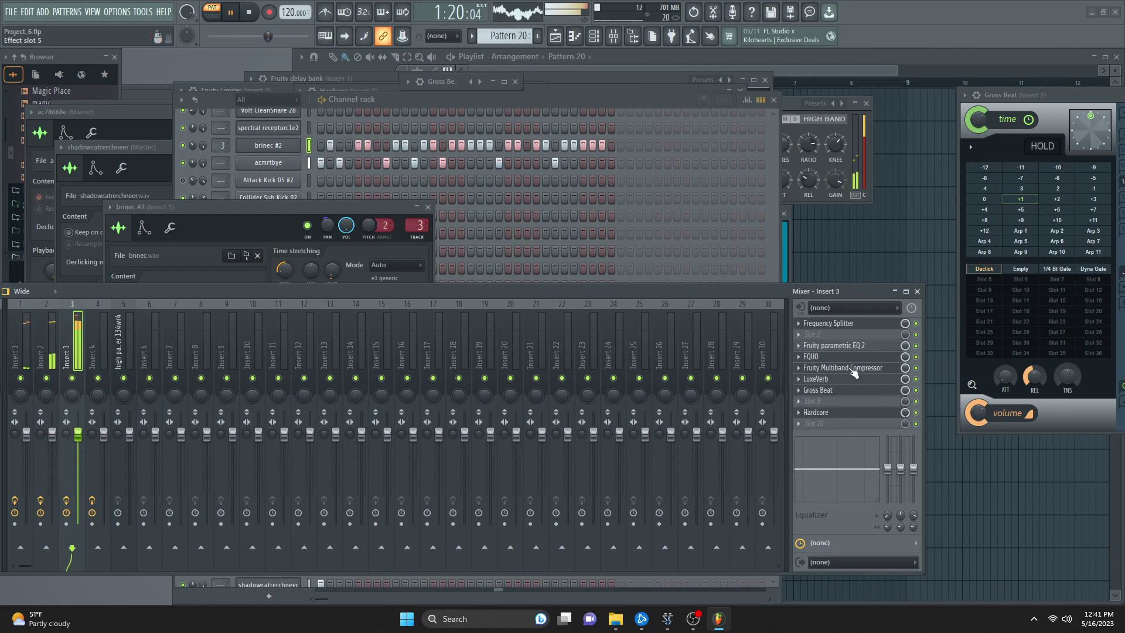
{"action": "left_click", "coordinate": [915, 378]}
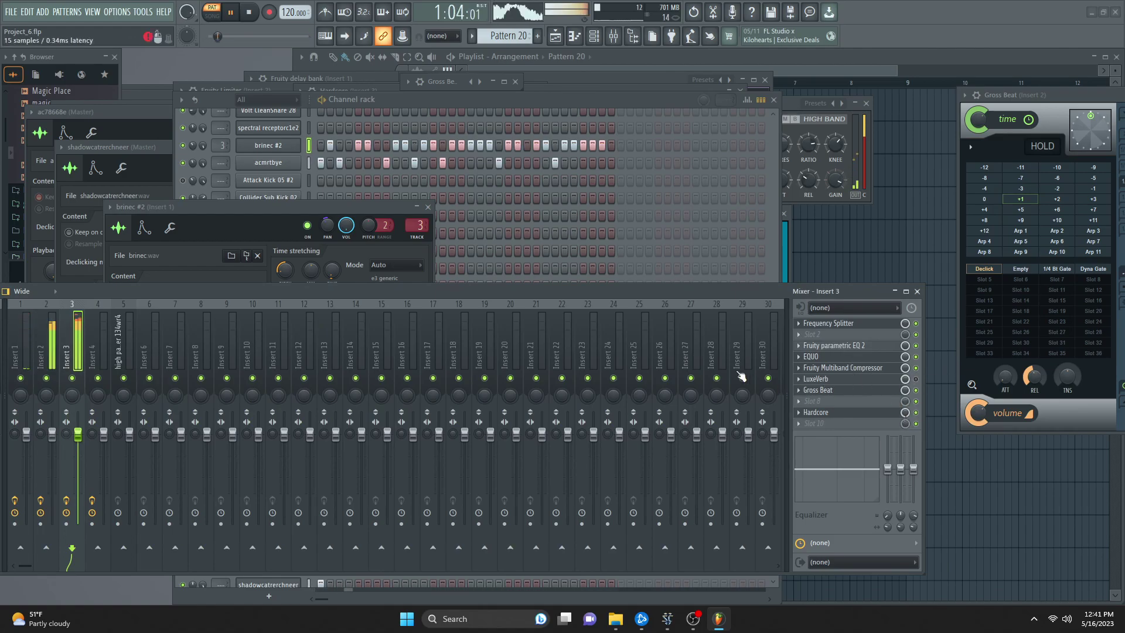
- Reroute brinec #2 to mixer track 1 and toggle its mute, plus those of the two channels below portoviodse3uplicato
{"action": "left_click", "coordinate": [189, 167]}
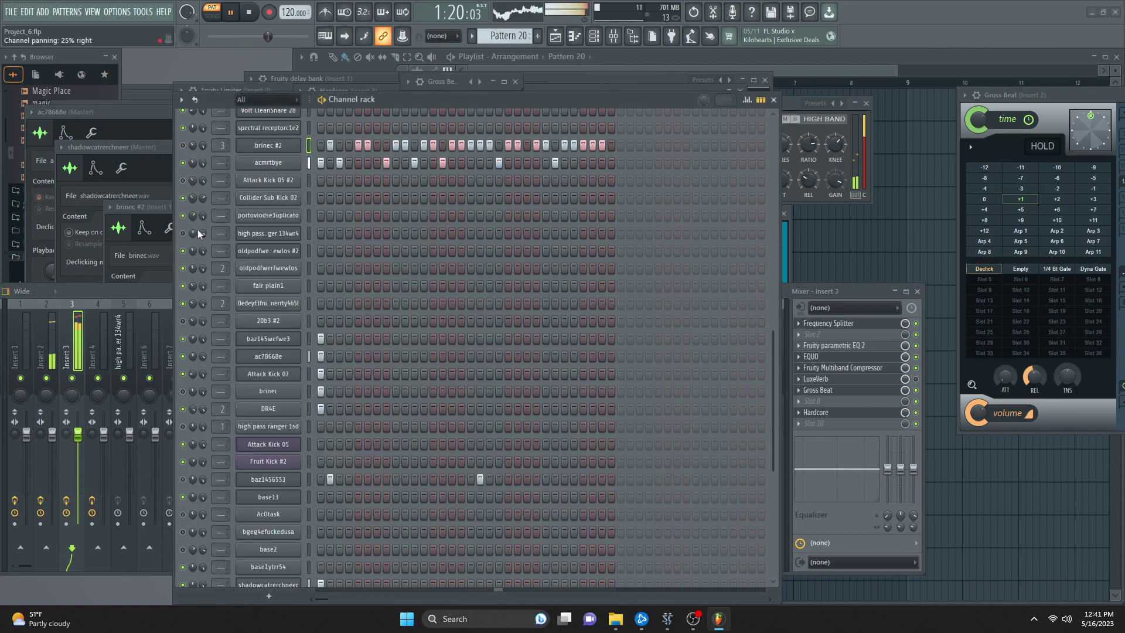
{"action": "left_click_drag", "start_coordinate": [221, 146], "coordinate": [220, 162]}
{"action": "left_click", "coordinate": [183, 145]}
{"action": "left_click", "coordinate": [183, 233]}
{"action": "left_click", "coordinate": [183, 251]}
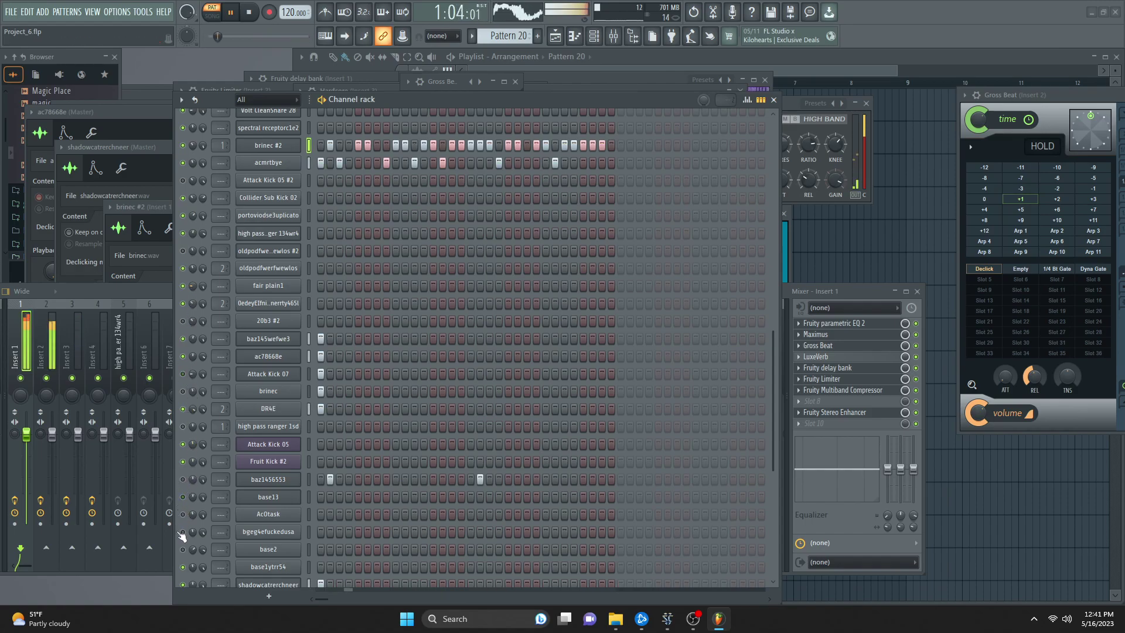
- Clear the shadowcatrerchneer hit on step 1, placing base13 #2 on step 1 and lone star2 on step 2
{"action": "scroll", "coordinate": [308, 500], "scroll_direction": "down", "scroll_amount": 3}
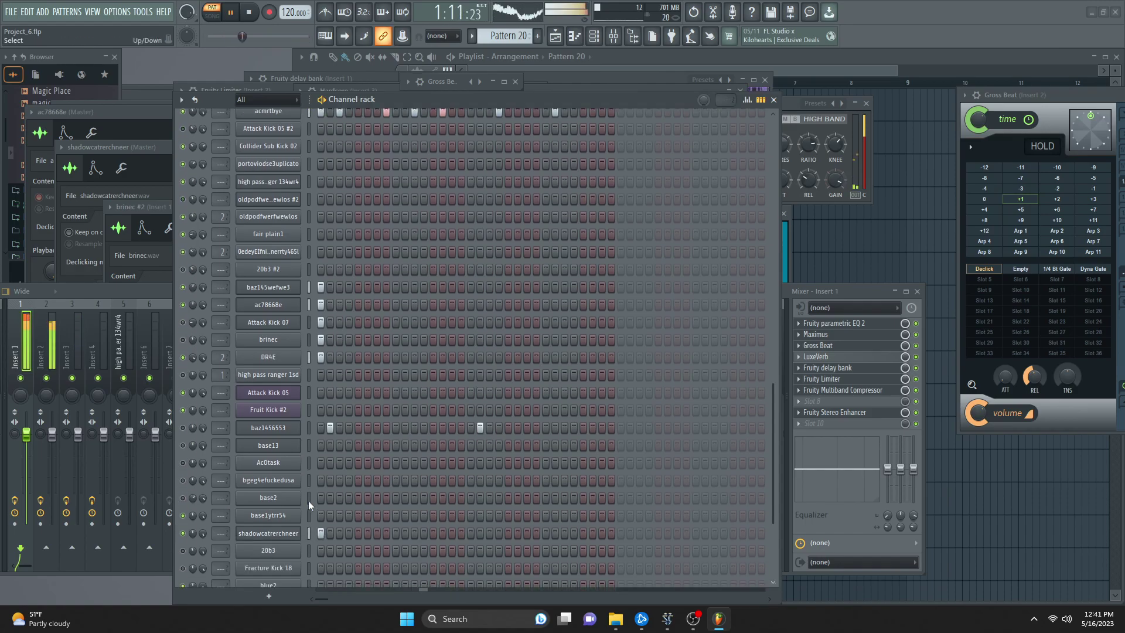
{"action": "scroll", "coordinate": [327, 534], "scroll_direction": "down", "scroll_amount": 3}
{"action": "left_click", "coordinate": [331, 548]}
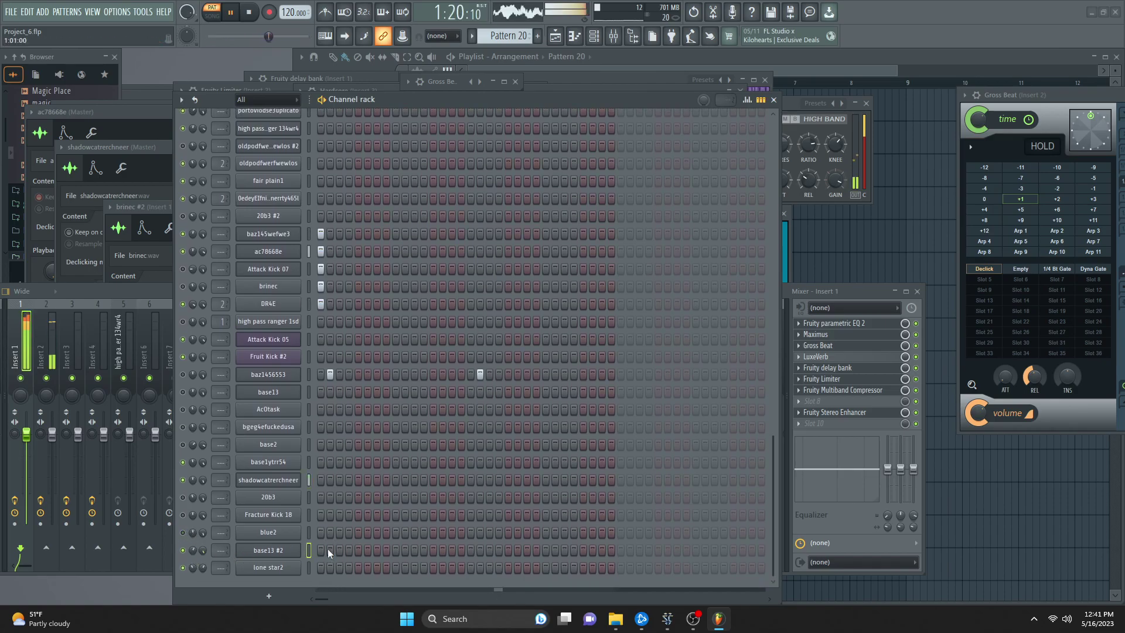
{"action": "left_click", "coordinate": [330, 568]}
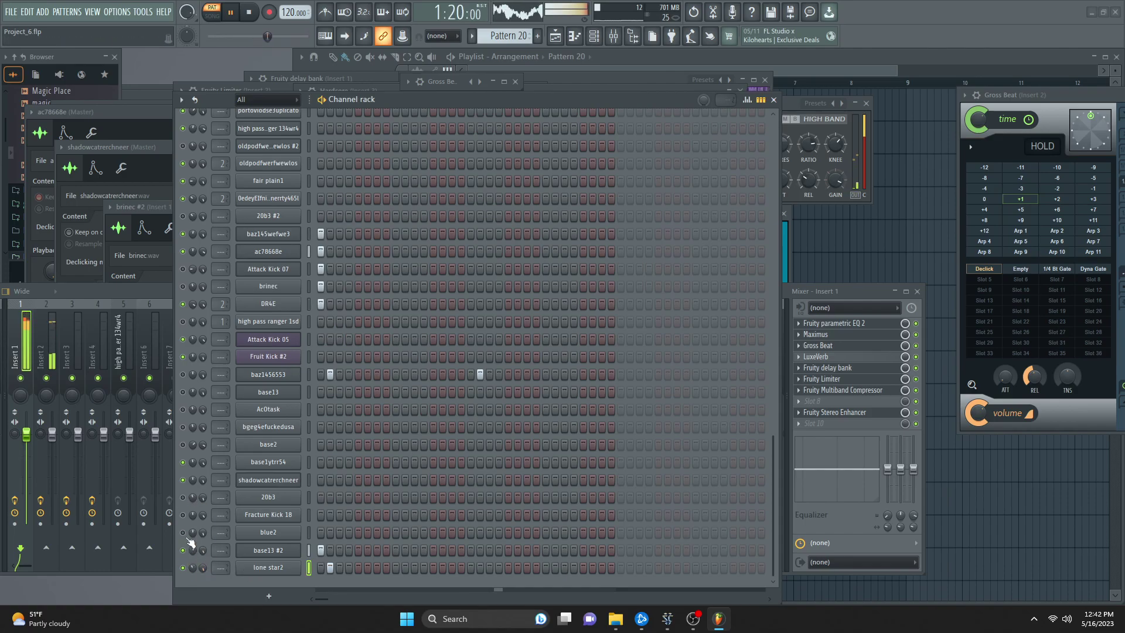
- Switch to Pattern 13, toggle the mutes of 20b3 #2 and ac78668e, and restart playback
{"action": "left_click", "coordinate": [172, 375]}
{"action": "left_click", "coordinate": [183, 216]}
{"action": "key", "text": "space"}
{"action": "left_click", "coordinate": [183, 252]}
{"action": "scroll", "coordinate": [501, 35], "scroll_direction": "up", "scroll_amount": 7}
{"action": "key", "text": "space"}
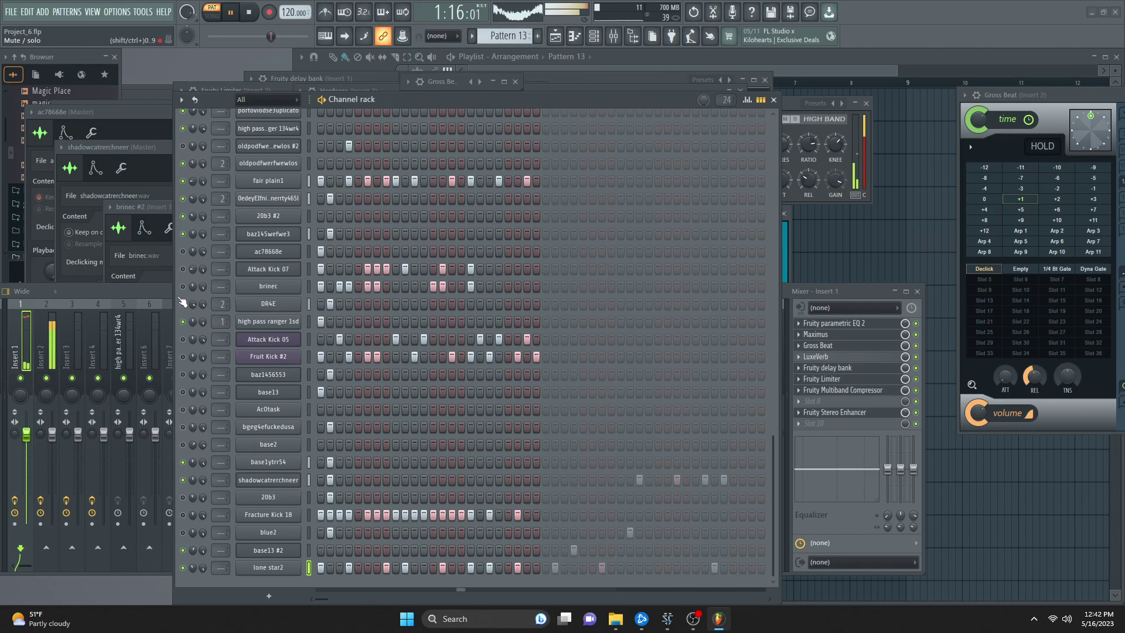
- Toggle the mutes of blue2 and Fracture Kick 18 between playback restarts of Pattern 13
{"action": "key", "text": "space"}
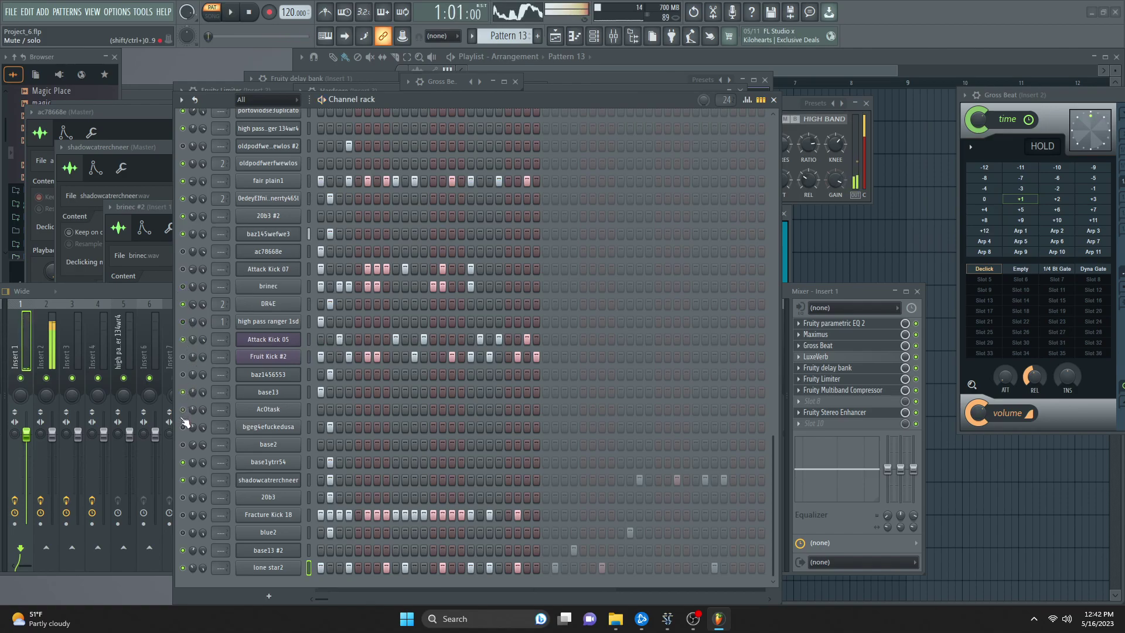
{"action": "key", "text": "space"}
{"action": "key", "text": "space"}
{"action": "left_click", "coordinate": [182, 532]}
{"action": "left_click", "coordinate": [181, 516]}
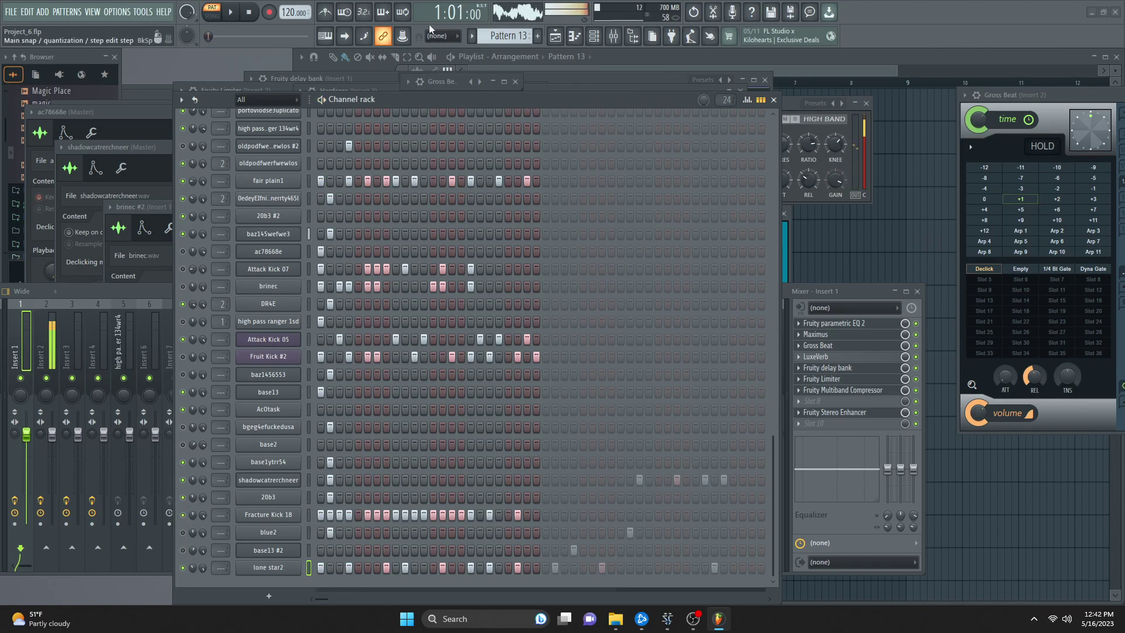
- Route base13 to mixer track 1 and audition Pattern 13 from the start
{"action": "key", "text": "space"}
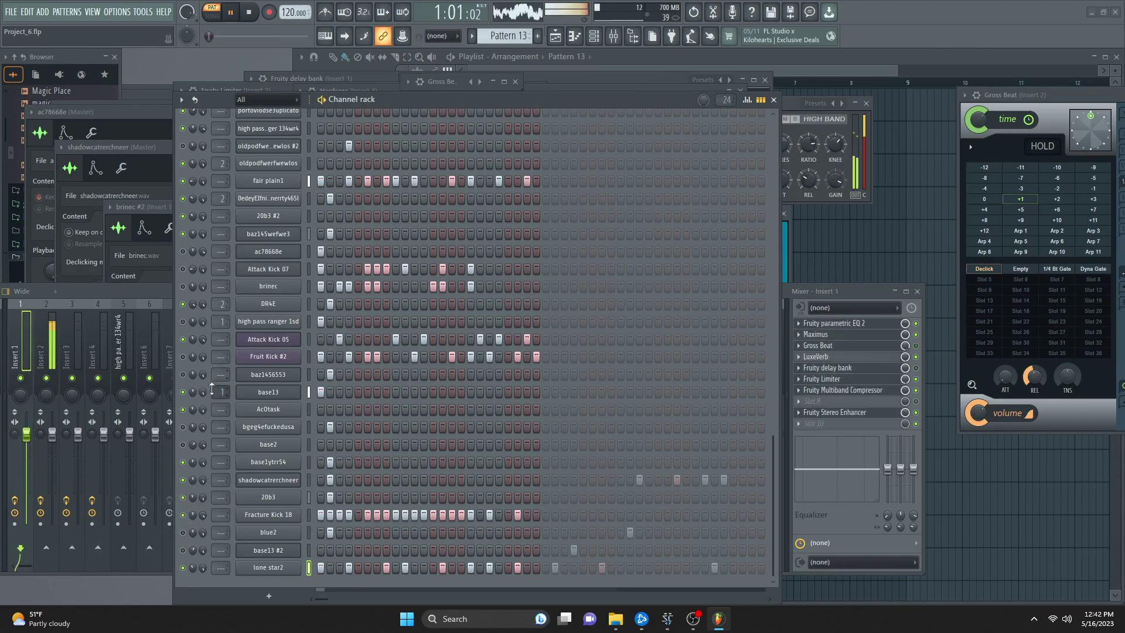
{"action": "key", "text": "space"}
{"action": "key", "text": "space"}
{"action": "left_click", "coordinate": [171, 374]}
- Mute baz145wefwe3 and unmute ac78668e, replaying the pattern to hear the difference
{"action": "key", "text": "space"}
{"action": "left_click", "coordinate": [182, 237]}
{"action": "key", "text": "space"}
{"action": "left_click", "coordinate": [182, 251]}
{"action": "left_click_drag", "start_coordinate": [173, 271], "coordinate": [185, 335]}
{"action": "key", "text": "space"}
- Try the ol' whim wham on step 4 and place Slyfenterw342333e_2 on step 2 while auditioning the pattern
{"action": "key", "text": "space"}
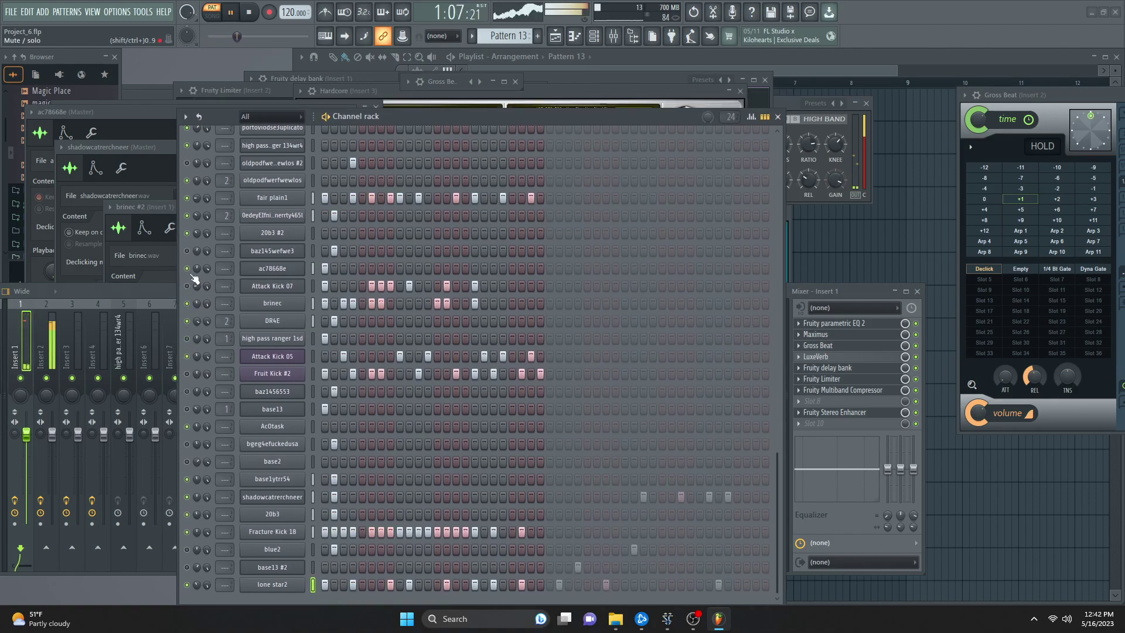
{"action": "scroll", "coordinate": [310, 252], "scroll_direction": "up", "scroll_amount": 6}
{"action": "key", "text": "space"}
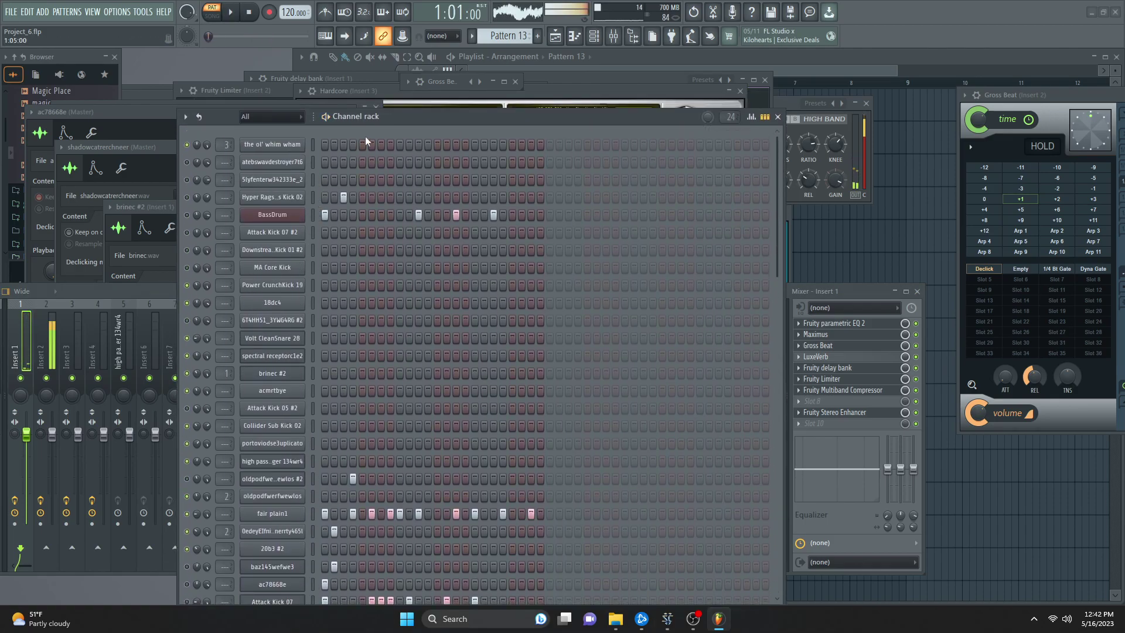
{"action": "left_click", "coordinate": [354, 144]}
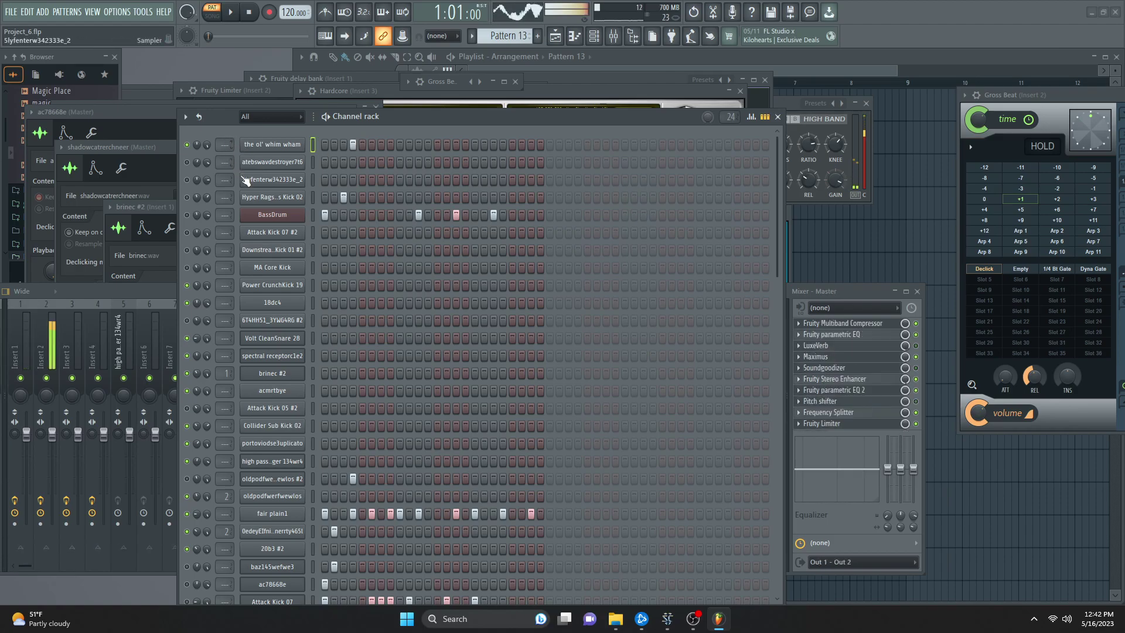
{"action": "key", "text": "space"}
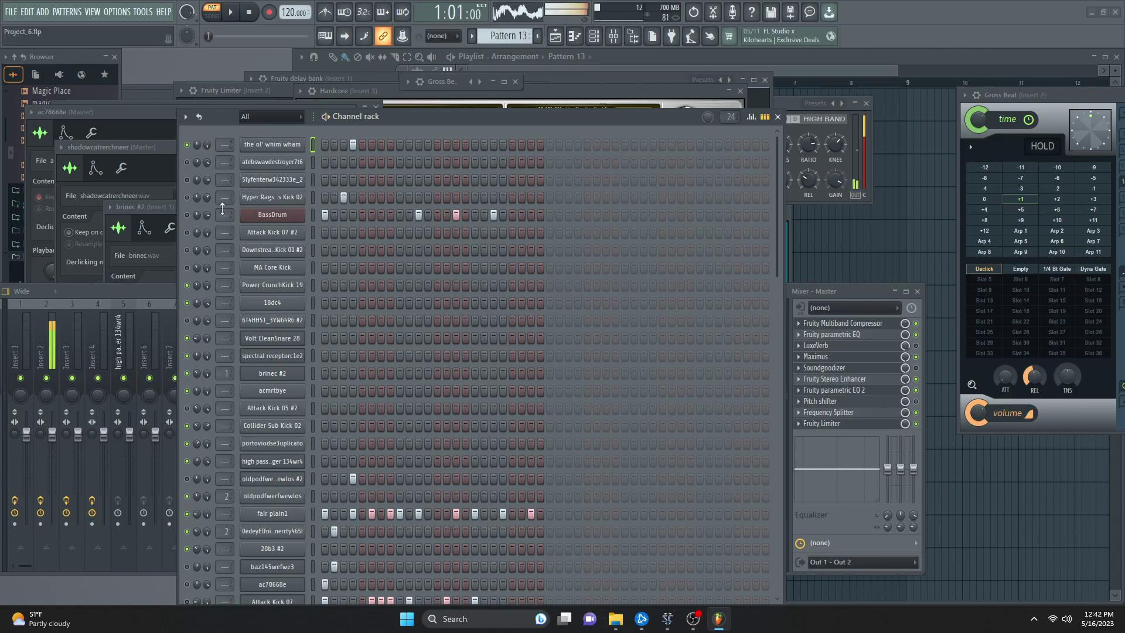
{"action": "key", "text": "space"}
{"action": "key", "text": "space"}
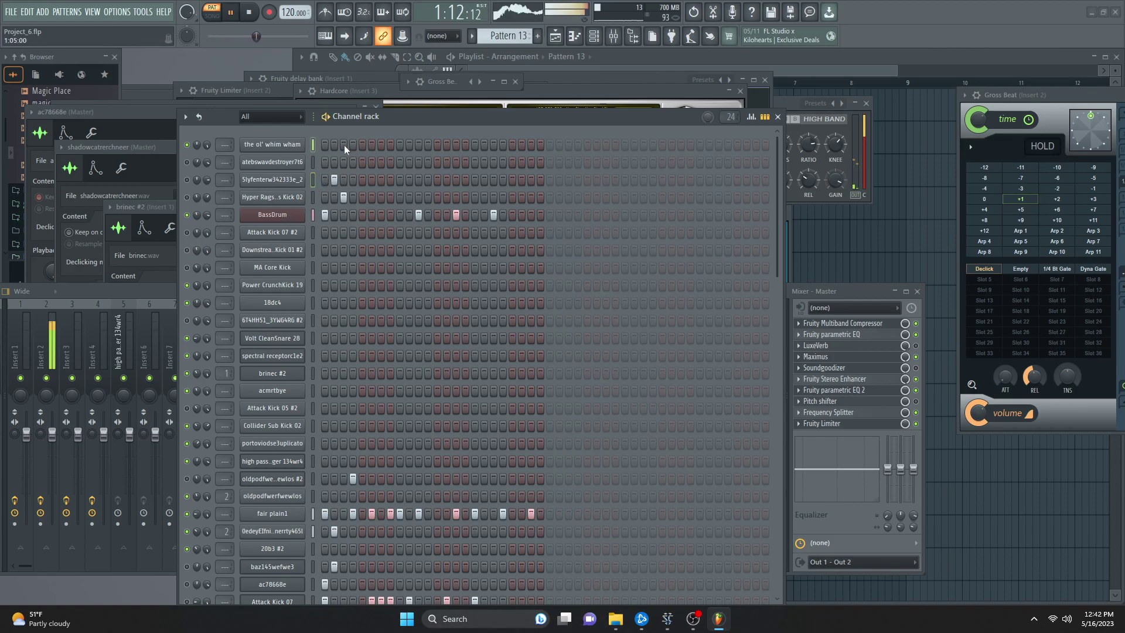
- Raise the ol' whim wham sample's start offset to about 56% and show its miscellaneous channel settings
{"action": "left_click", "coordinate": [280, 148]}
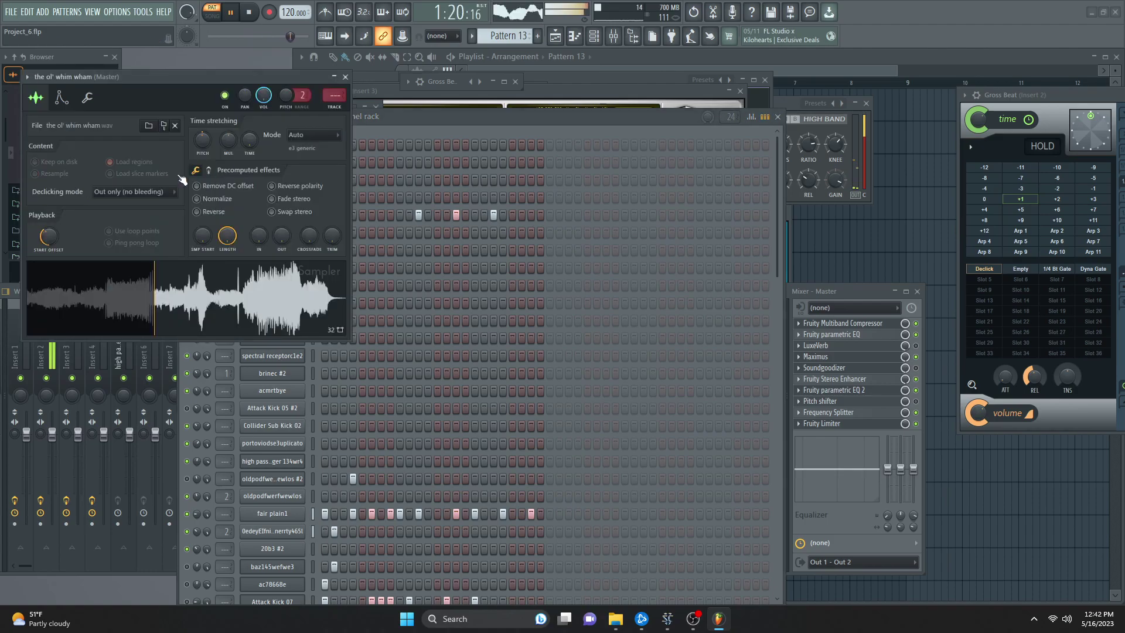
{"action": "left_click_drag", "start_coordinate": [58, 230], "coordinate": [58, 212]}
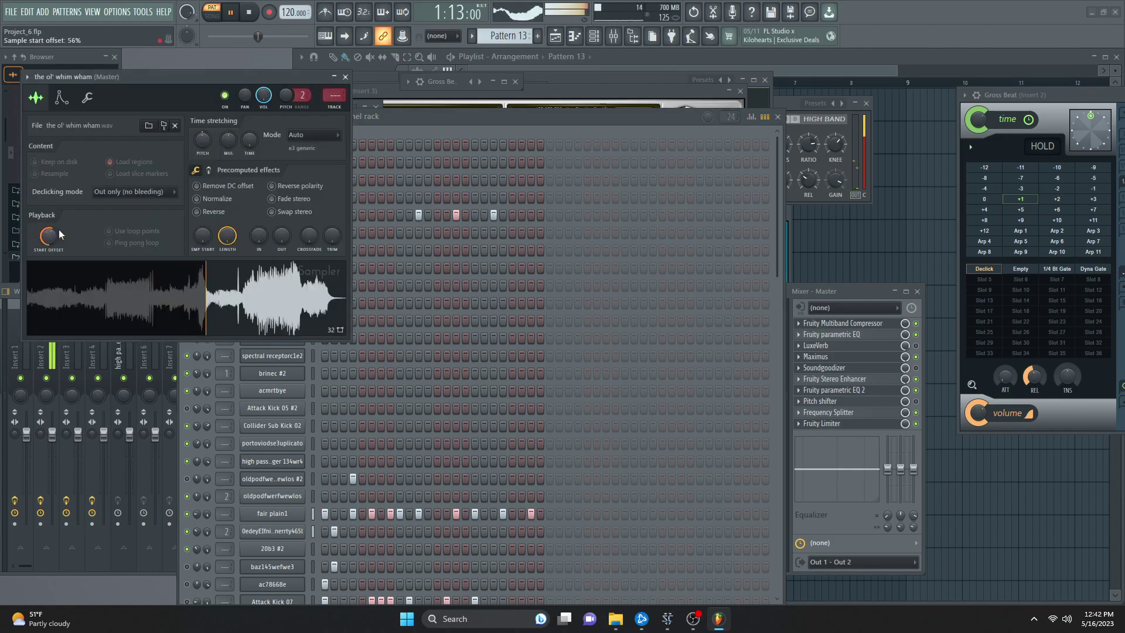
{"action": "left_click", "coordinate": [87, 98]}
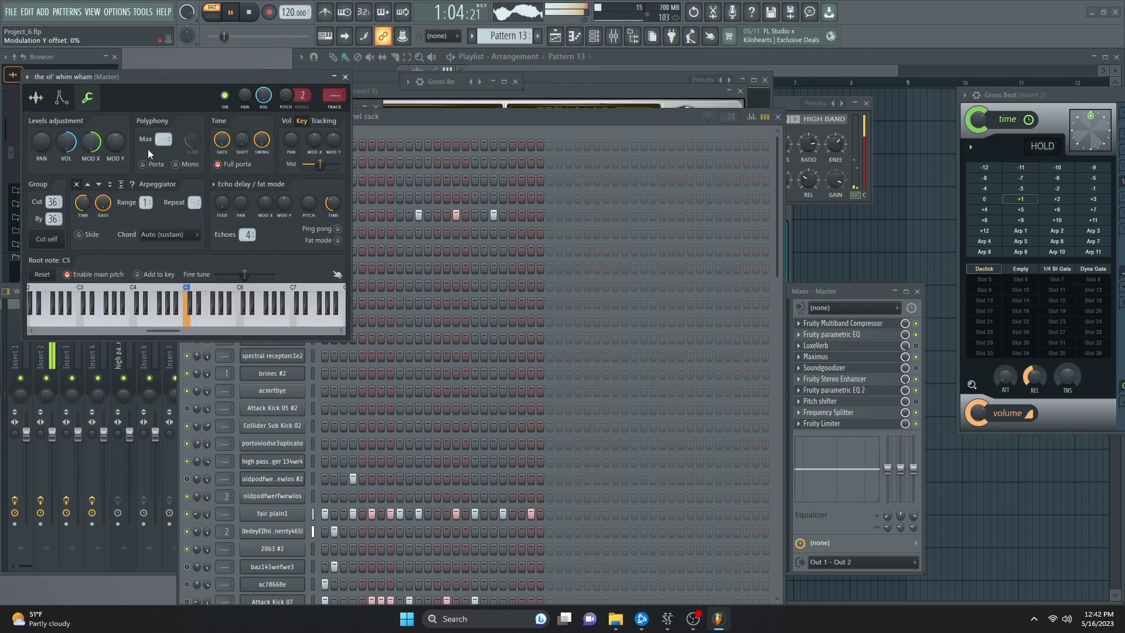
- Toggle mutes down the rack and rework Pattern 13's hits: base13 on steps 2 and 8, high pass ranger 1sd and baz1456553 on step 4
{"action": "left_click", "coordinate": [194, 375]}
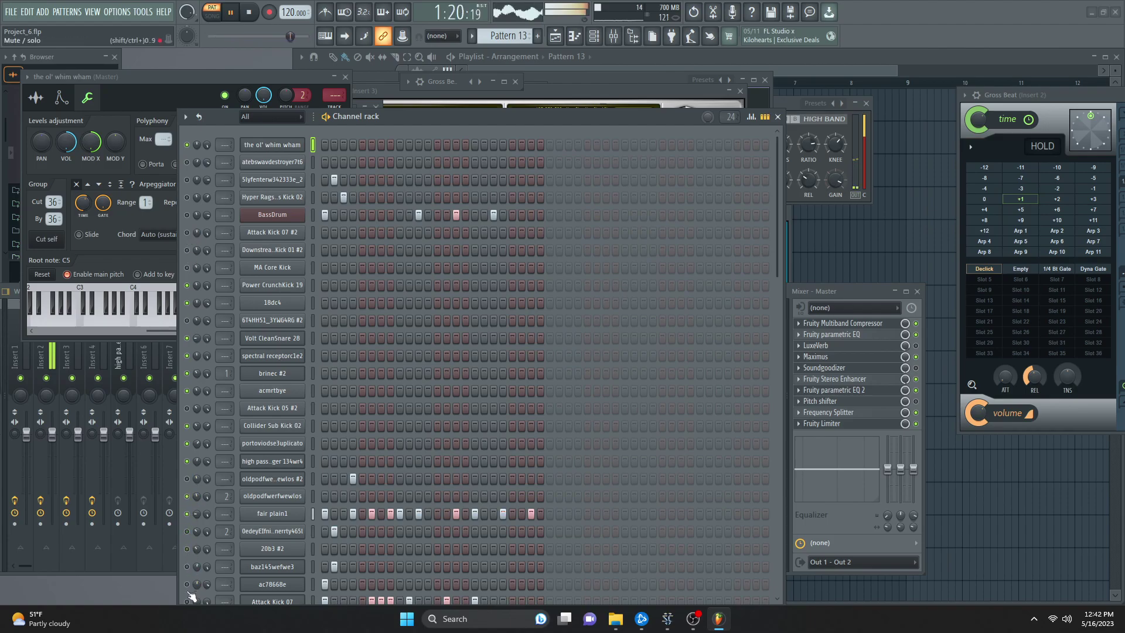
{"action": "scroll", "coordinate": [190, 591], "scroll_direction": "down", "scroll_amount": 3}
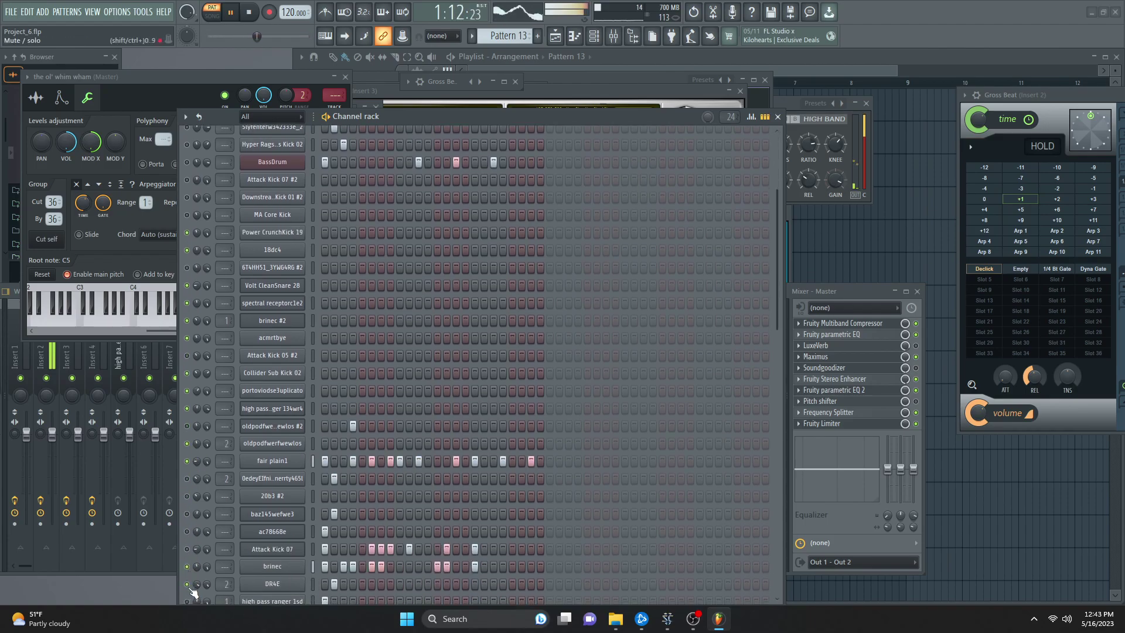
{"action": "scroll", "coordinate": [193, 593], "scroll_direction": "down", "scroll_amount": 6}
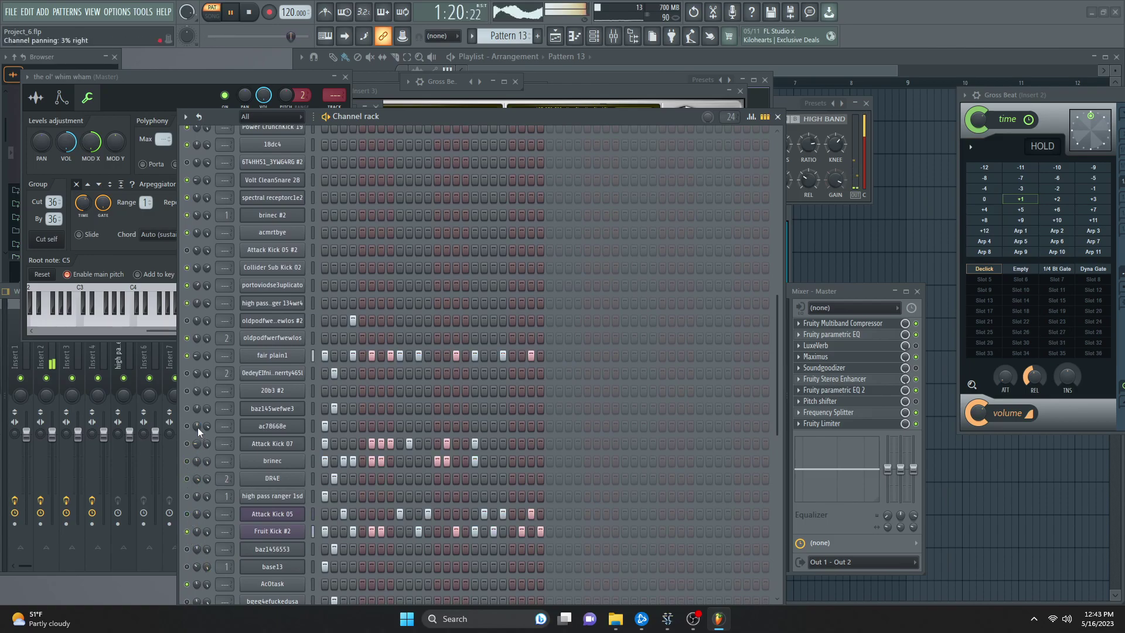
{"action": "scroll", "coordinate": [199, 417], "scroll_direction": "down", "scroll_amount": 3}
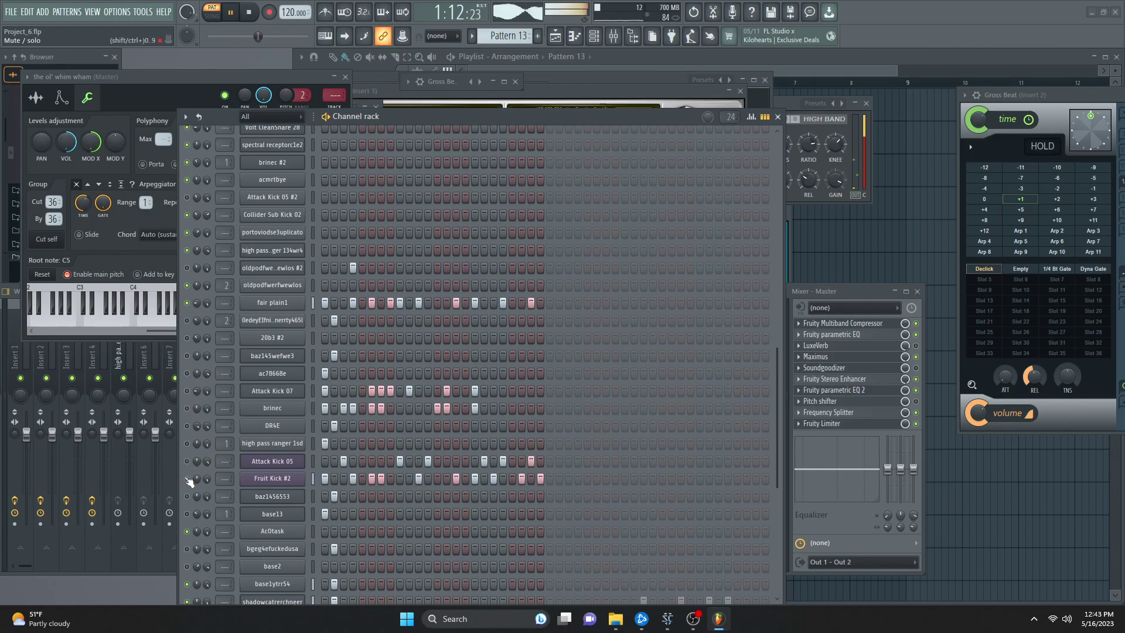
{"action": "scroll", "coordinate": [189, 504], "scroll_direction": "down", "scroll_amount": 6}
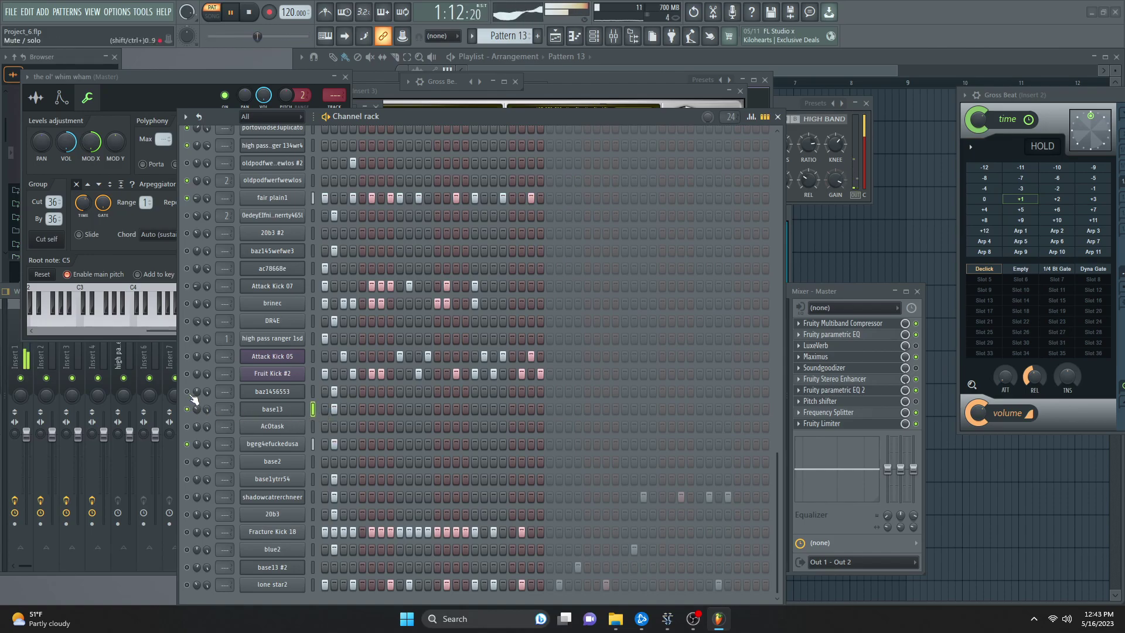
{"action": "left_click", "coordinate": [389, 408]}
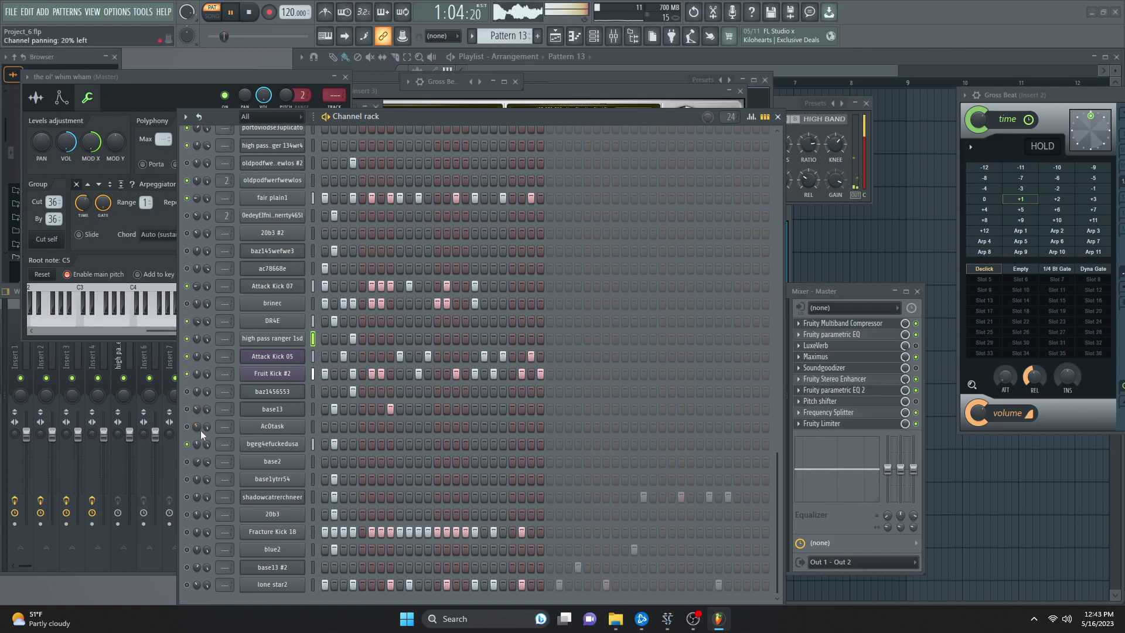
- Unmute channels between fair plain1 and DR4E while restarting Pattern 13, and stop playback
{"action": "key", "text": "space"}
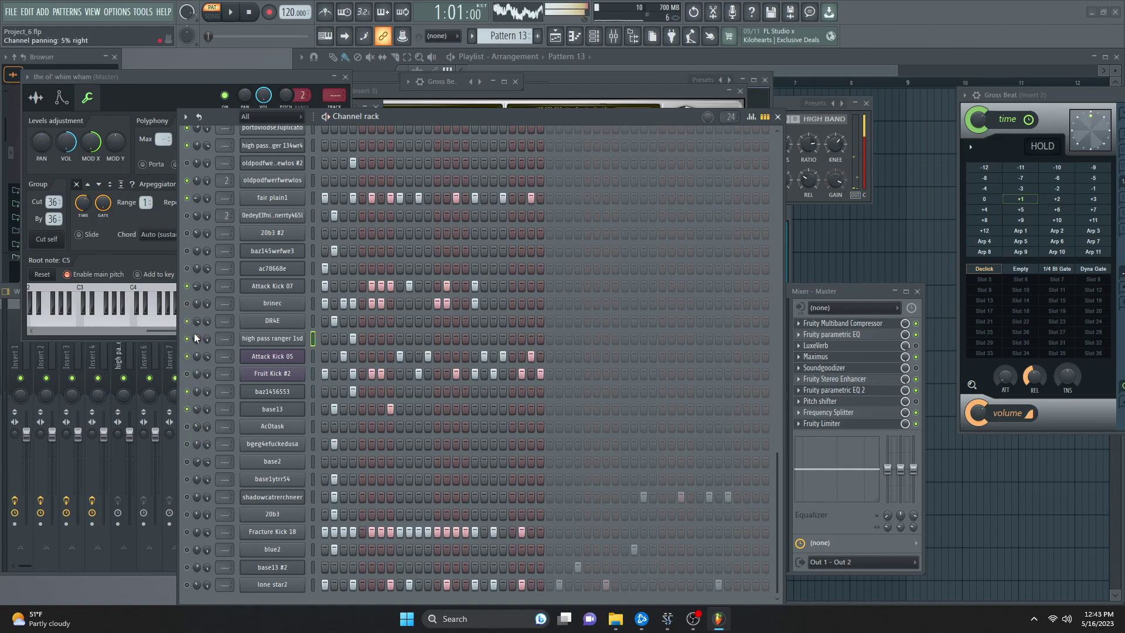
{"action": "key", "text": "space"}
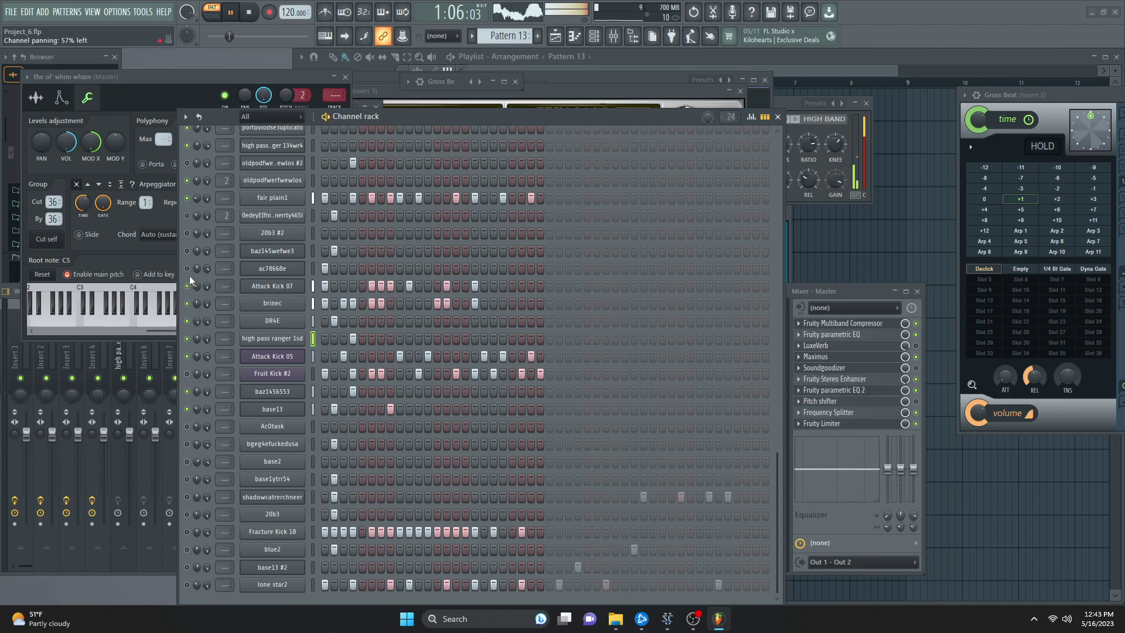
{"action": "left_click", "coordinate": [187, 215]}
{"action": "key", "text": "space"}
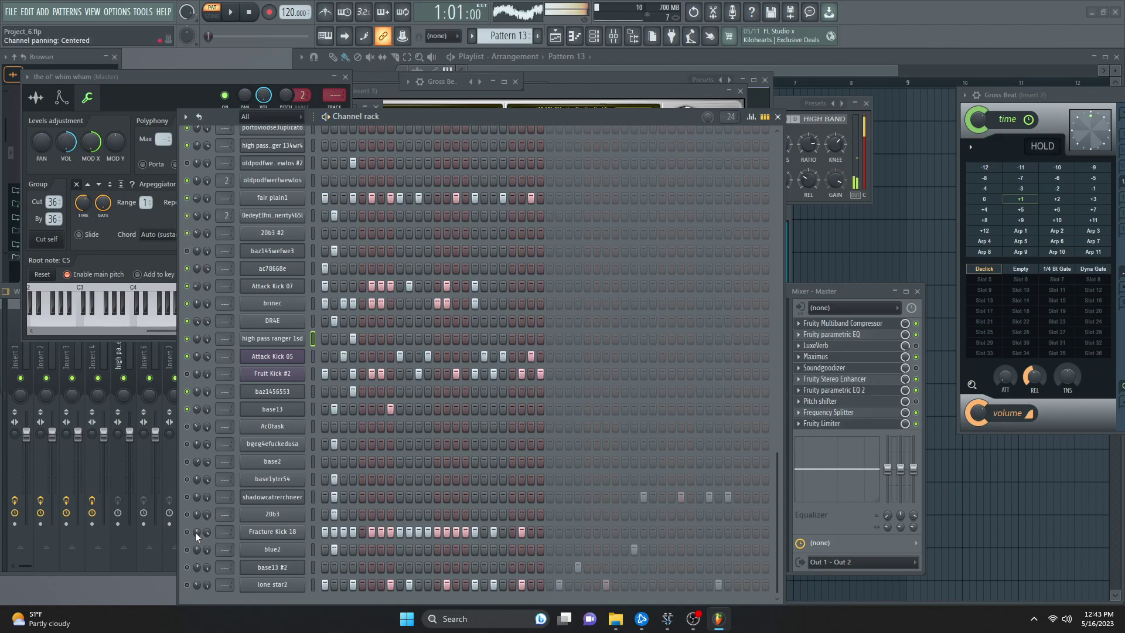
{"action": "key", "text": "space"}
{"action": "left_click", "coordinate": [248, 11]}
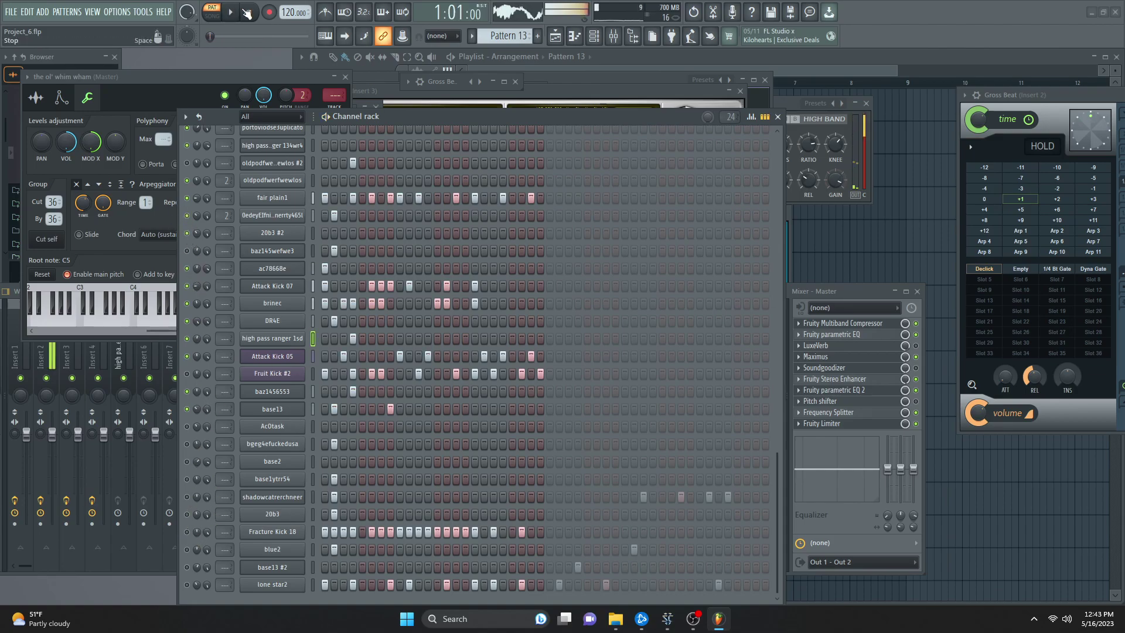
- Switch to Pattern 14, start playback and clear the base2 hit on step 2
{"action": "scroll", "coordinate": [502, 36], "scroll_direction": "down", "scroll_amount": 1}
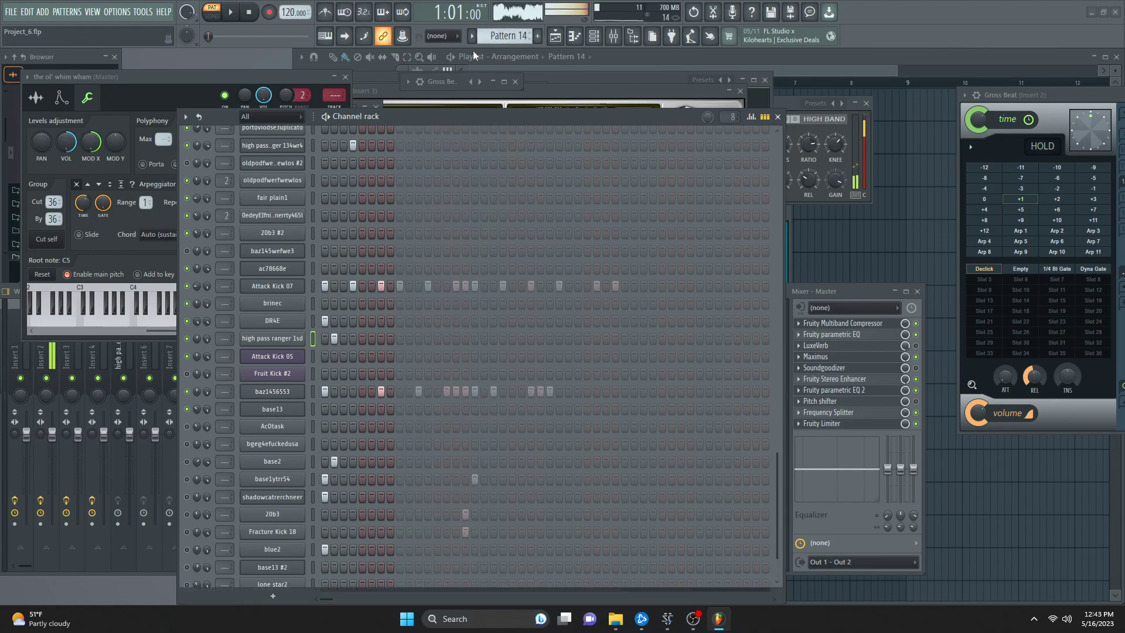
{"action": "key", "text": "space"}
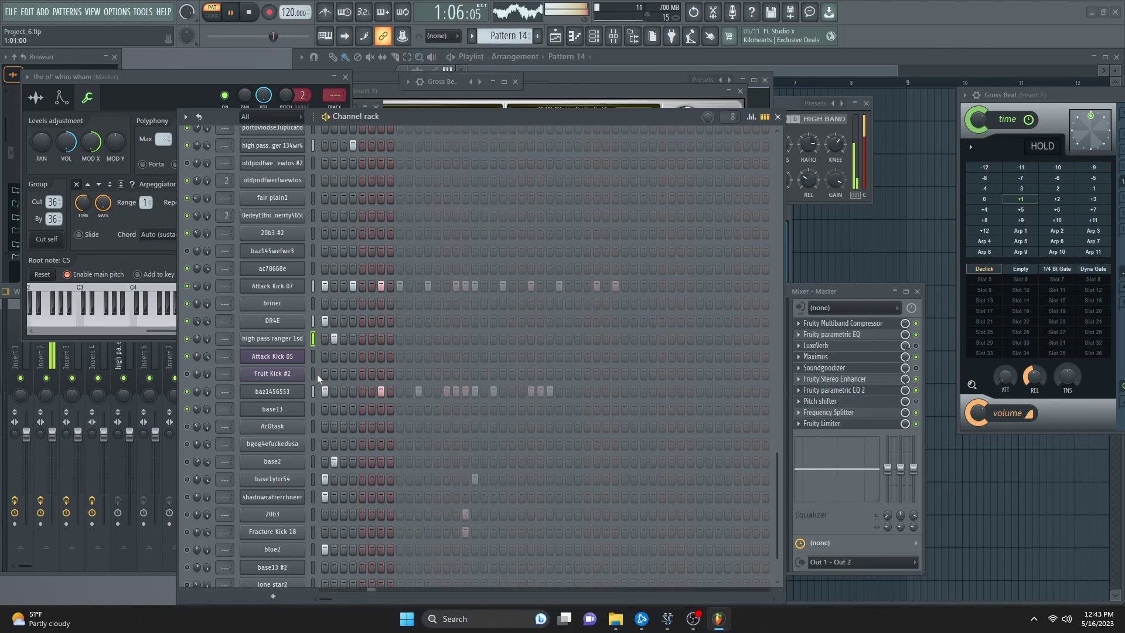
{"action": "left_click", "coordinate": [334, 460]}
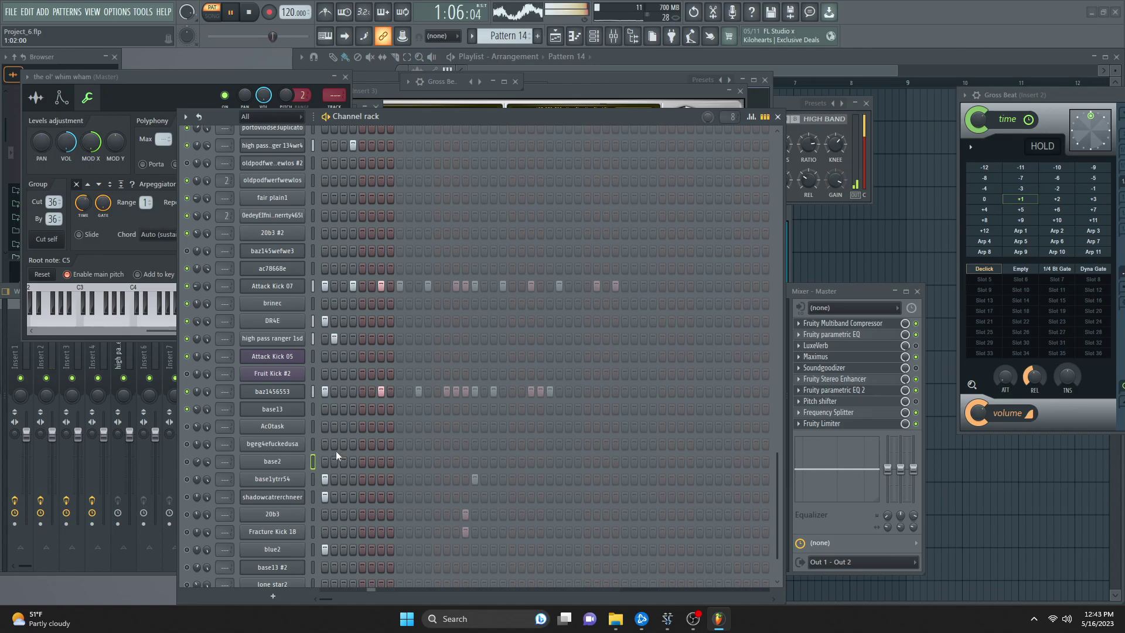
- Move through the patterns to Pattern 19 during playback and toggle the mute of Attack Kick 07
{"action": "scroll", "coordinate": [499, 36], "scroll_direction": "down", "scroll_amount": 3}
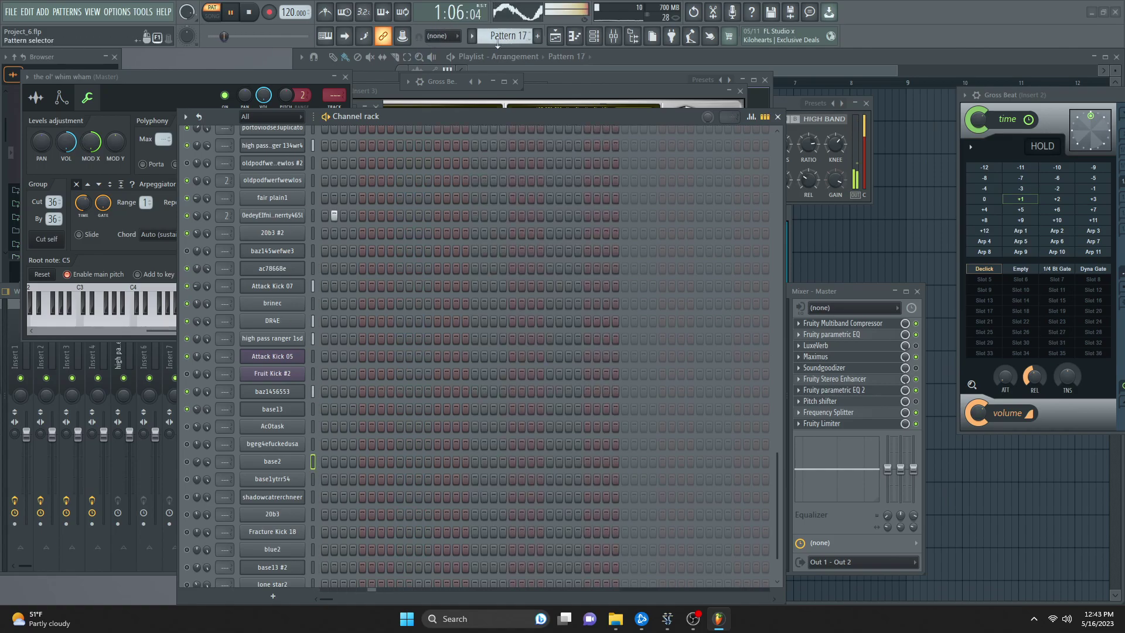
{"action": "scroll", "coordinate": [497, 41], "scroll_direction": "down", "scroll_amount": 1}
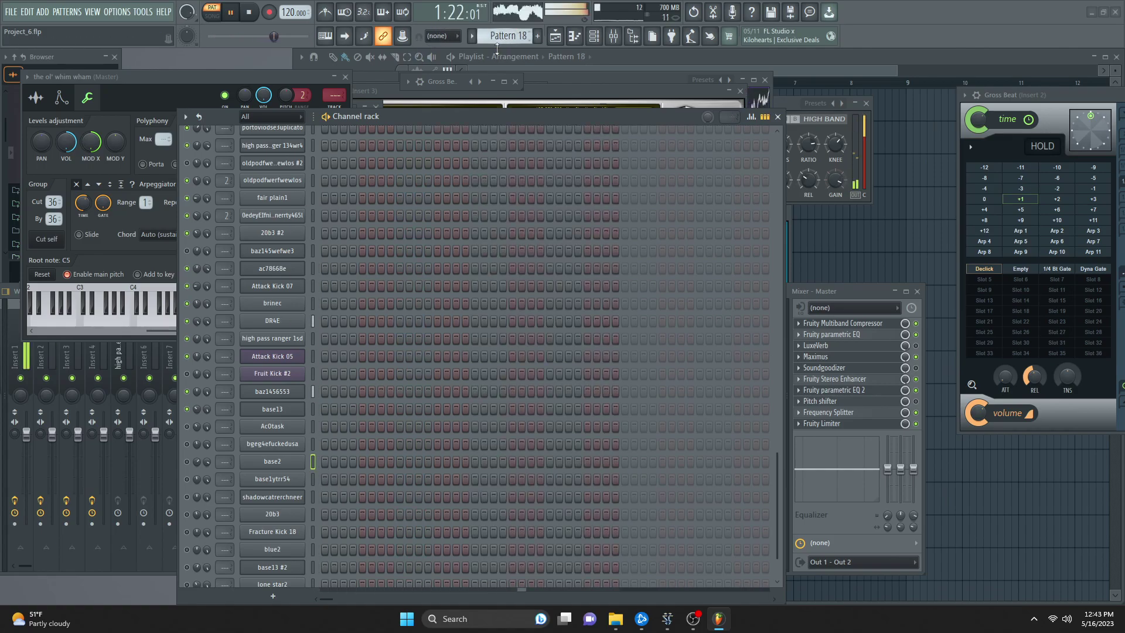
{"action": "scroll", "coordinate": [515, 36], "scroll_direction": "down", "scroll_amount": 1}
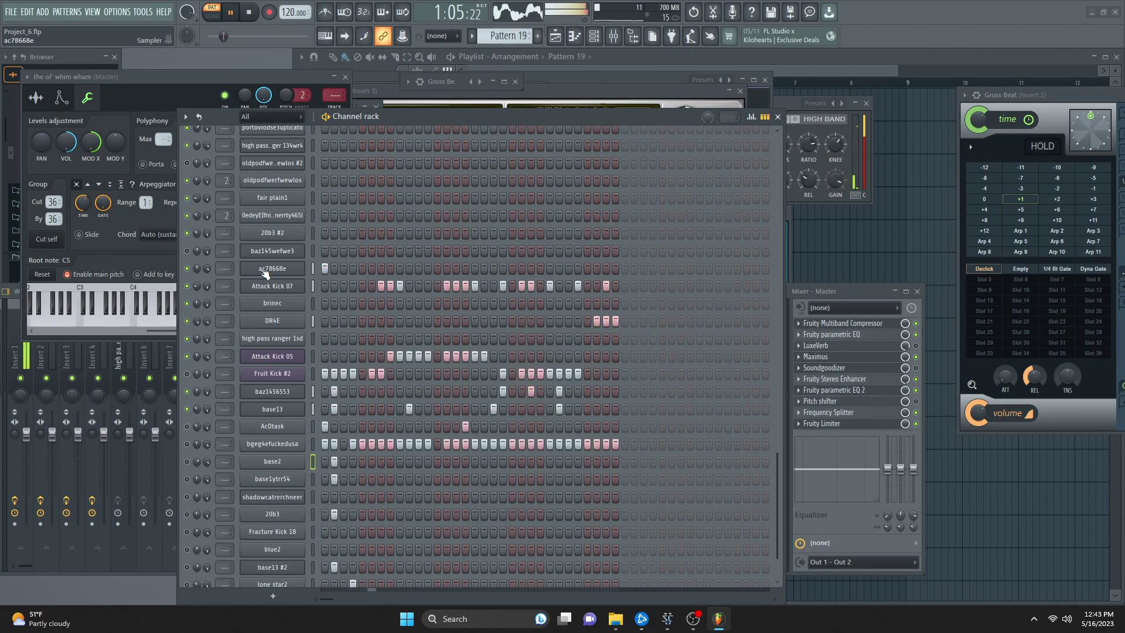
{"action": "left_click", "coordinate": [188, 286]}
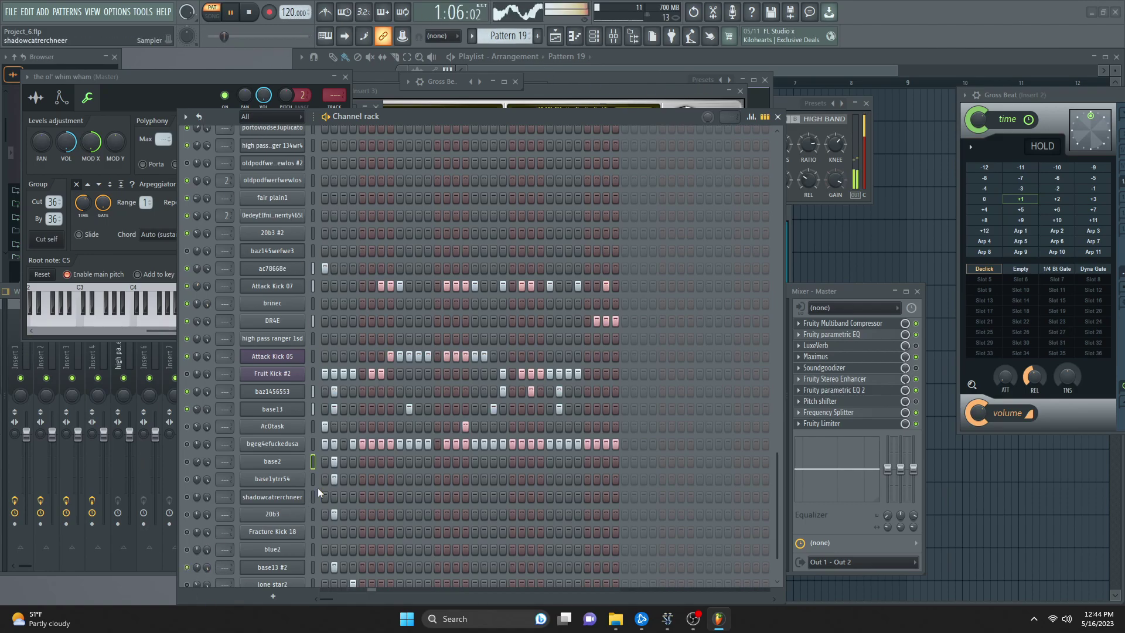
{"action": "scroll", "coordinate": [339, 409], "scroll_direction": "up", "scroll_amount": 6}
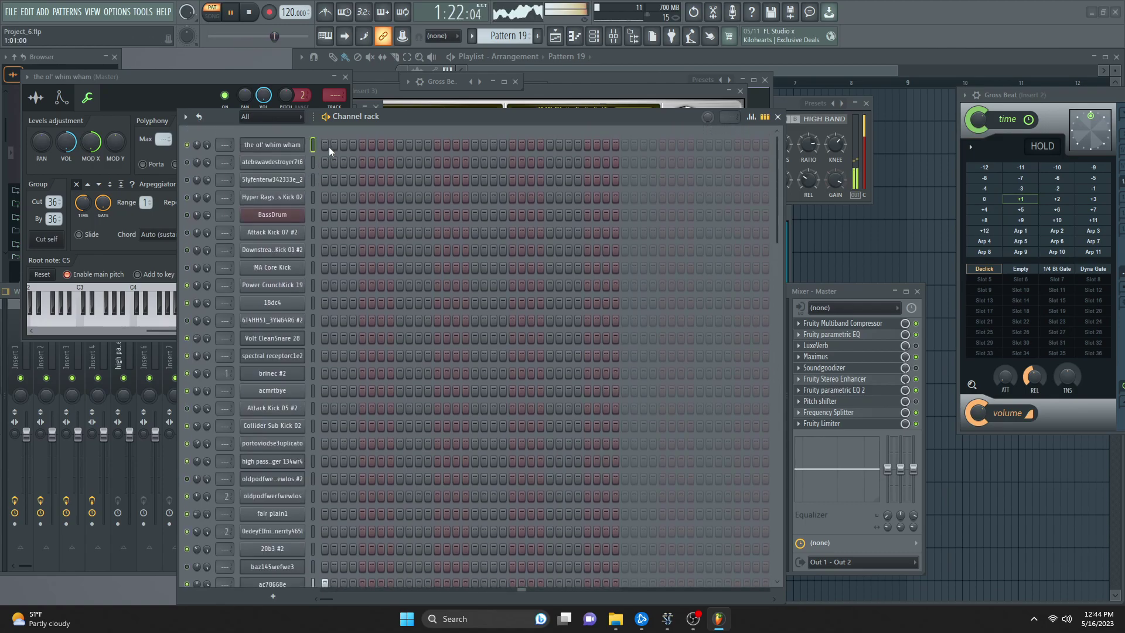
- Add a hit on step 2 of the ol' whim wham channel and replace its sample with its a.wav
{"action": "left_click", "coordinate": [292, 145]}
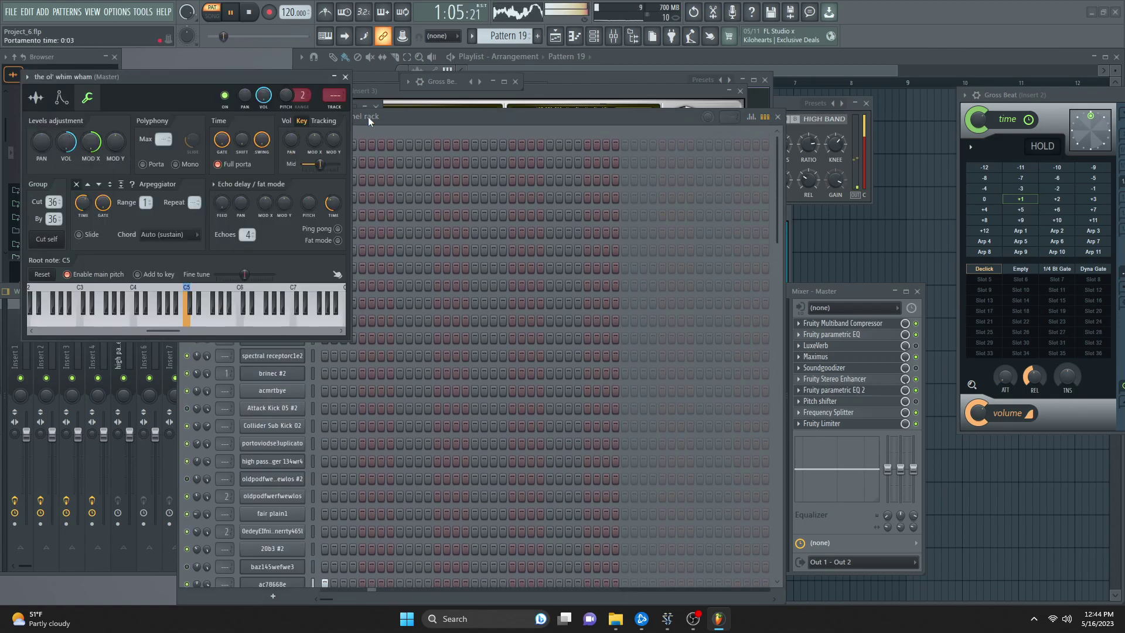
{"action": "left_click", "coordinate": [354, 121]}
{"action": "right_click", "coordinate": [273, 141]}
{"action": "left_click", "coordinate": [332, 206]}
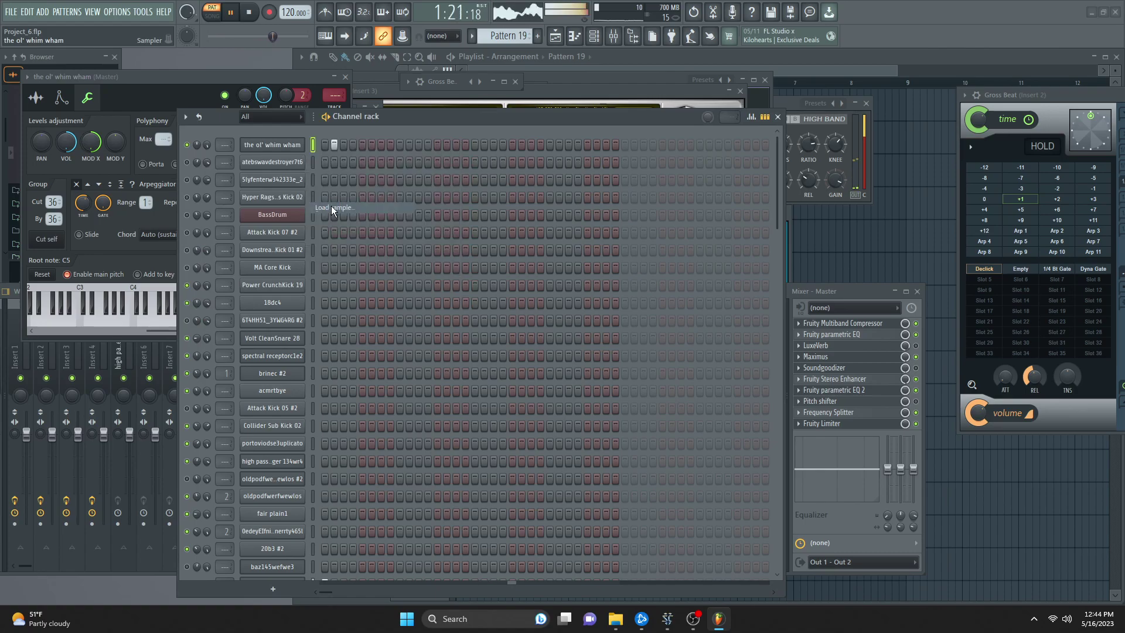
{"action": "scroll", "coordinate": [353, 241], "scroll_direction": "down", "scroll_amount": 2}
{"action": "scroll", "coordinate": [353, 240], "scroll_direction": "up", "scroll_amount": 2}
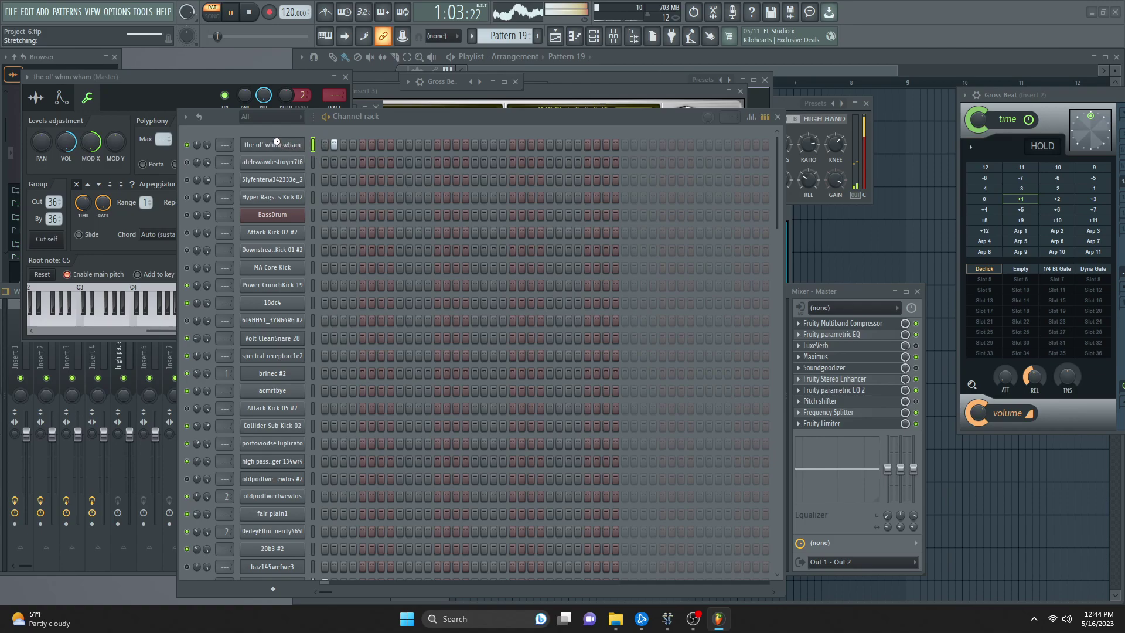
- Open the its a channel's sample settings, detect the sample's tempo and set the project tempo to 161 BPM from it
{"action": "left_click", "coordinate": [279, 143]}
{"action": "left_click", "coordinate": [279, 142]}
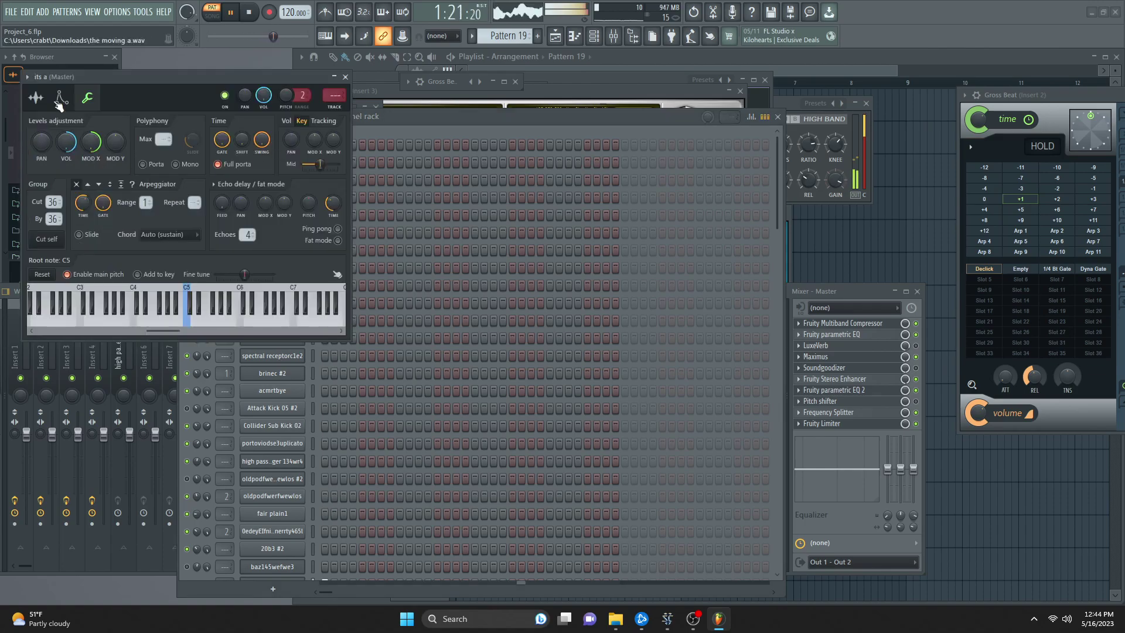
{"action": "left_click", "coordinate": [36, 98]}
{"action": "right_click", "coordinate": [147, 286]}
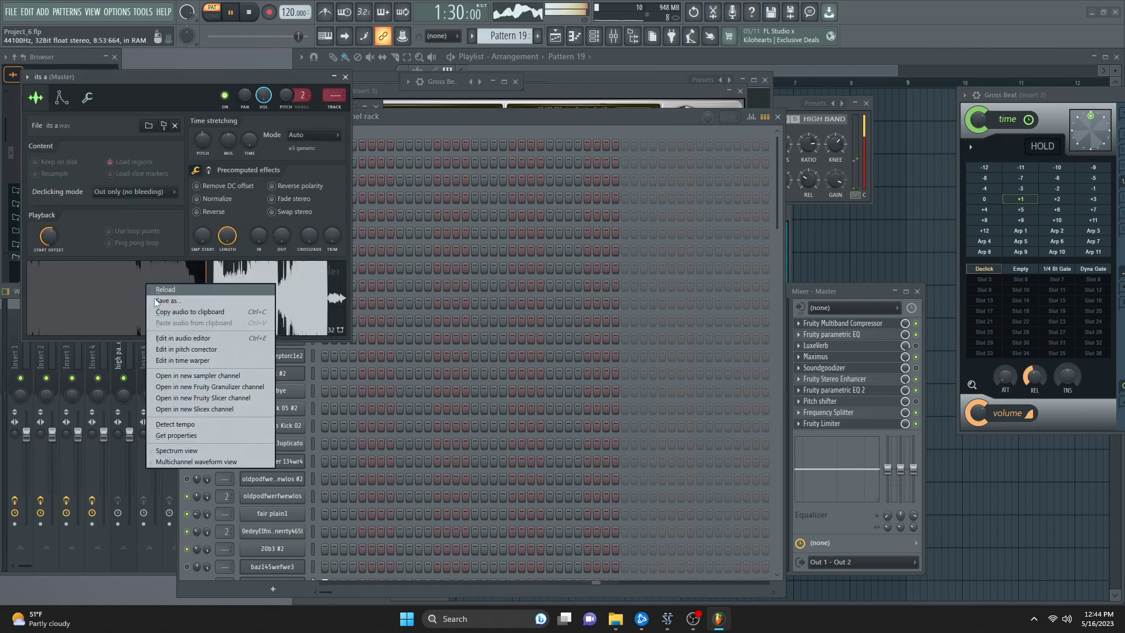
{"action": "left_click", "coordinate": [248, 423]}
{"action": "left_click", "coordinate": [607, 329]}
{"action": "left_click", "coordinate": [627, 351]}
{"action": "left_click", "coordinate": [620, 336]}
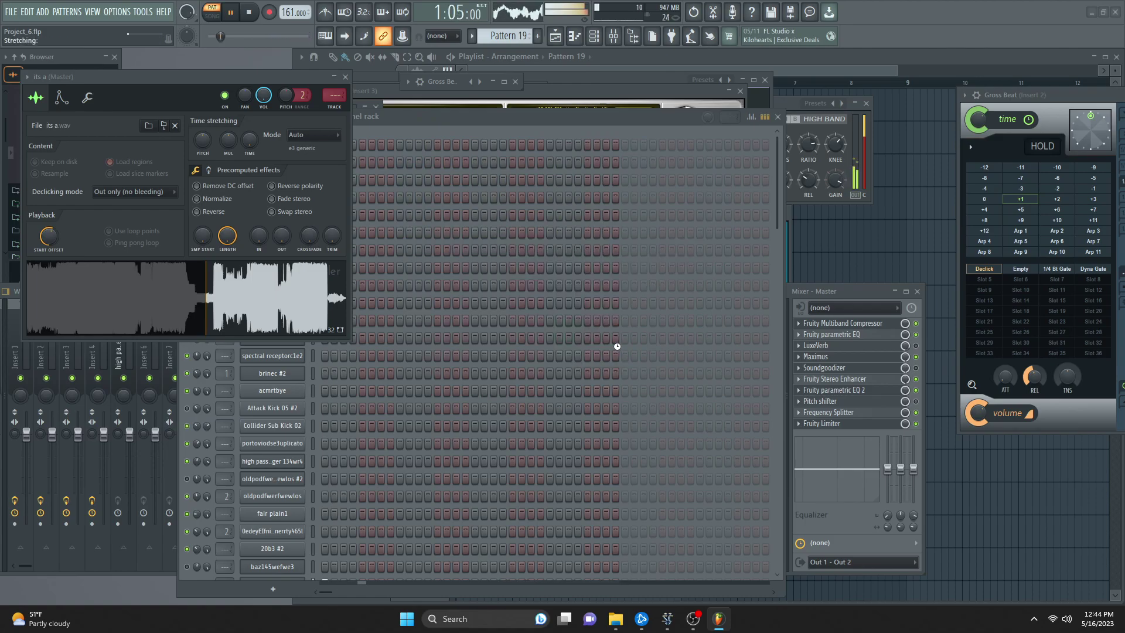